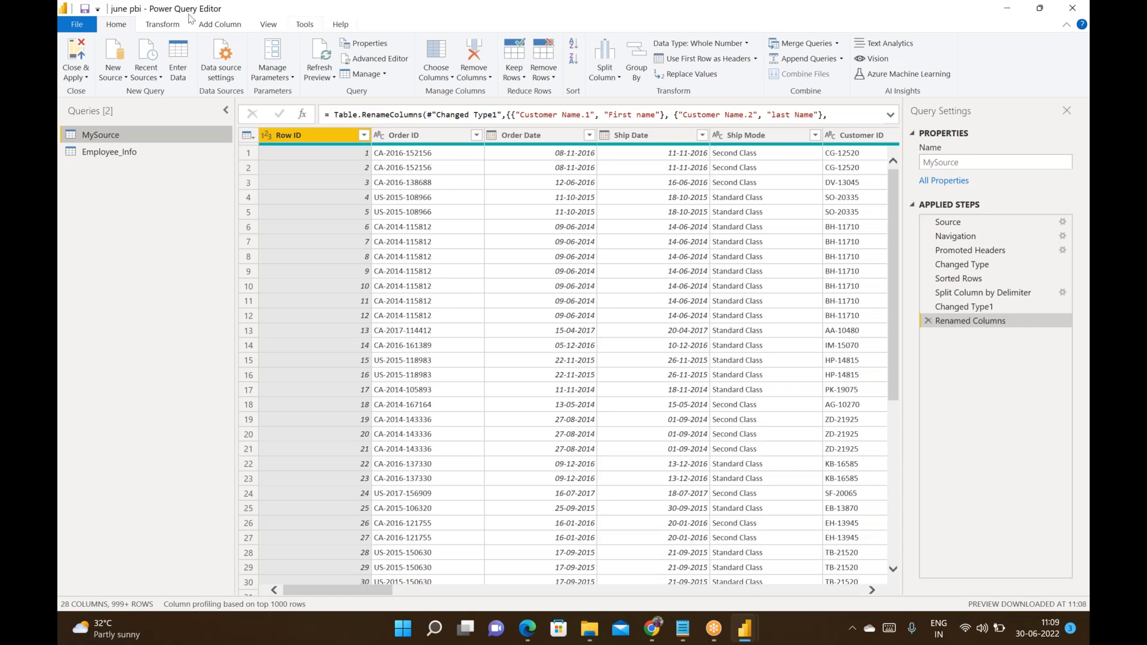
left_click(156, 27)
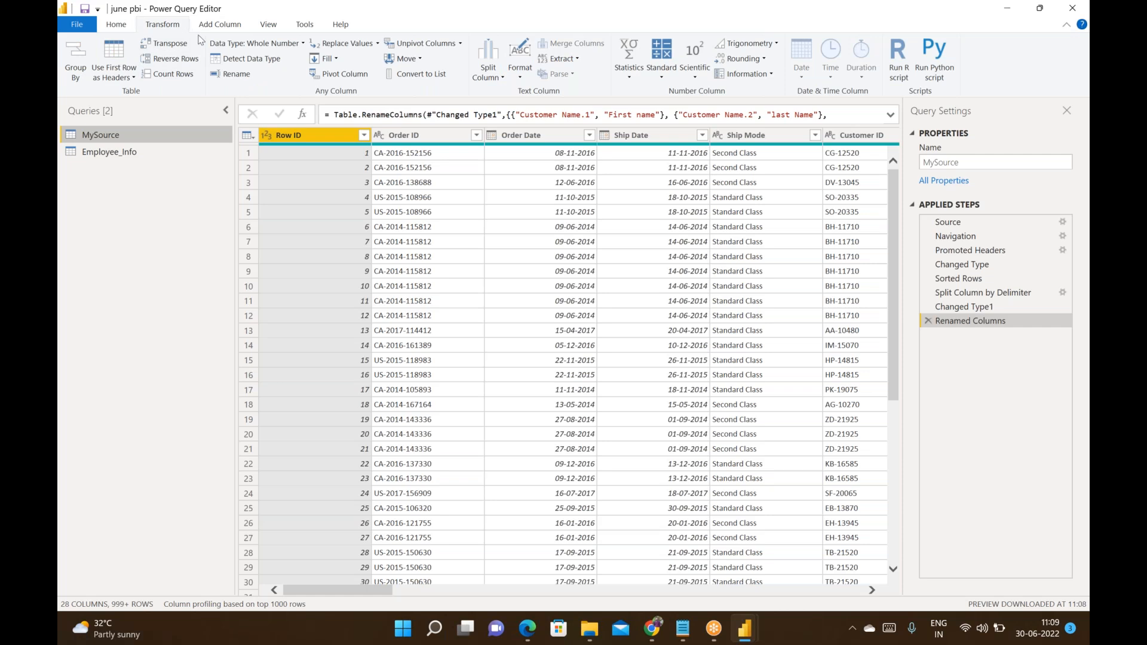
left_click(116, 27)
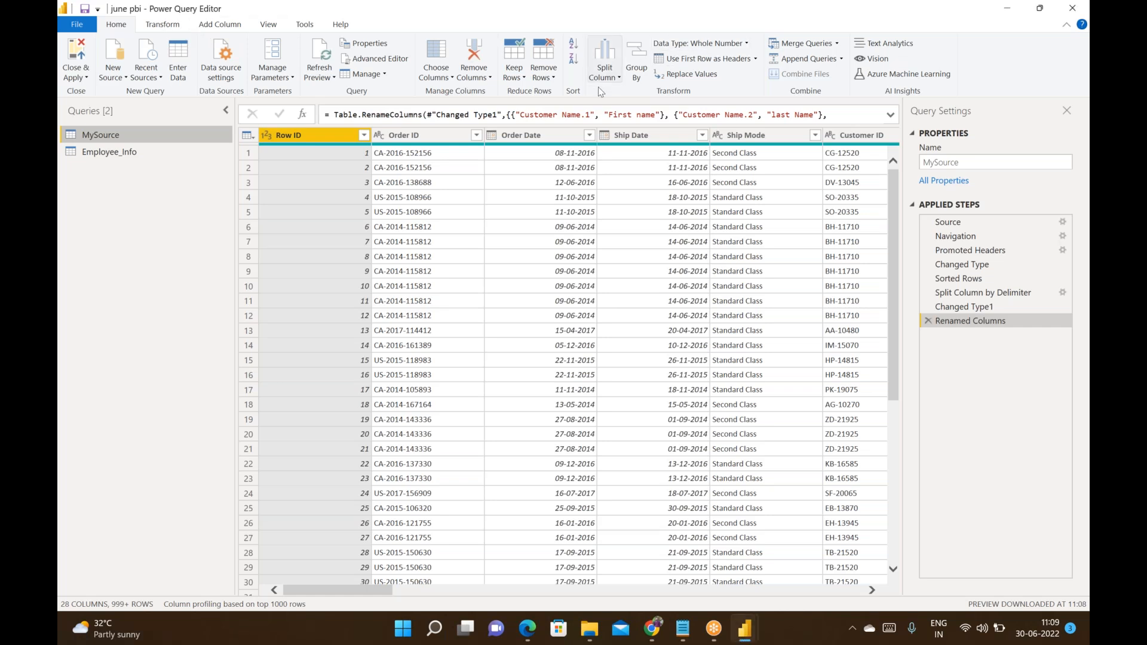
Transpose the MySource table, look over the result, and delete the Transposed Table step
left_click(162, 25)
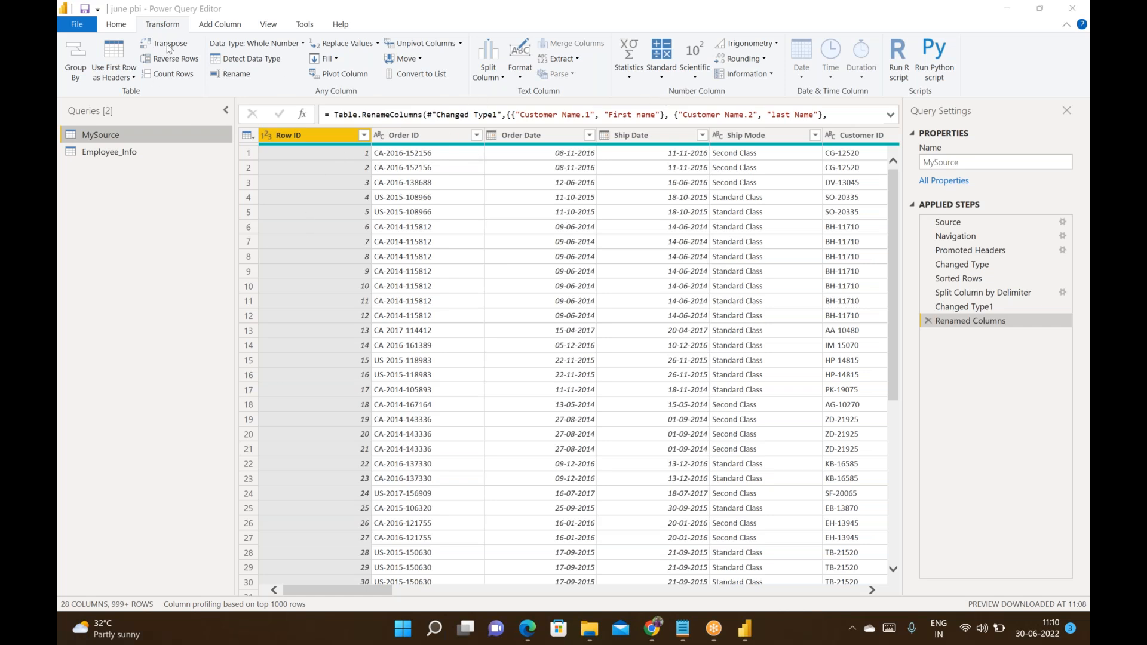
left_click(162, 238)
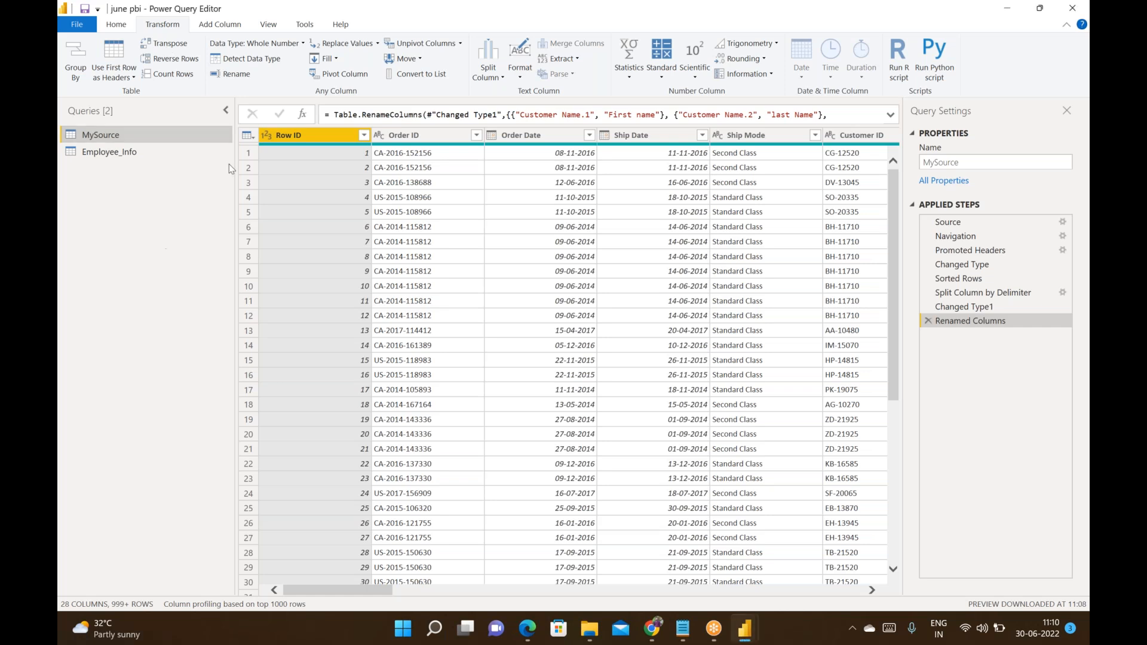
left_click(171, 53)
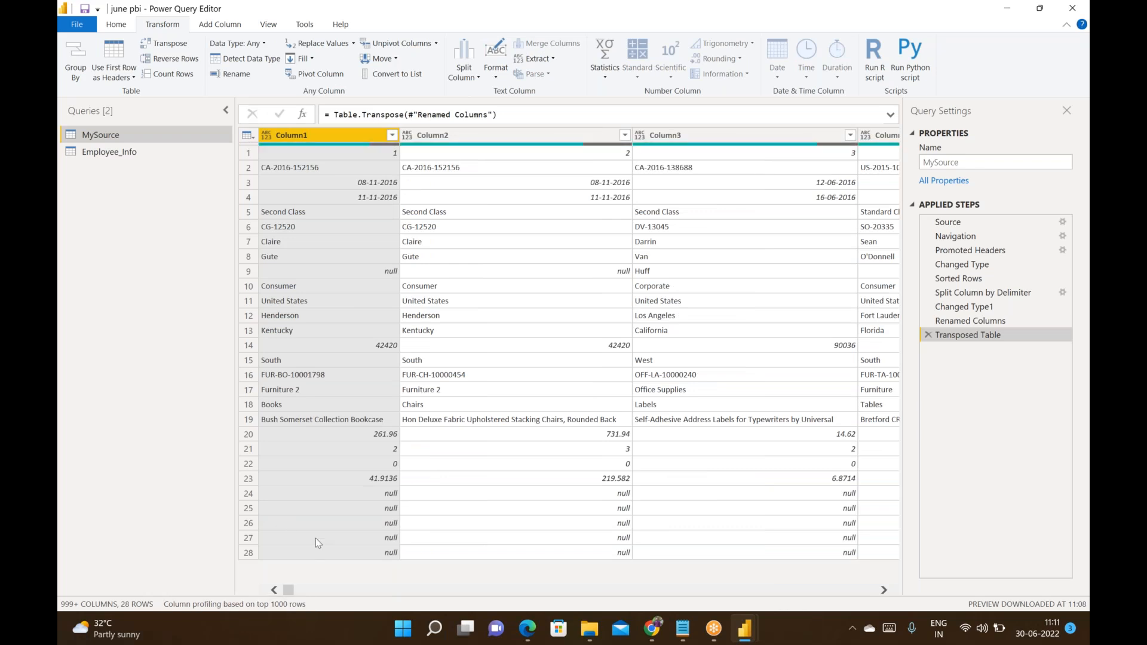
mouse_move(288, 589)
left_mouse_down()
mouse_move(503, 592)
mouse_move(638, 574)
mouse_move(851, 591)
mouse_move(281, 588)
left_mouse_up()
left_click(927, 336)
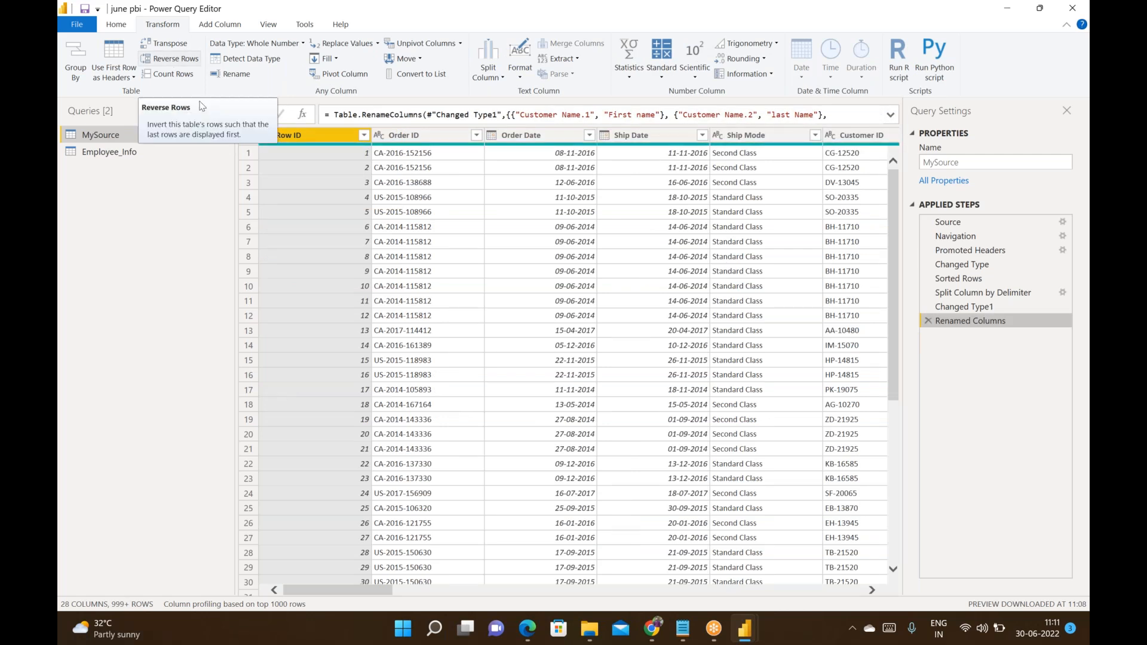
Reverse the row order of the MySource table, check the Row ID sequence, and reverse the rows a second time
left_click(185, 63)
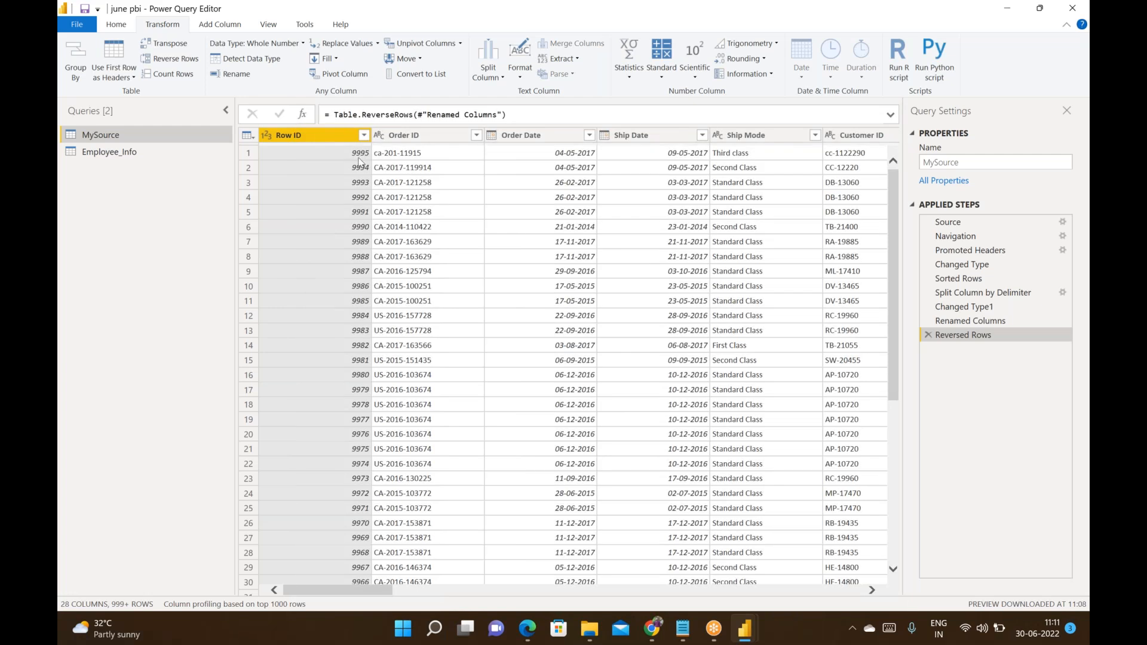
scroll(362, 214, "down", 3)
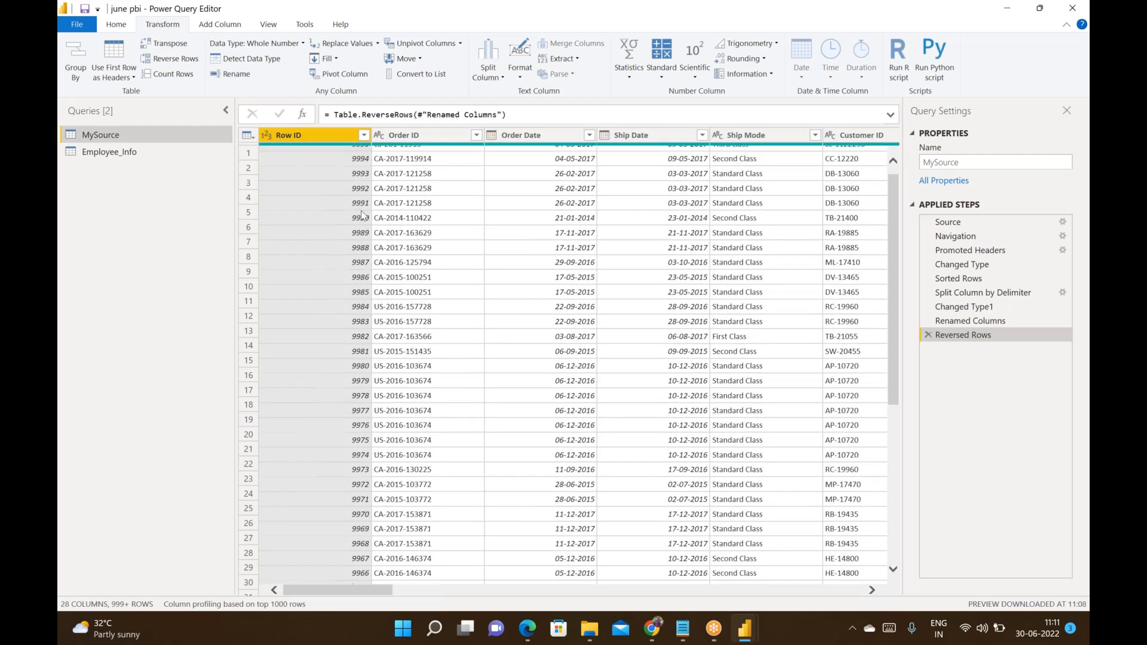
scroll(363, 173, "up", 3)
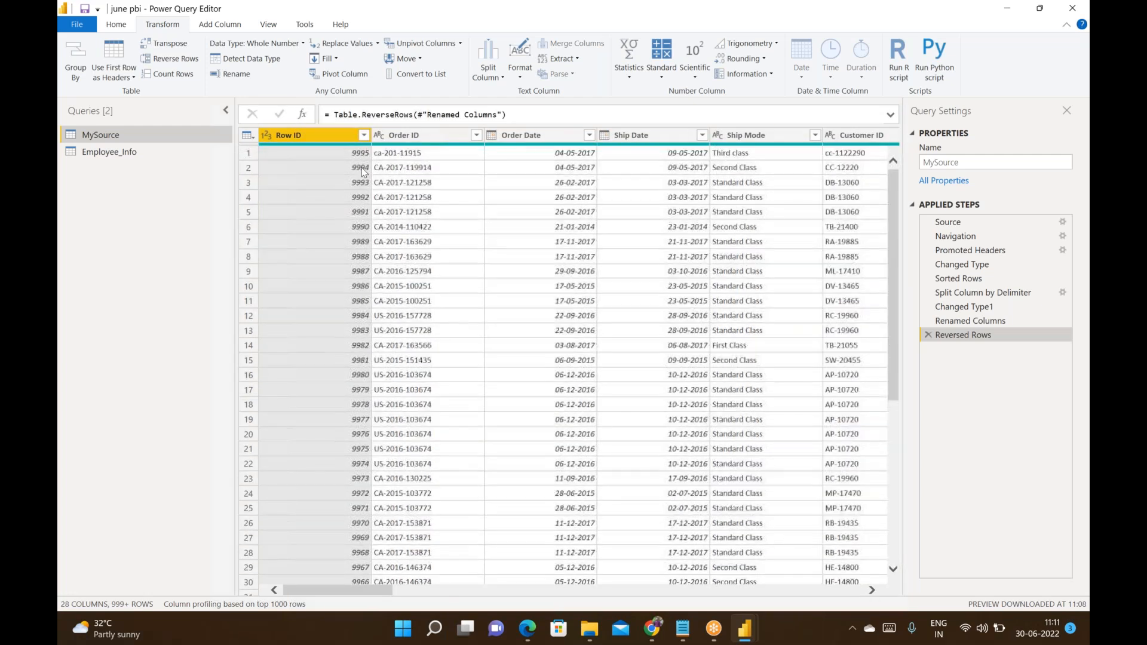
left_click(176, 58)
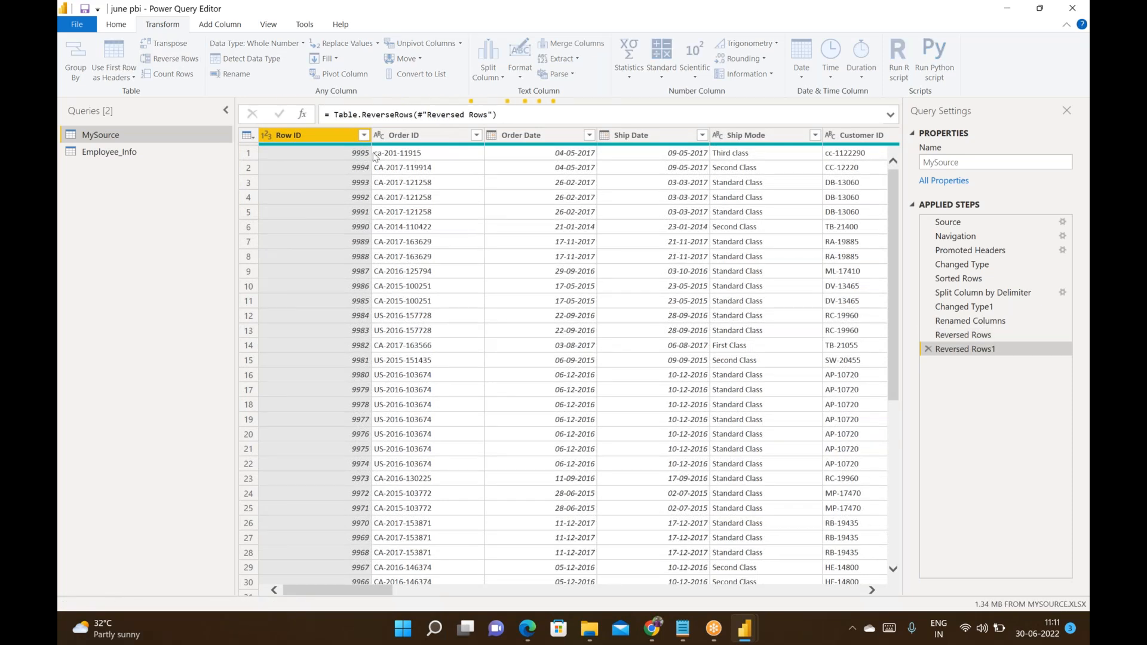
scroll(400, 251, "down", 2)
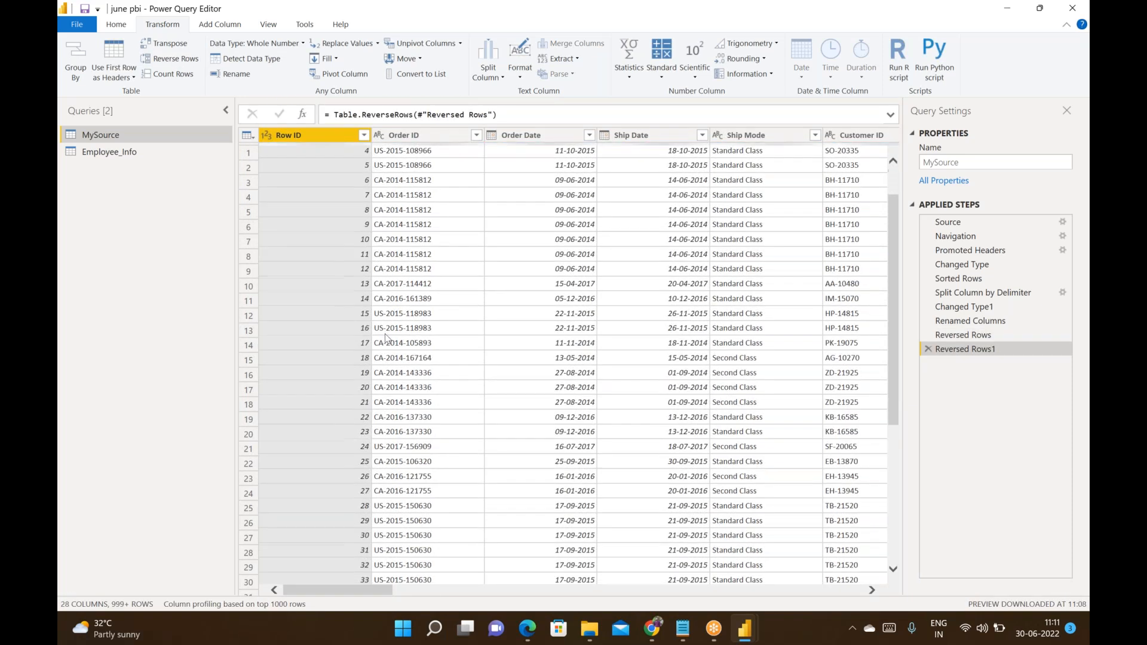
scroll(400, 248, "up", 2)
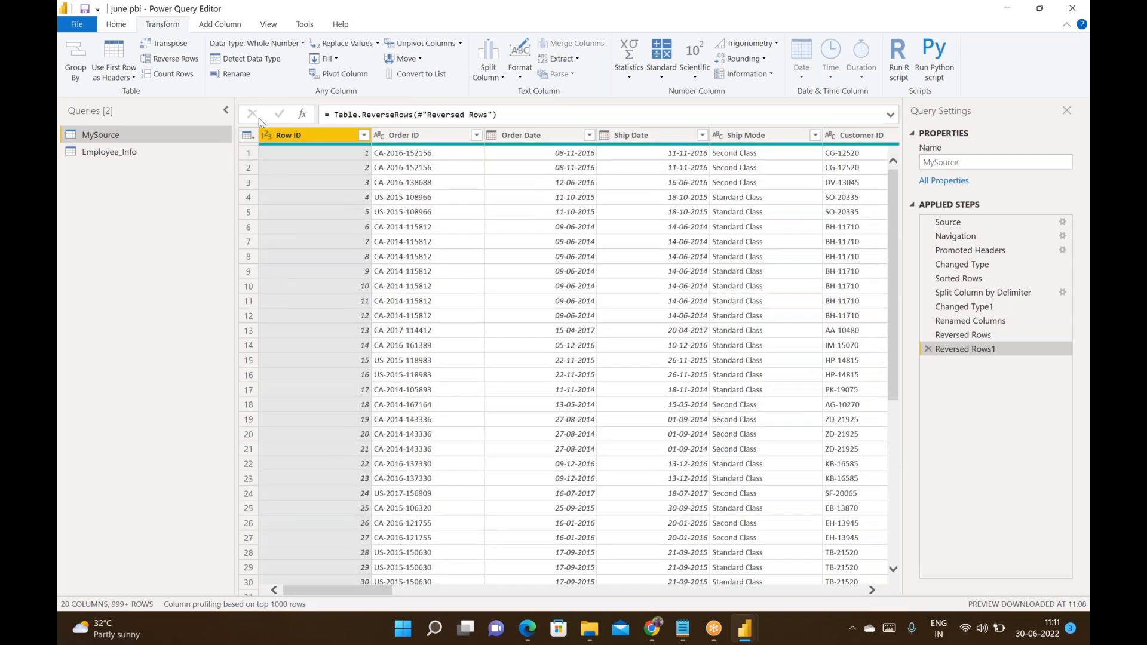
Count the rows of the MySource table, and delete the Counted Rows step and both reversed-row steps
left_click(180, 75)
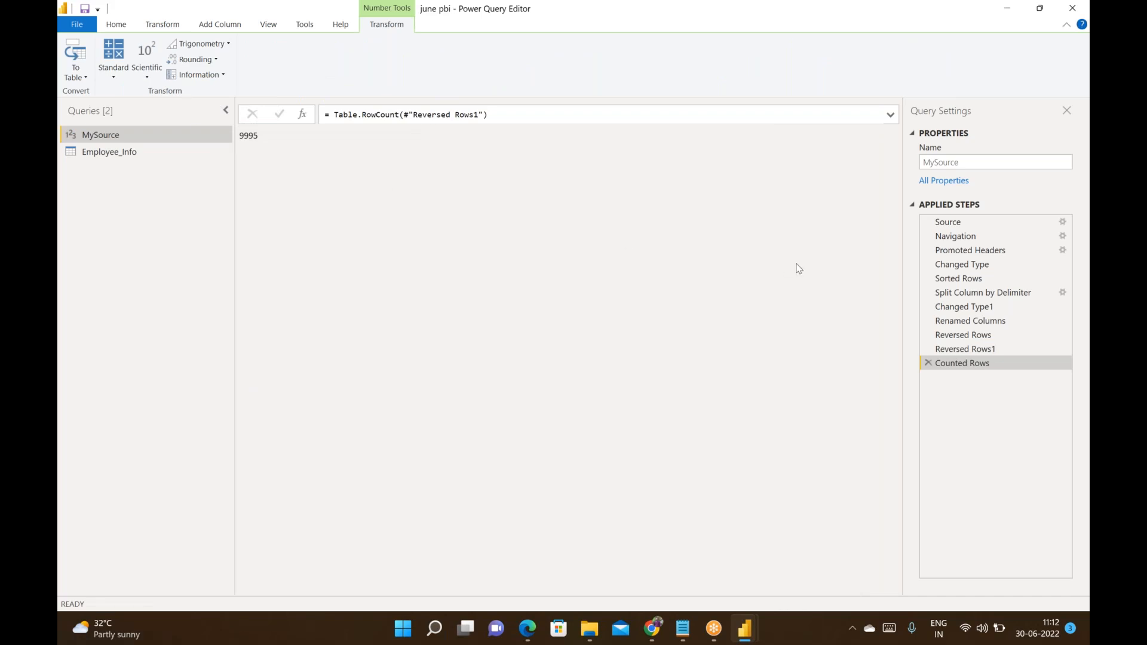
left_click(928, 362)
left_click(927, 349)
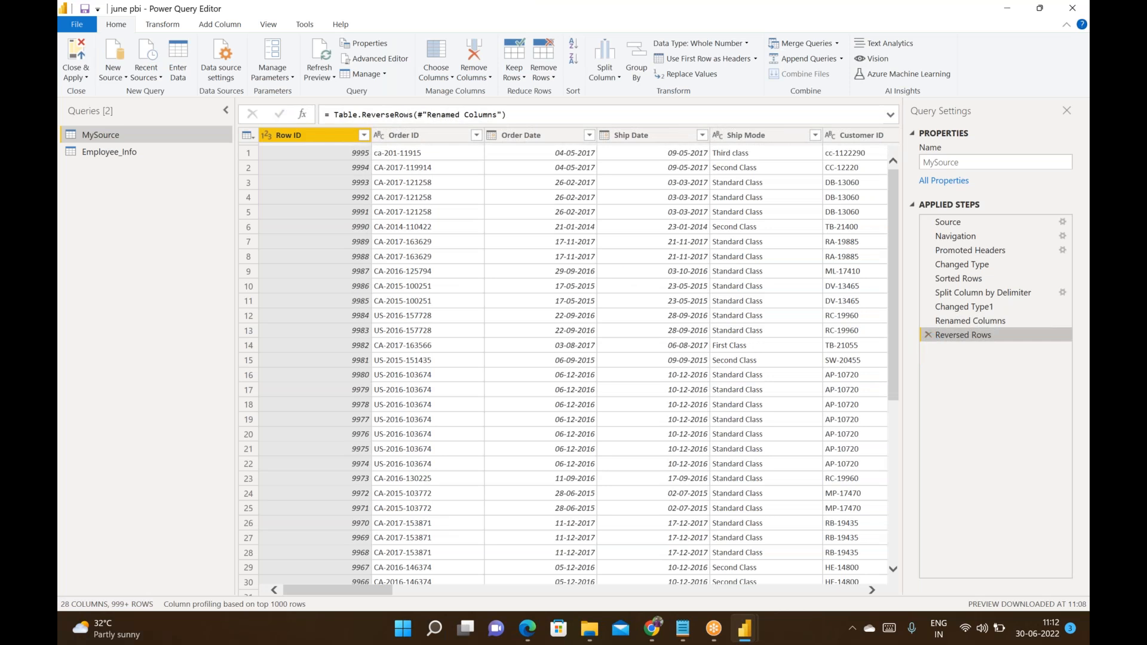
left_click(165, 26)
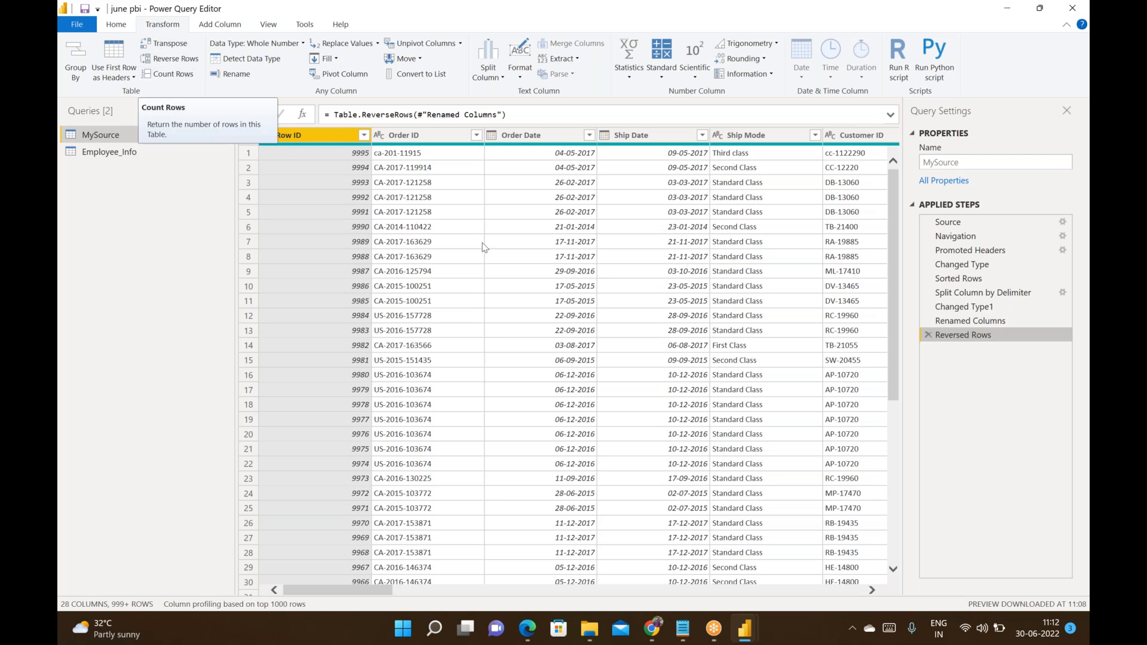
left_click(928, 335)
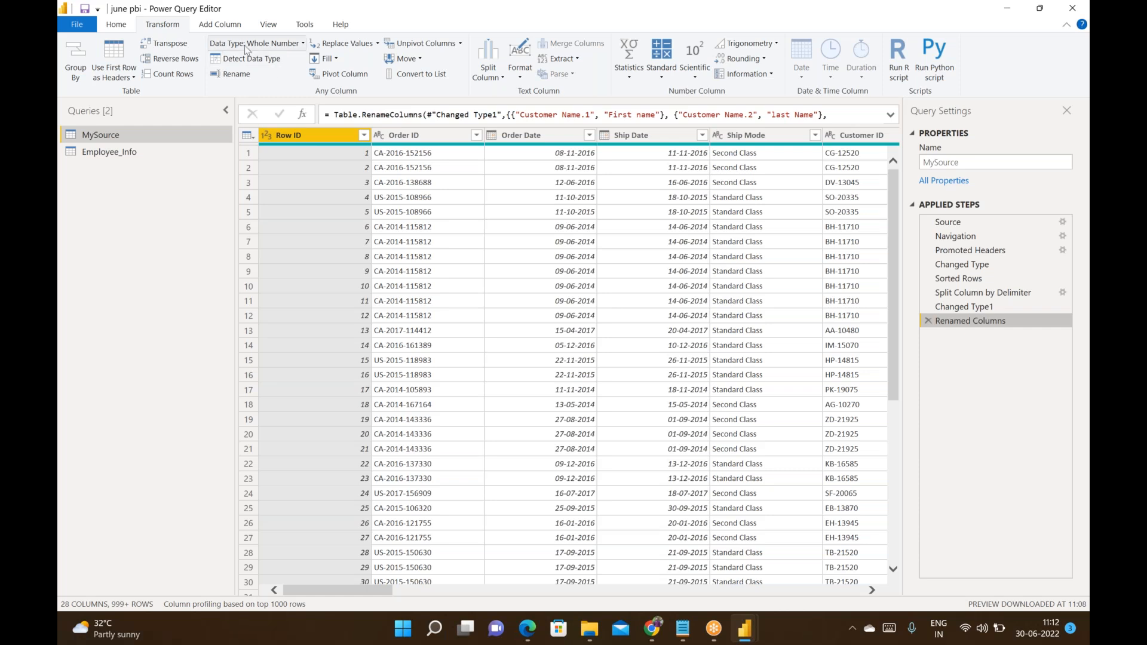
Automatically detect the data types of the Order ID, Order Date and Ship Mode columns
left_click(293, 48)
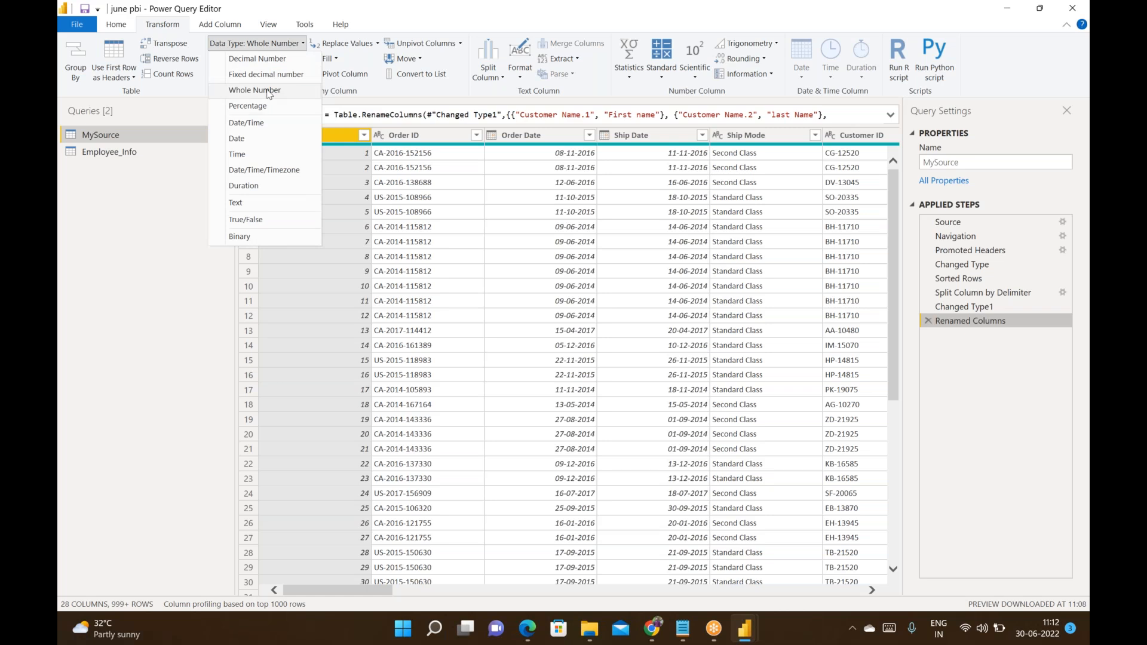
left_click(404, 101)
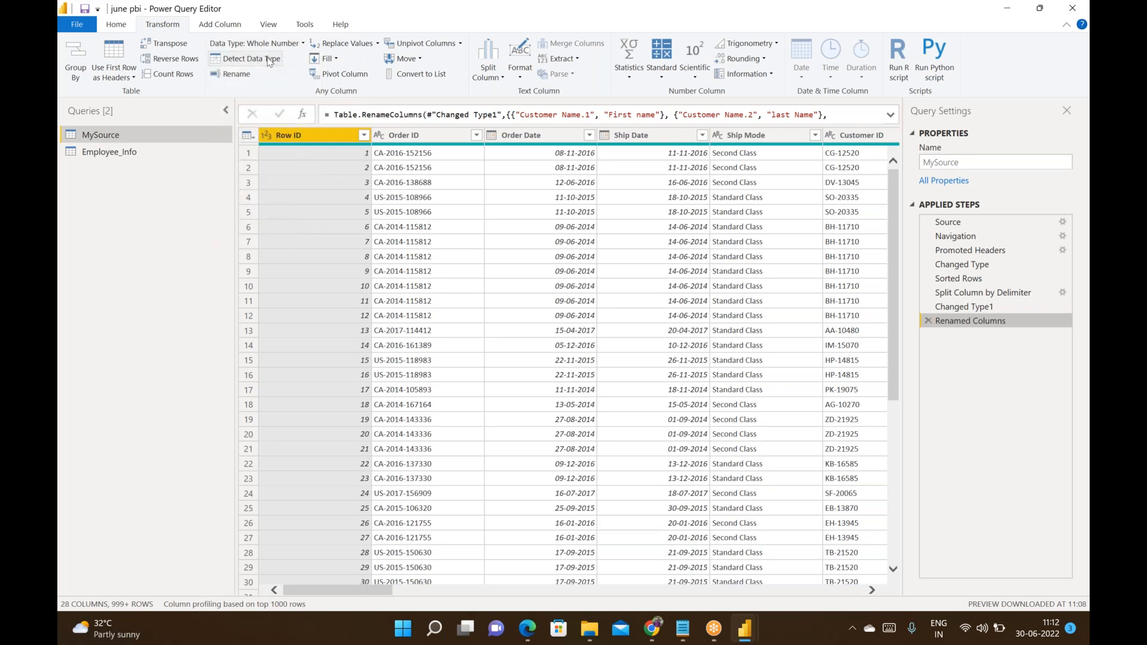
left_click(412, 135)
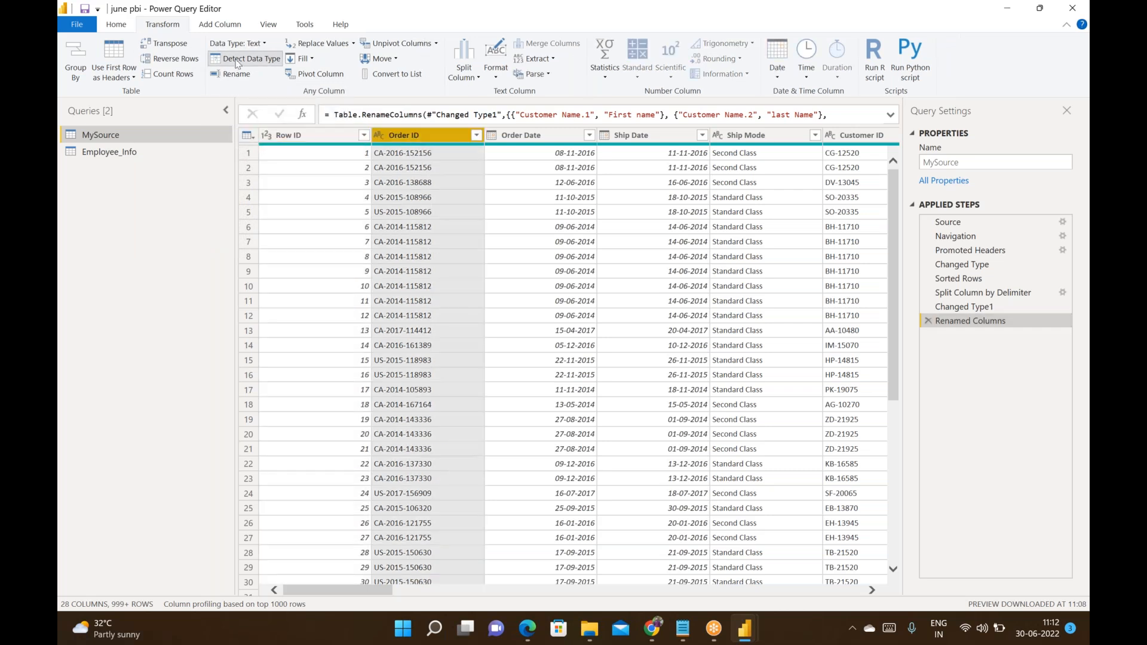
left_click(239, 62)
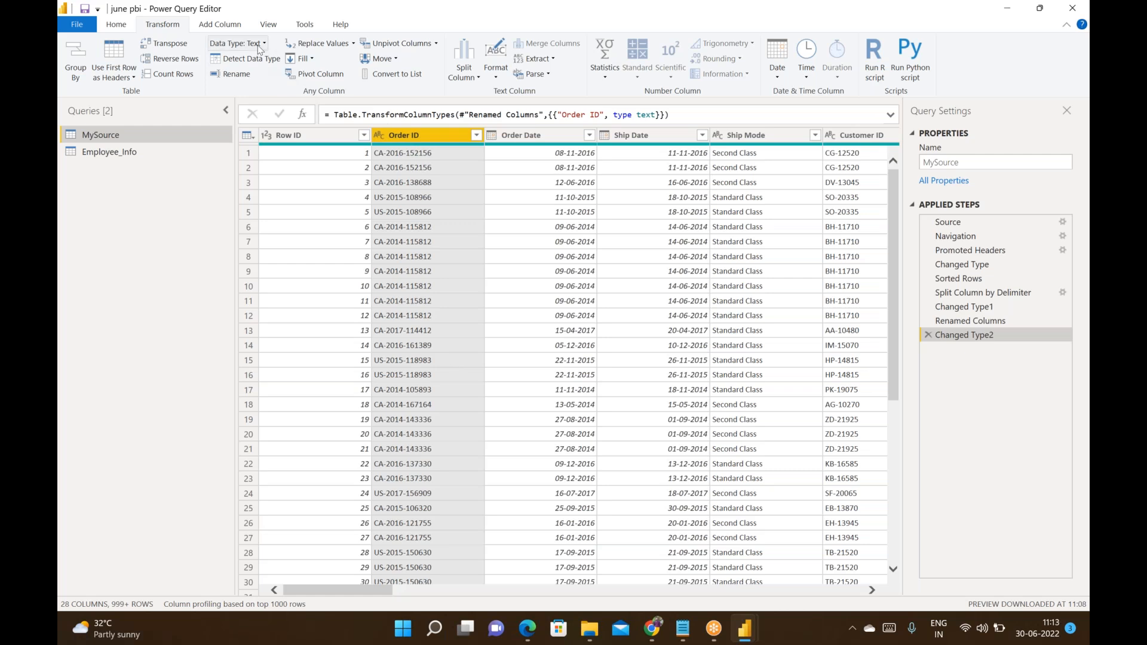
left_click(525, 136)
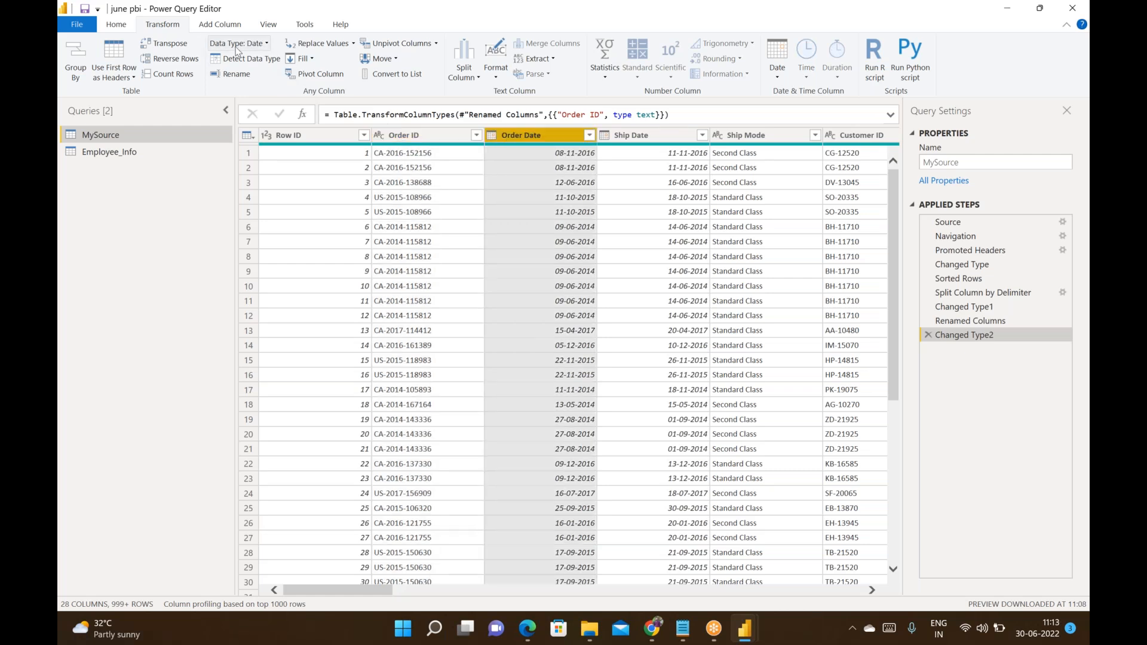
left_click(251, 59)
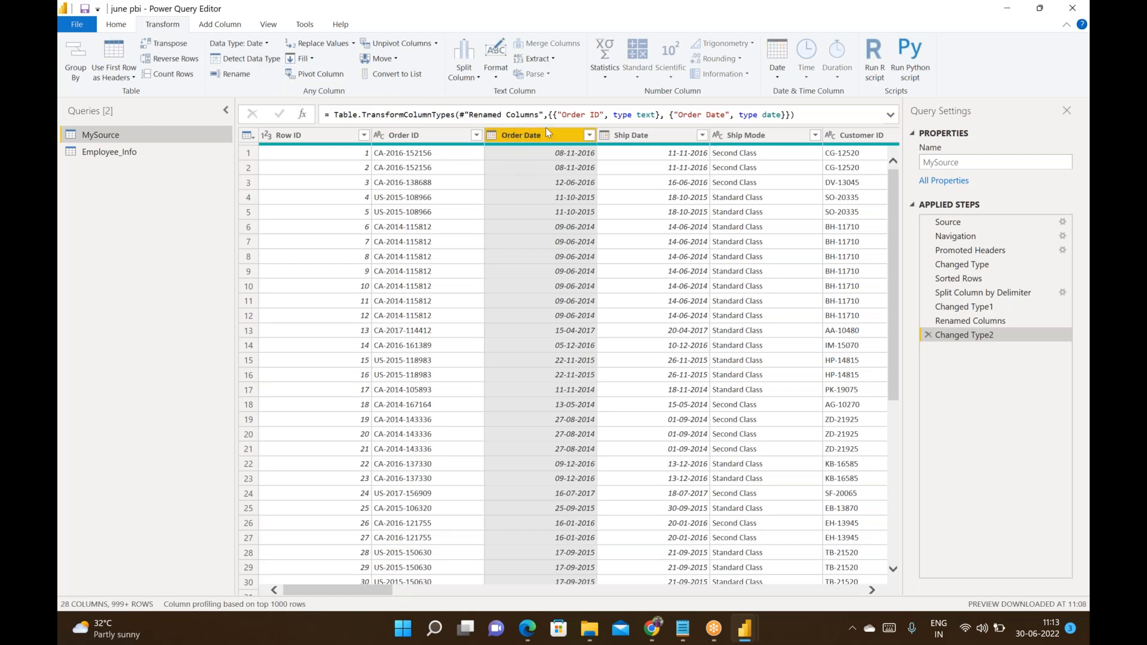
left_click(745, 135)
left_click(261, 59)
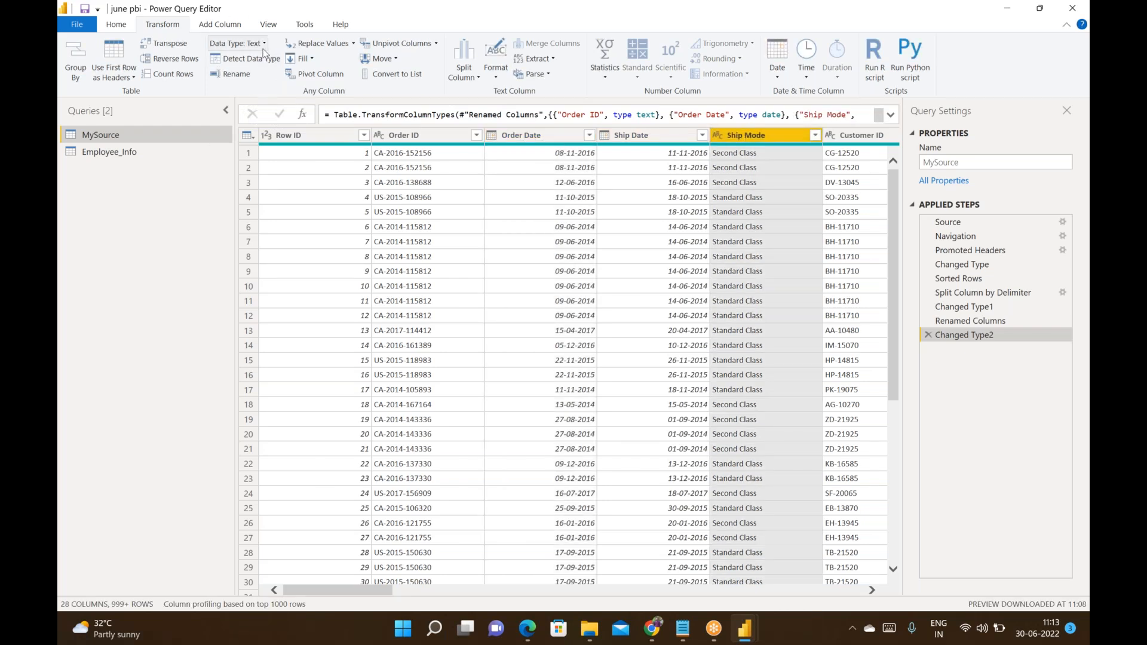
Open the Ship Mode column name for renaming and close it
left_click(236, 74)
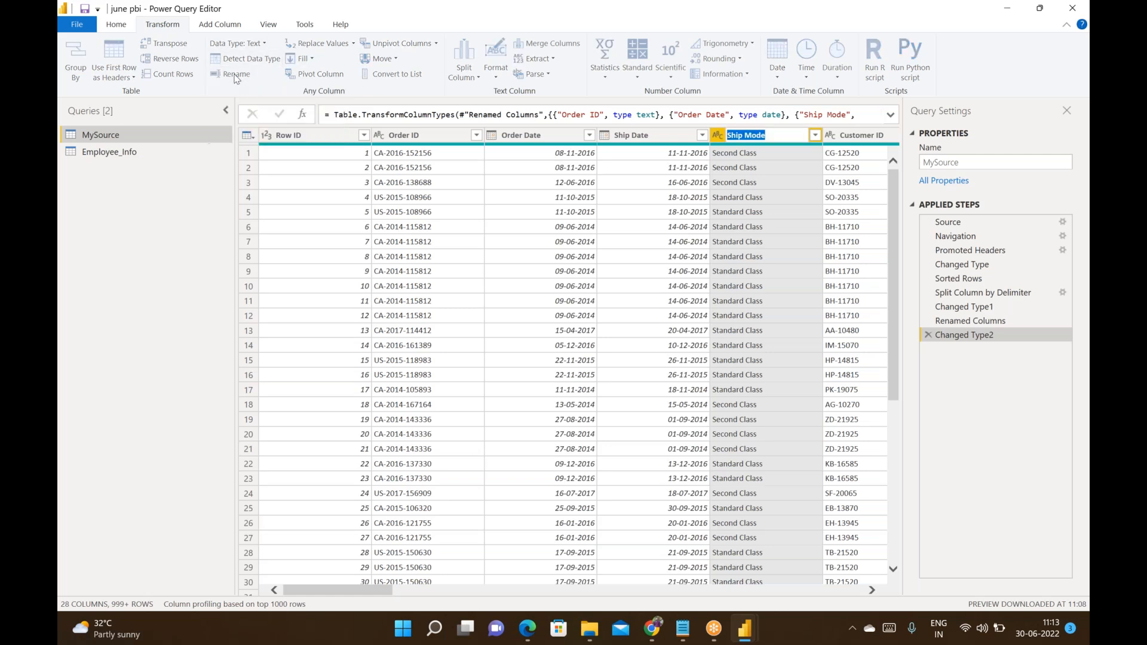
left_click(783, 139)
key("Return")
double_click(780, 135)
key("Return")
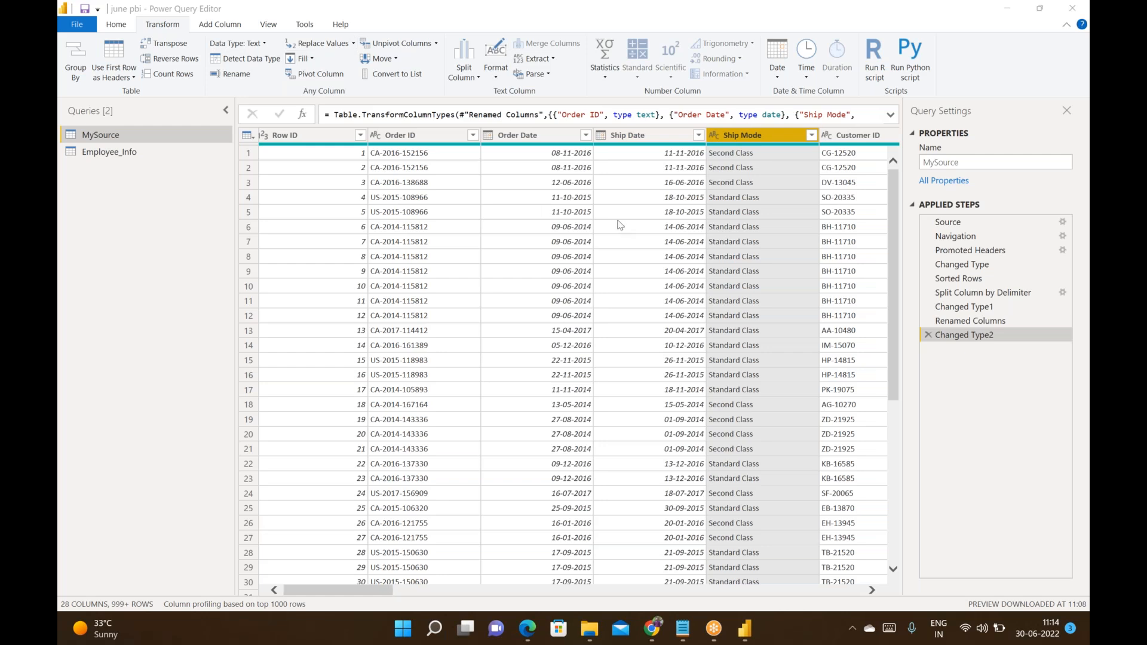
Fill the empty cells of the Middle name column downward, and delete the Filled Down step
scroll(520, 209, "right", 1)
left_click(518, 136)
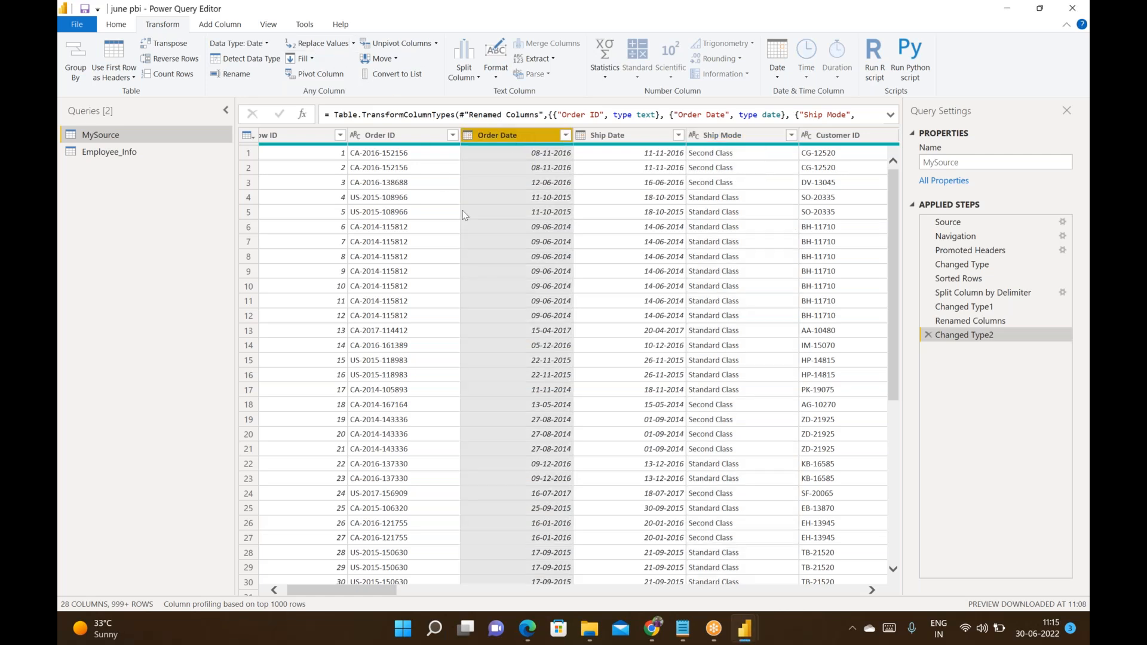
scroll(521, 251, "right", 10)
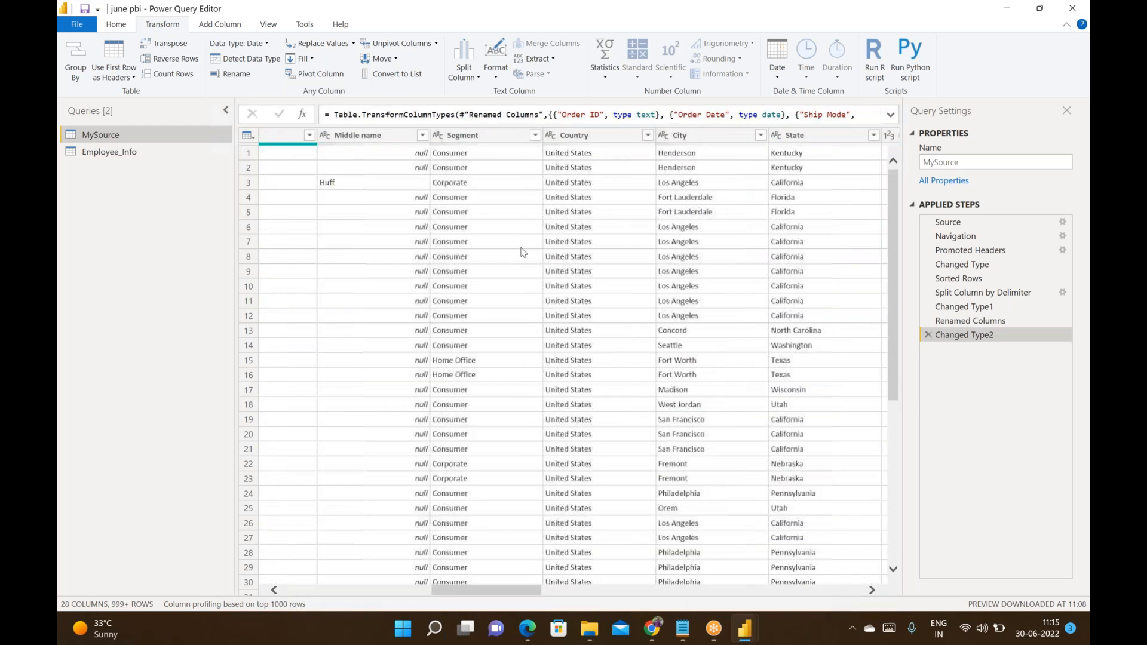
left_click(381, 135)
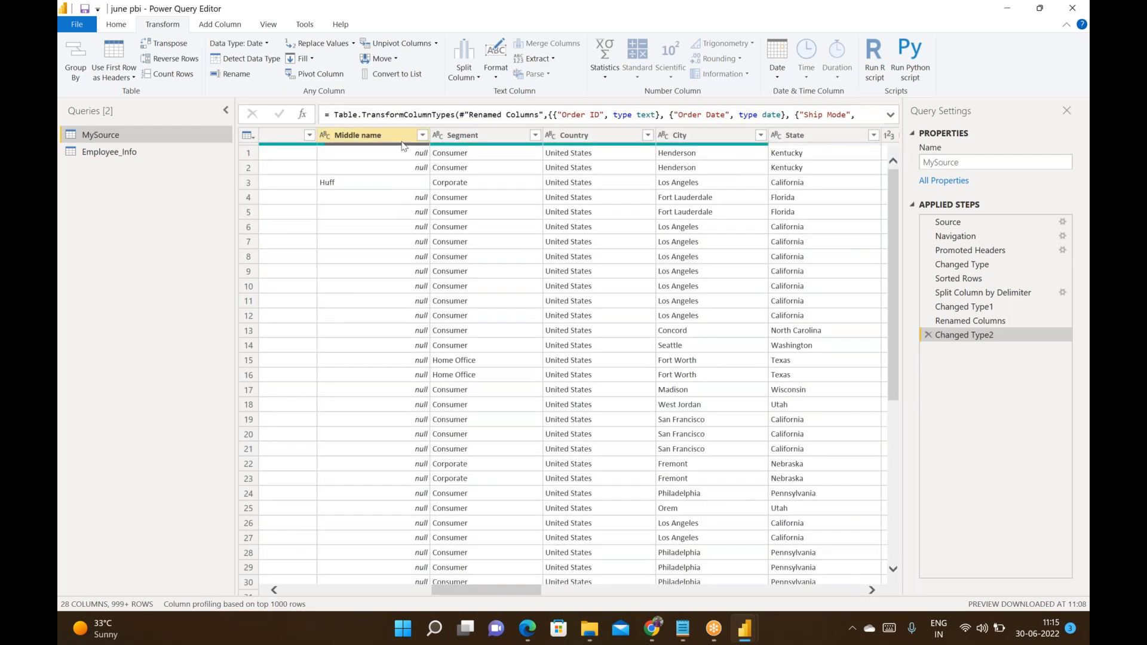
left_click(381, 134)
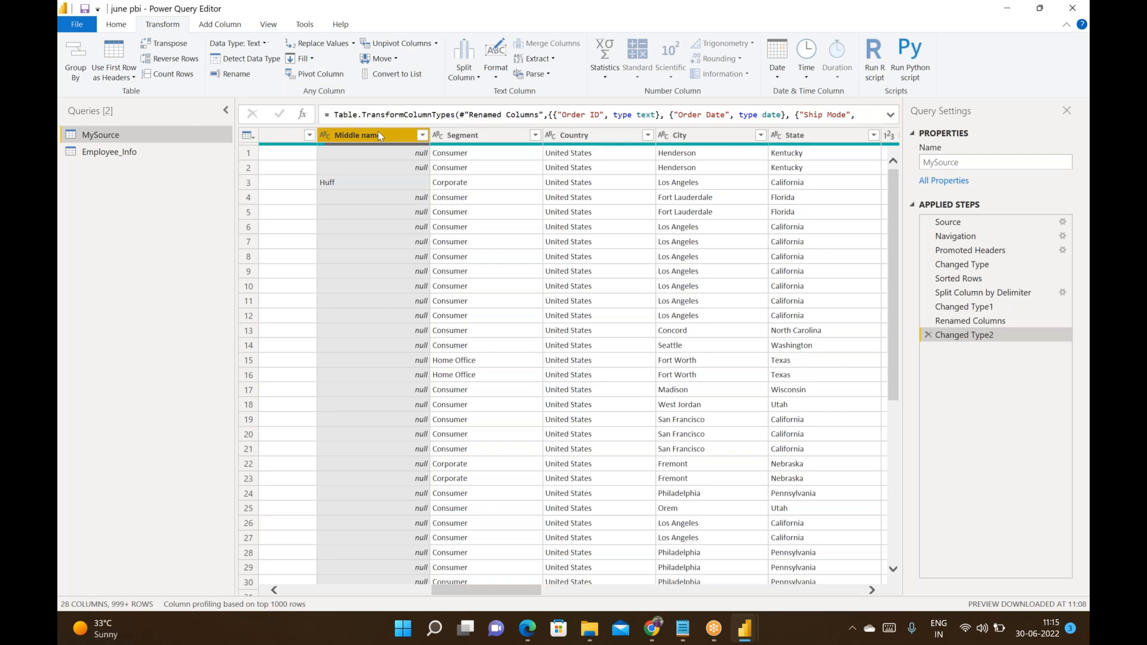
left_click(418, 197)
left_click(306, 59)
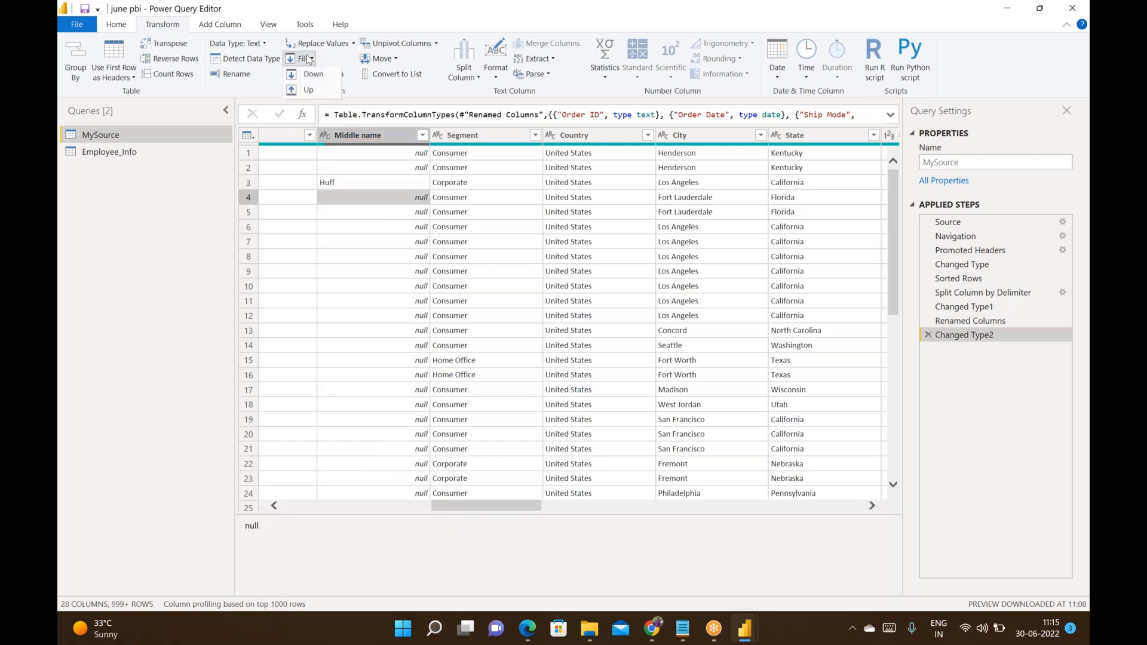
left_click(316, 75)
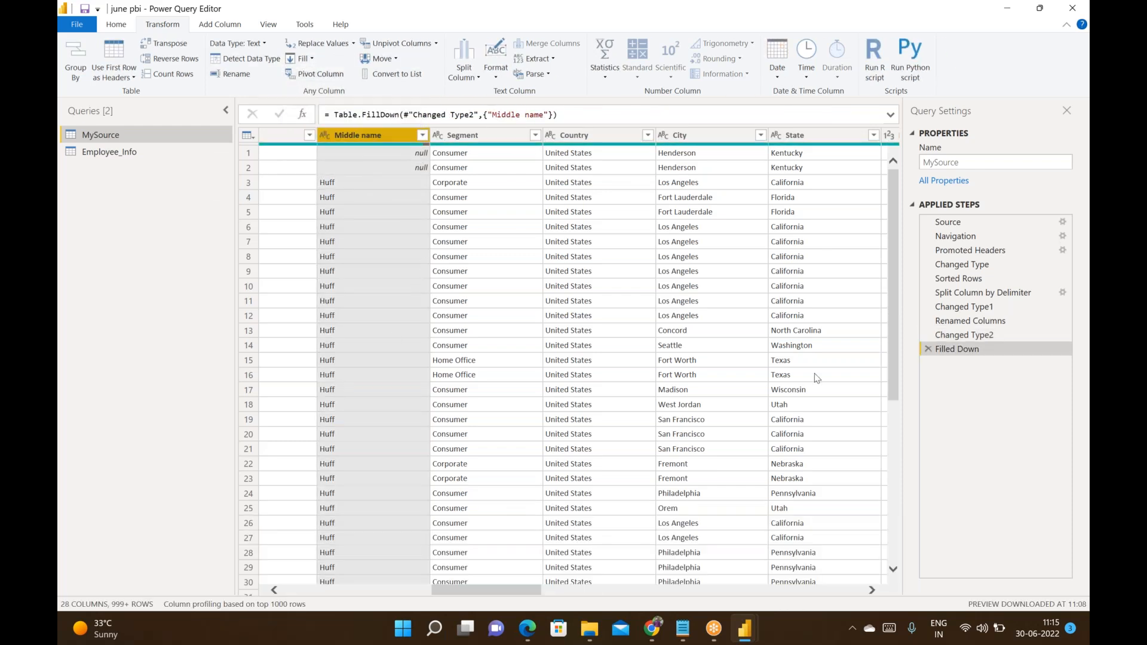
left_click(929, 349)
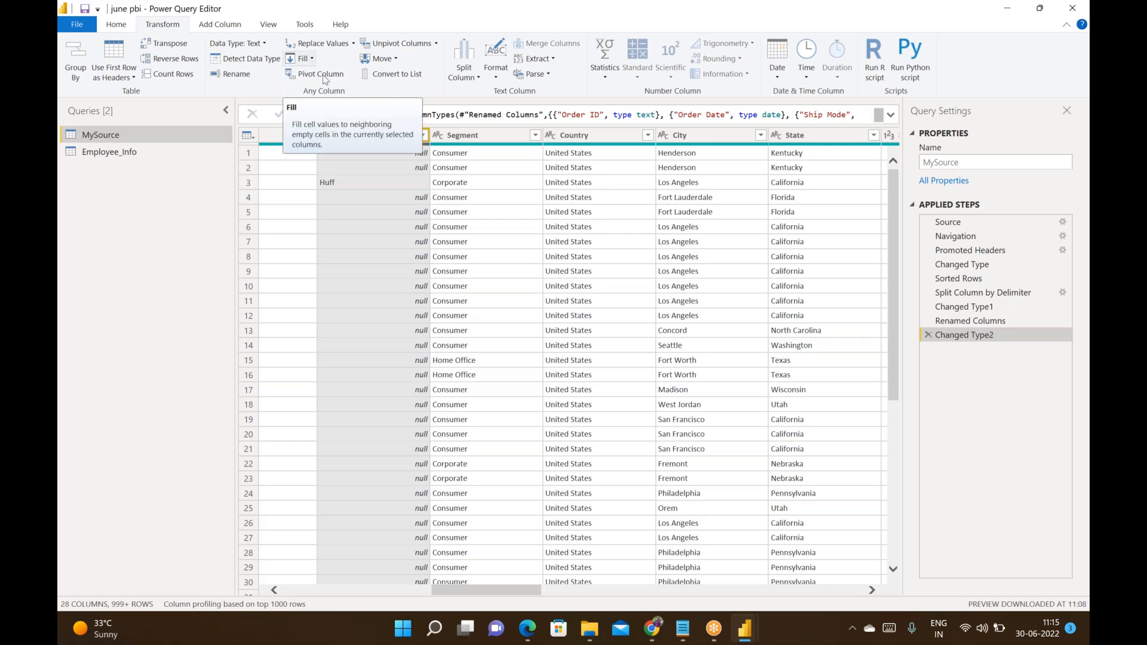
Fill the Middle name column downward once more from the value in its third row, and remove that fill step
left_click(400, 192)
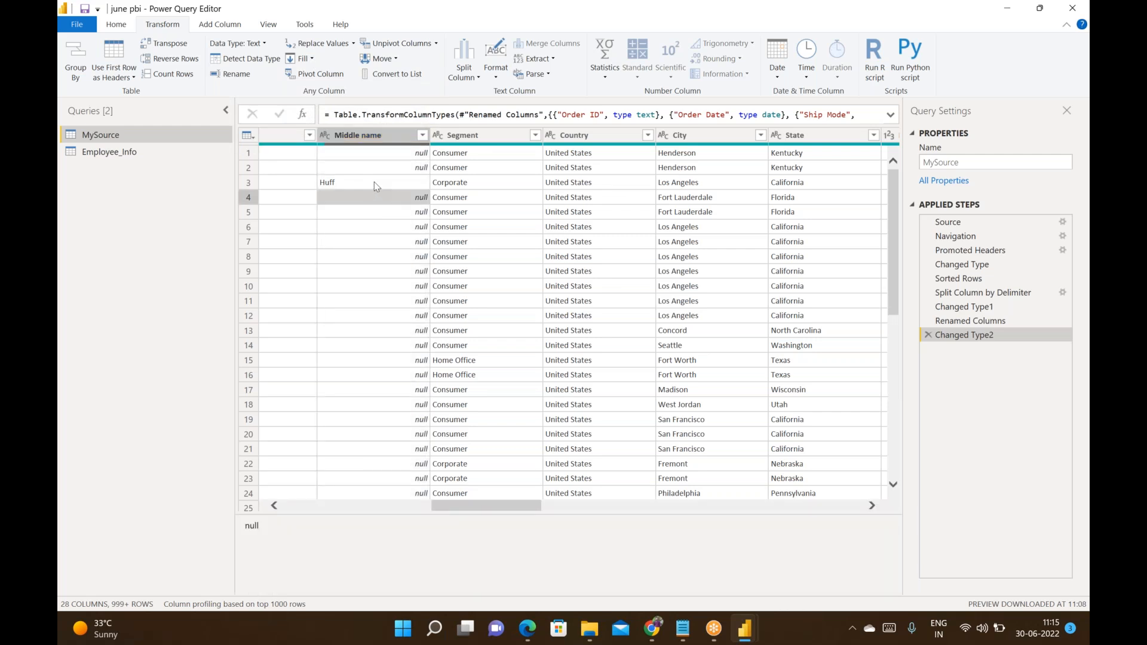
left_click(357, 185)
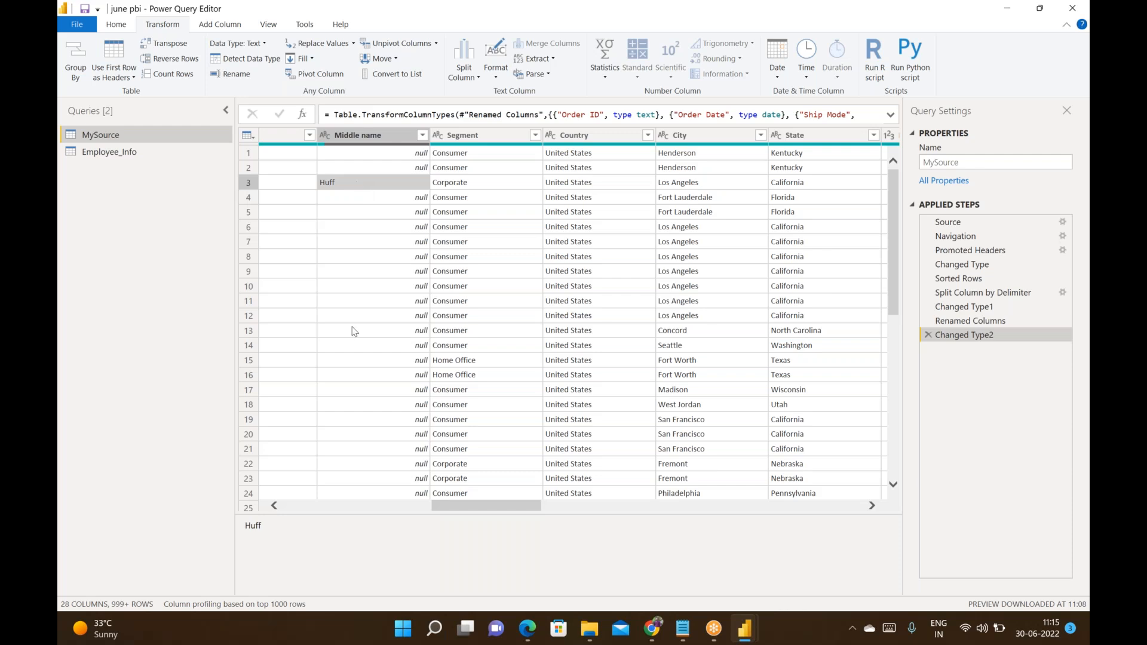
scroll(394, 291, "down", 3)
scroll(395, 287, "up", 4)
left_click(312, 59)
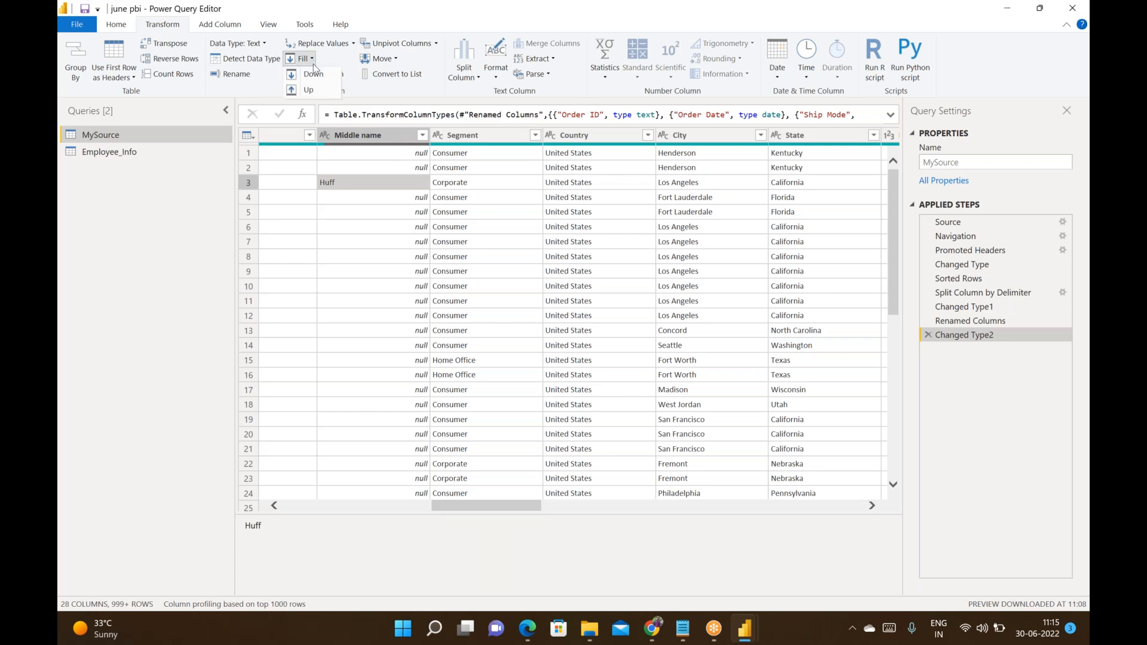
left_click(312, 74)
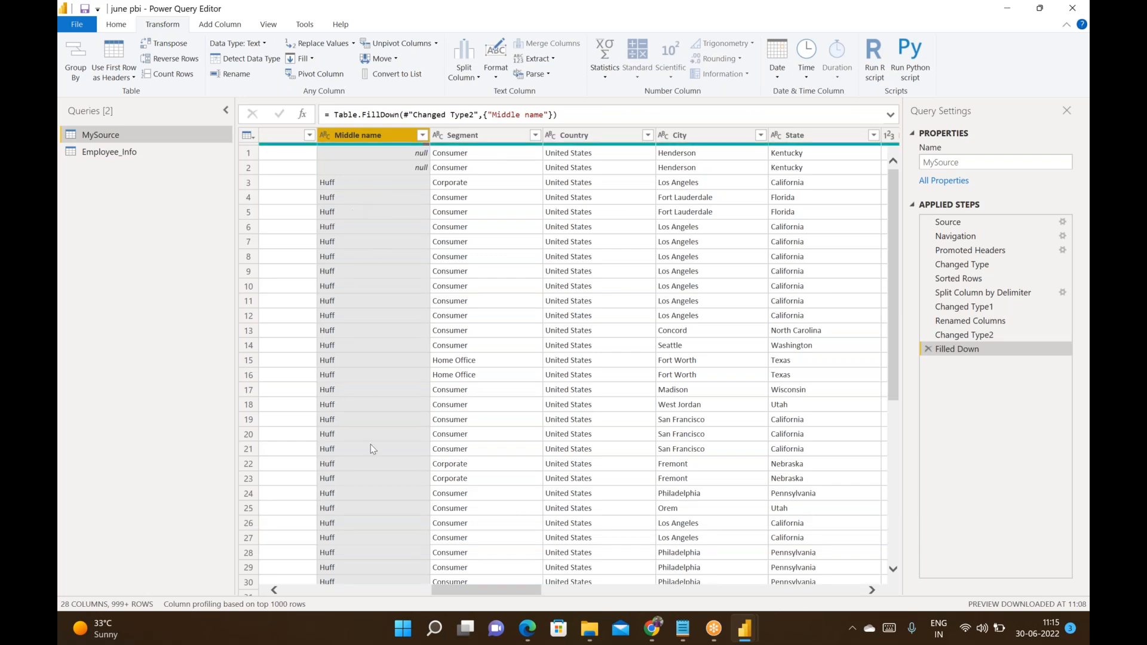
scroll(370, 445, "down", 20)
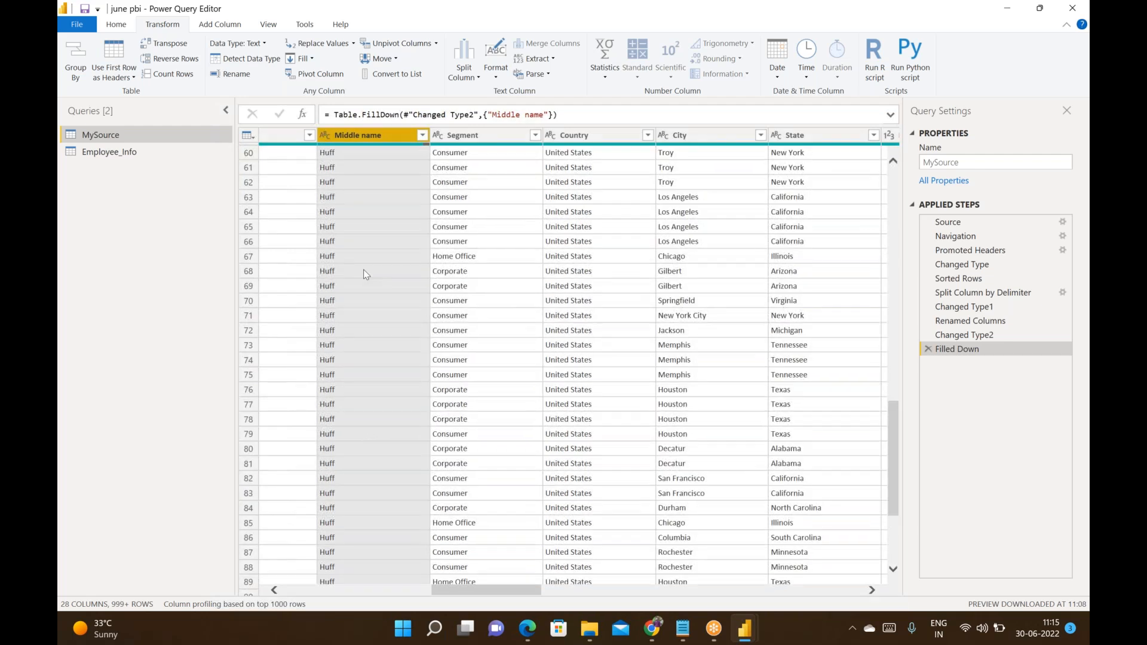
scroll(363, 270, "down", 20)
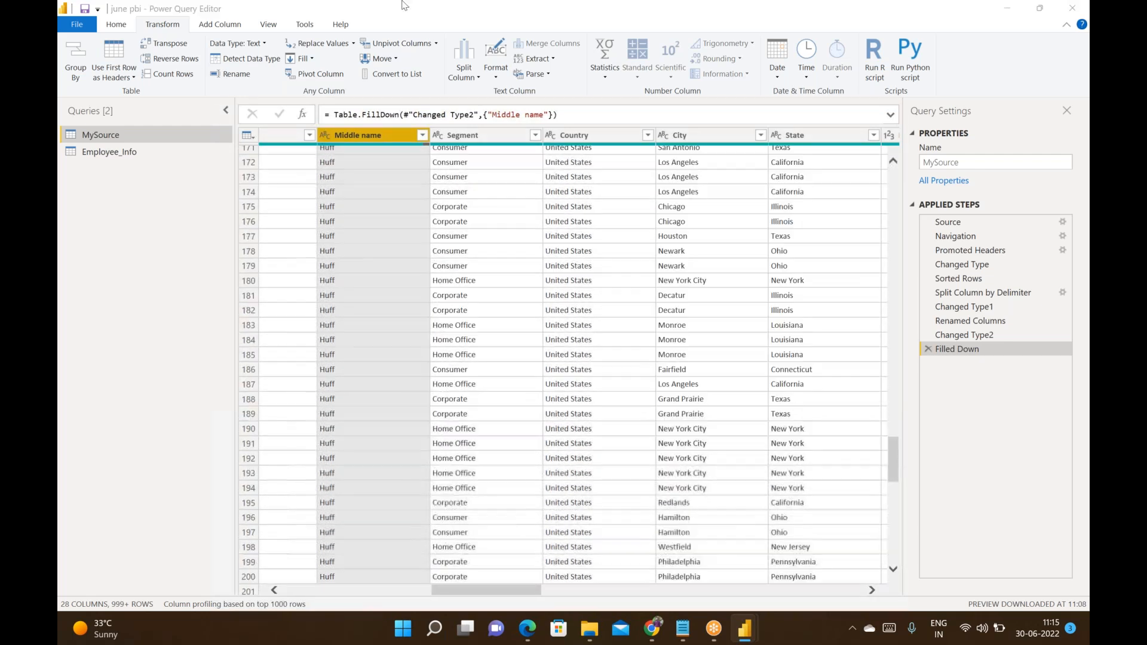
left_click(928, 349)
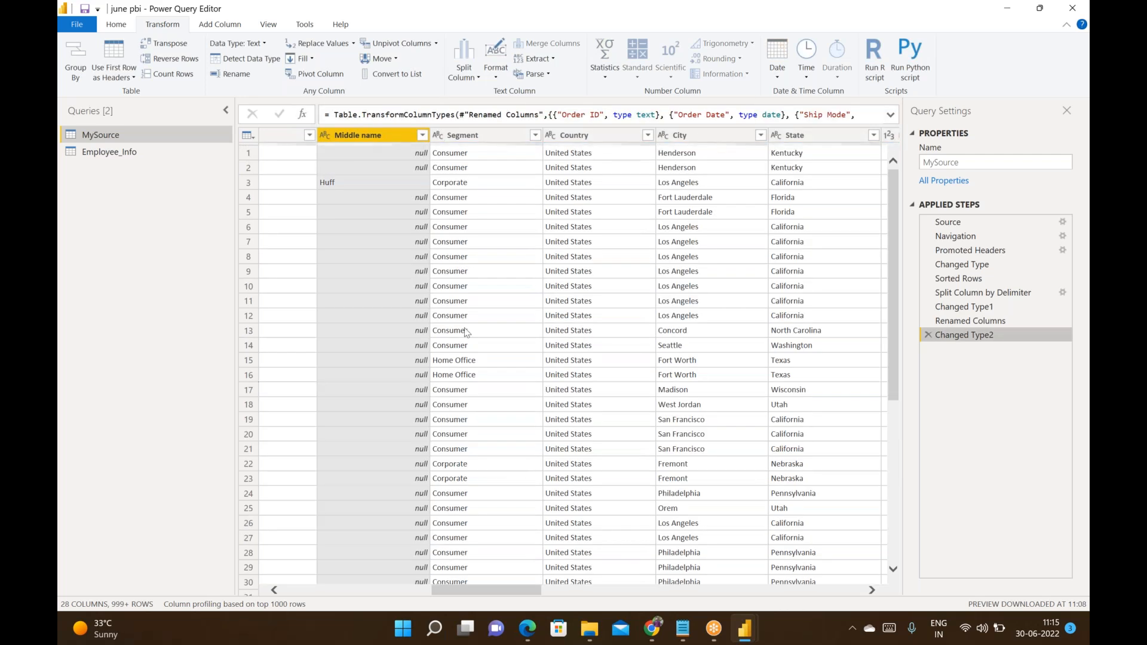
Replace the value 34.47 with null in the Profit column of the MySource query
left_click(475, 181)
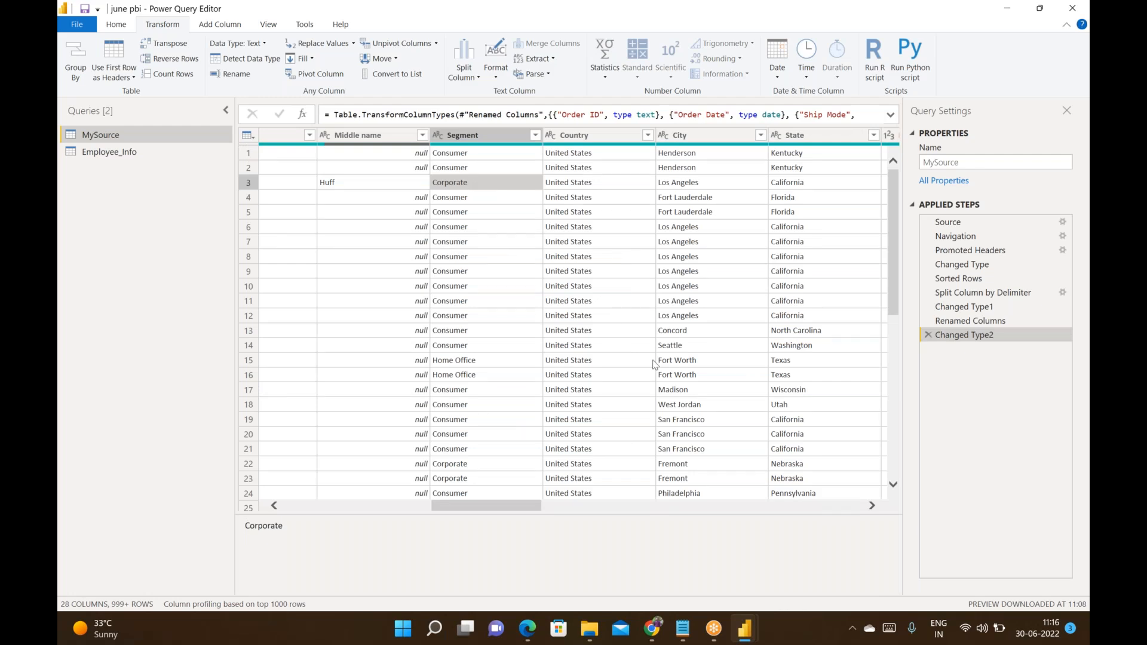
scroll(655, 364, "right", 5)
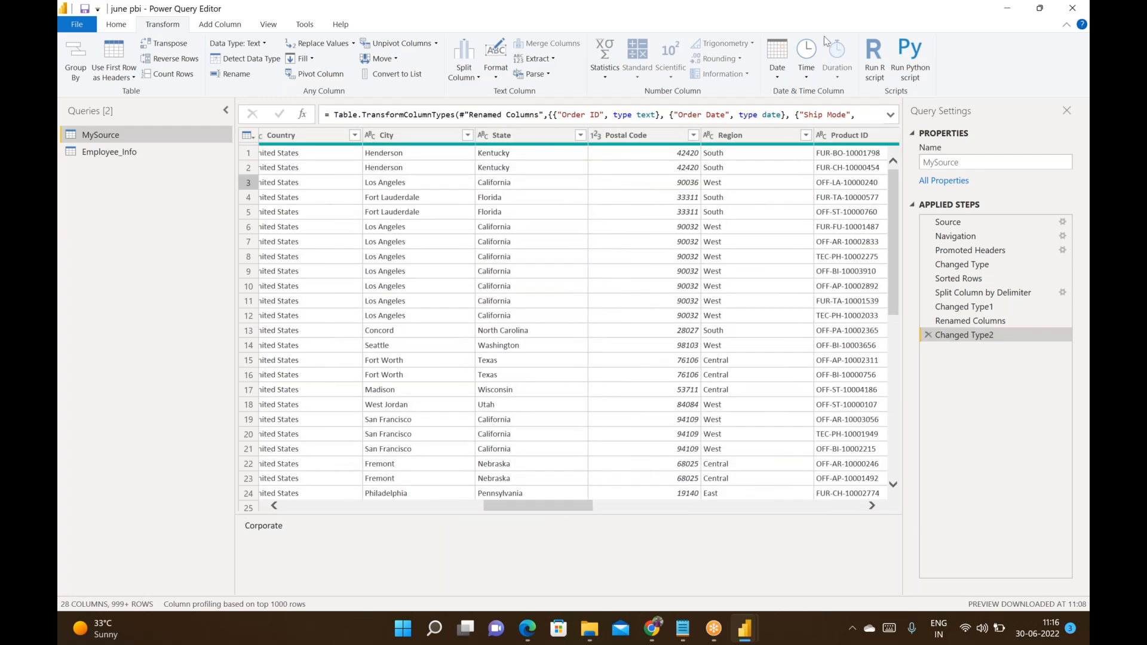
left_click(840, 8)
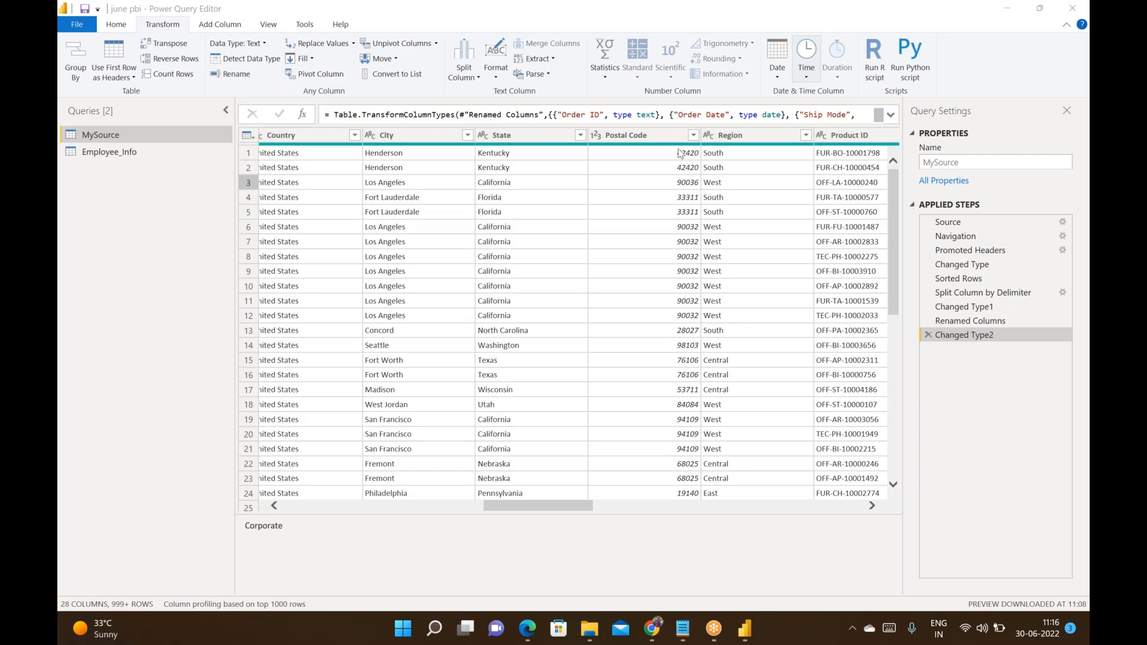
scroll(599, 385, "down", 1)
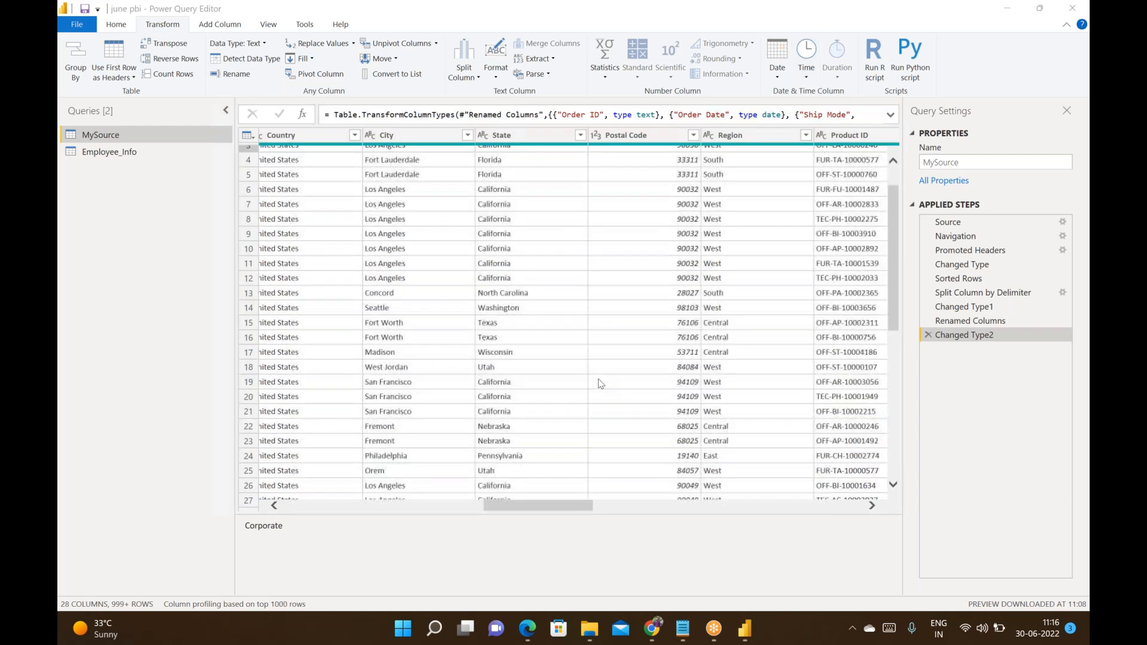
scroll(600, 383, "down", 2)
scroll(573, 334, "right", 3)
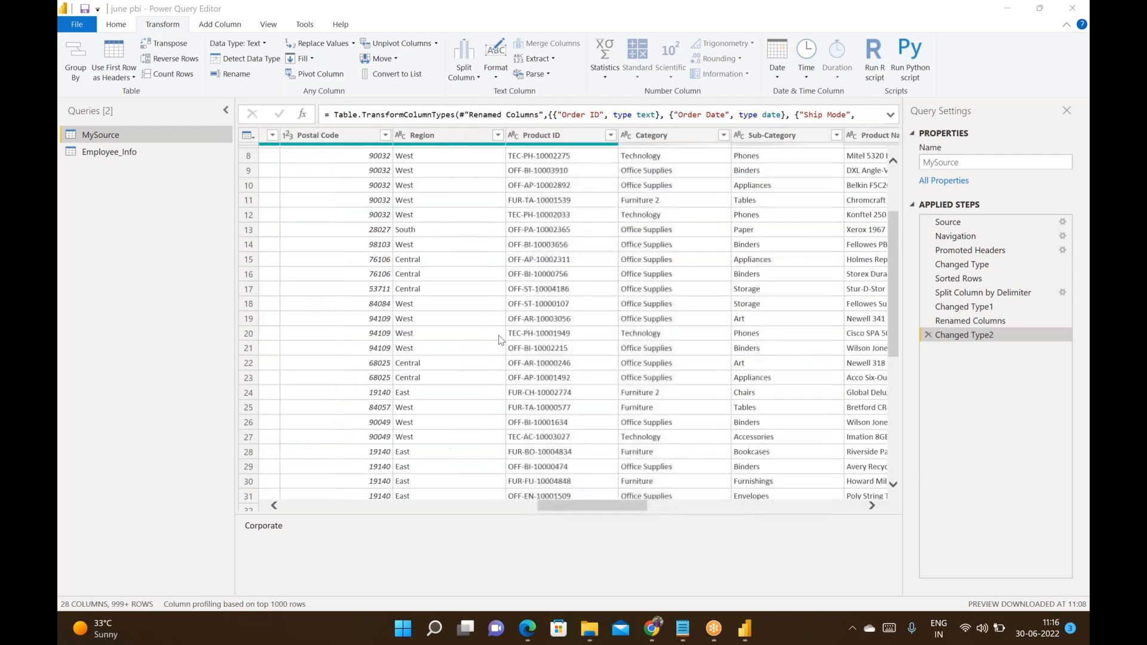
scroll(466, 335, "left", 2)
scroll(476, 330, "right", 8)
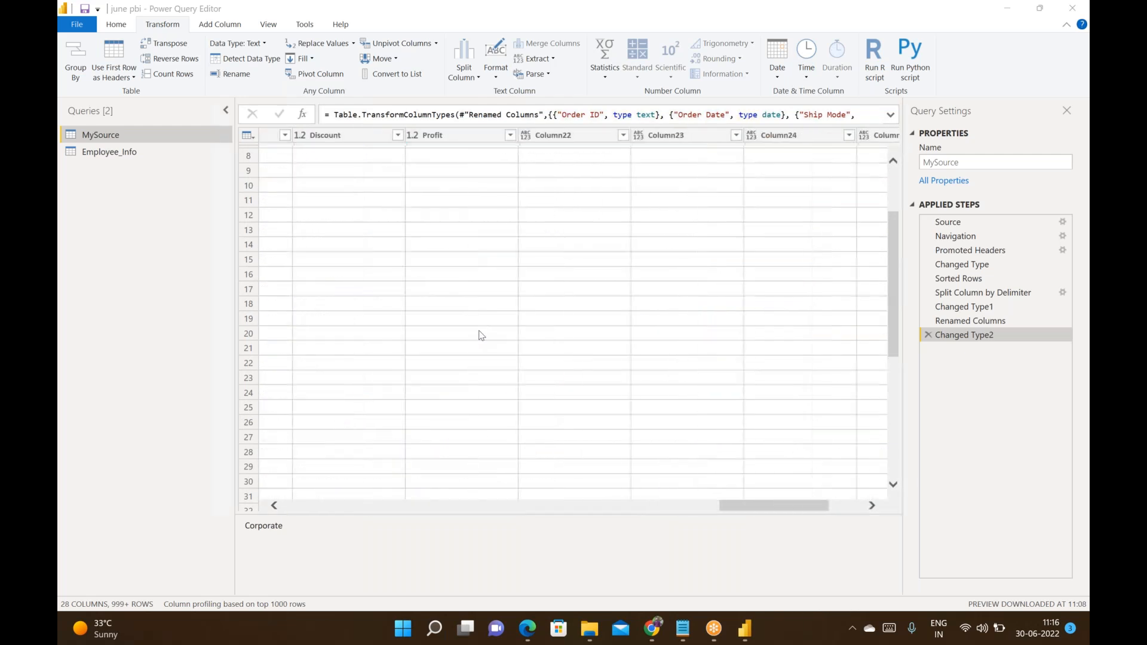
scroll(482, 335, "right", 1)
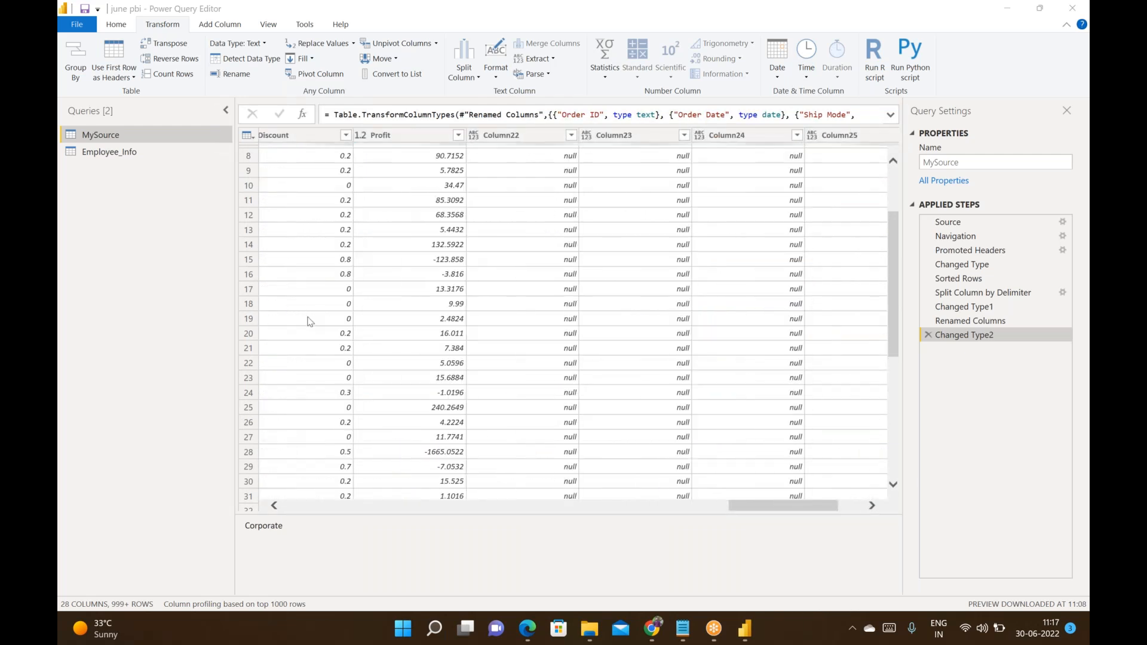
left_click(454, 190)
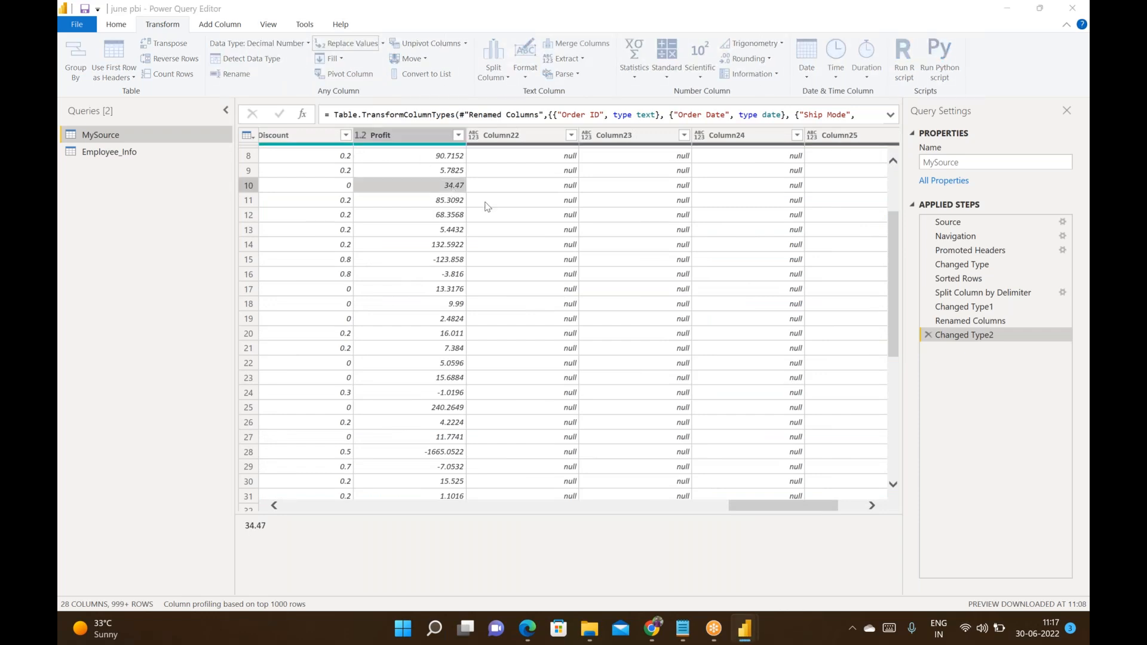
type("null")
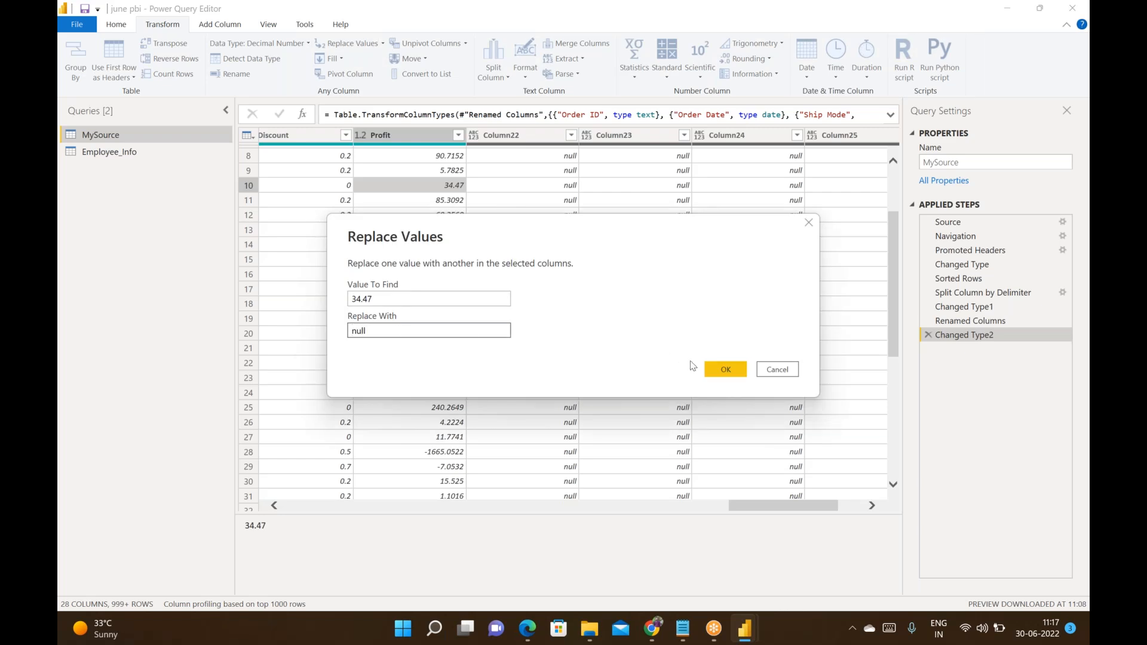
left_click(725, 369)
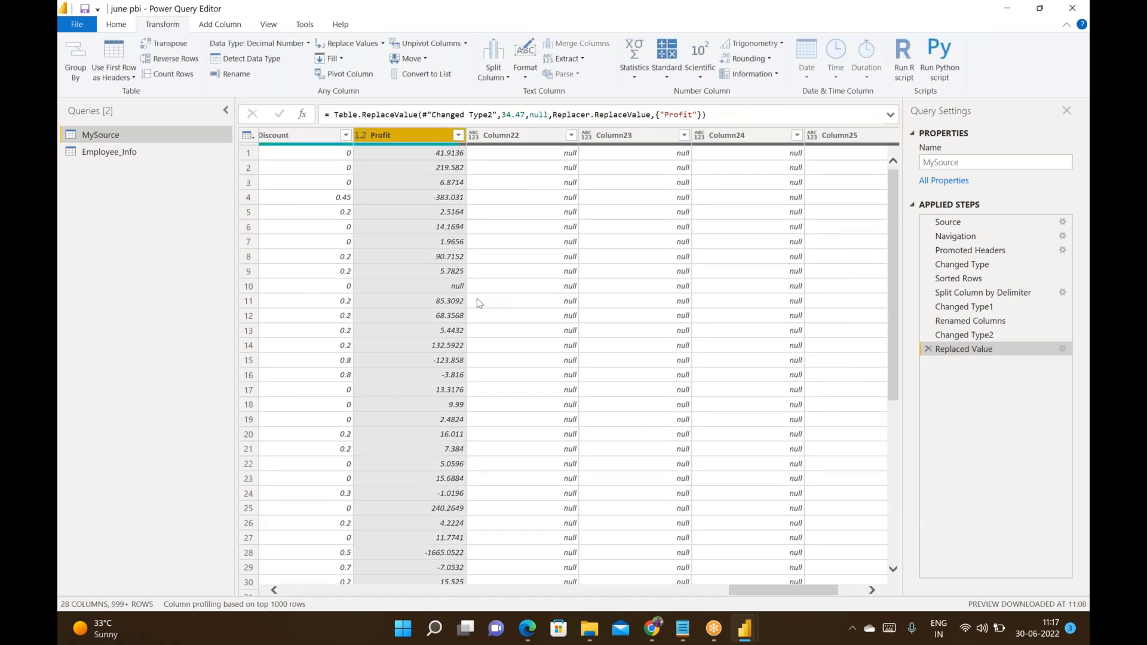
Fill the null cell in row 10 of the Profit column downward from the value above, and delete the fill step
left_click(450, 288)
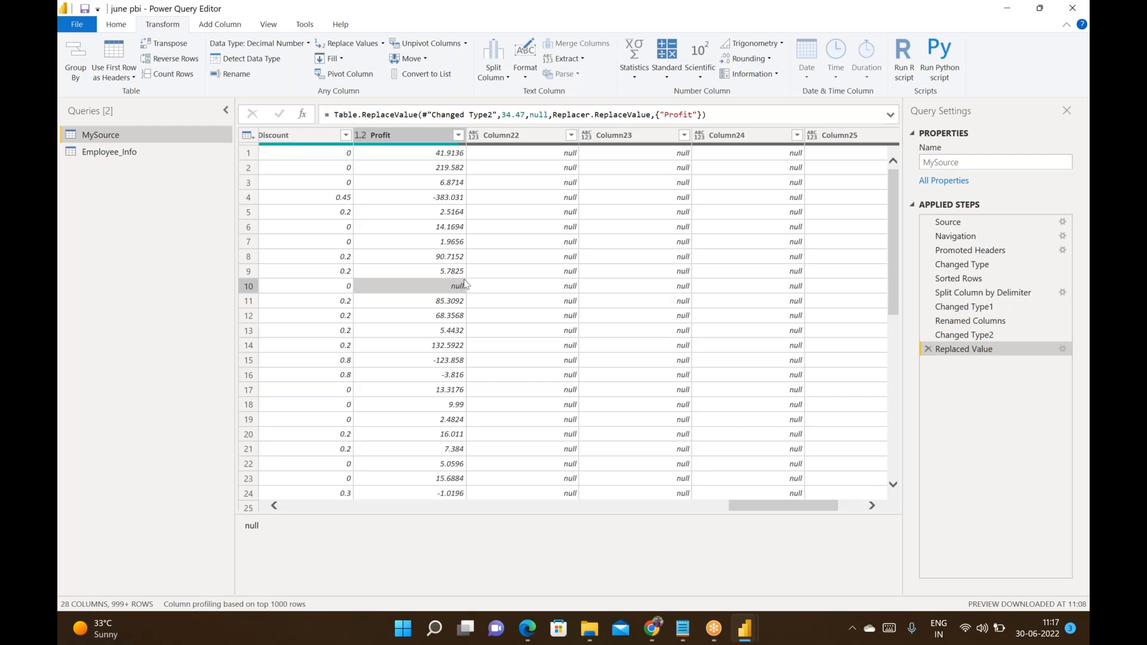
left_click(455, 272)
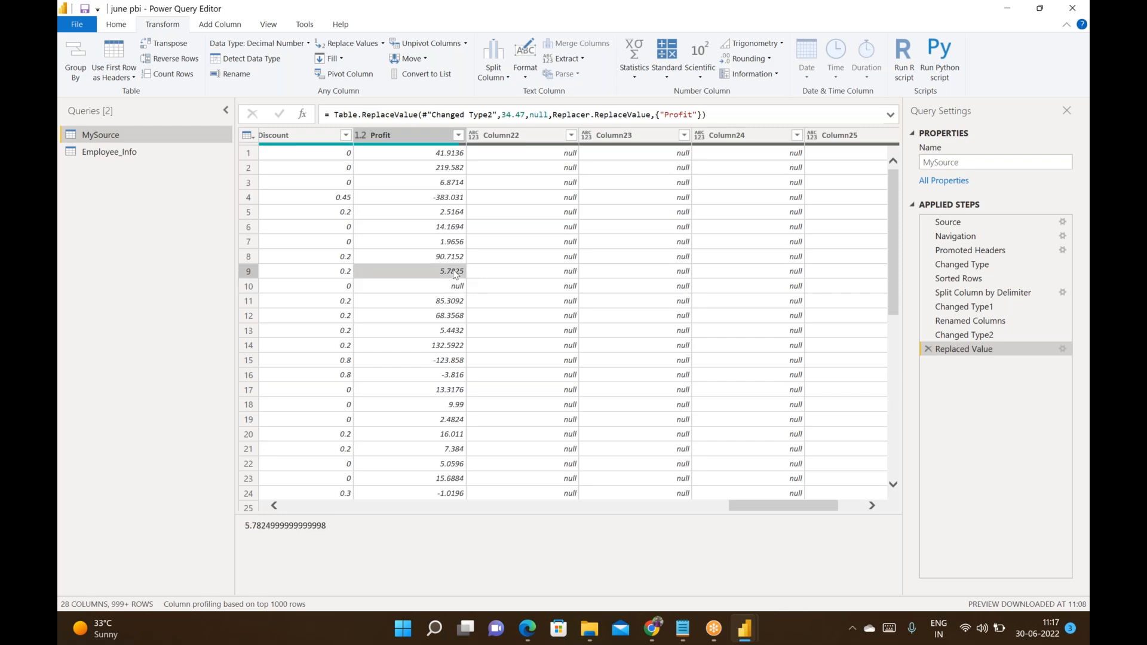
left_click(458, 304)
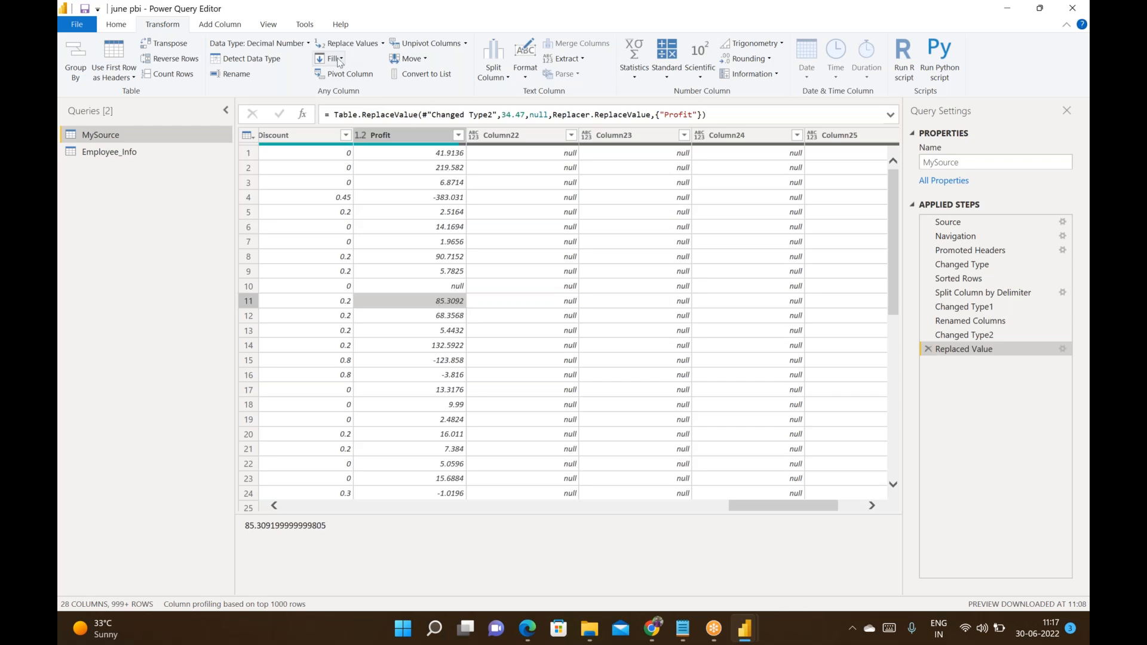
left_click(443, 285)
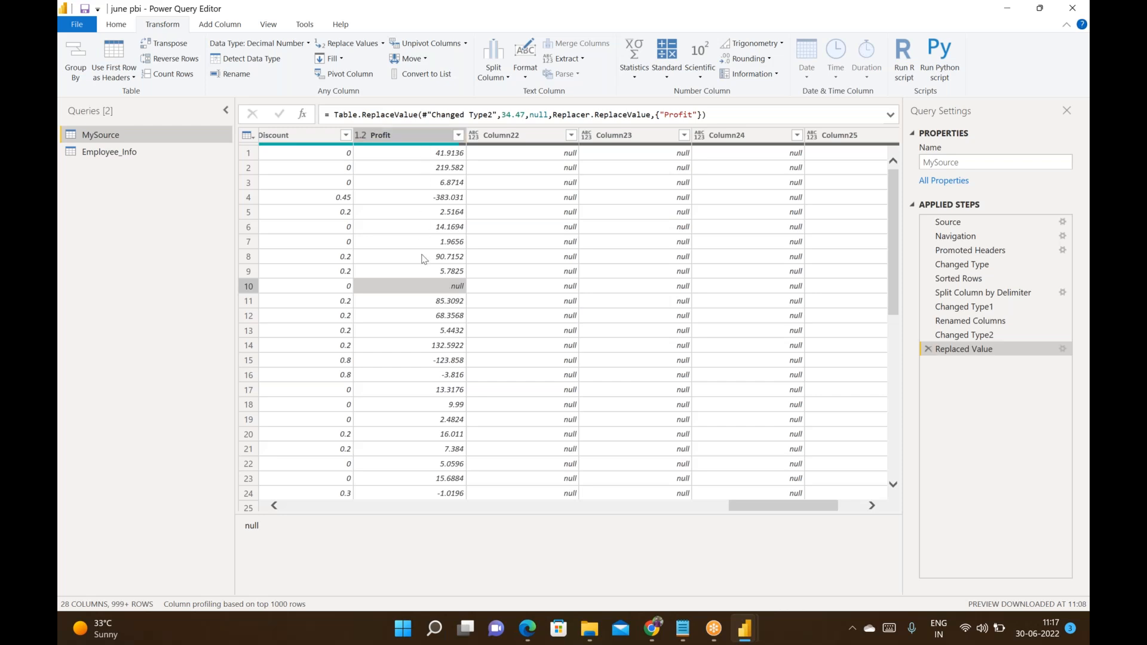
left_click(337, 60)
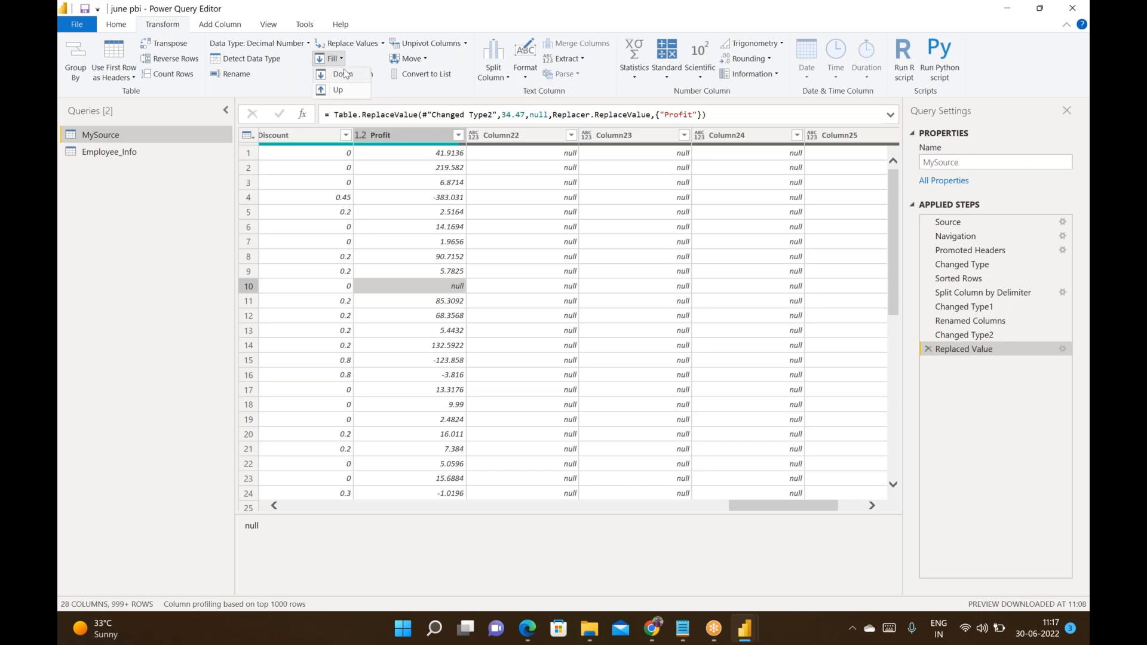
left_click(344, 74)
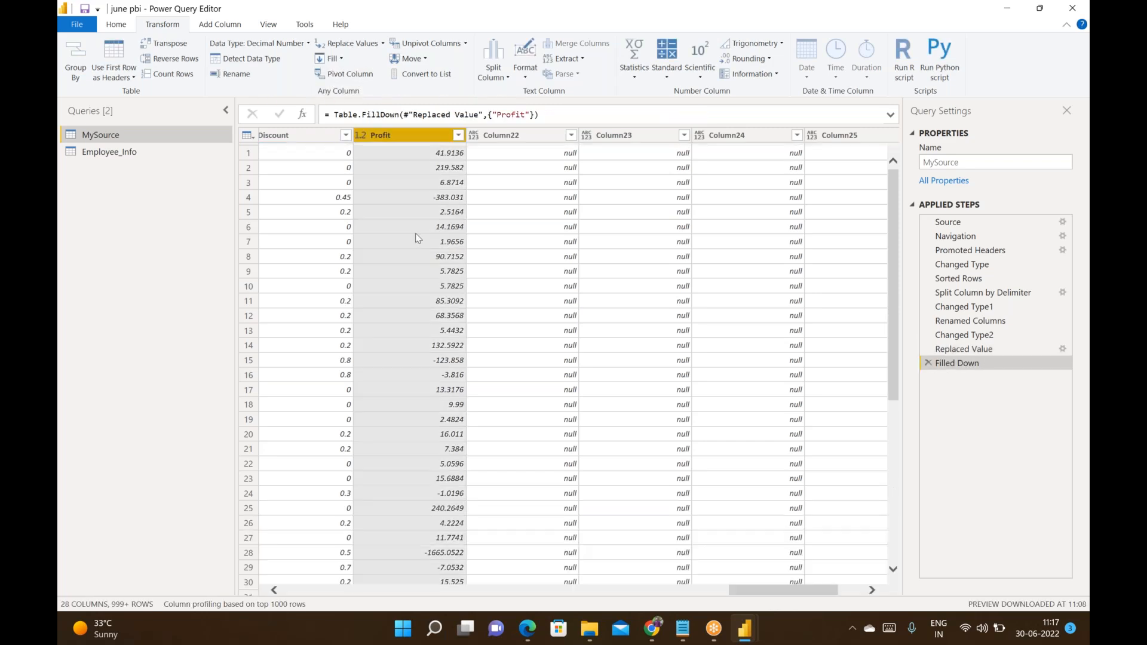
left_click(445, 289)
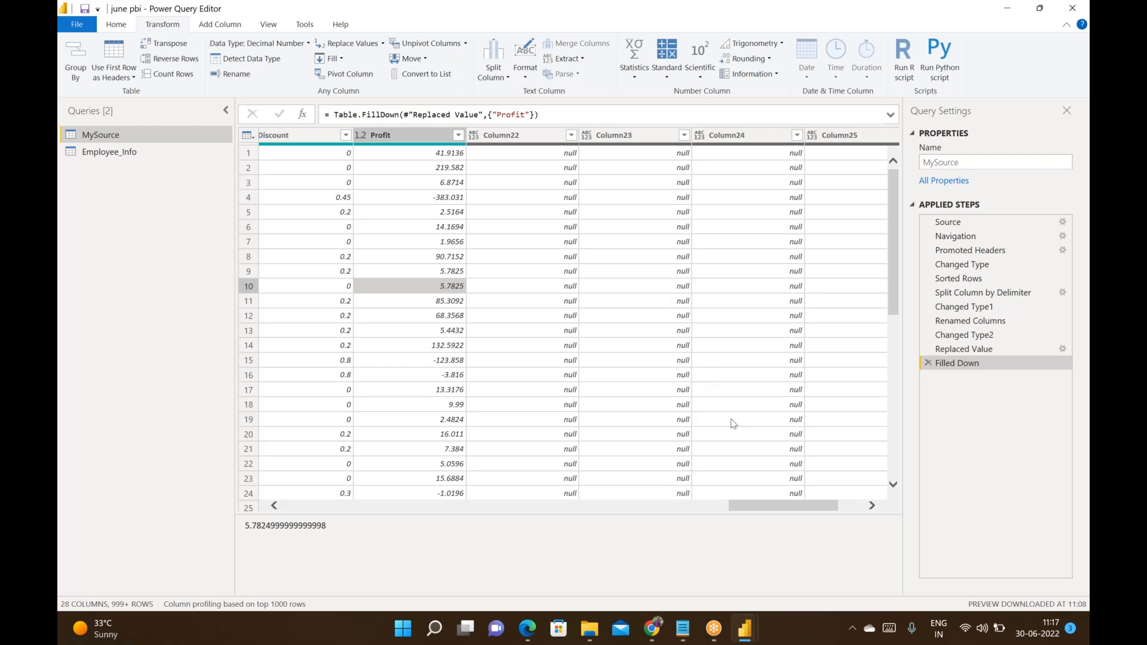
left_click(929, 363)
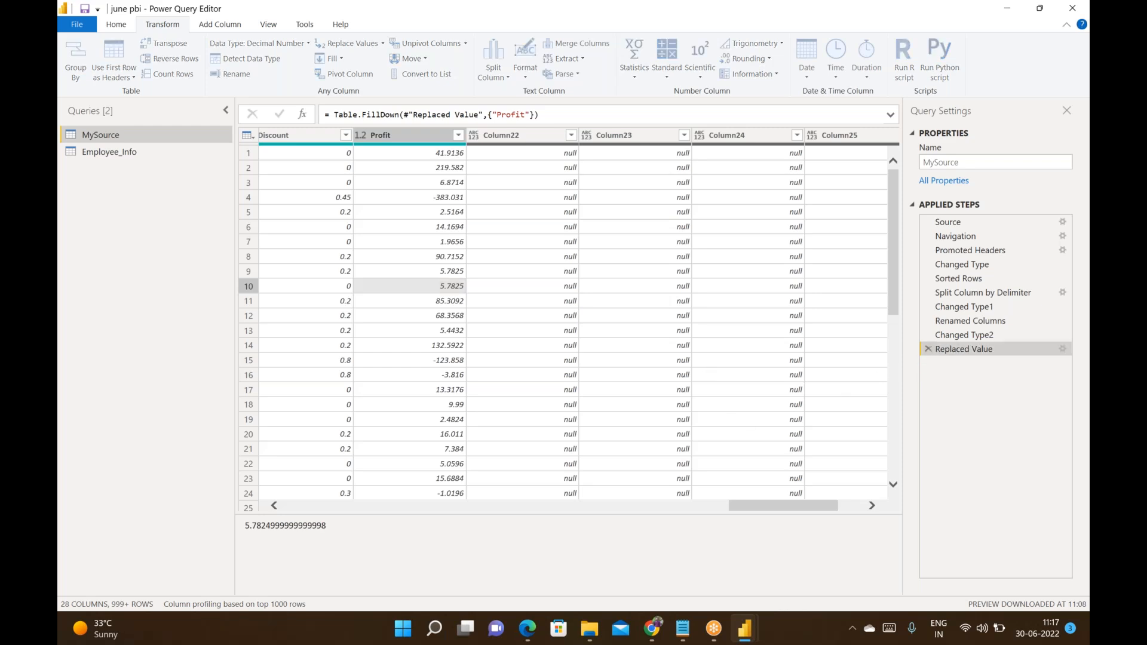
Fill the null Profit cell in row 10 upward from the value below, and delete the fill step
left_click(463, 288)
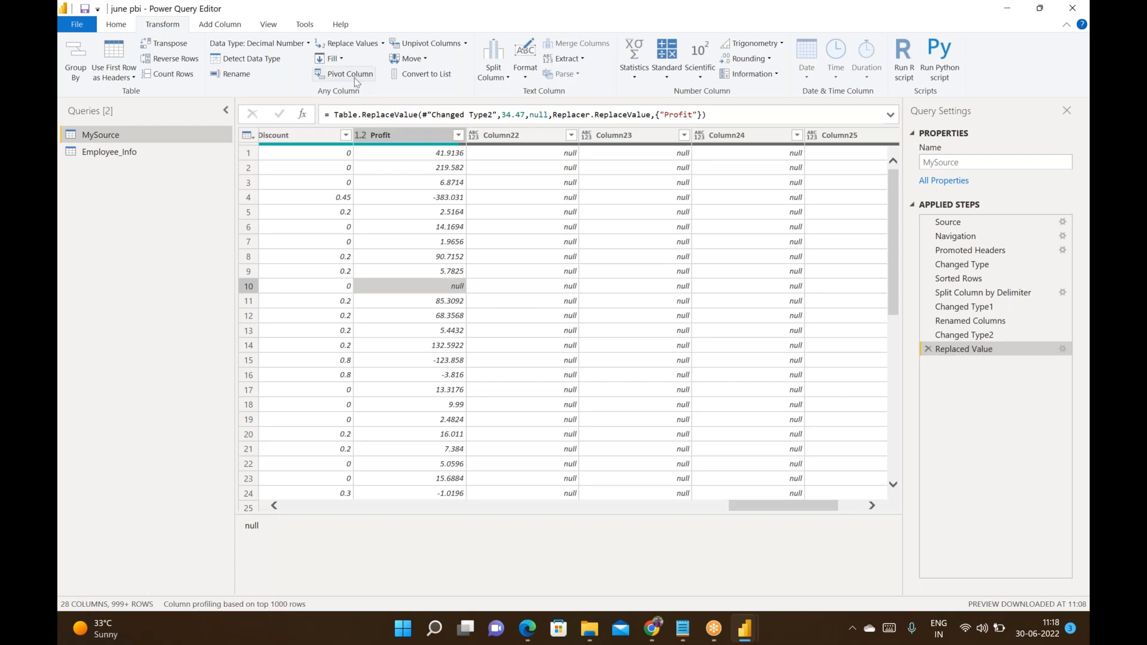
left_click(342, 60)
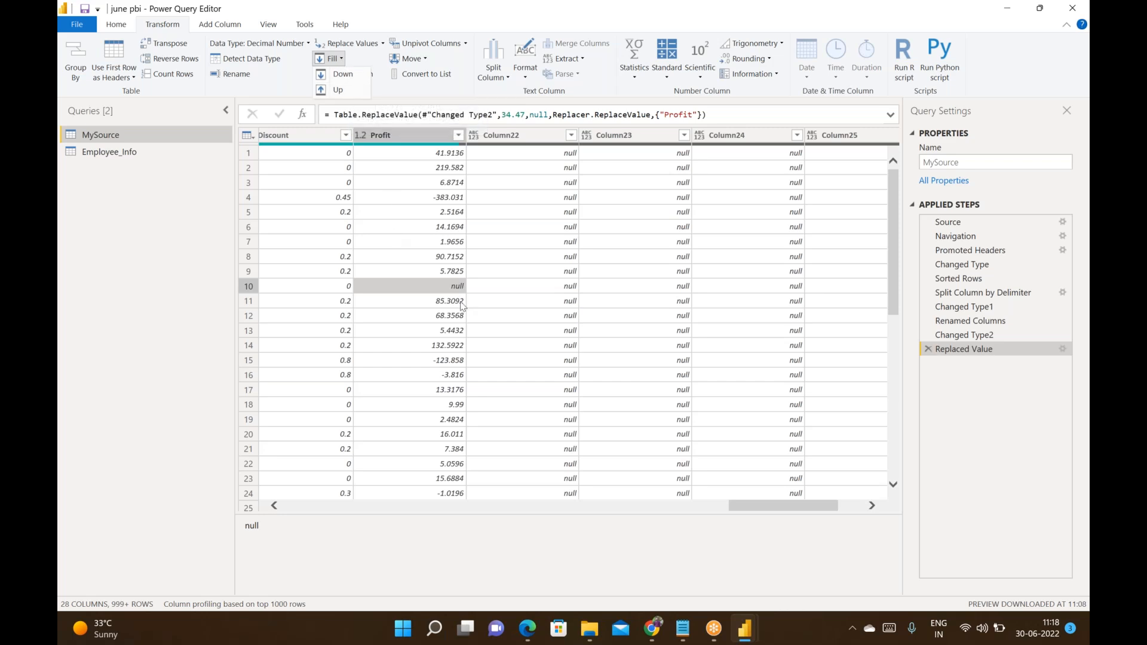
left_click(336, 90)
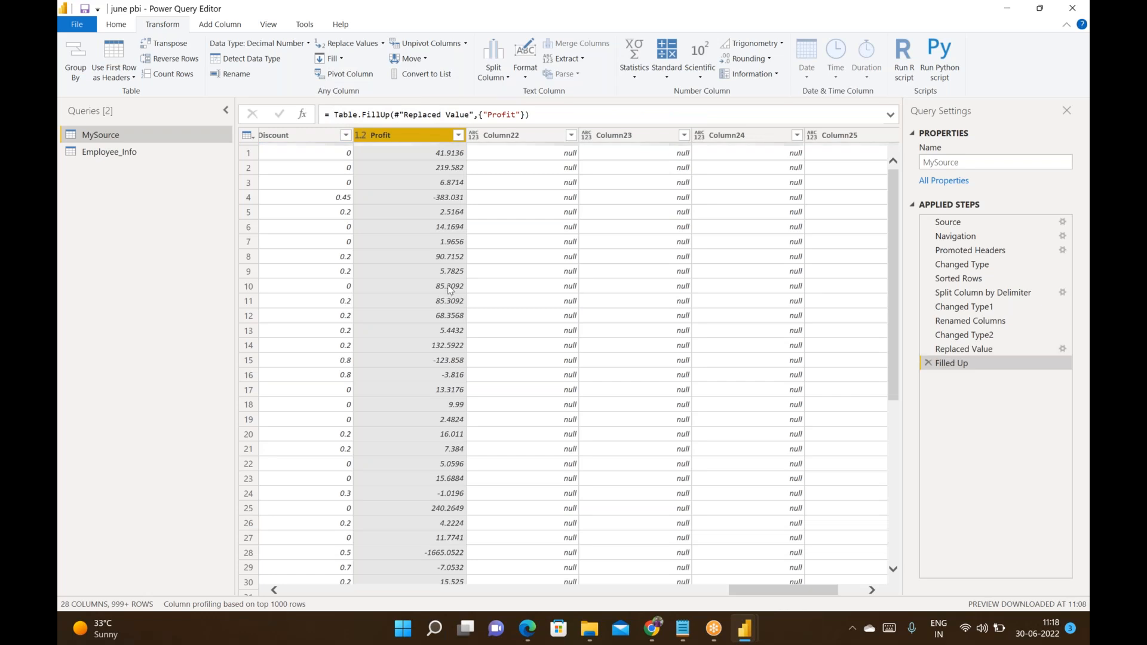
left_click(450, 286)
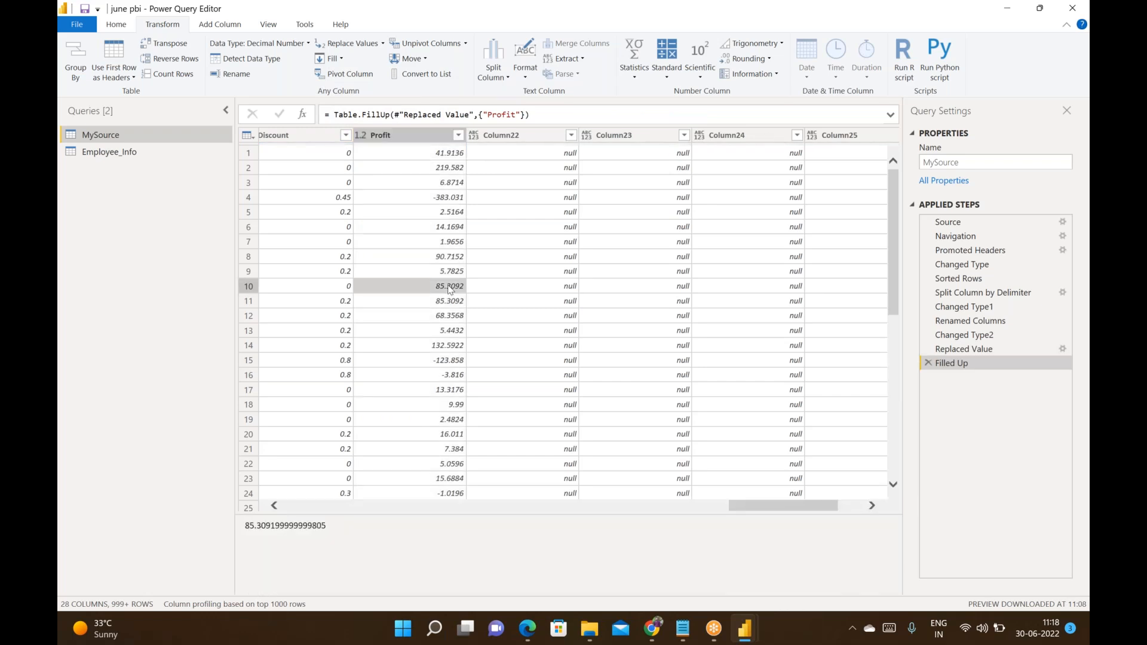
left_click(432, 136)
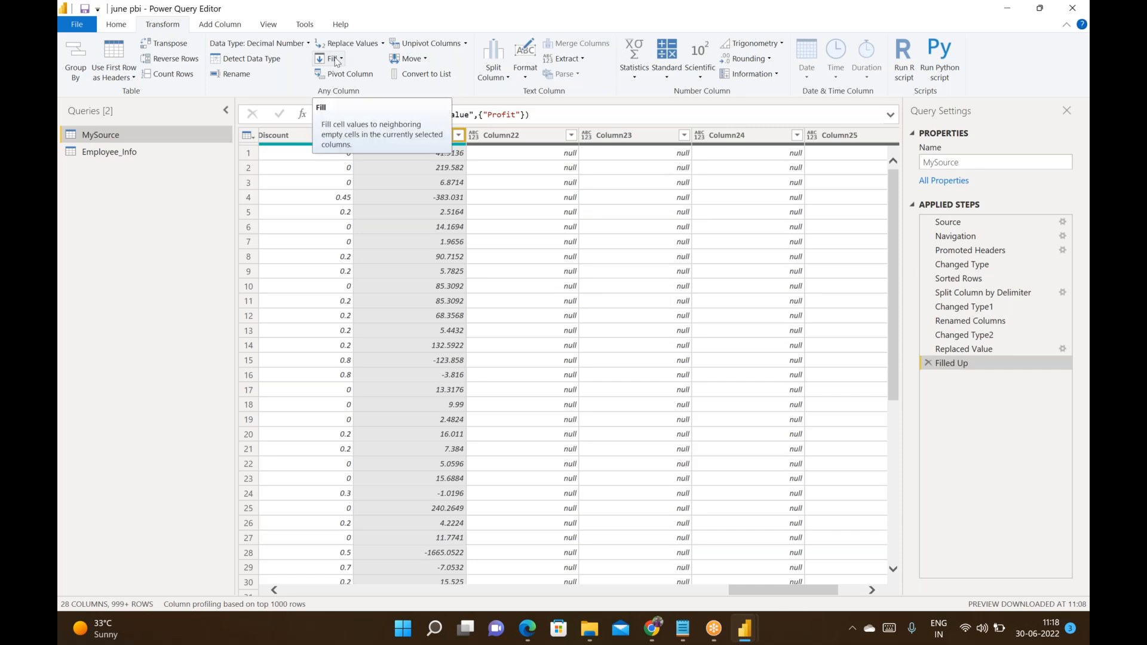
left_click(928, 363)
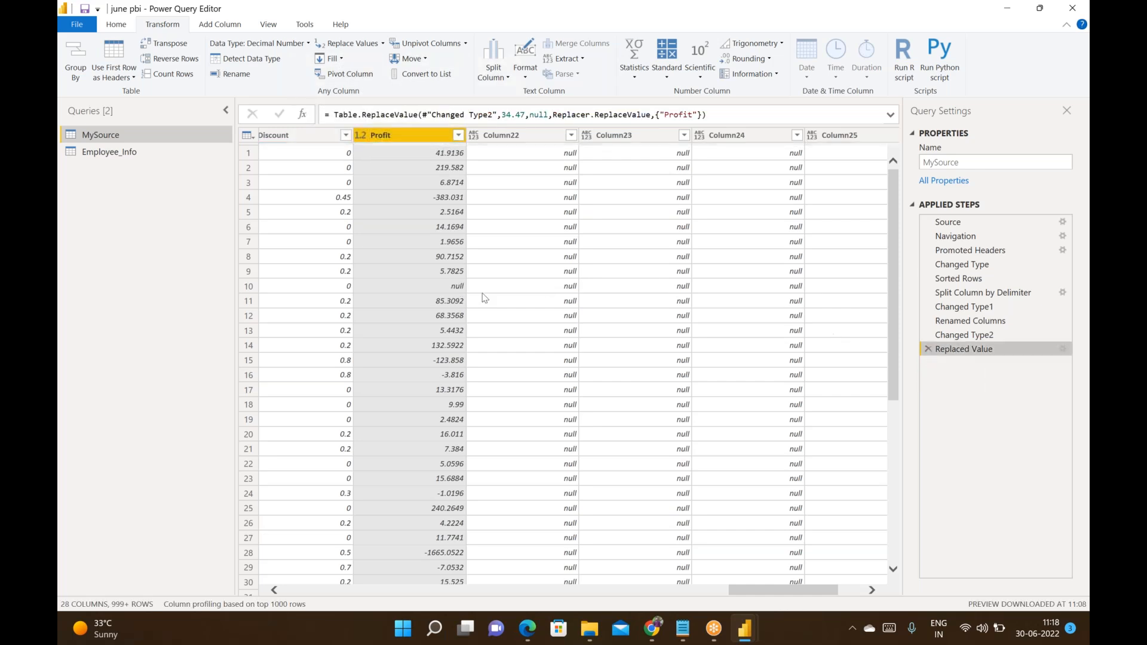
Fill the Profit column upward again so the null in row 10 takes the value below, and select the whole column
left_click(444, 287)
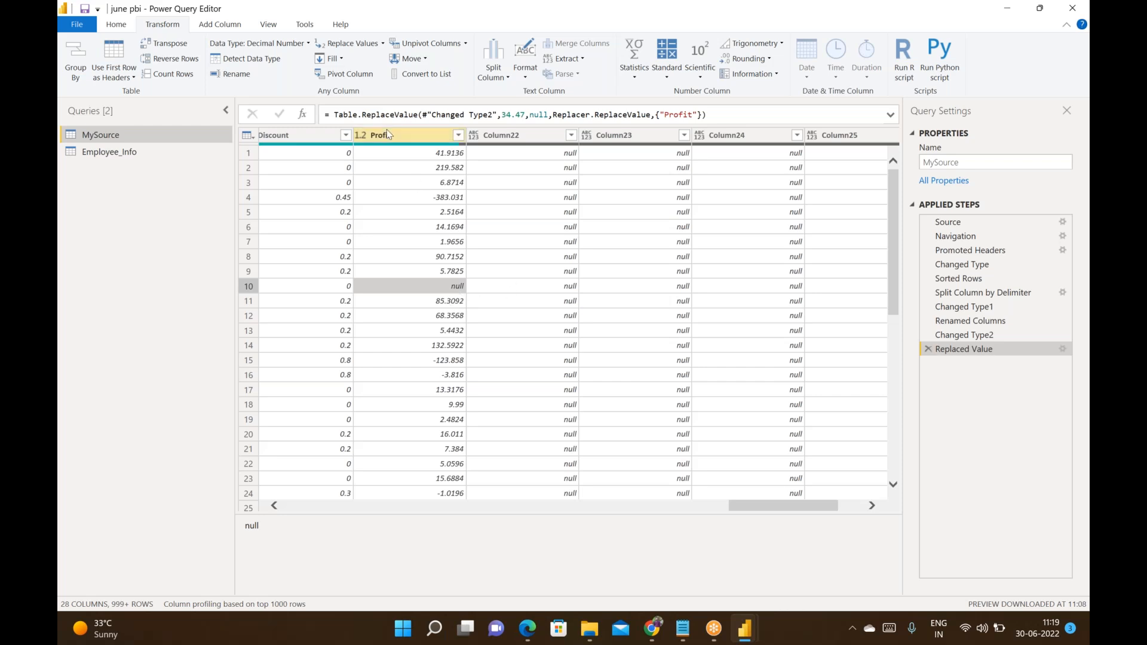
left_click(339, 59)
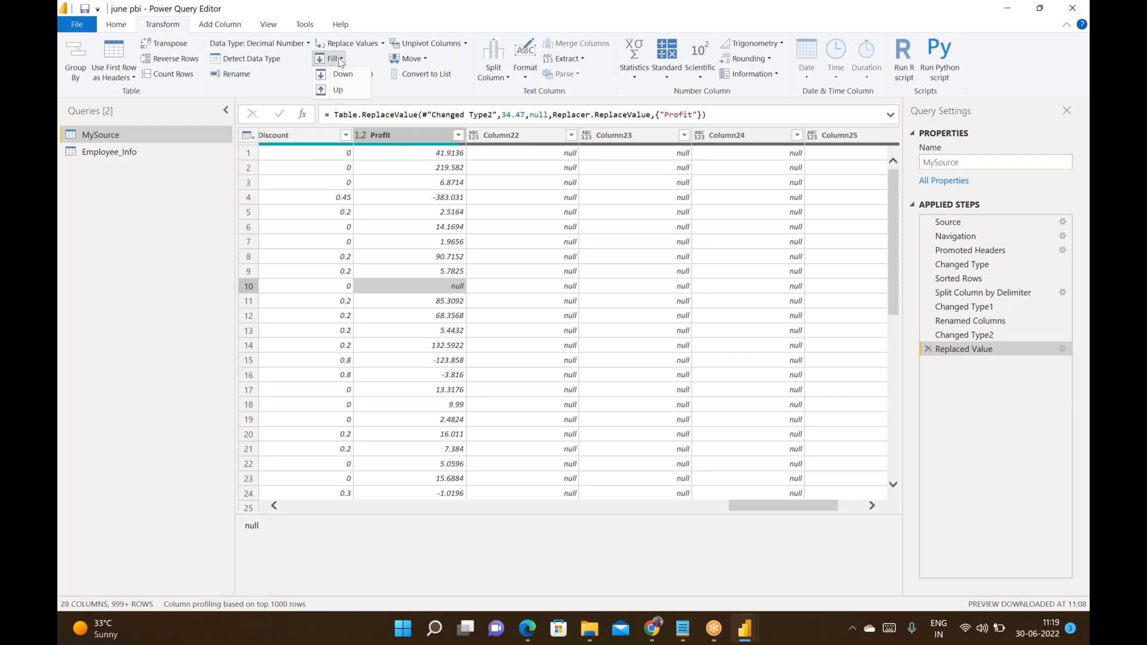
left_click(338, 90)
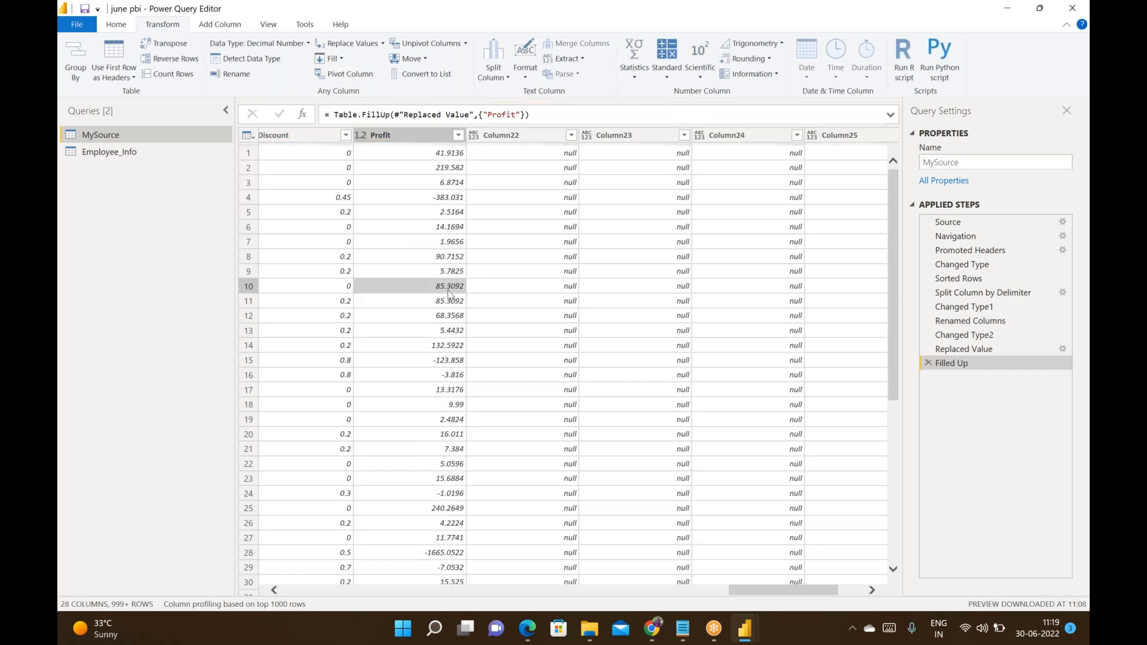
left_click(403, 134)
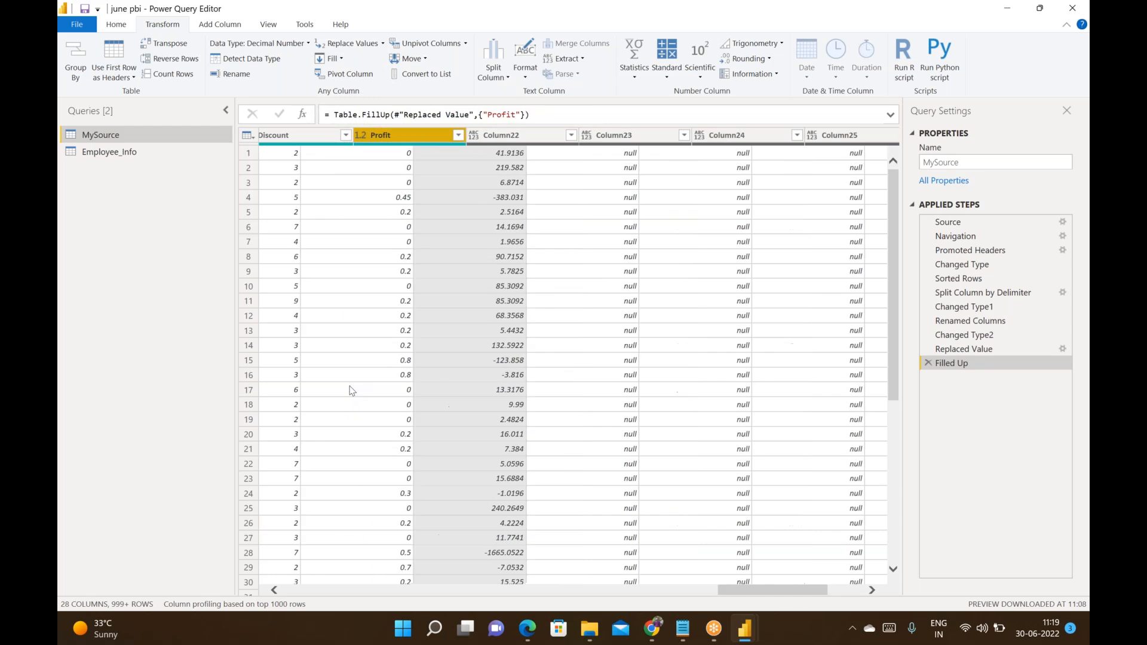
scroll(350, 389, "left", 10)
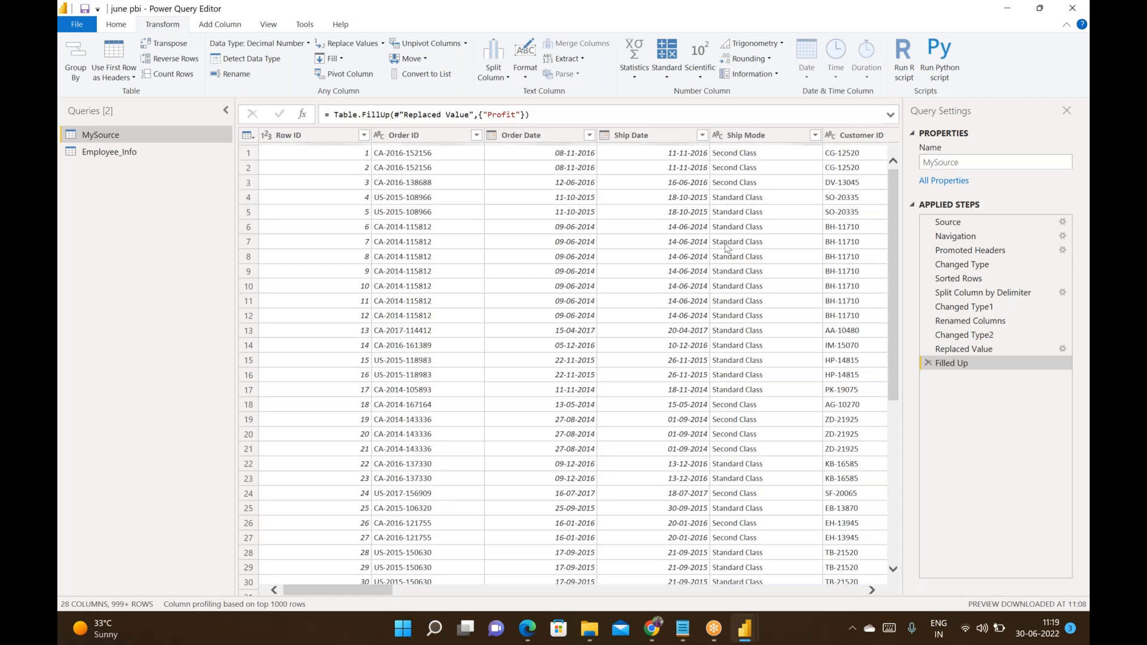
left_click(338, 77)
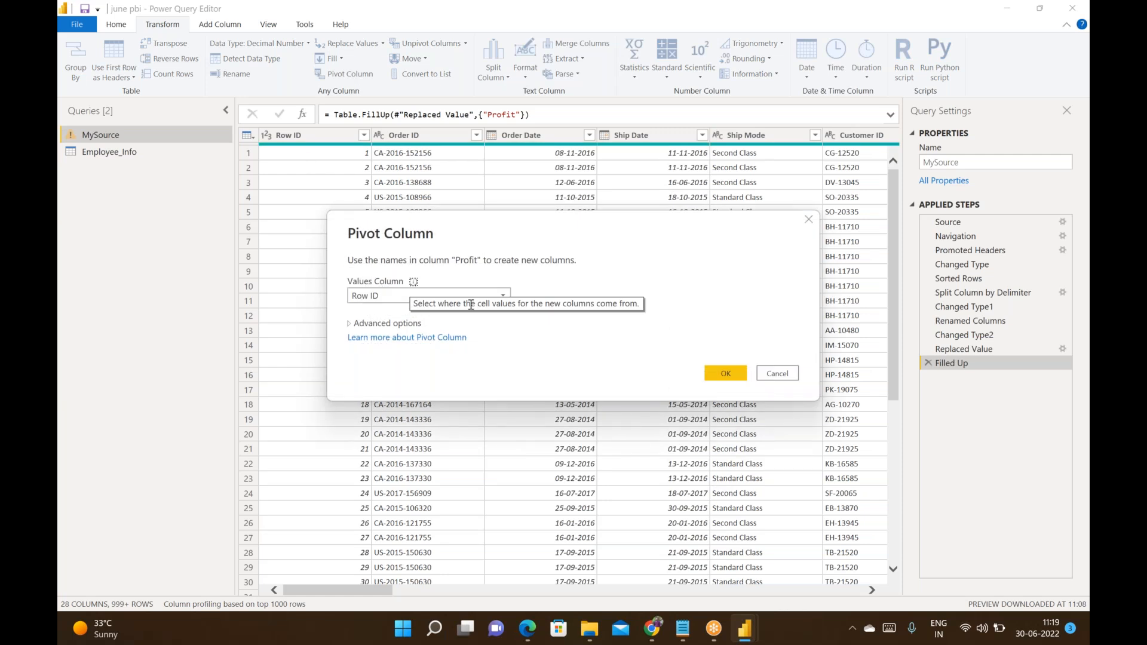
left_click(776, 373)
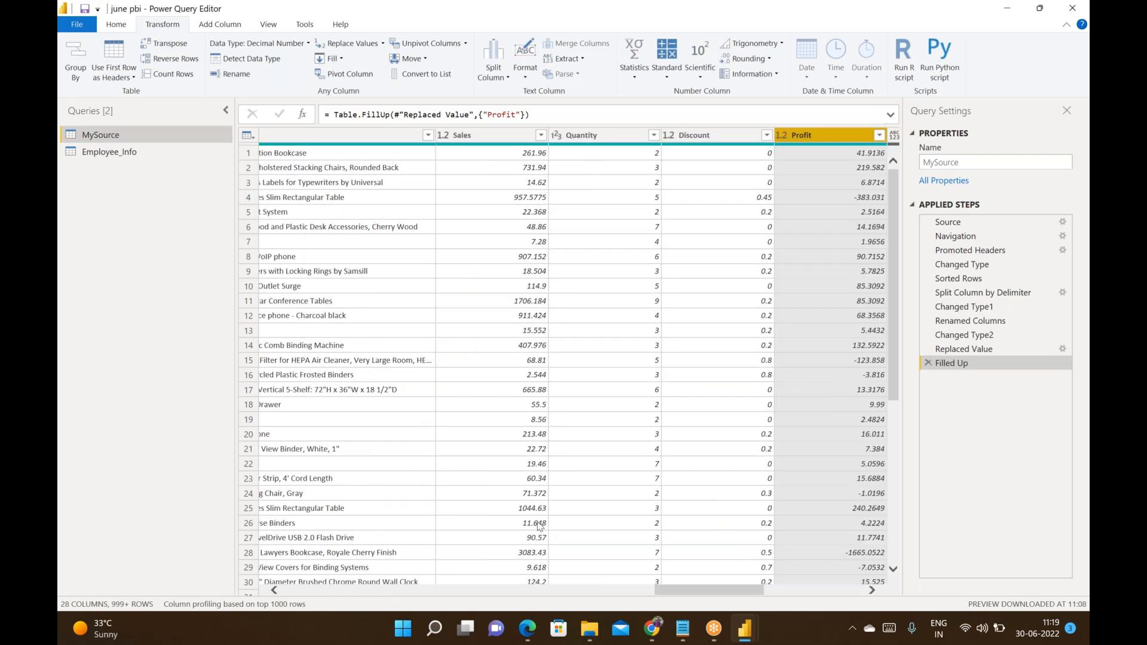
Pivot the Category column of the MySource query, using Sales as the values column
left_click_drag(689, 590, 577, 596)
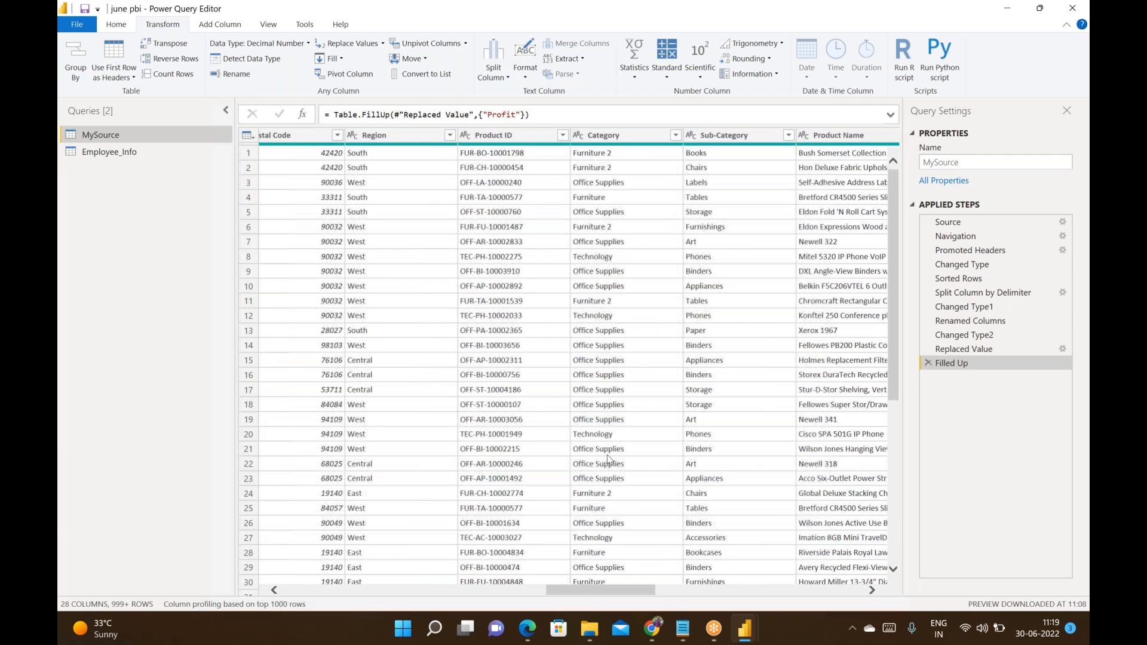
left_click(629, 140)
left_click(338, 76)
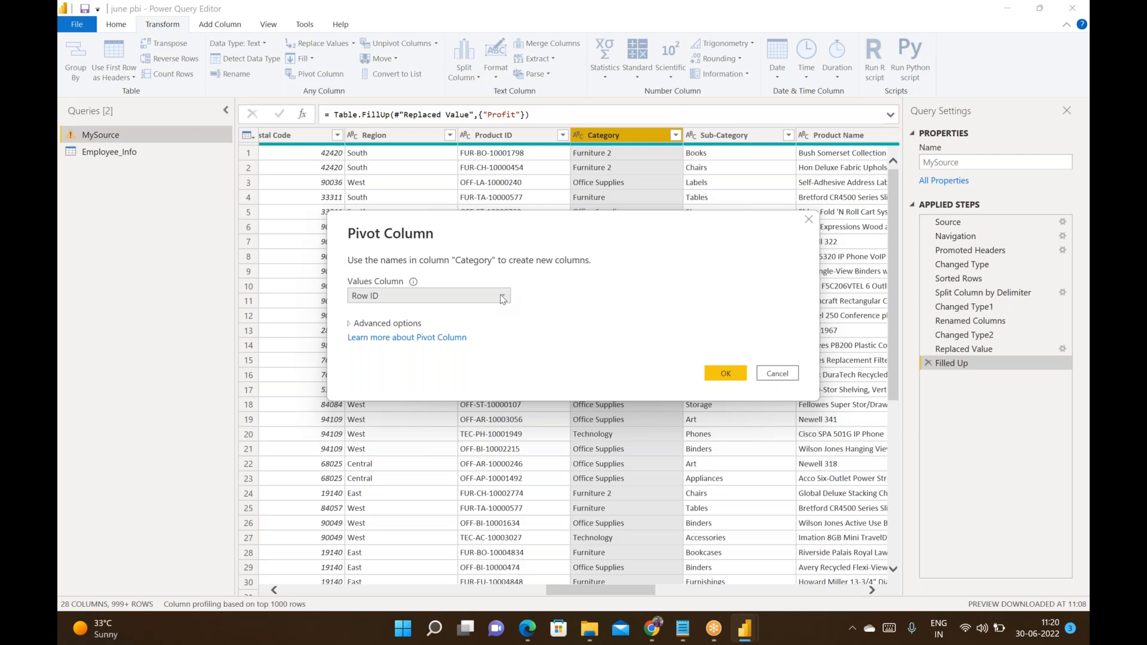
left_click(500, 295)
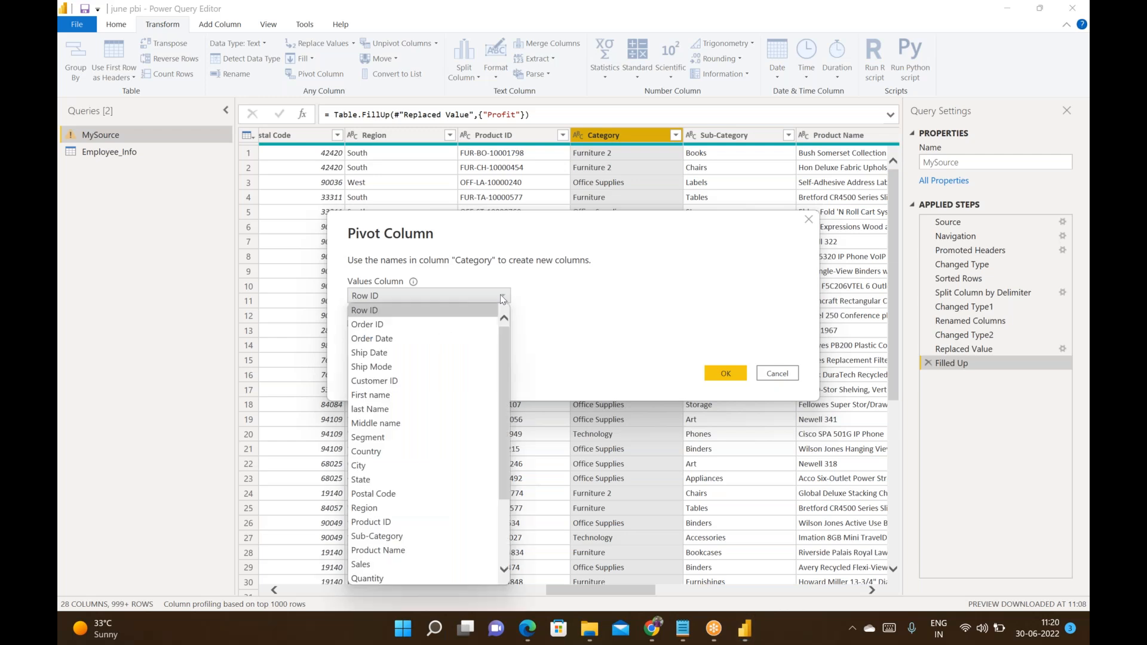
left_click(379, 563)
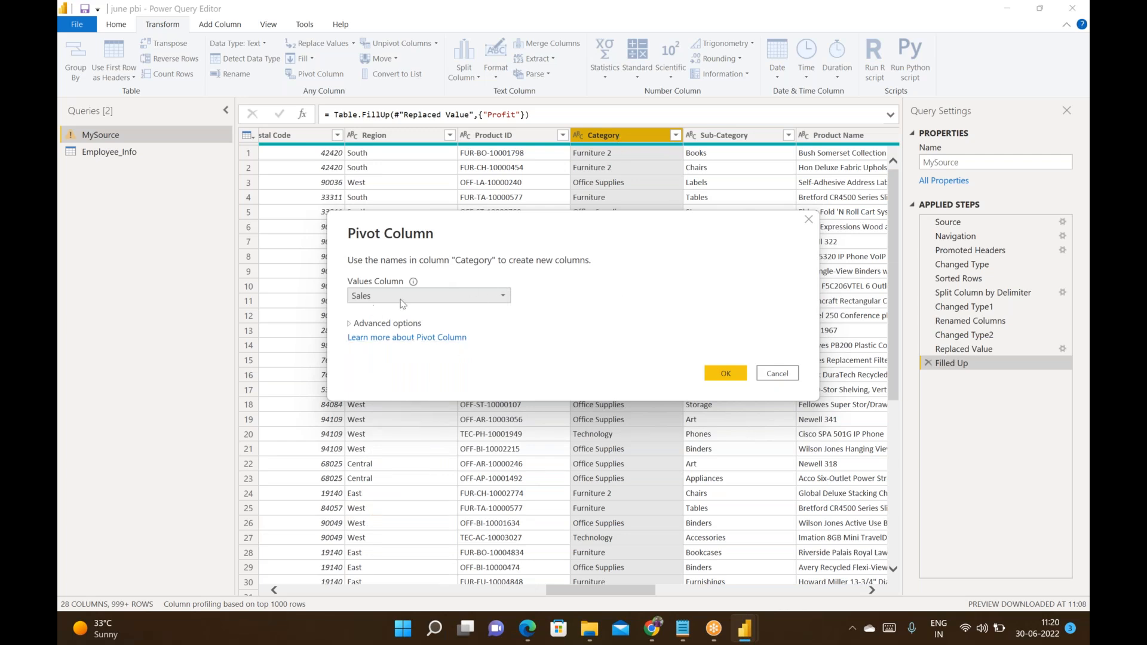
left_click(723, 373)
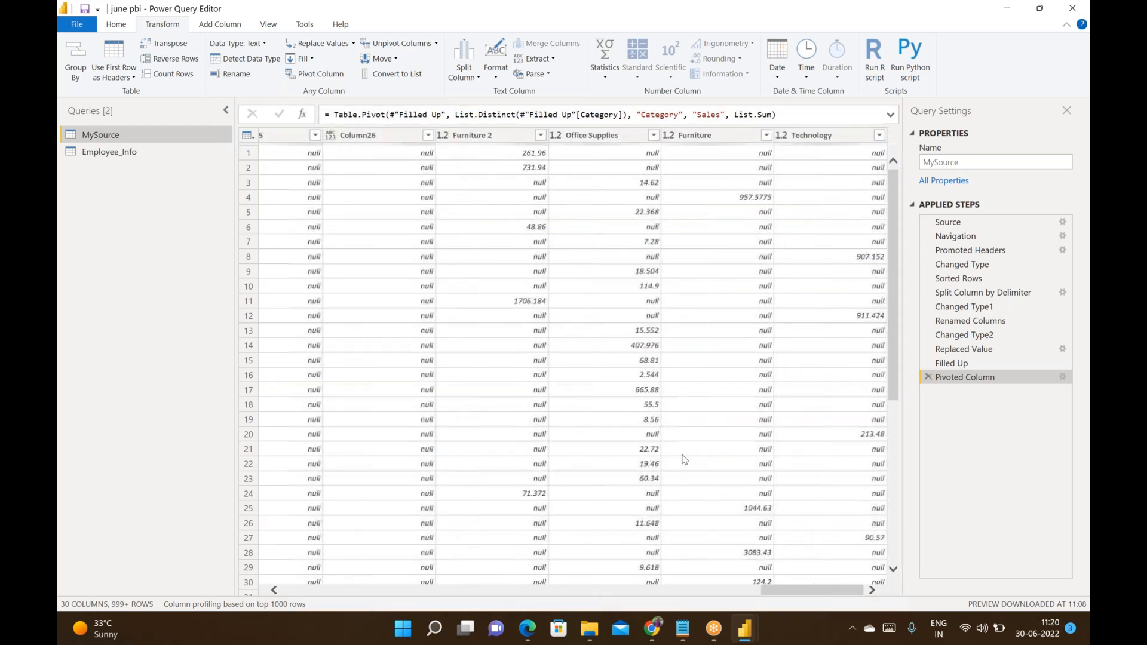
Review the Furniture, Office Supplies, Technology and Furniture 2 columns made by the pivot, and delete the Pivoted Column step
left_click(711, 135)
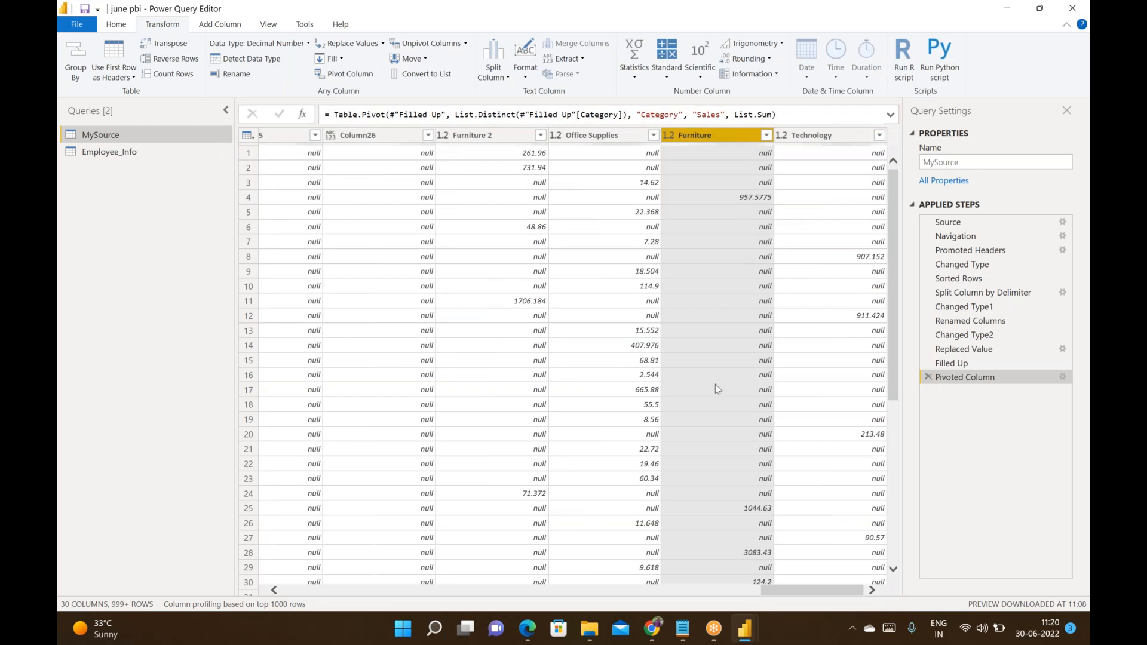
left_click(581, 134)
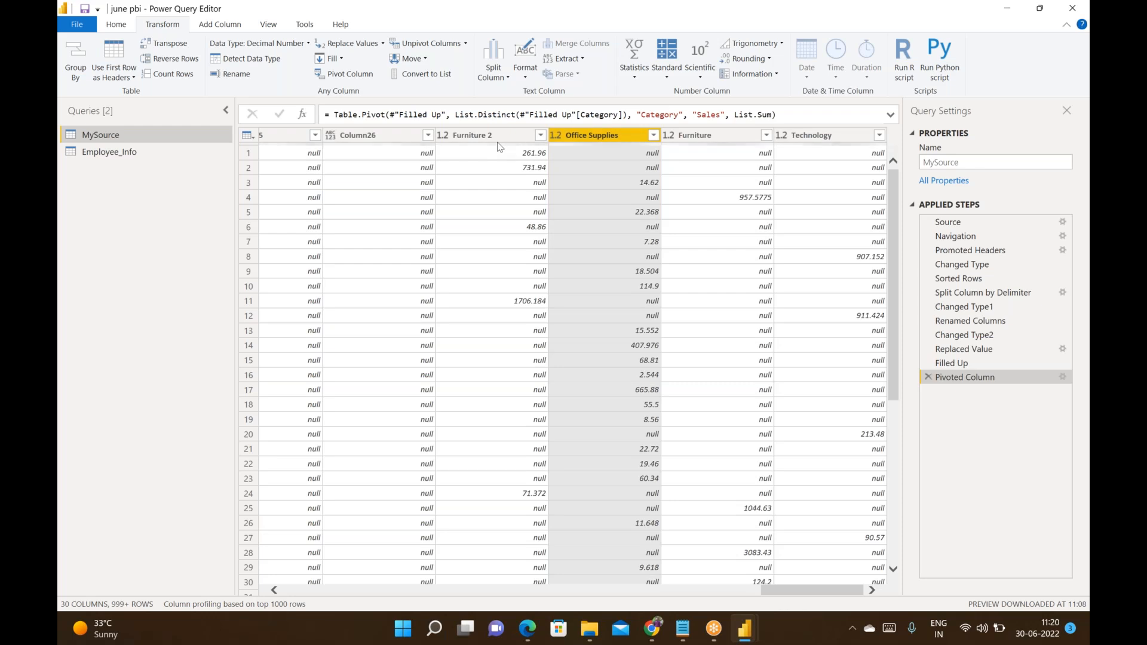
left_click(844, 135)
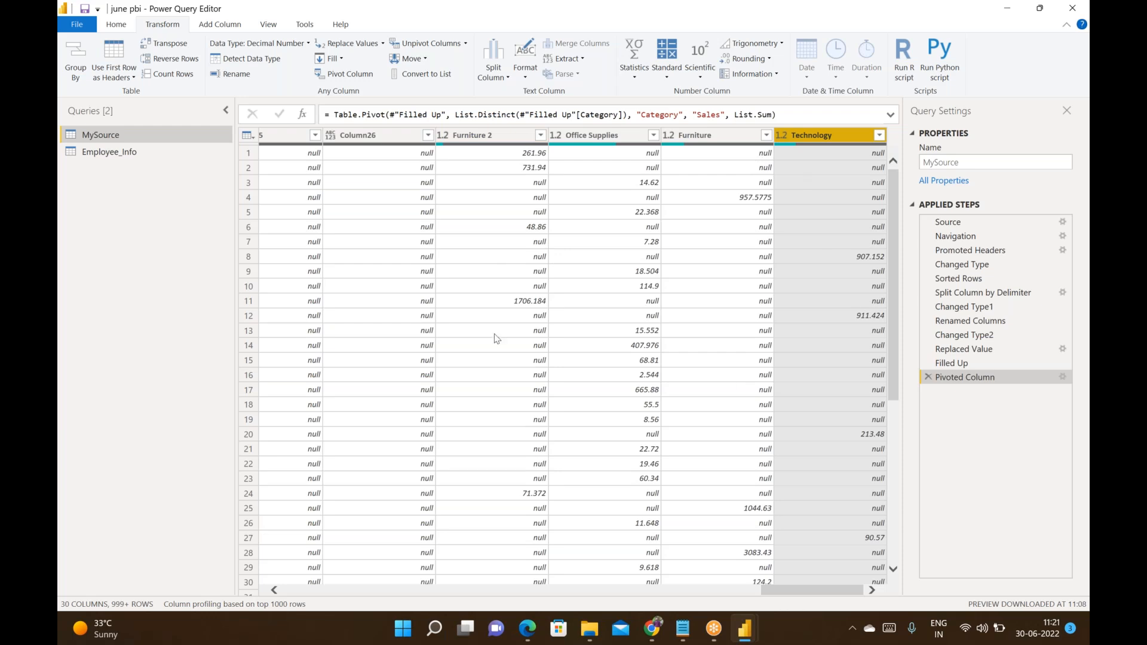
left_click(705, 138)
left_click(478, 138)
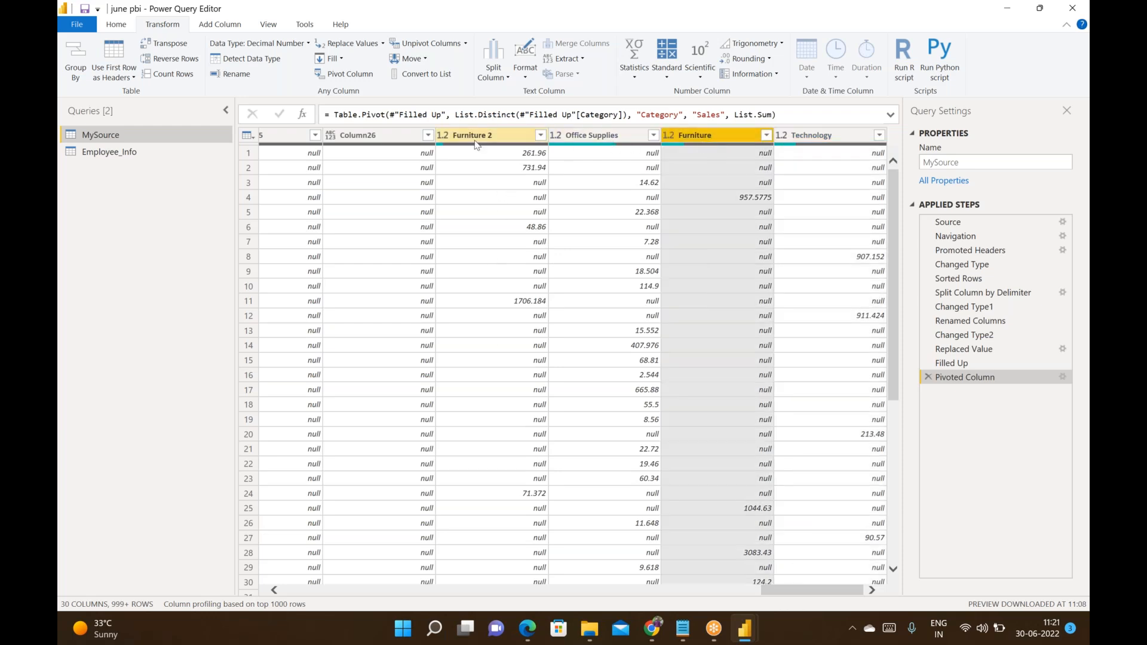
left_click(615, 133)
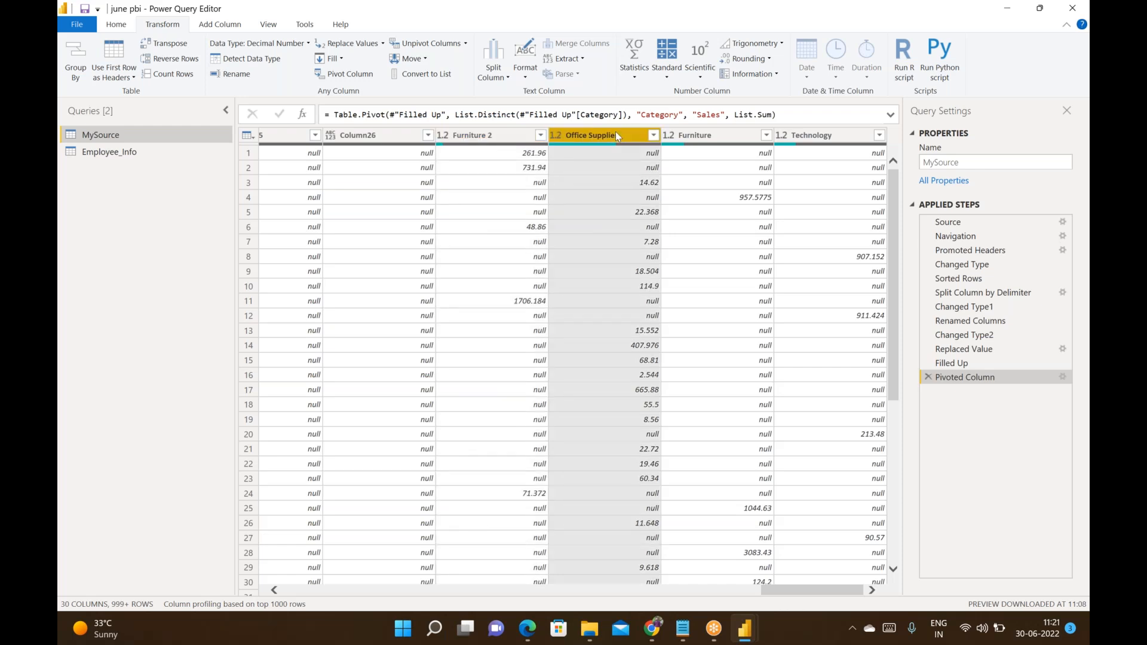
left_click(516, 139)
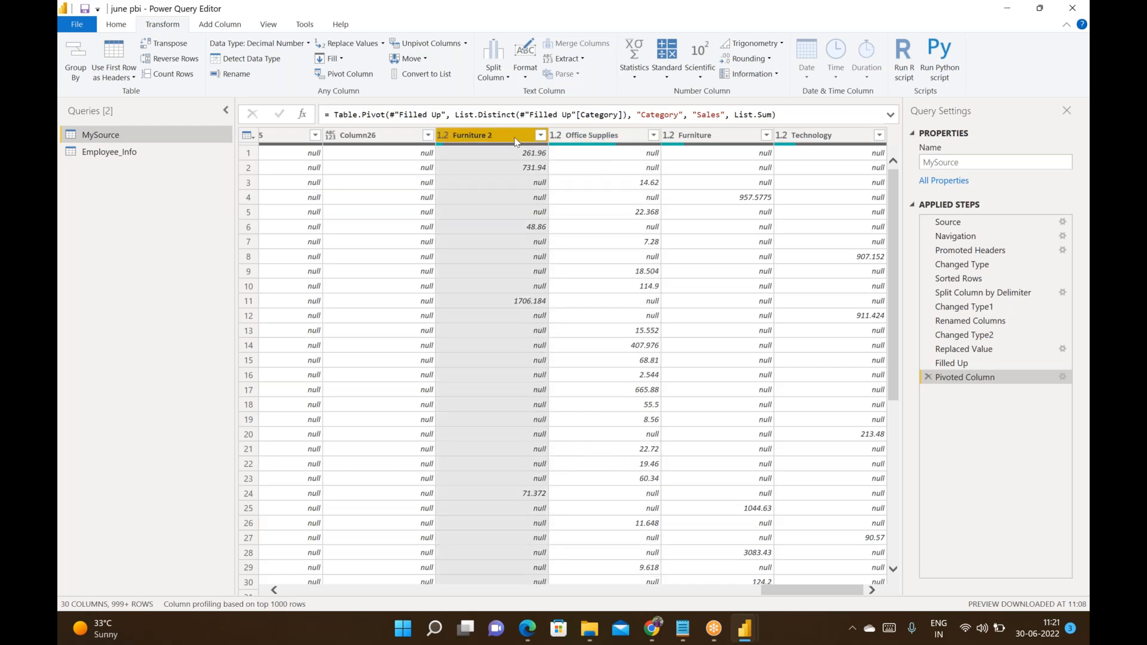
left_click(926, 377)
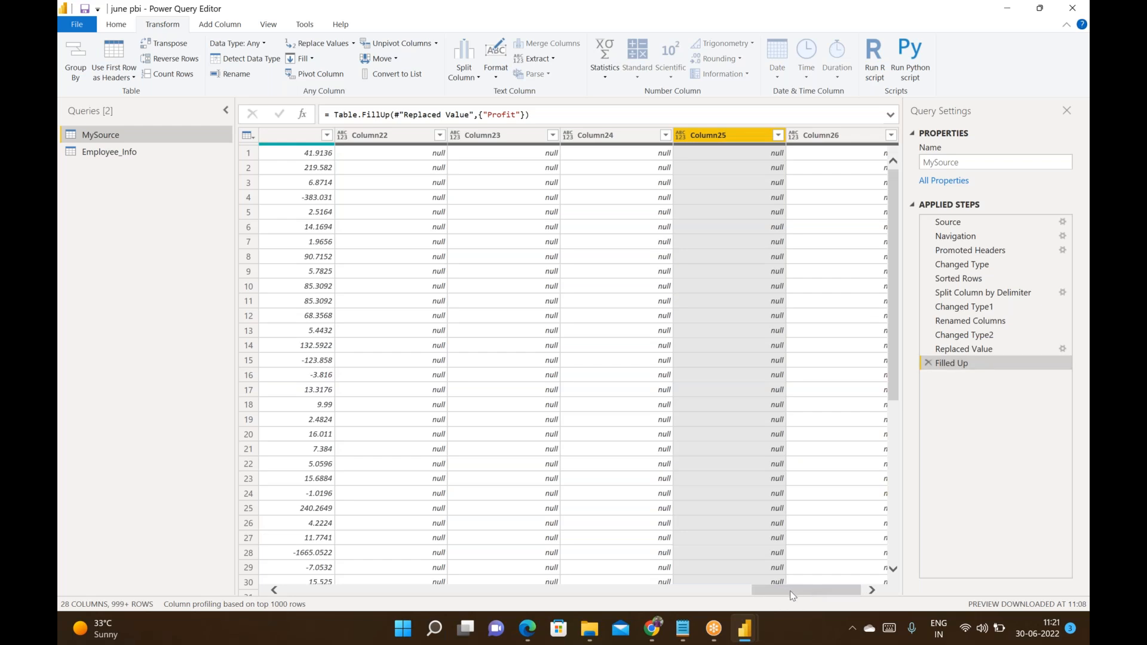
Check which distinct values the Region column contains in its filter list, and keep the column selected without filtering
left_click_drag(800, 596, 740, 604)
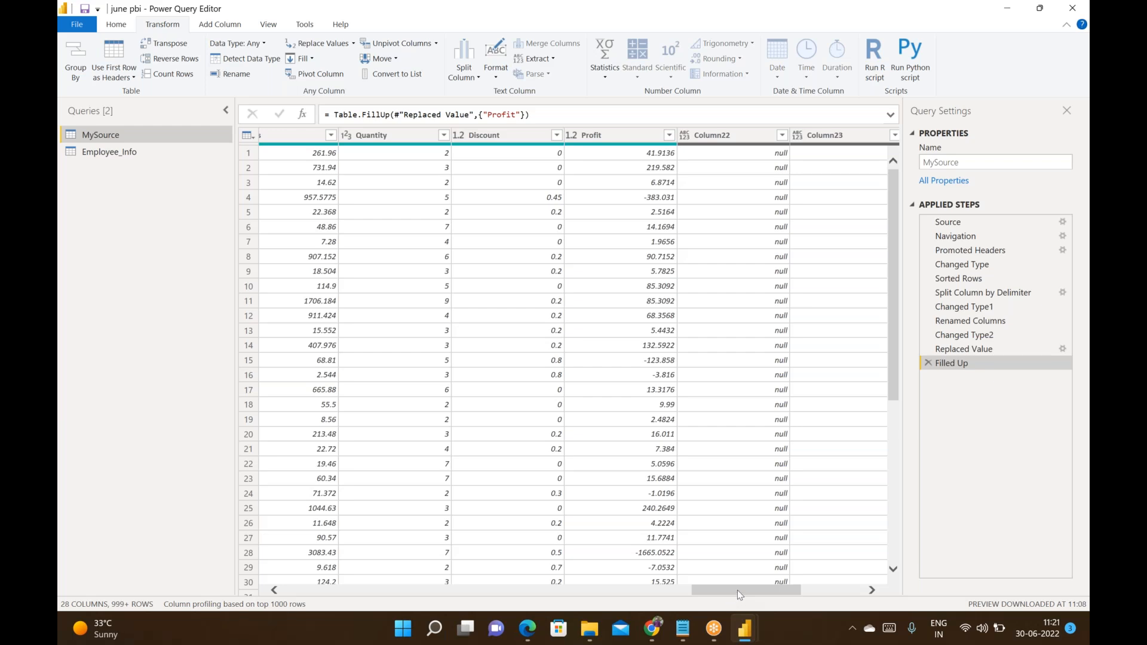
left_click_drag(736, 591, 603, 611)
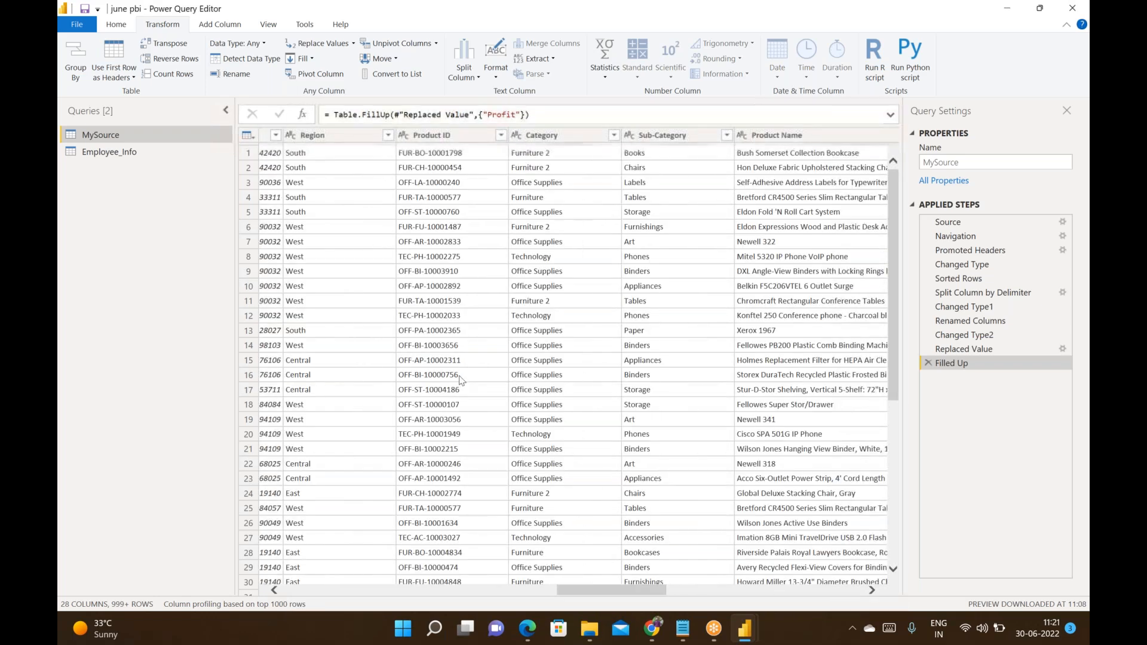
left_click(335, 135)
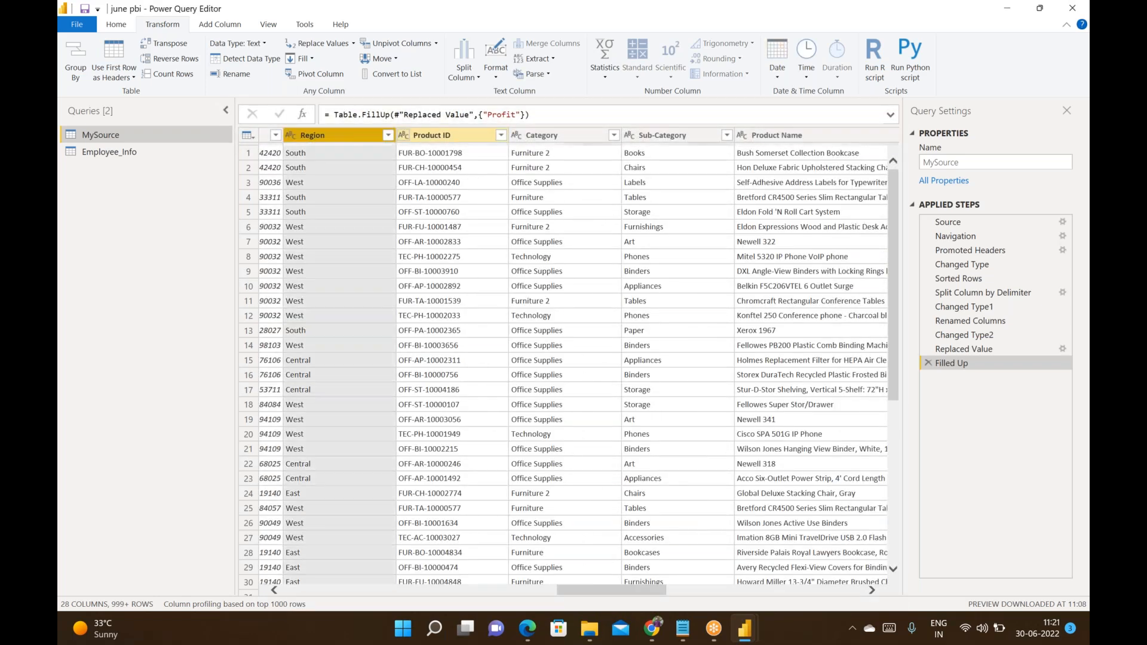
left_click(388, 135)
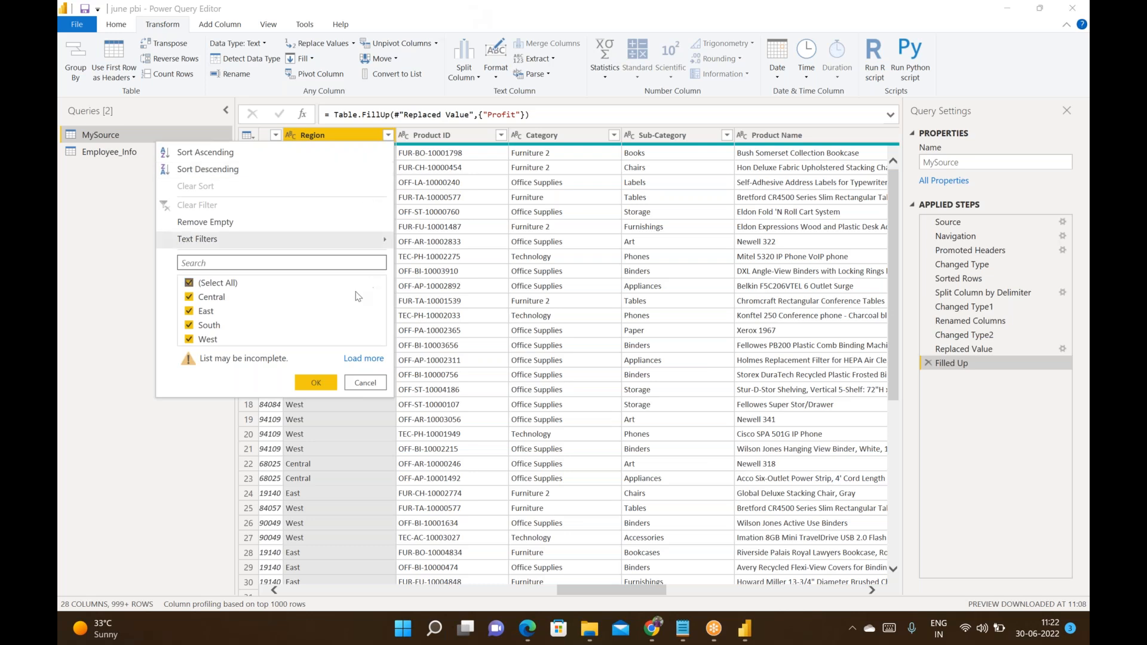
left_click(352, 139)
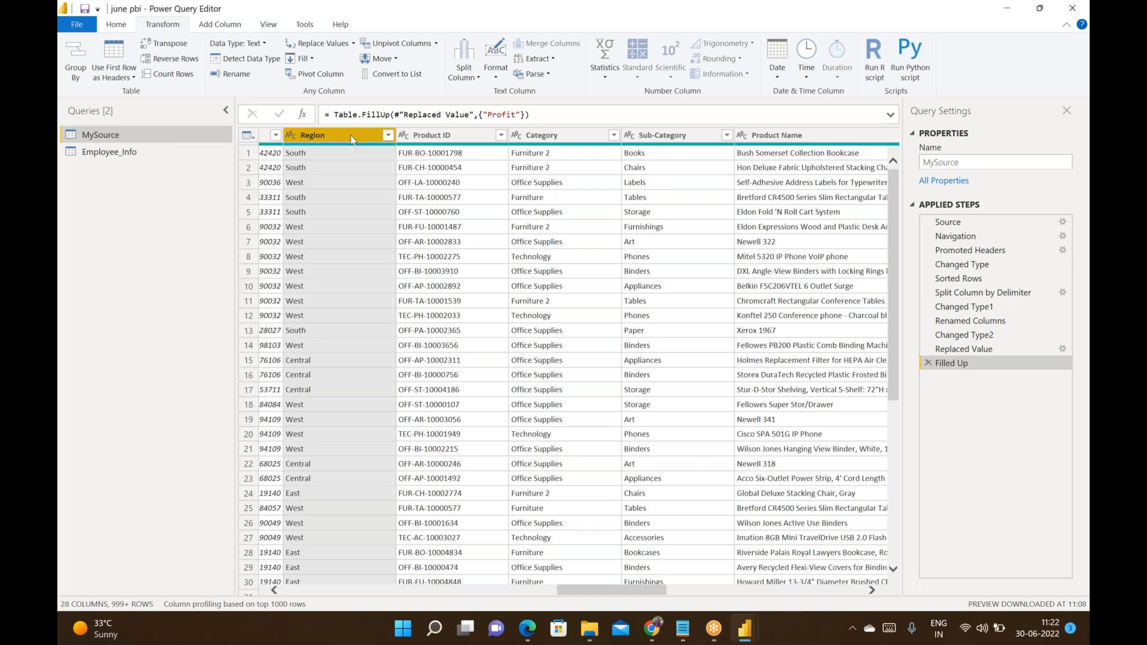
Pivot the Region column of the MySource query, using Sales as the values column
left_click(317, 74)
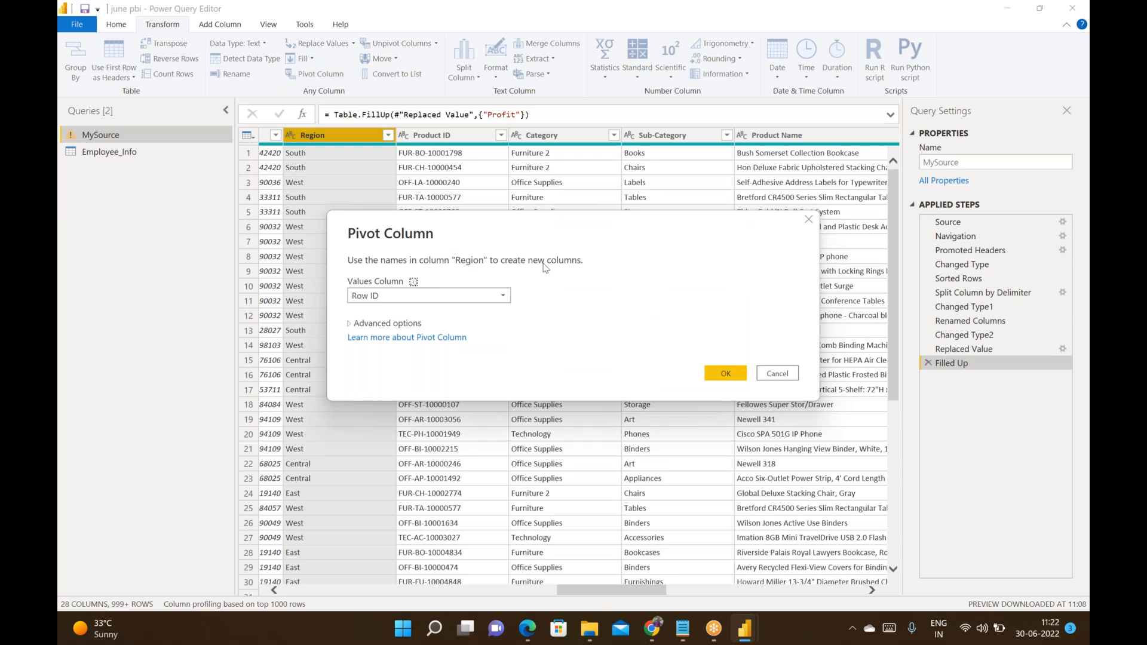
left_click(491, 293)
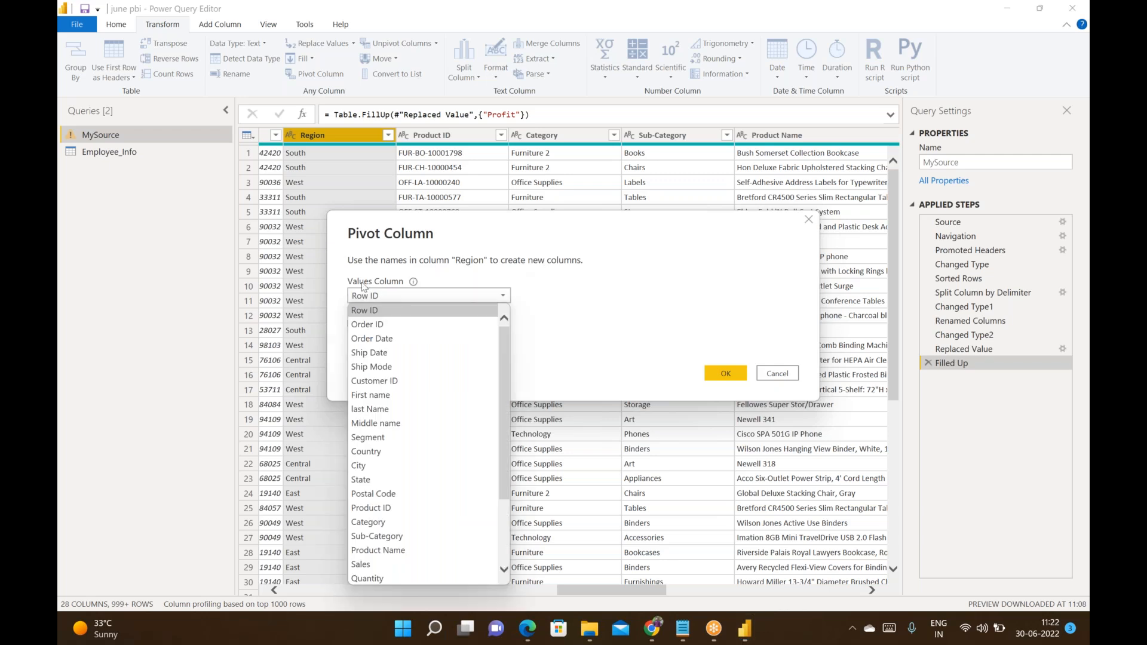
scroll(411, 515, "down", 2)
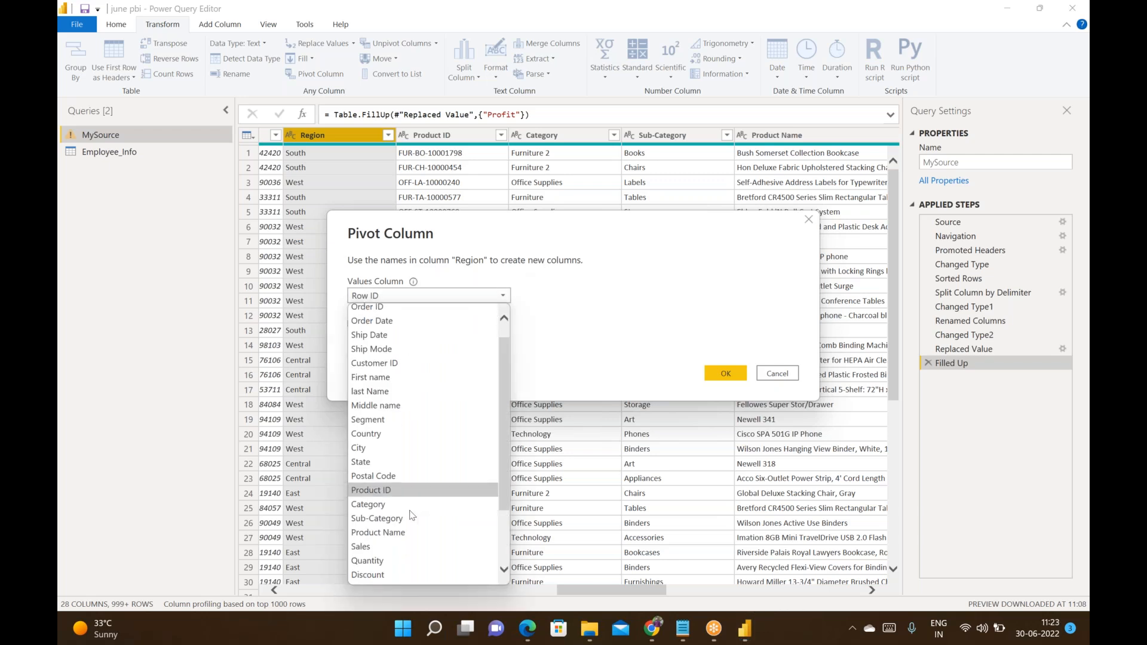
scroll(383, 514, "up", 1)
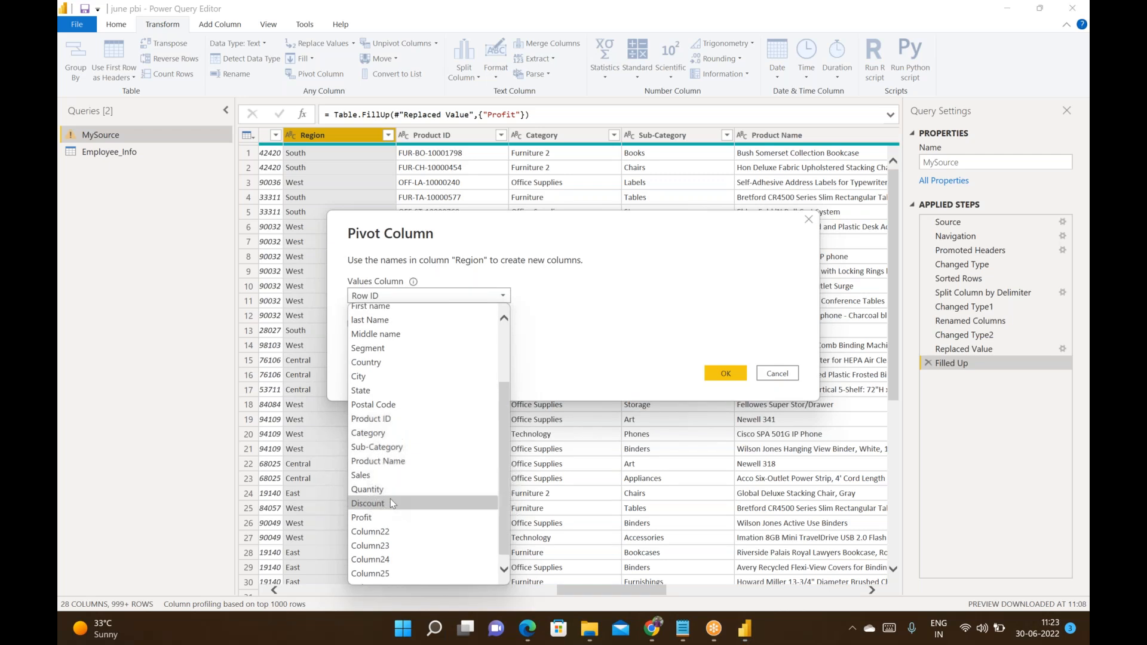
left_click(387, 476)
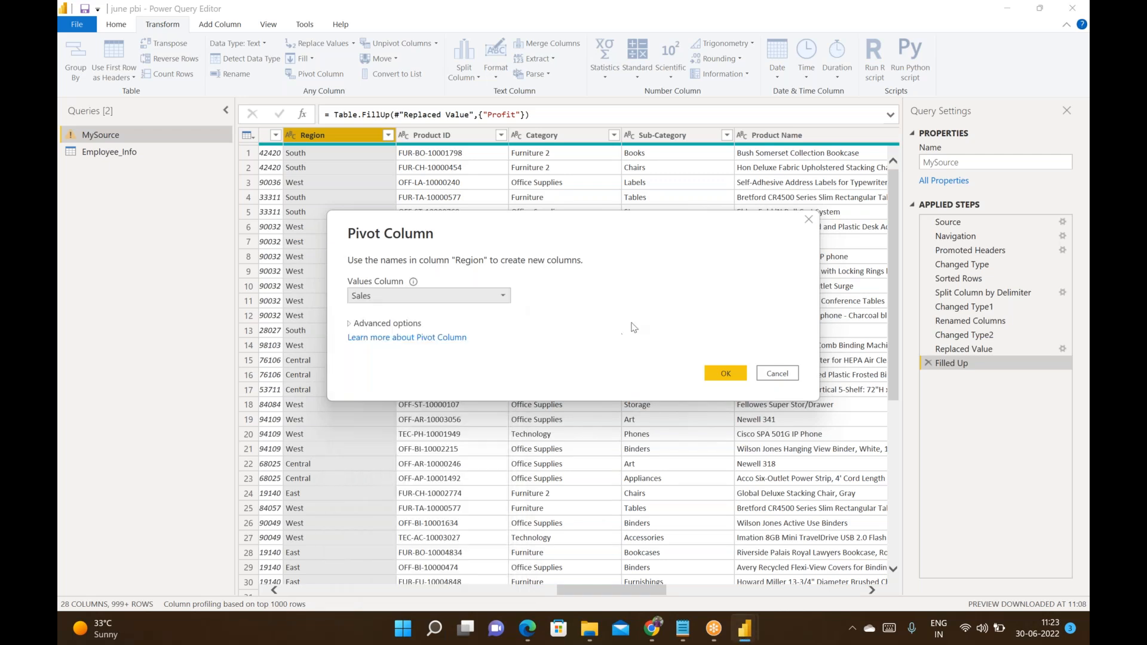
left_click(718, 373)
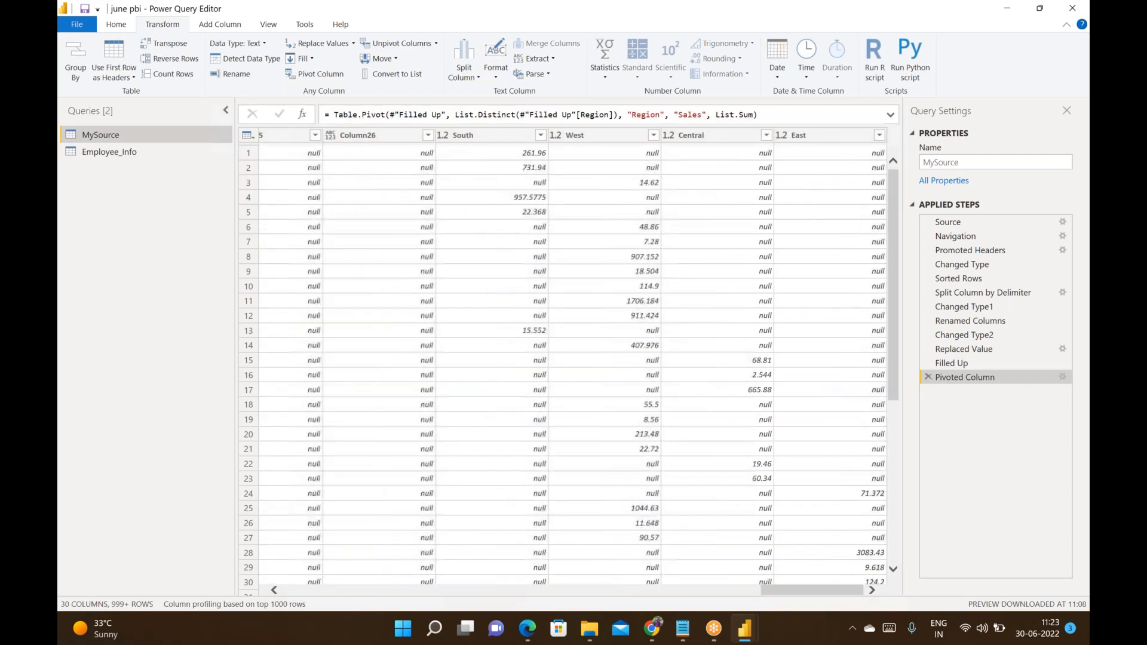
Examine the South, West, Central and East columns made by the Region pivot, ending with East selected
left_click(496, 134)
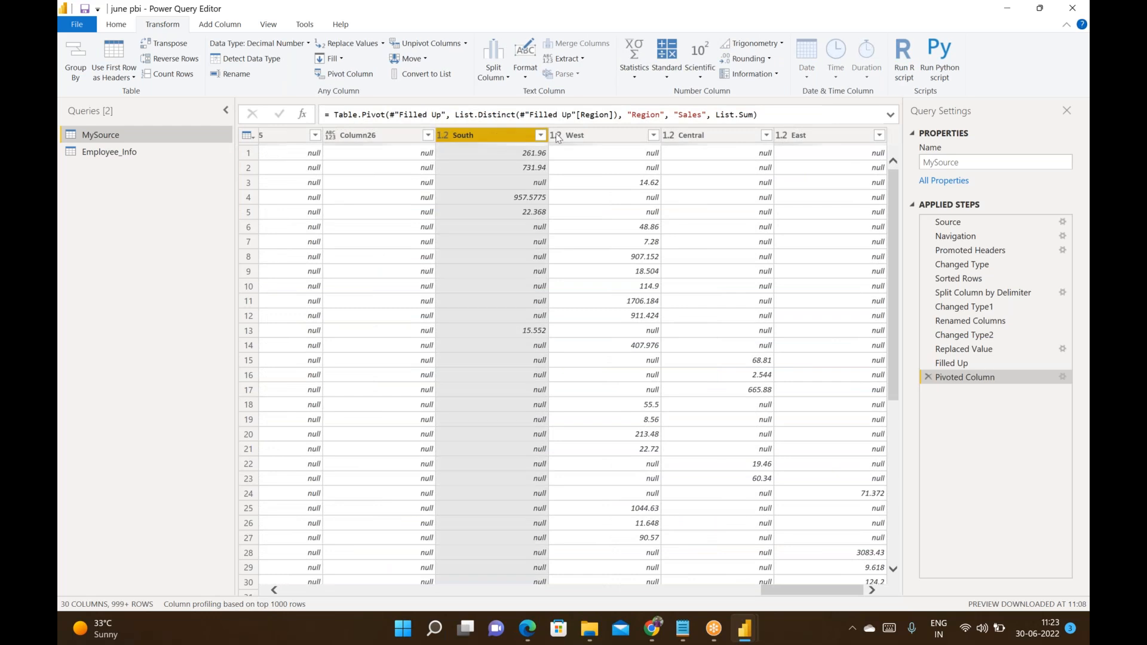
left_click(596, 137)
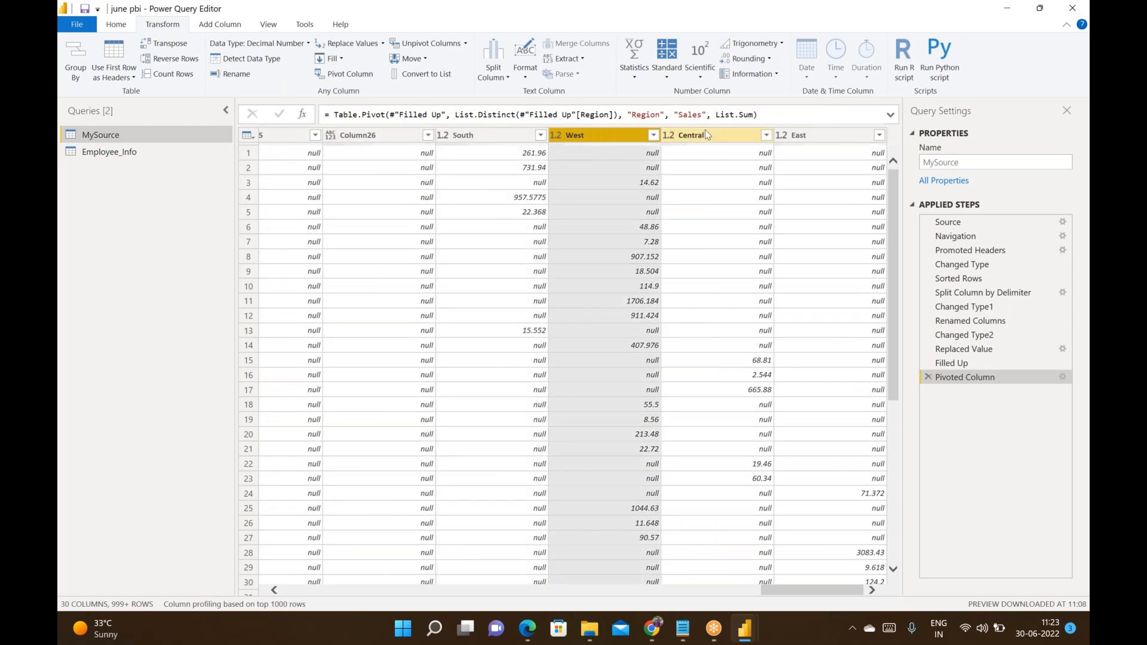
left_click(705, 134)
left_click(802, 137)
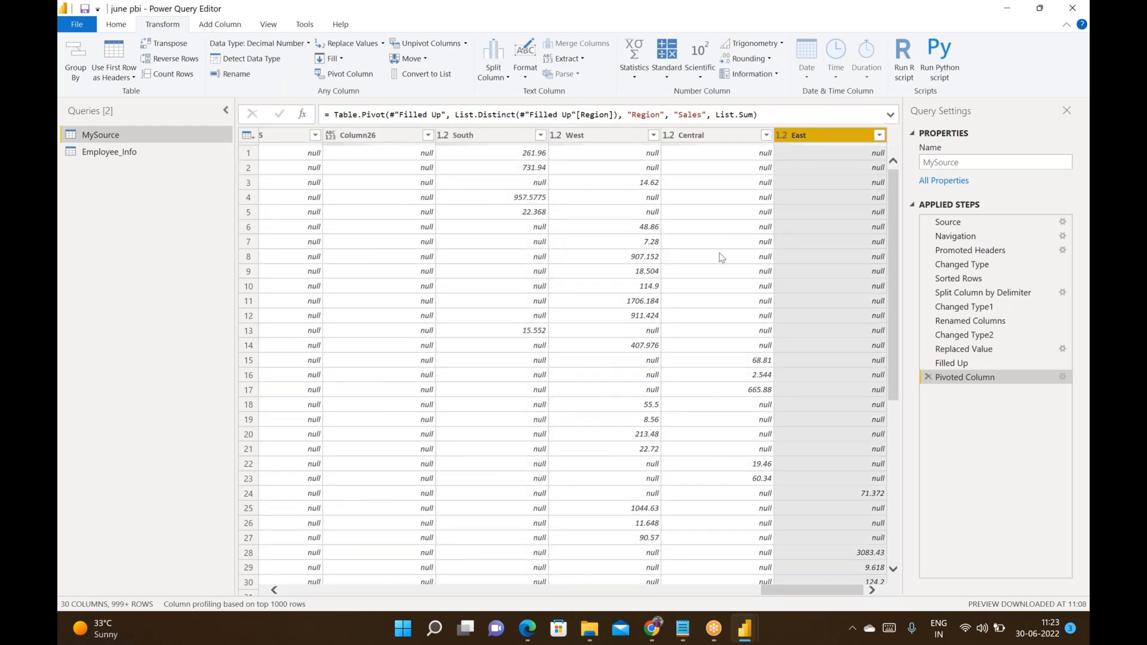
scroll(662, 306, "left", 2)
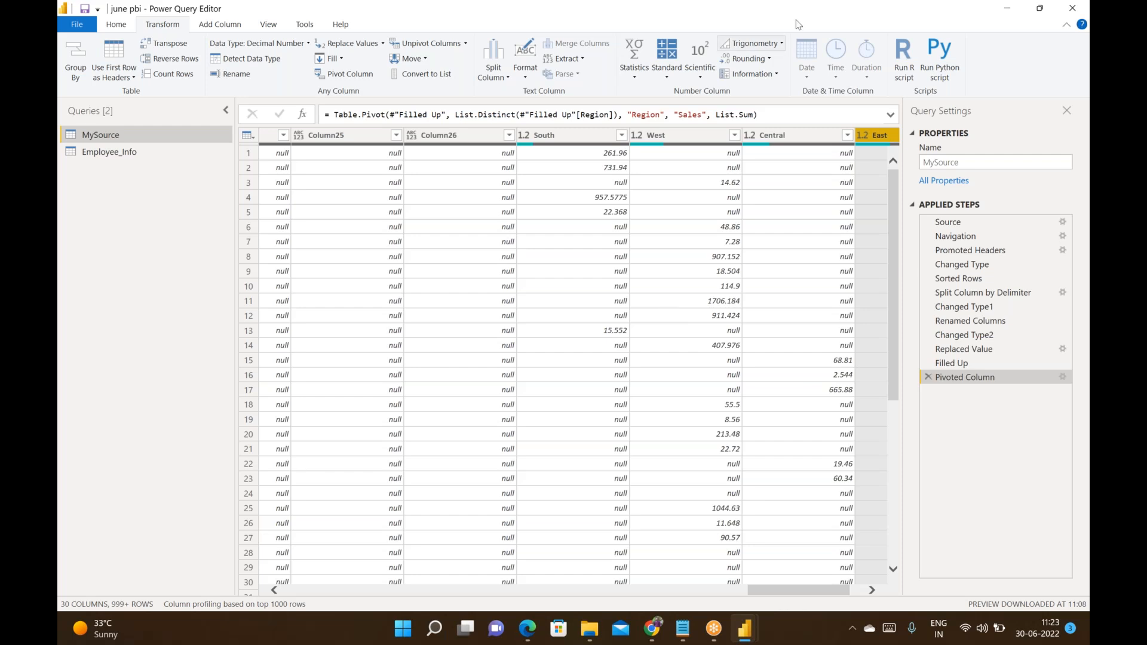
left_click(846, 23)
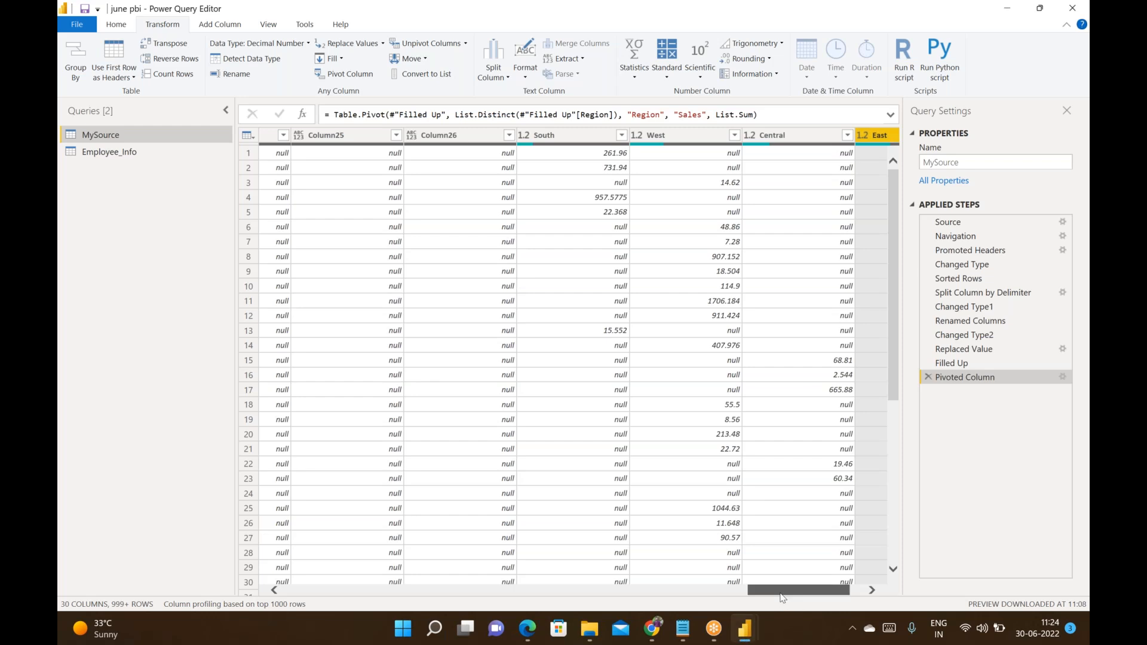
Unpivot the East column into attribute and value columns, and inspect the resulting rows beside the Central column
left_click_drag(781, 597, 796, 598)
left_click(427, 42)
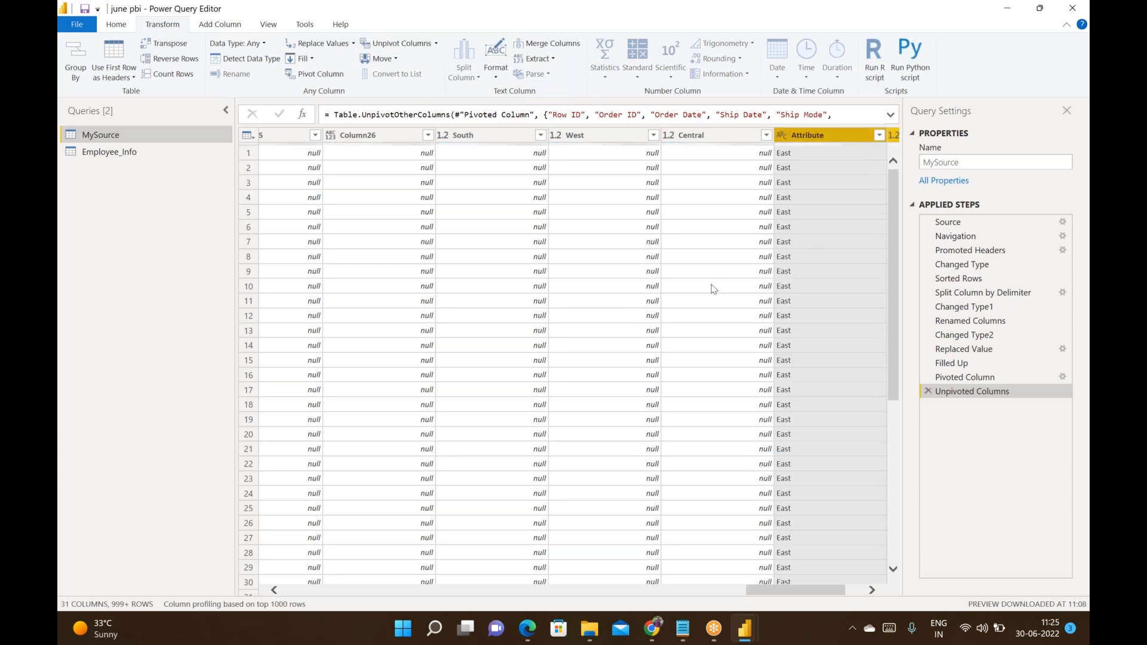
scroll(712, 286, "right", 3)
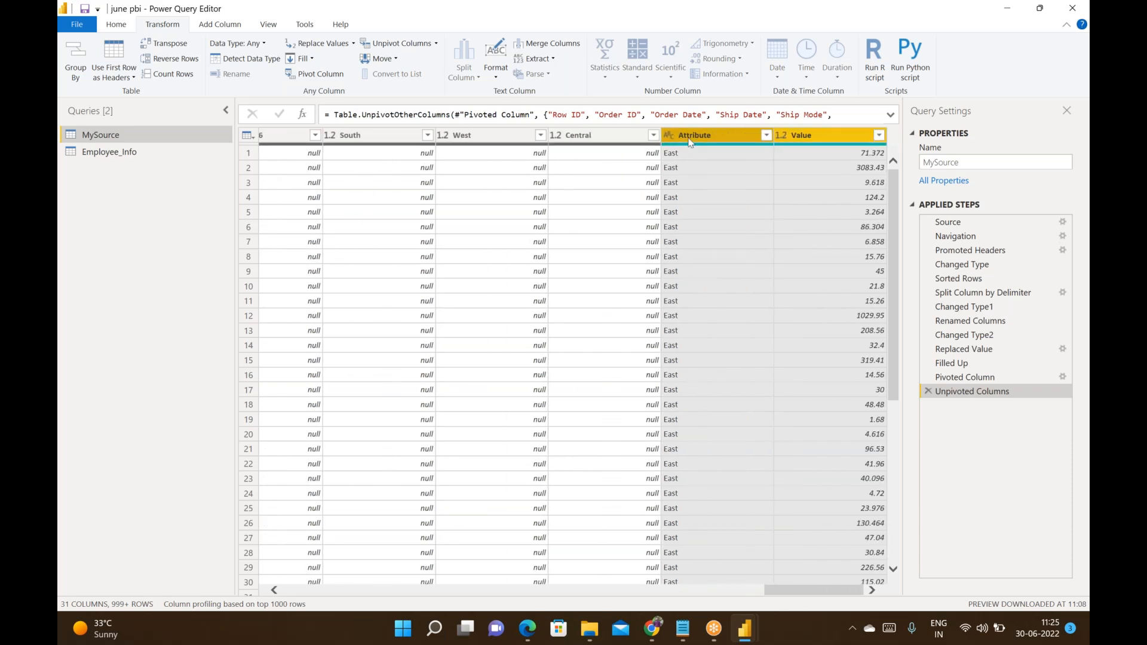
left_click(599, 135)
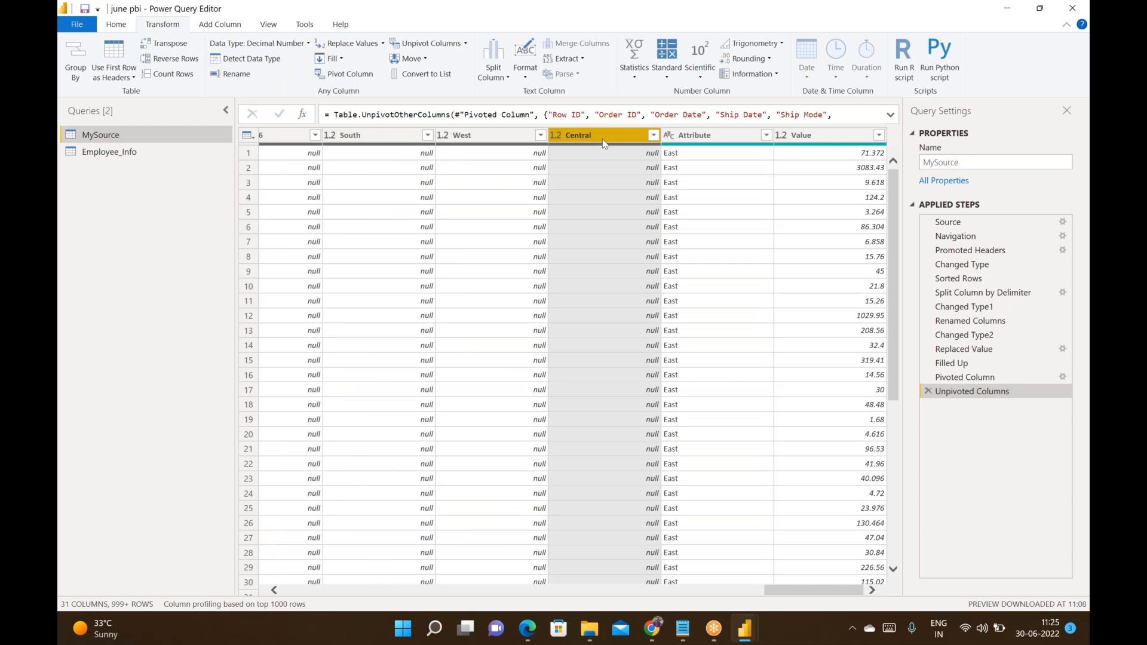
scroll(616, 331, "down", 1)
scroll(615, 331, "down", 6)
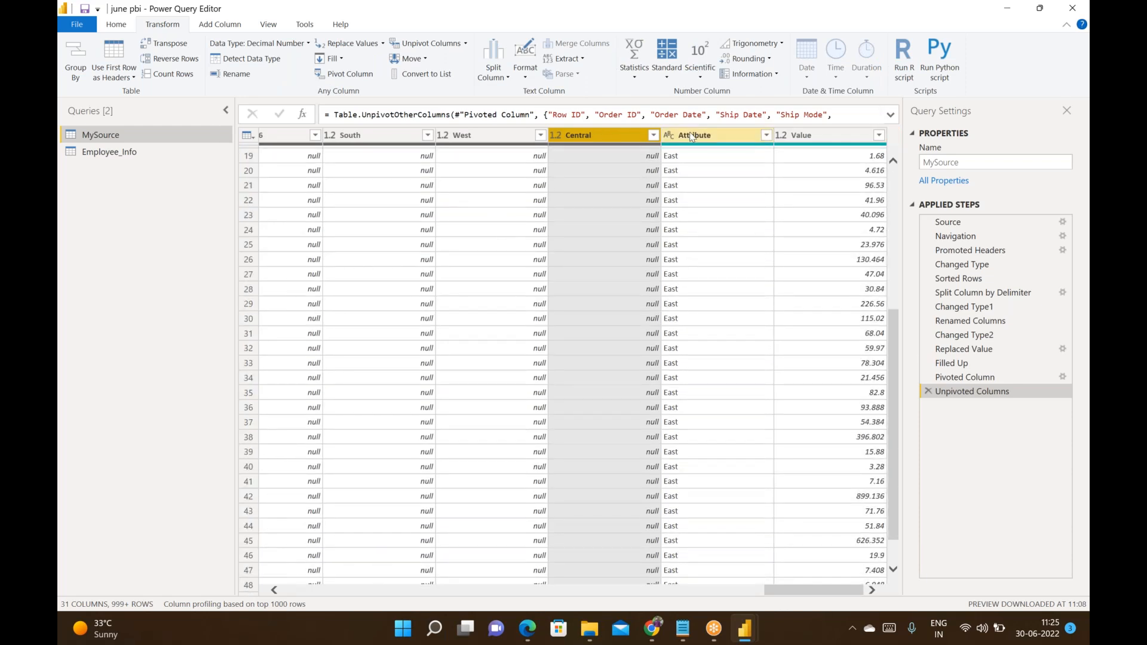
Replace the East-only unpivot step with an unpivot of the South, West, Central and East columns together, and review the attribute and value rows
left_click(928, 392)
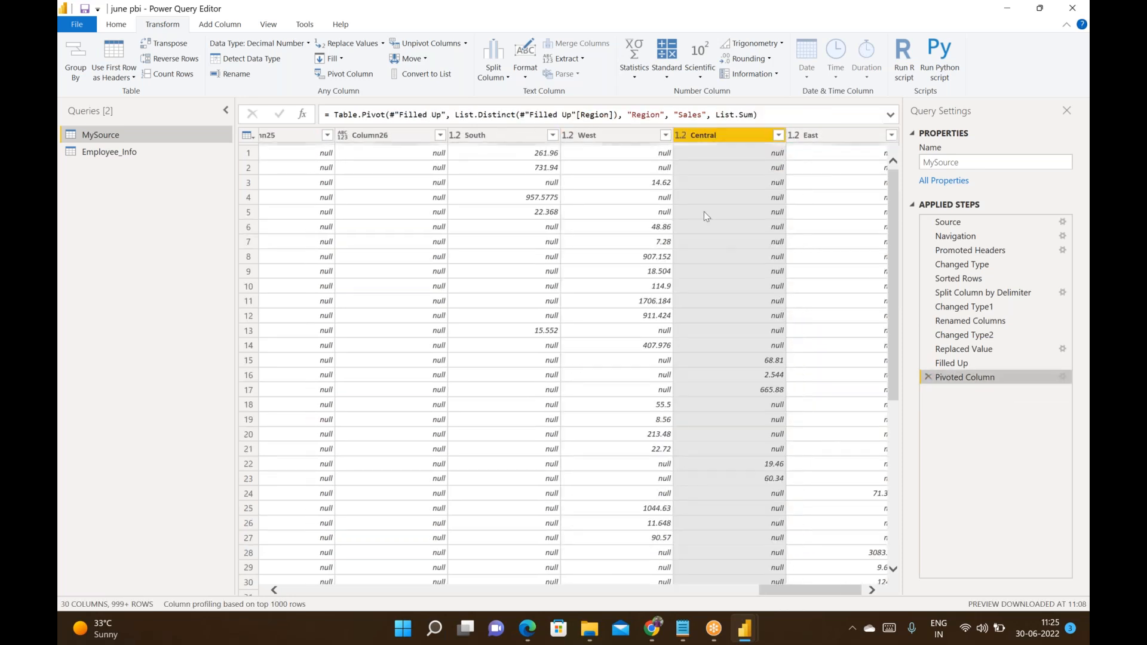
scroll(758, 234, "right", 1)
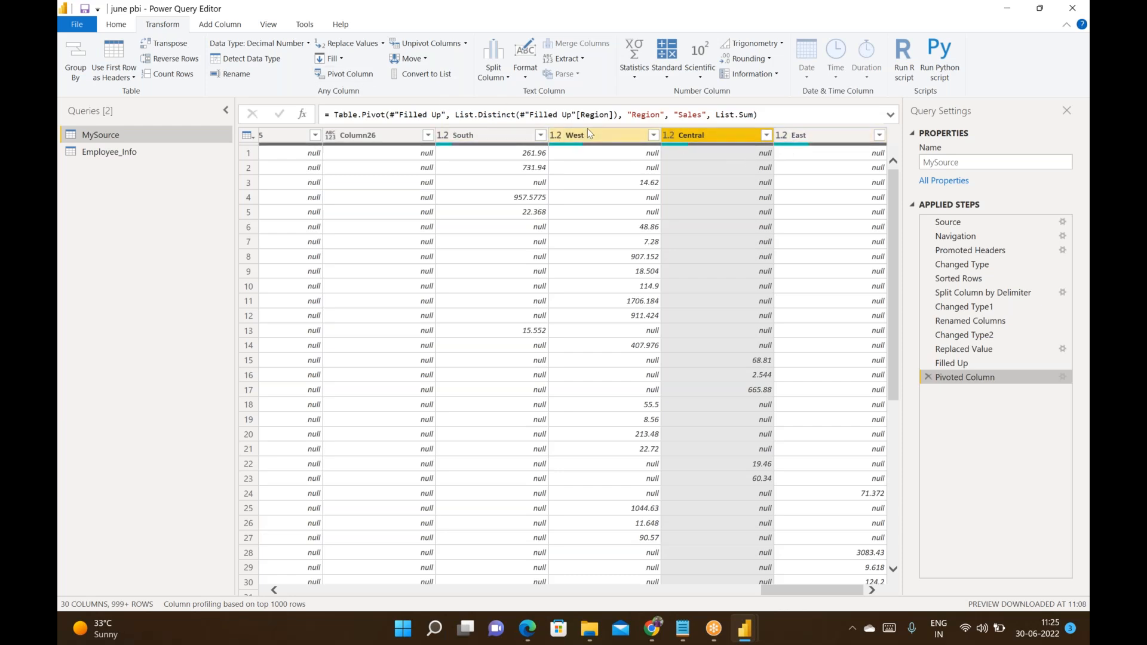
mouse_move(805, 149)
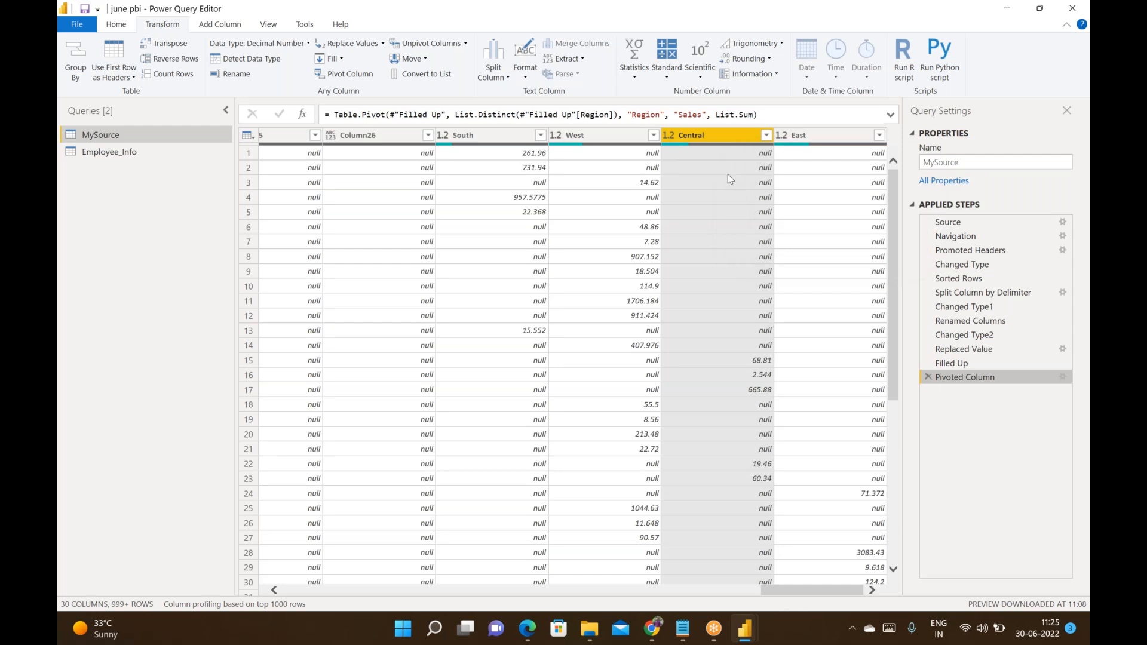
left_click(796, 142, "ctrl")
left_click(597, 136, "ctrl")
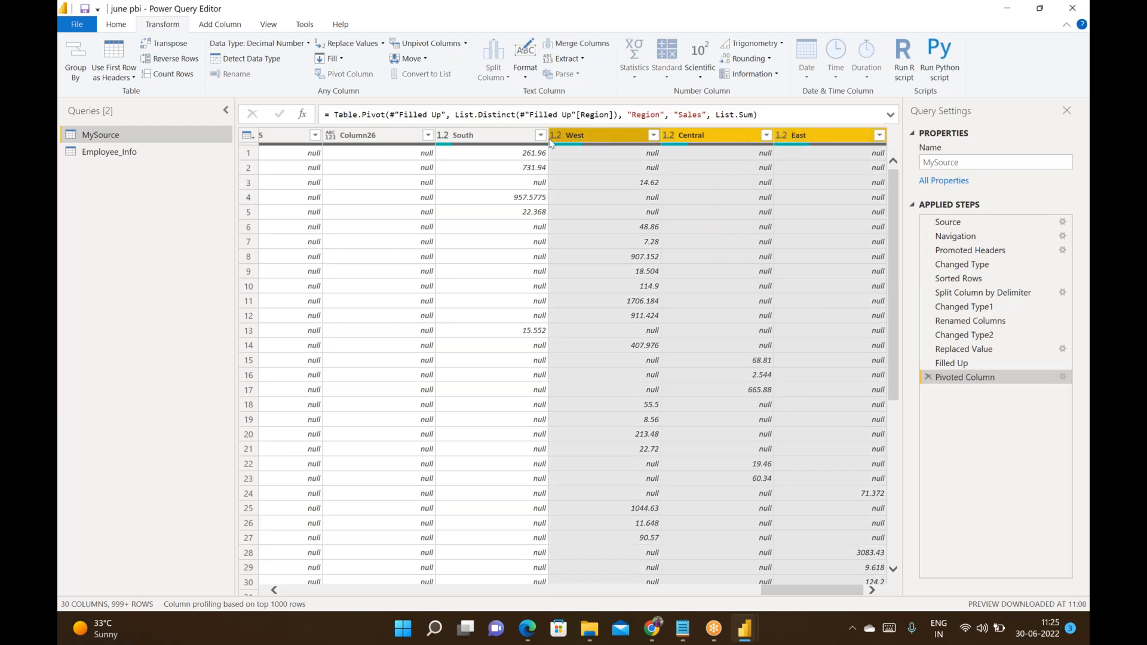
left_click(498, 141, "ctrl")
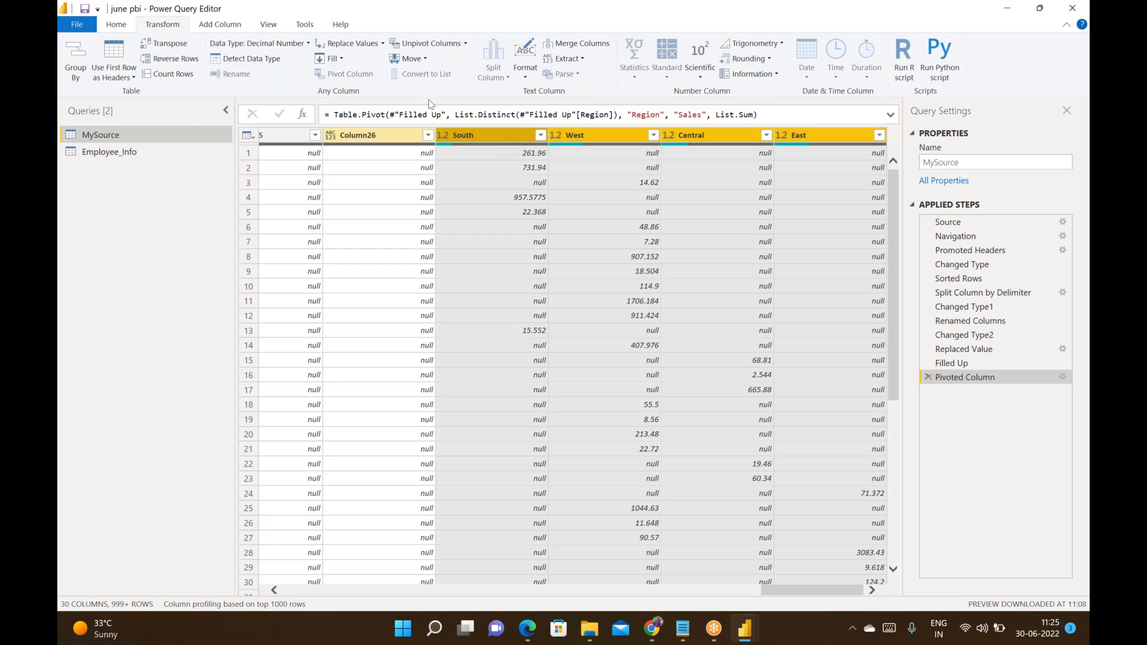
left_click(432, 44)
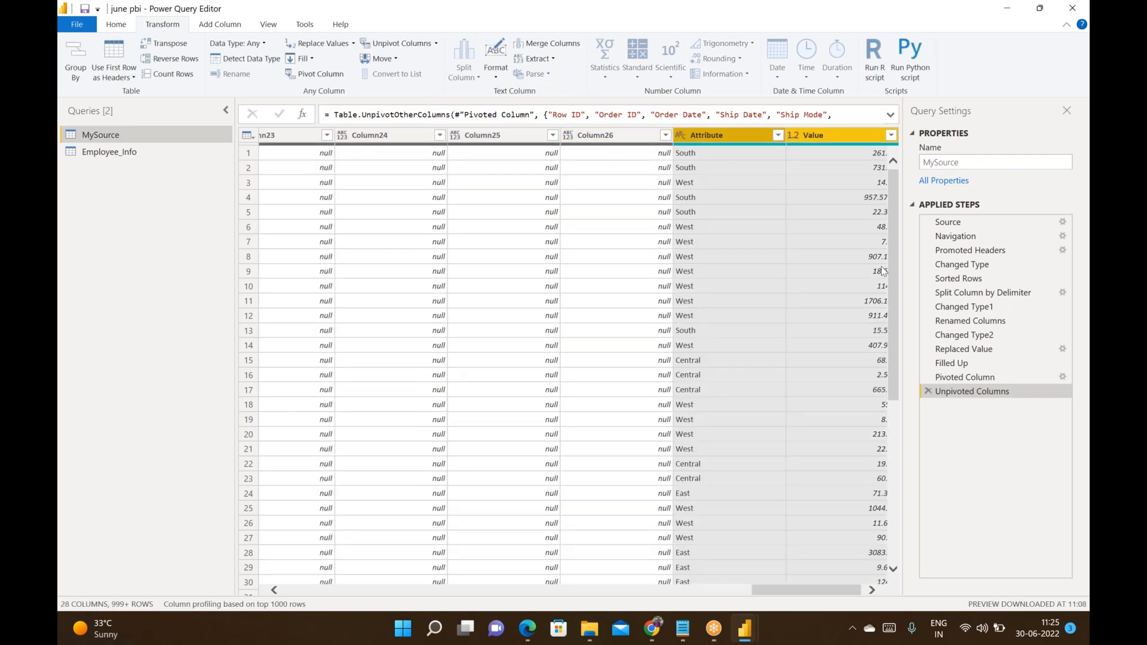
scroll(881, 286, "right", 1)
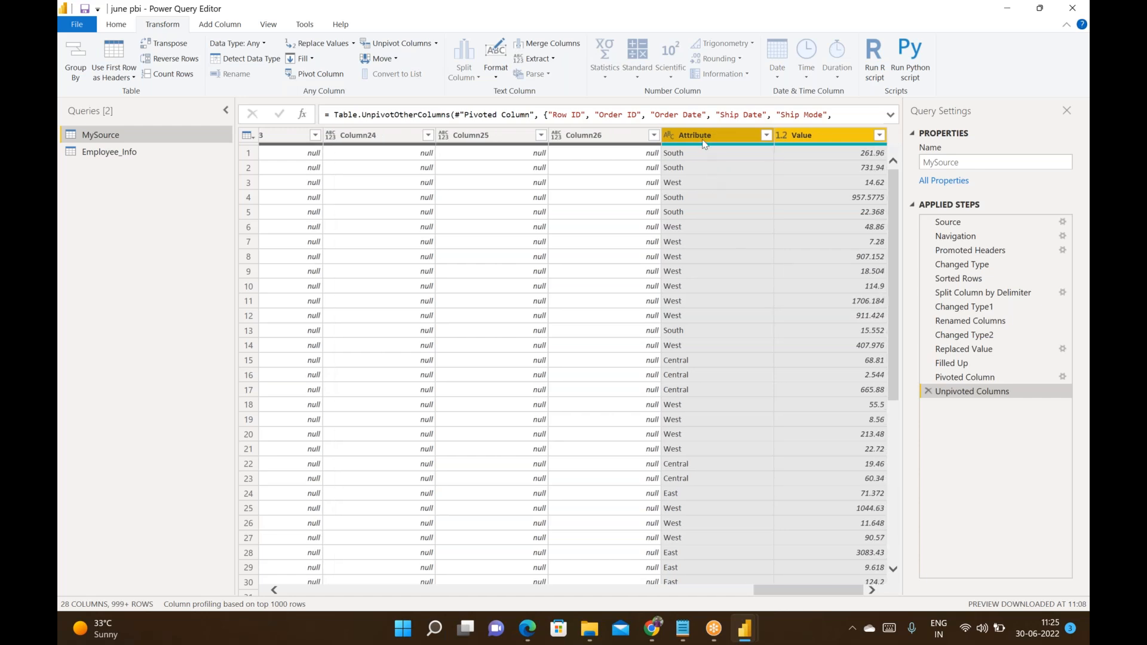
scroll(691, 344, "down", 7)
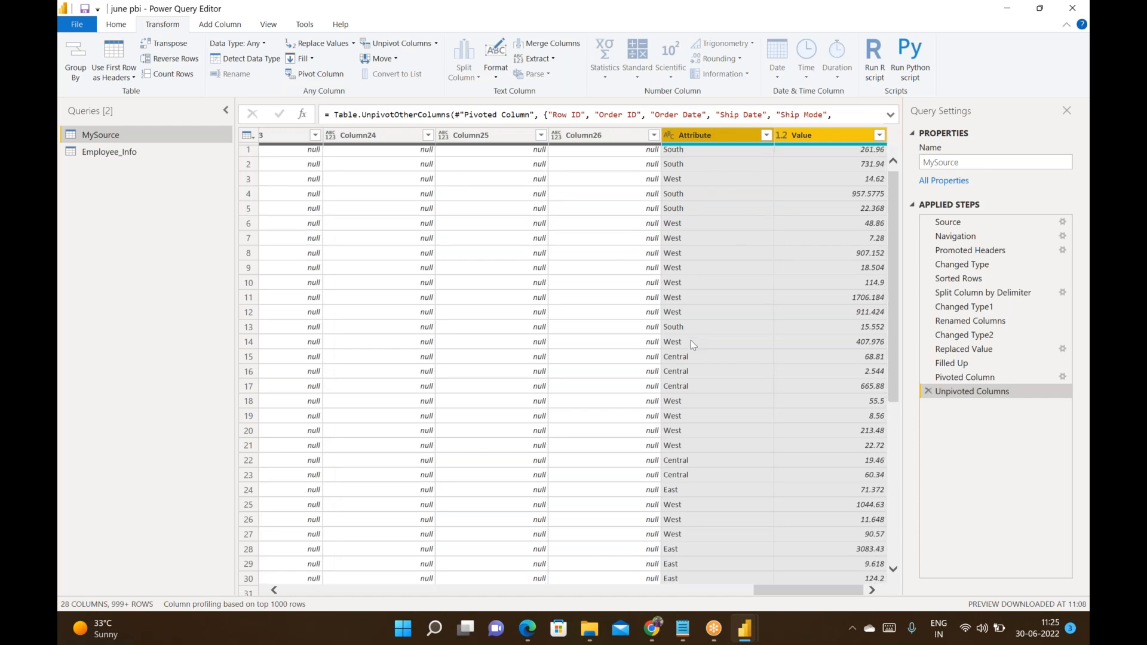
mouse_move(682, 628)
scroll(713, 521, "up", 7)
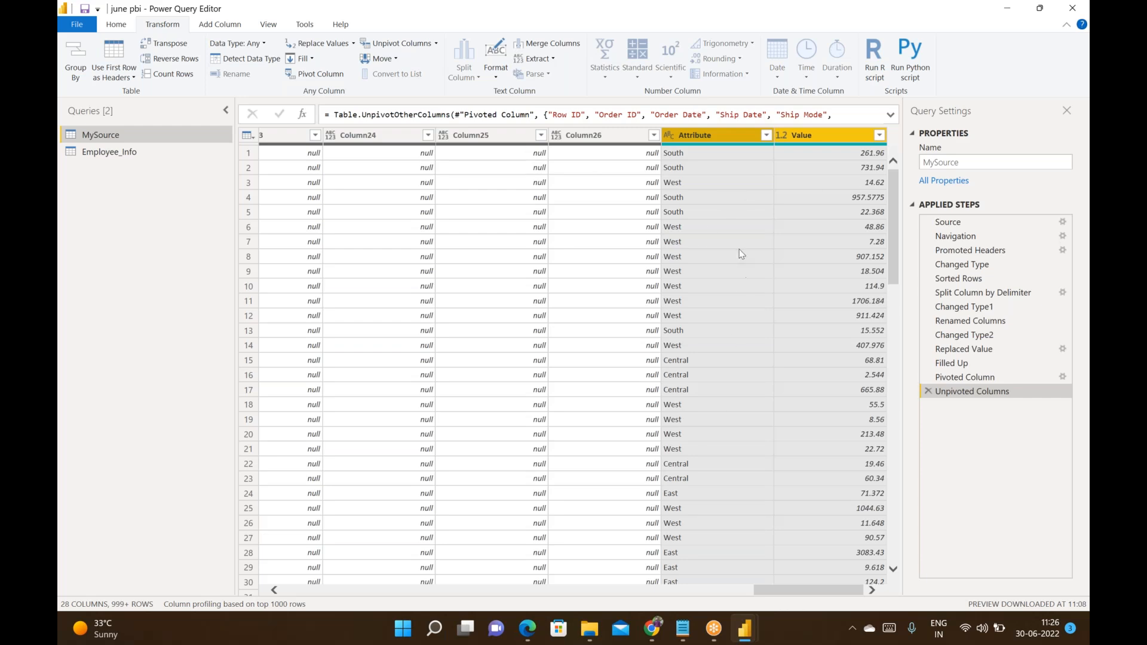
Remove the empty columns Column26, Column25, Column24, Column23 and Column22 from the MySource query
left_click(597, 136)
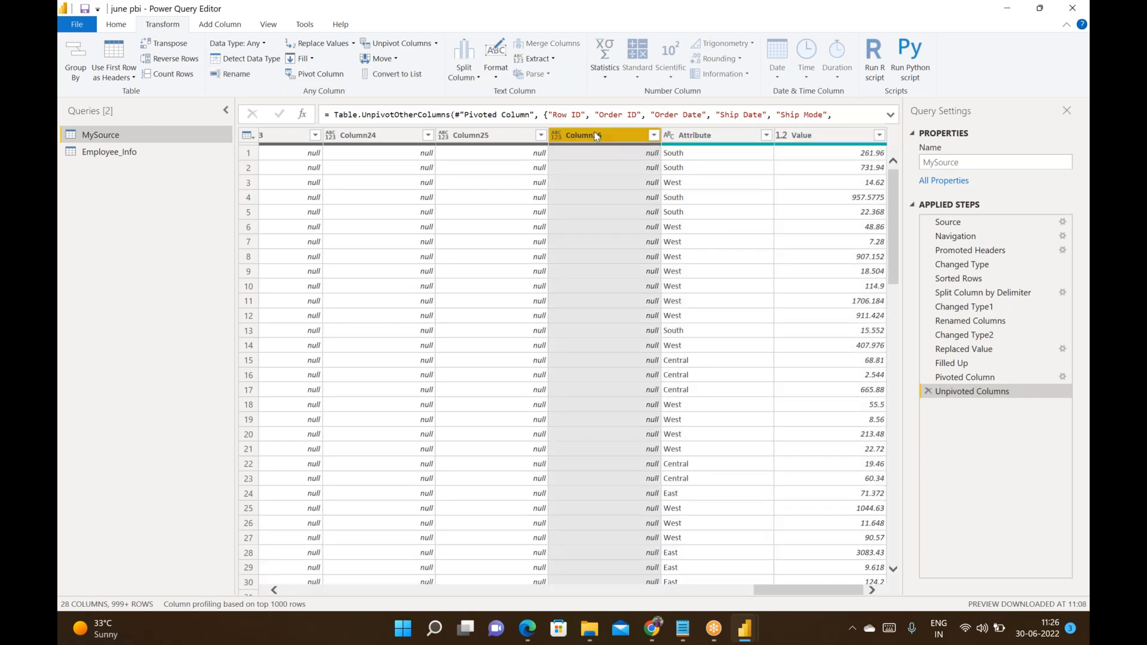
key("Delete")
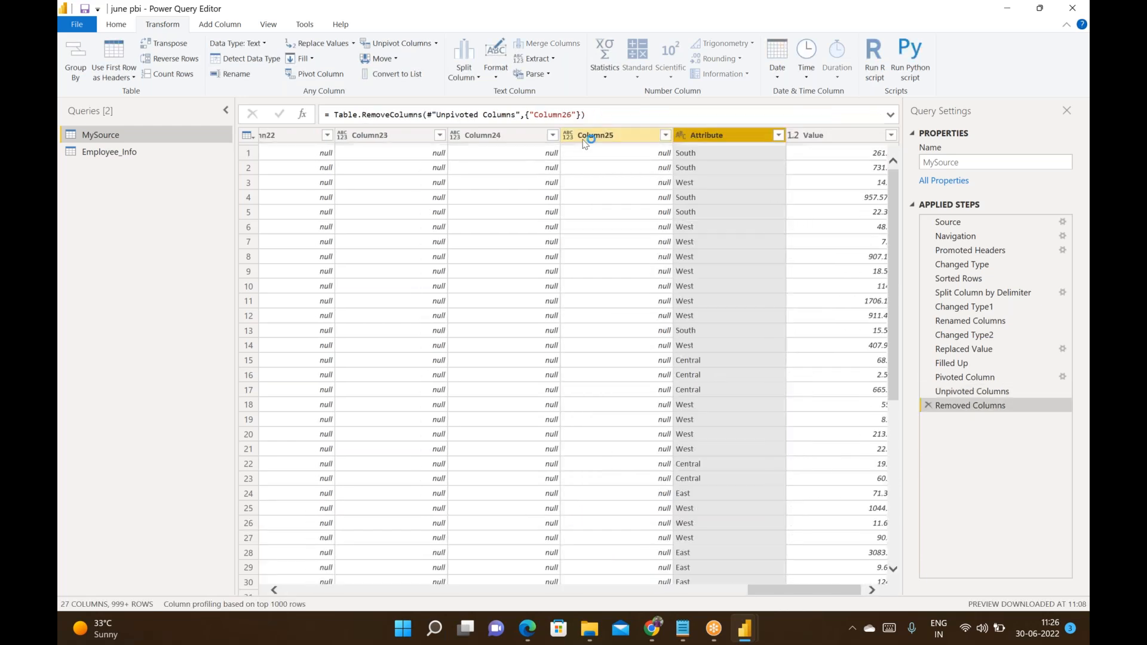
key("Delete")
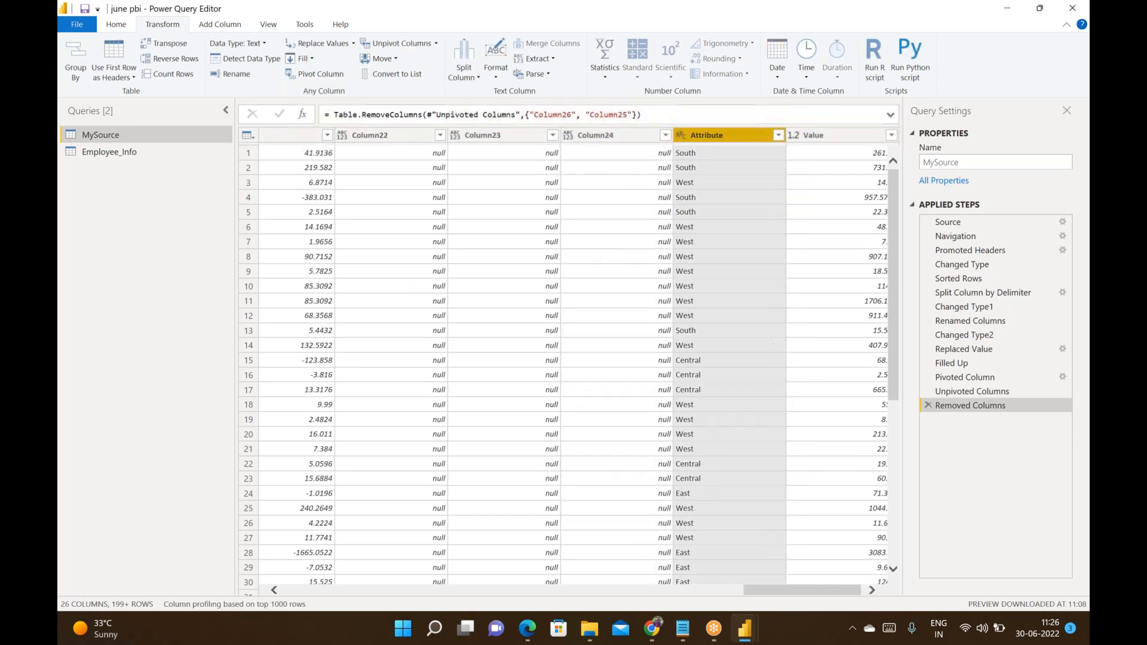
left_click(633, 138)
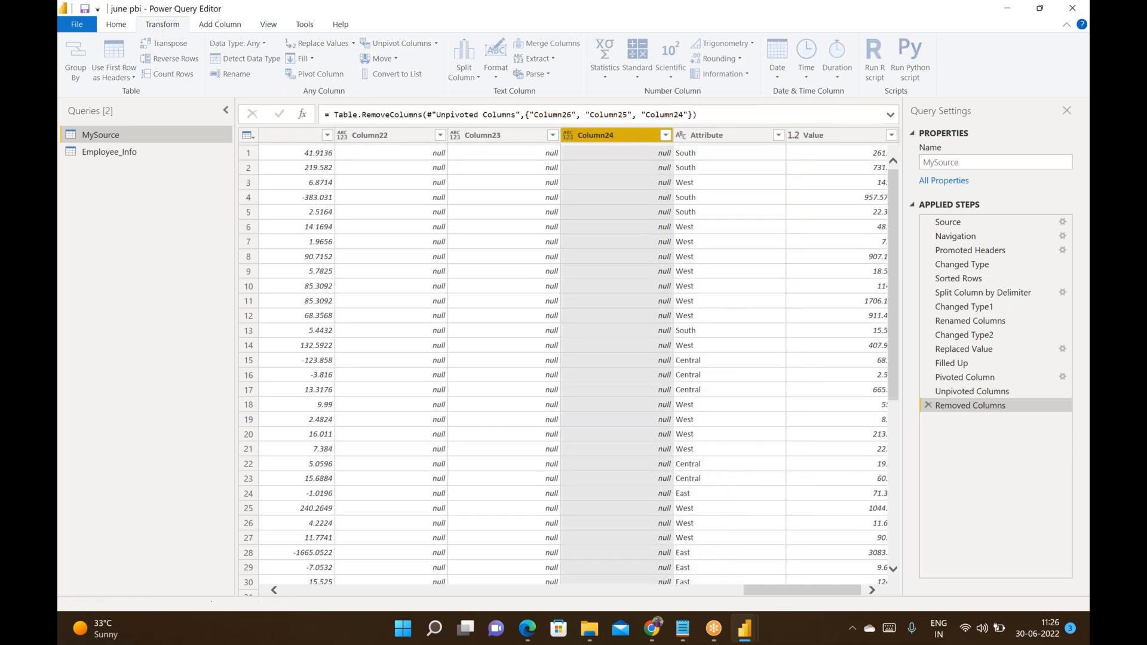
key("Delete")
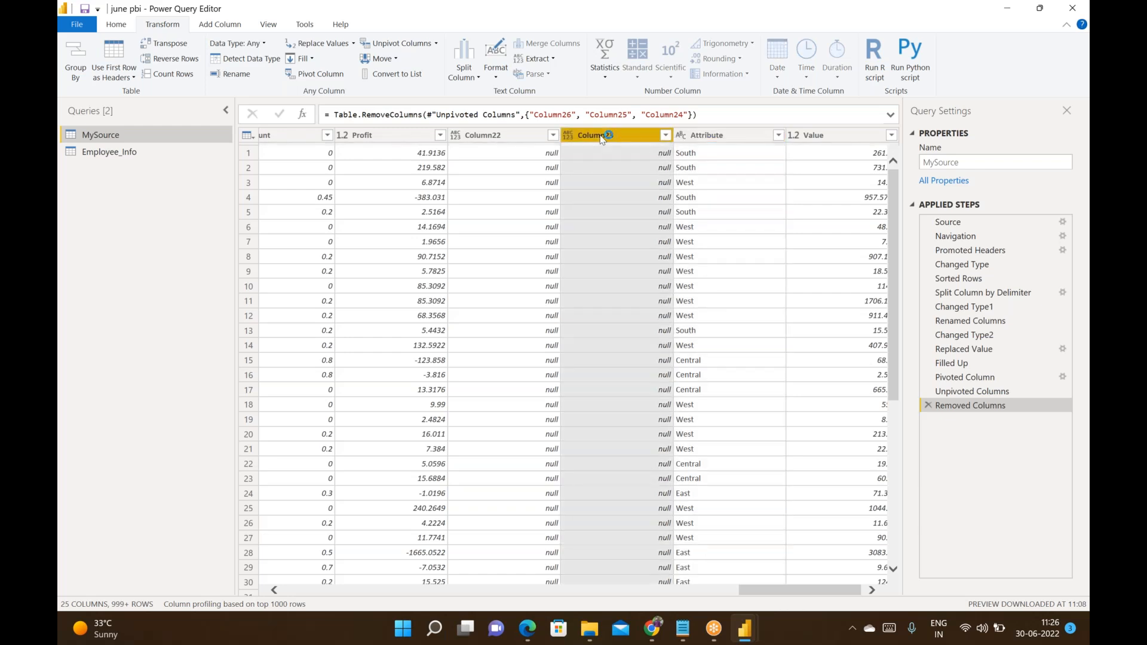
key("Delete")
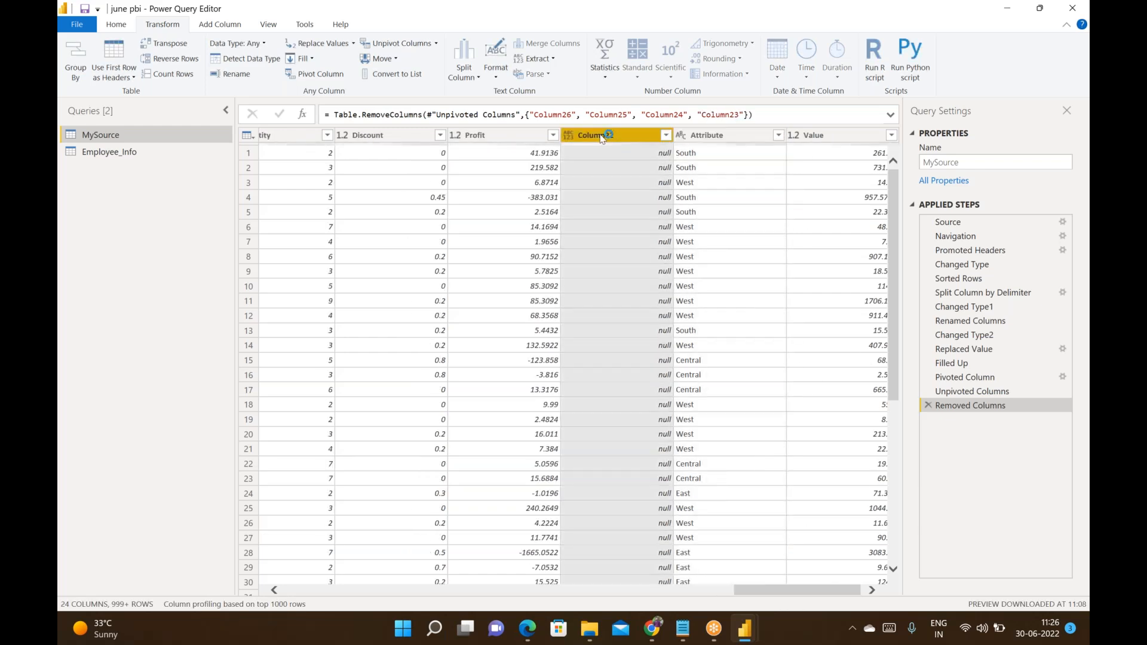
key("Delete")
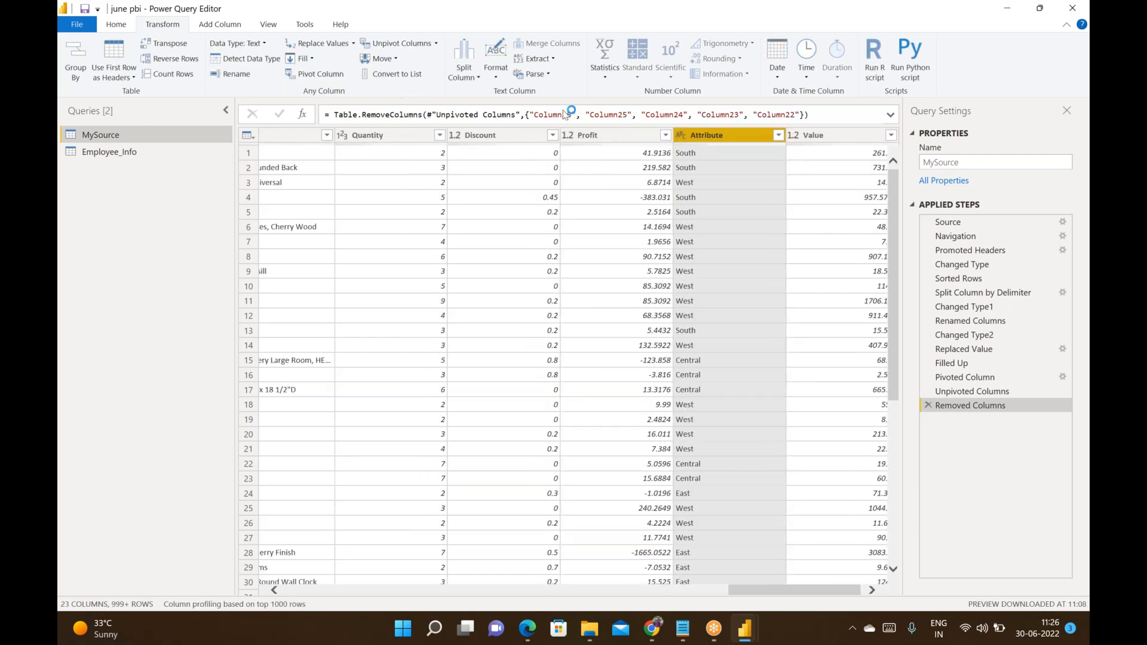
left_click(597, 136)
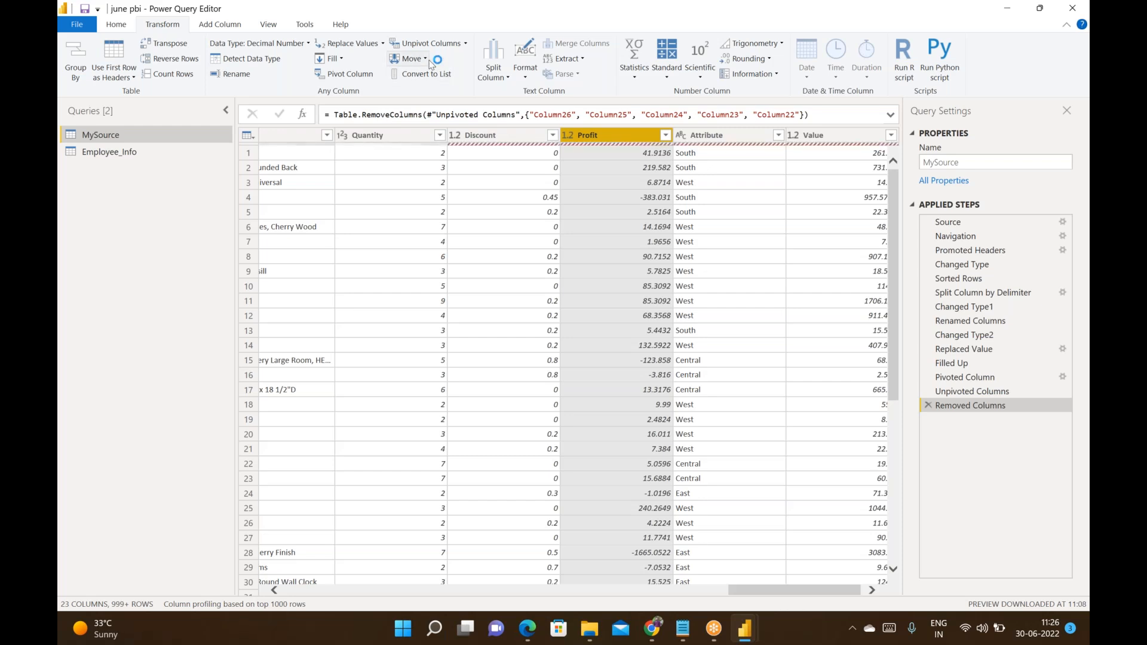
left_click(429, 60)
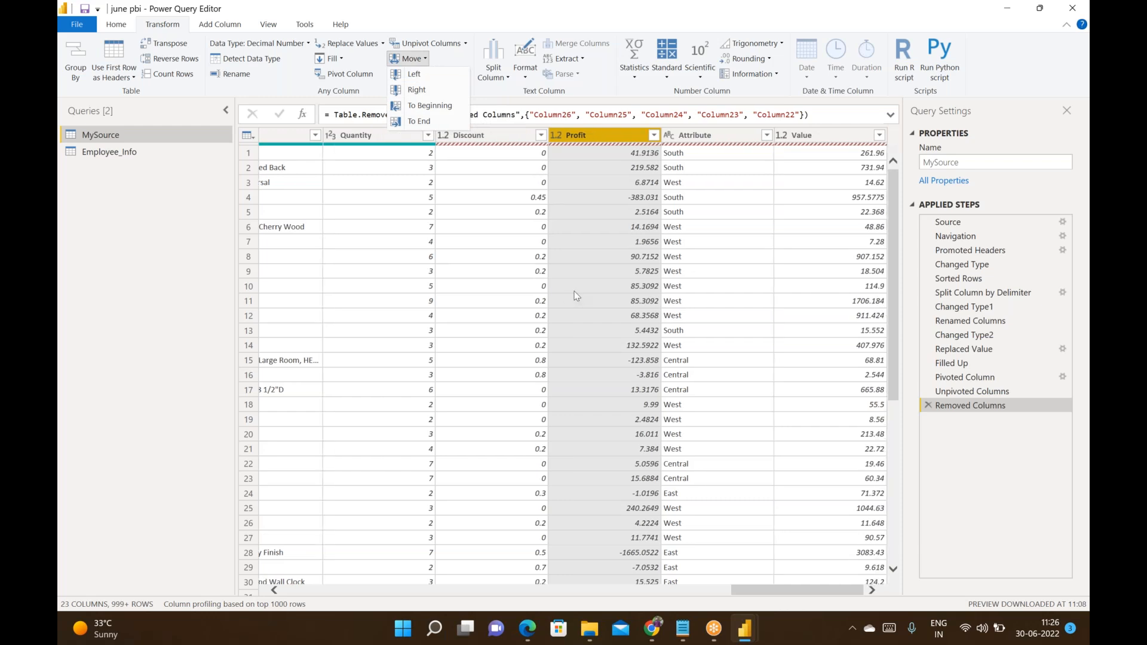
left_click(707, 138)
left_click(707, 136)
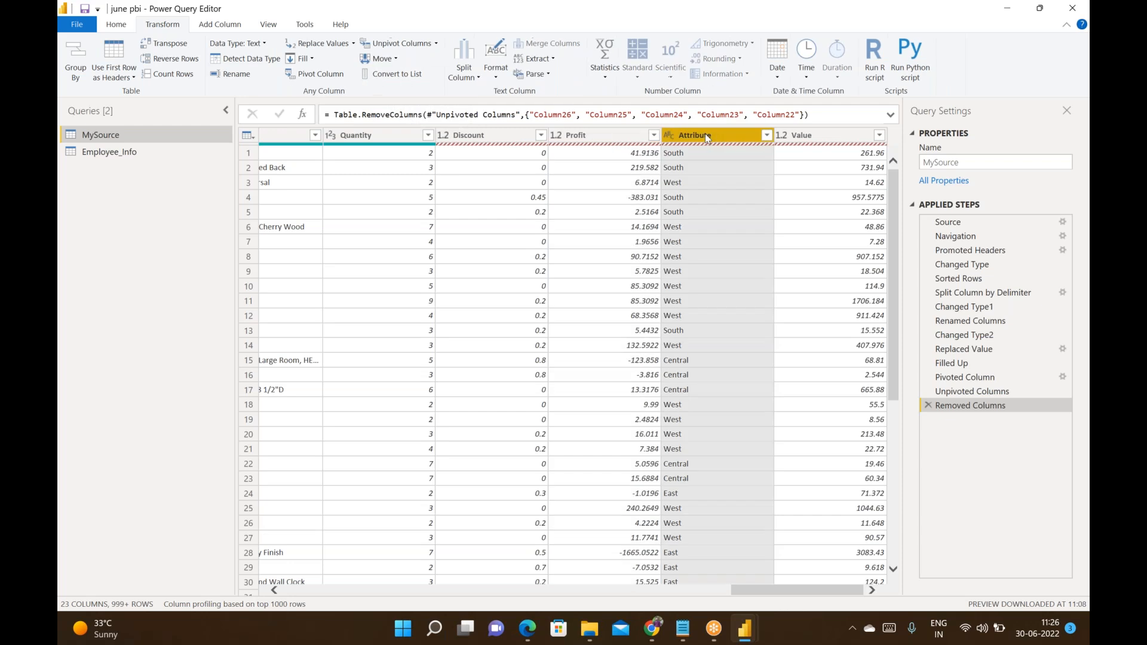
left_click(399, 136)
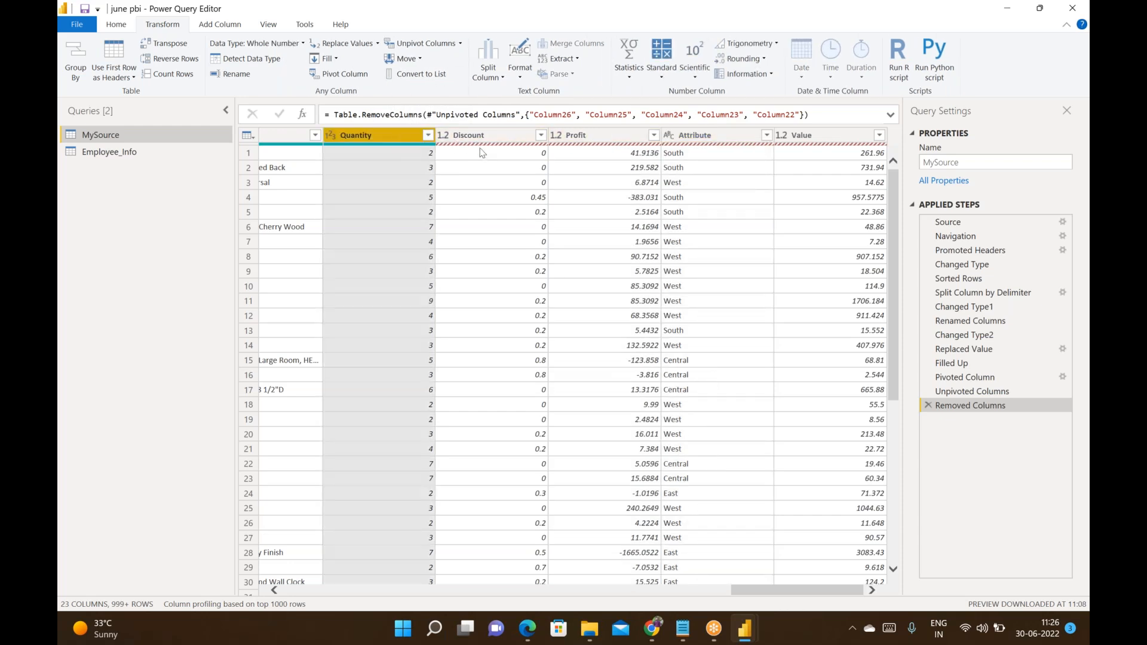
left_click(485, 136)
scroll(519, 367, "down", 7)
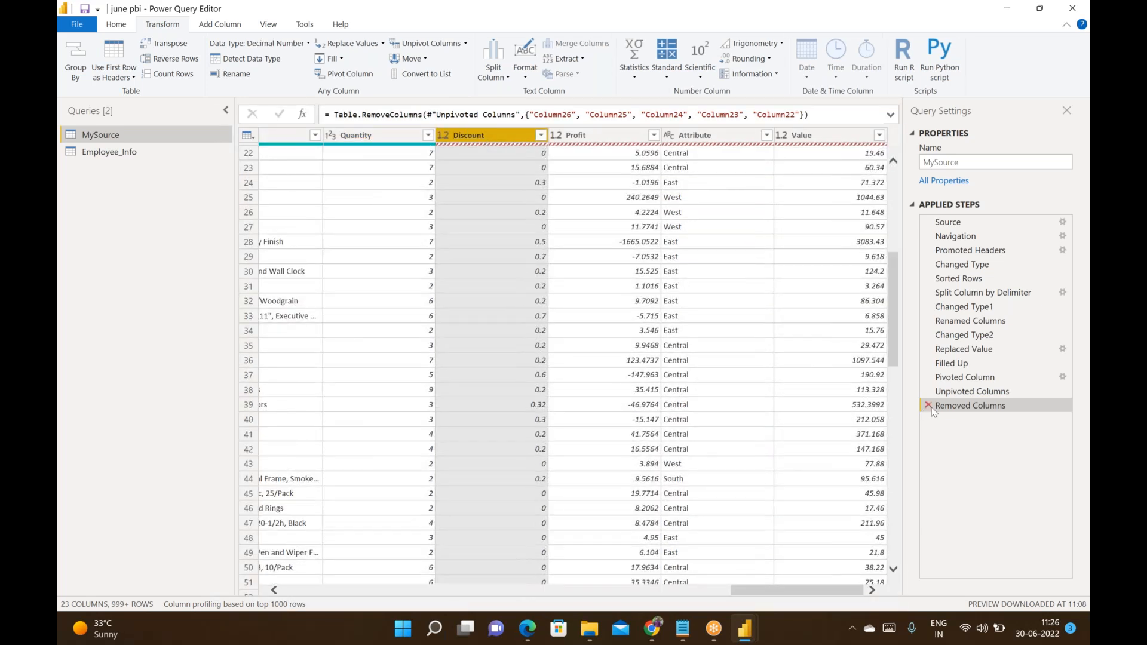
Delete the Removed Columns applied step to restore Column22 through Column26
left_click(929, 406)
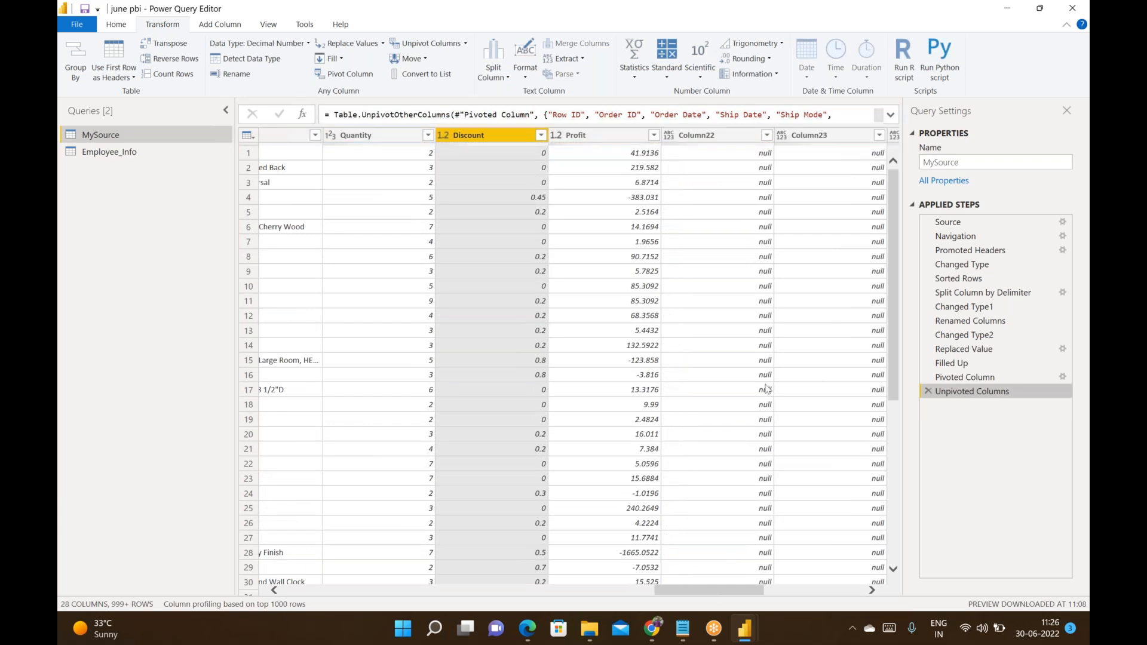
scroll(543, 422, "left", 2)
scroll(544, 422, "right", 6)
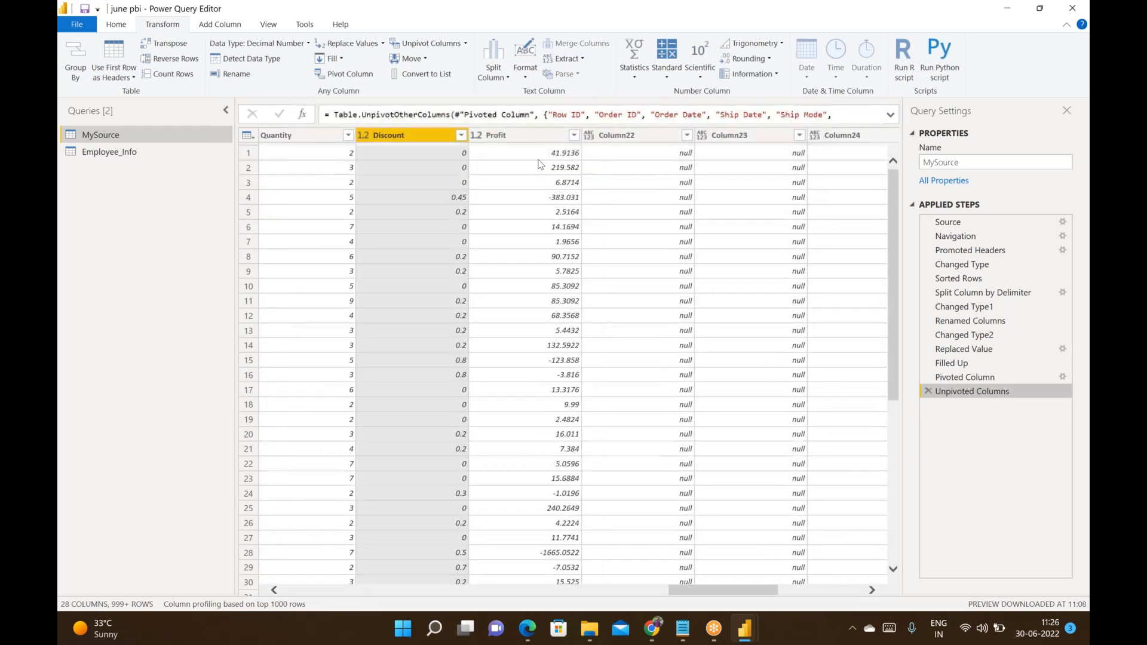
Move the Profit column two places to the left, ahead of Discount and Quantity
left_click(514, 134)
left_click(418, 60)
left_click(419, 74)
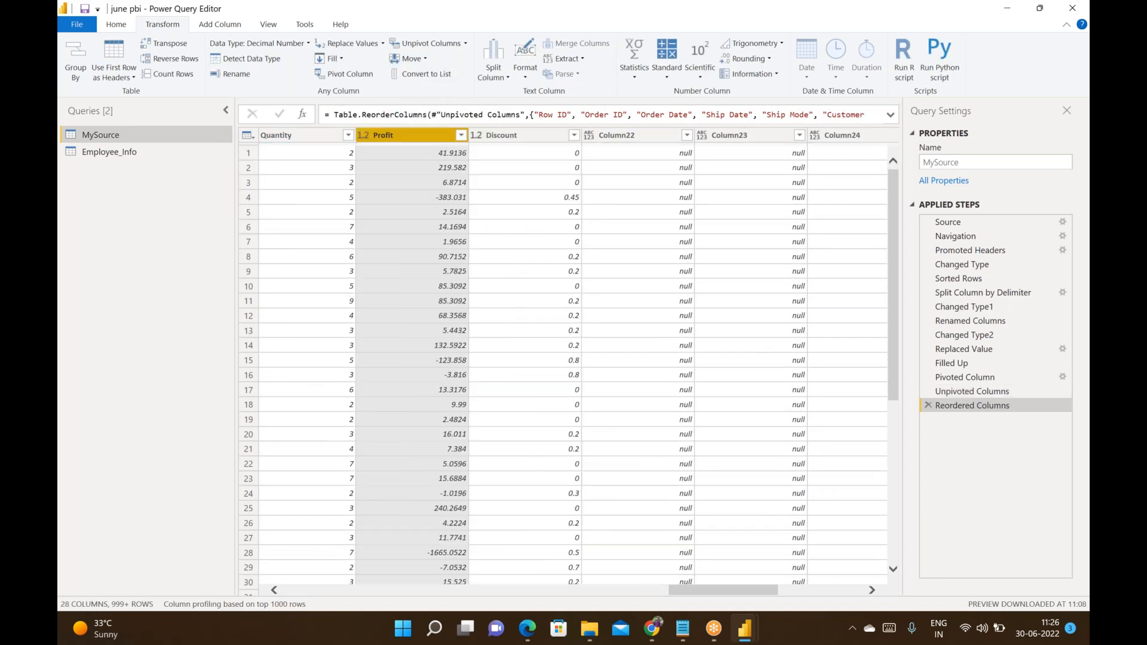
left_click(420, 63)
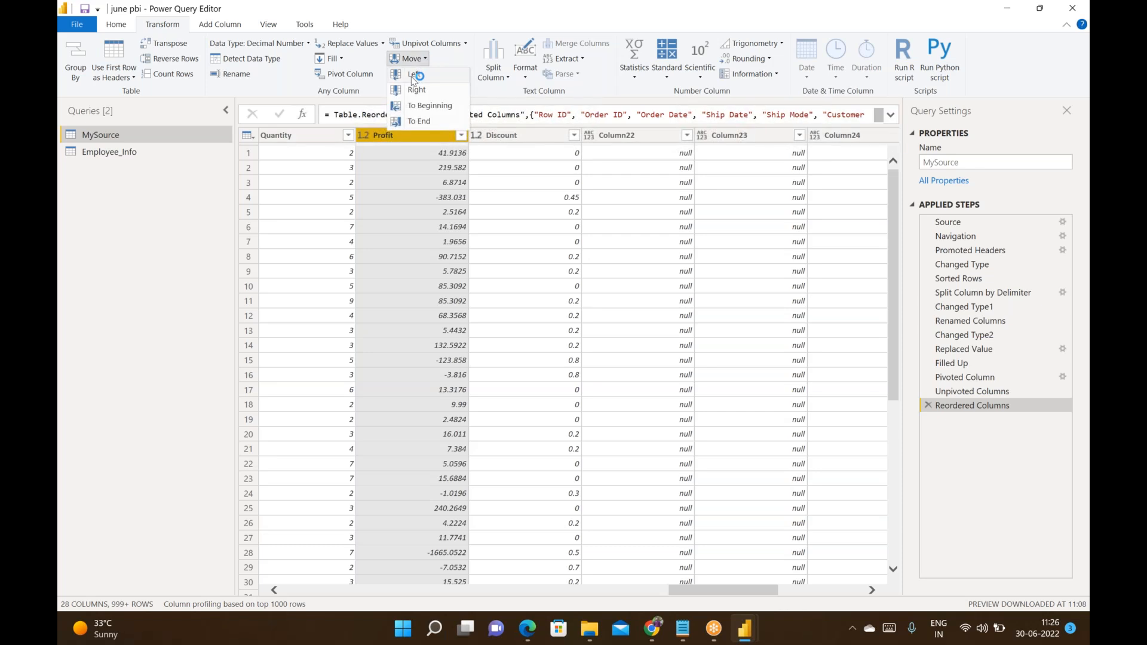
left_click(416, 74)
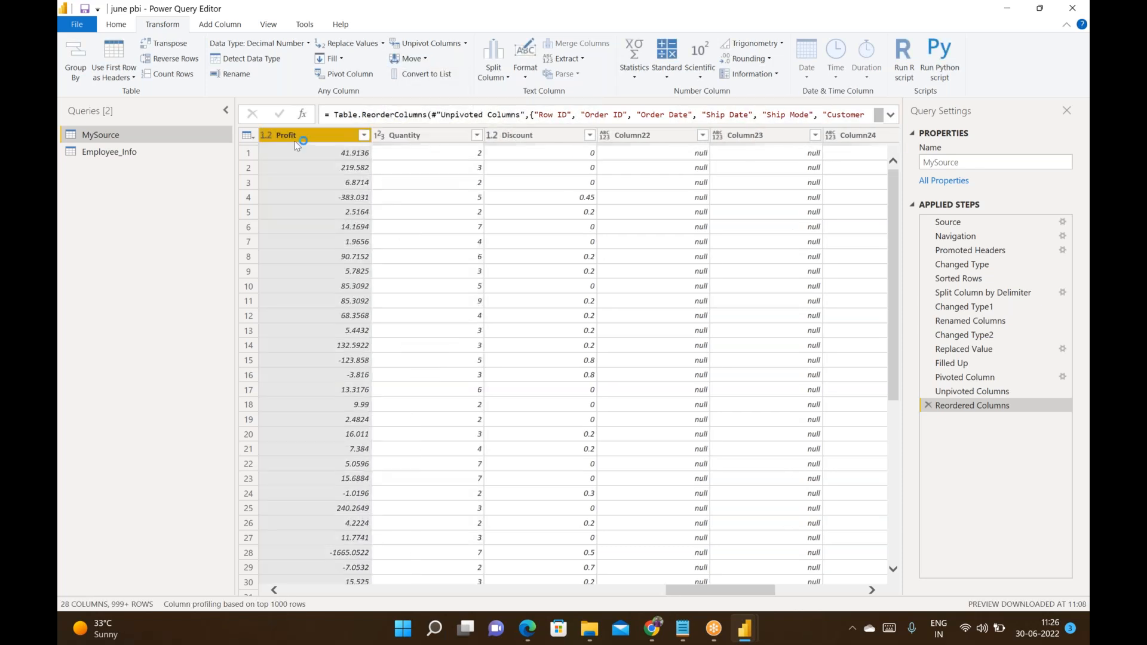
Move the Profit column to the end of the table, and from there to the beginning
left_click(409, 58)
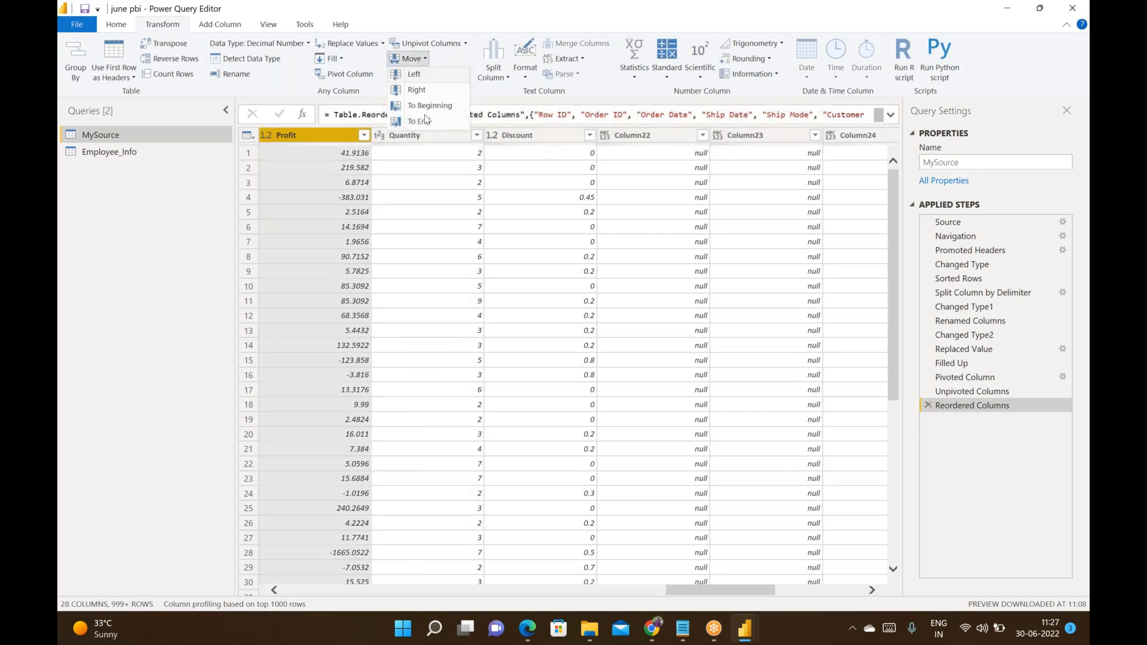
left_click(424, 123)
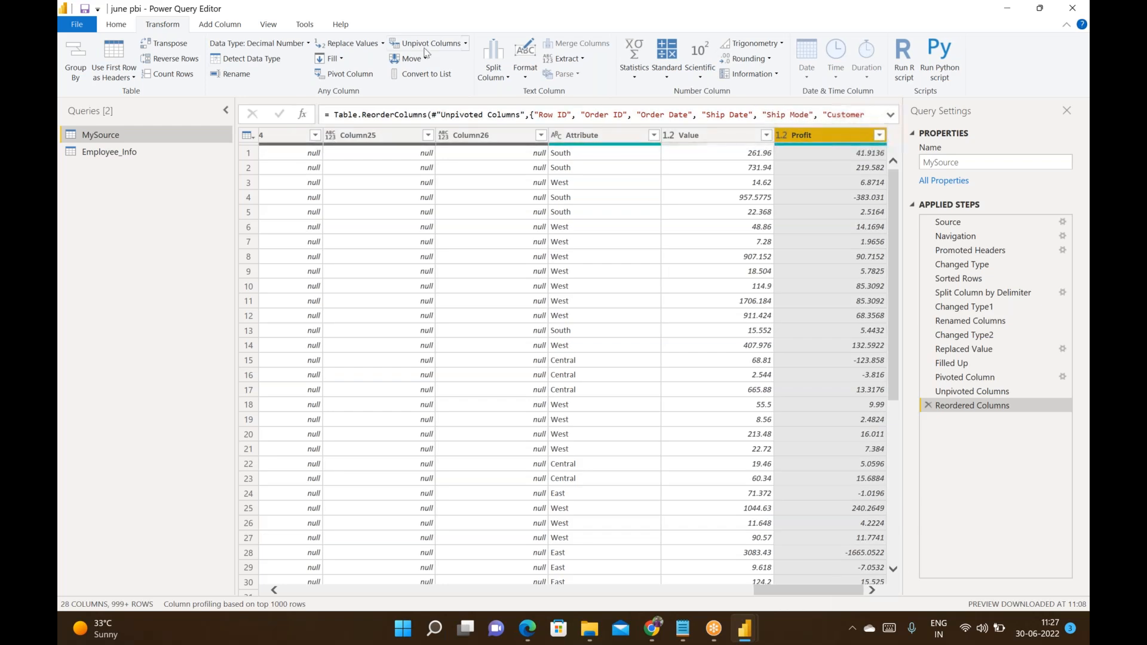
left_click(423, 59)
left_click(437, 108)
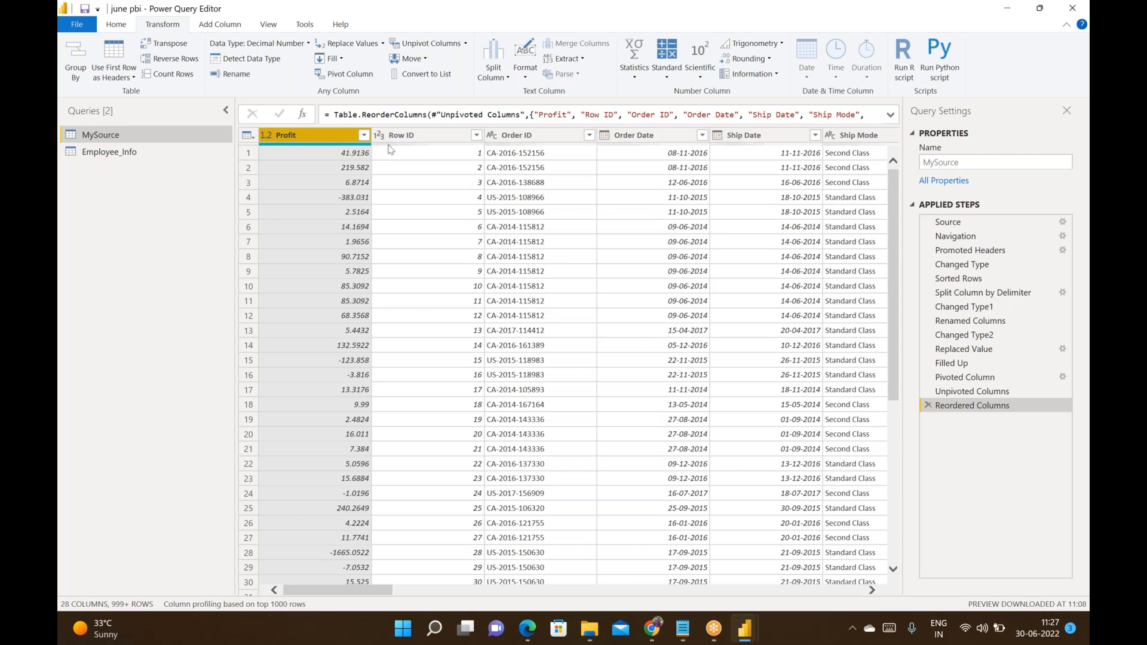
Move the Profit column from the beginning of the table to the end
left_click(424, 60)
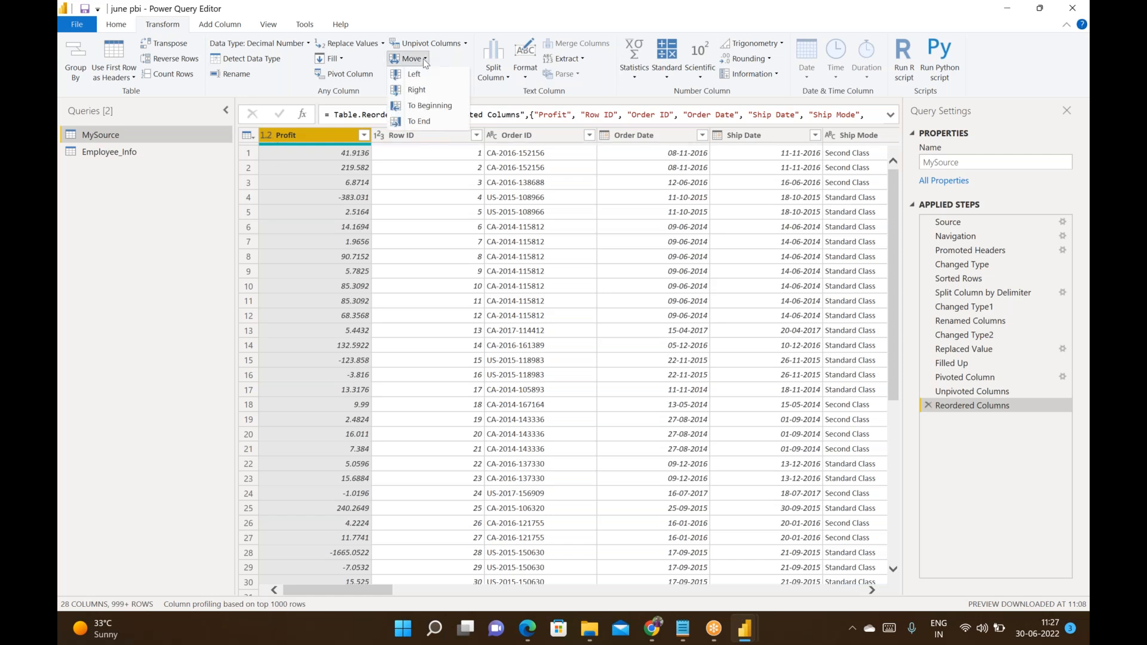
left_click(424, 121)
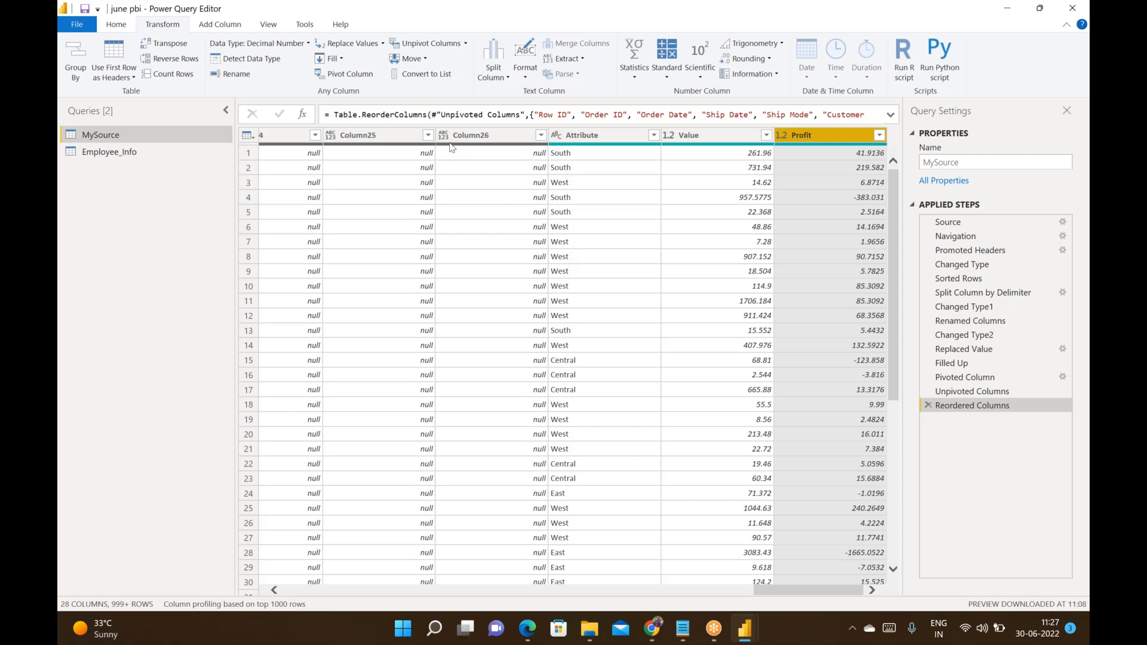
Try converting the Profit column to a list, look through its items, and delete the conversion step to restore the table
left_click(432, 76)
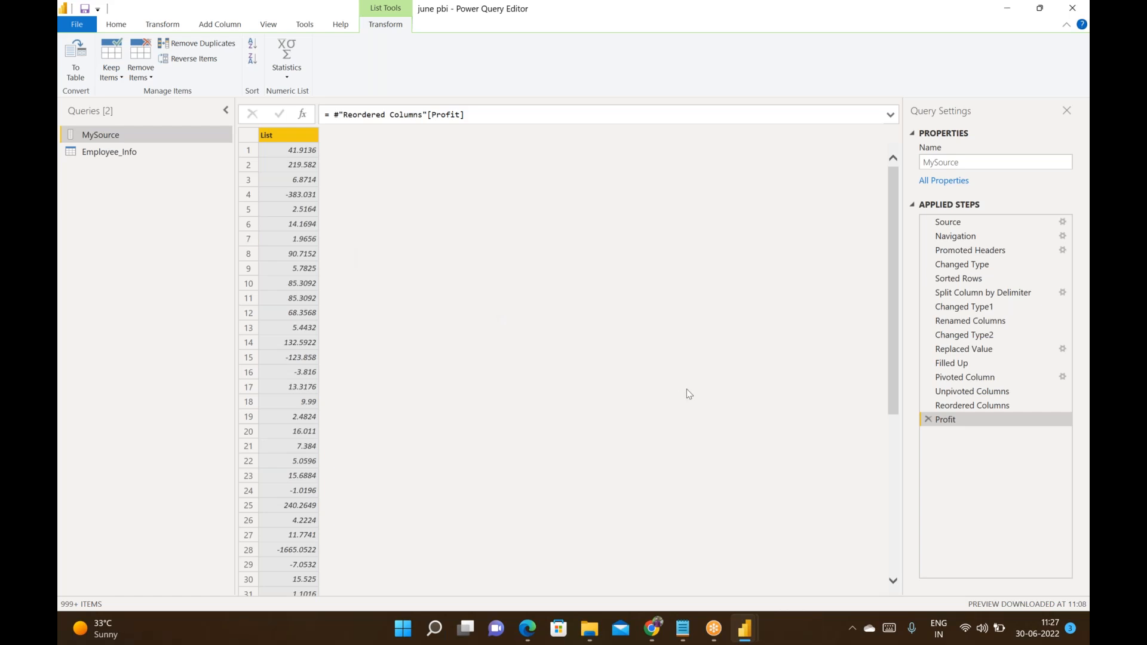
left_click_drag(893, 335, 889, 538)
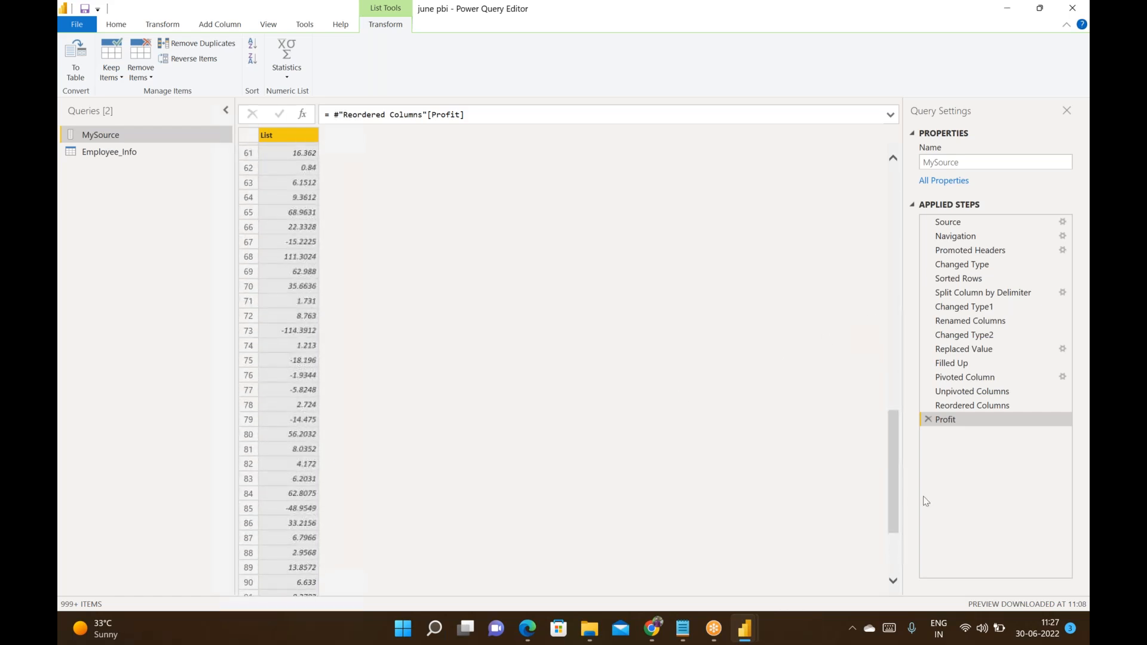
left_click(928, 419)
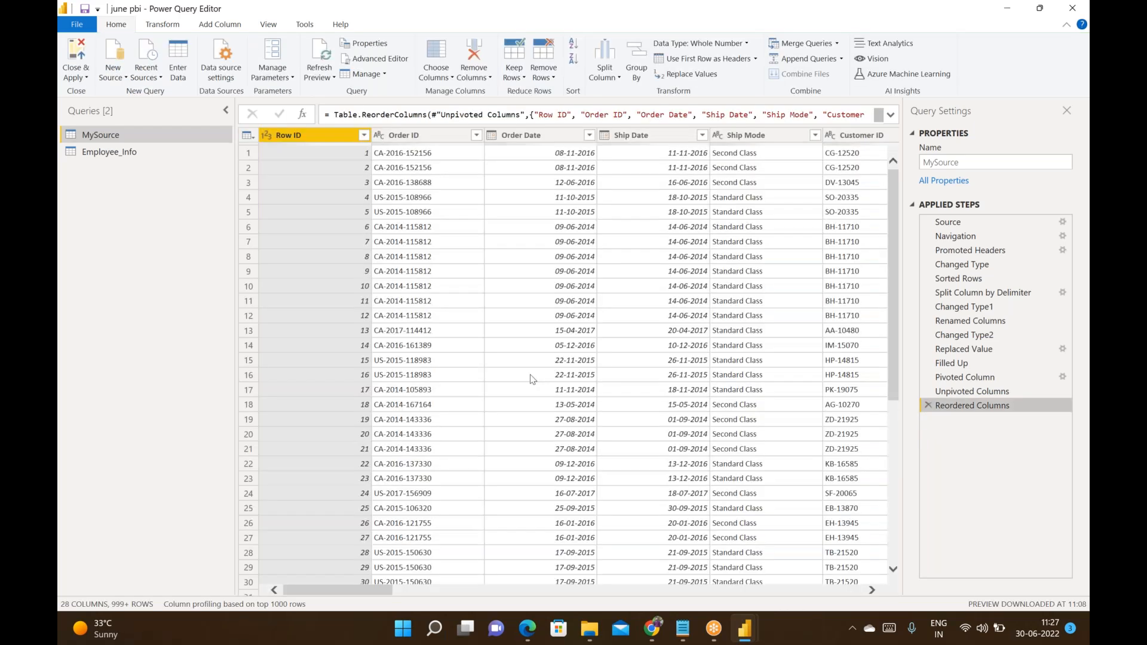
scroll(531, 379, "right", 20)
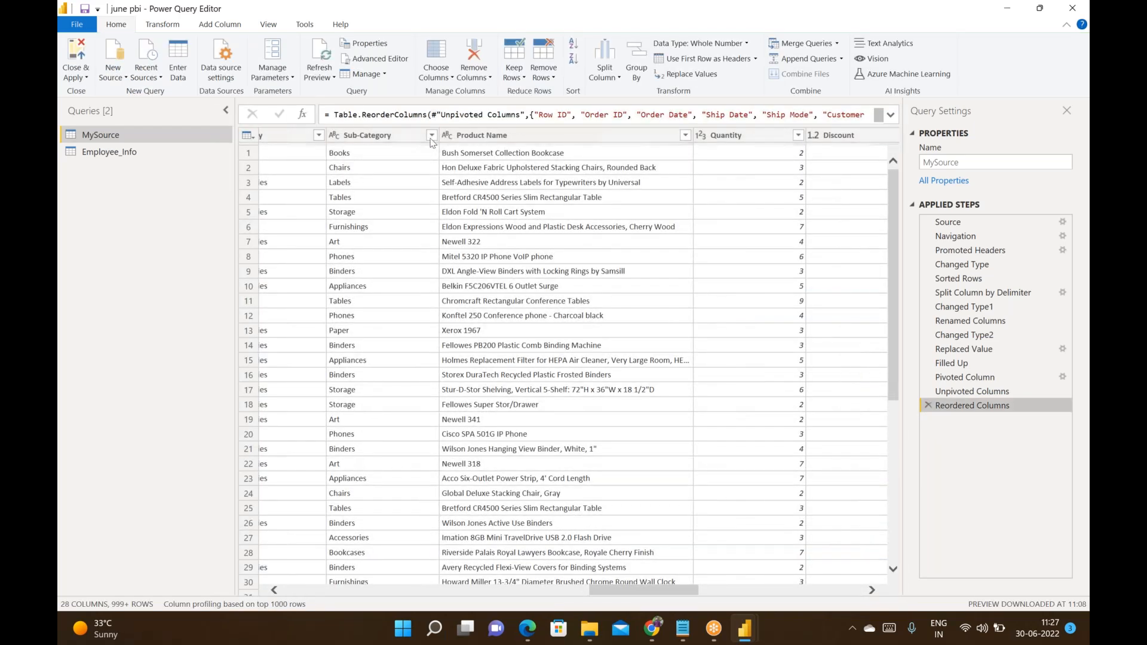
Try converting the Category column to a list
scroll(612, 191, "right", 5)
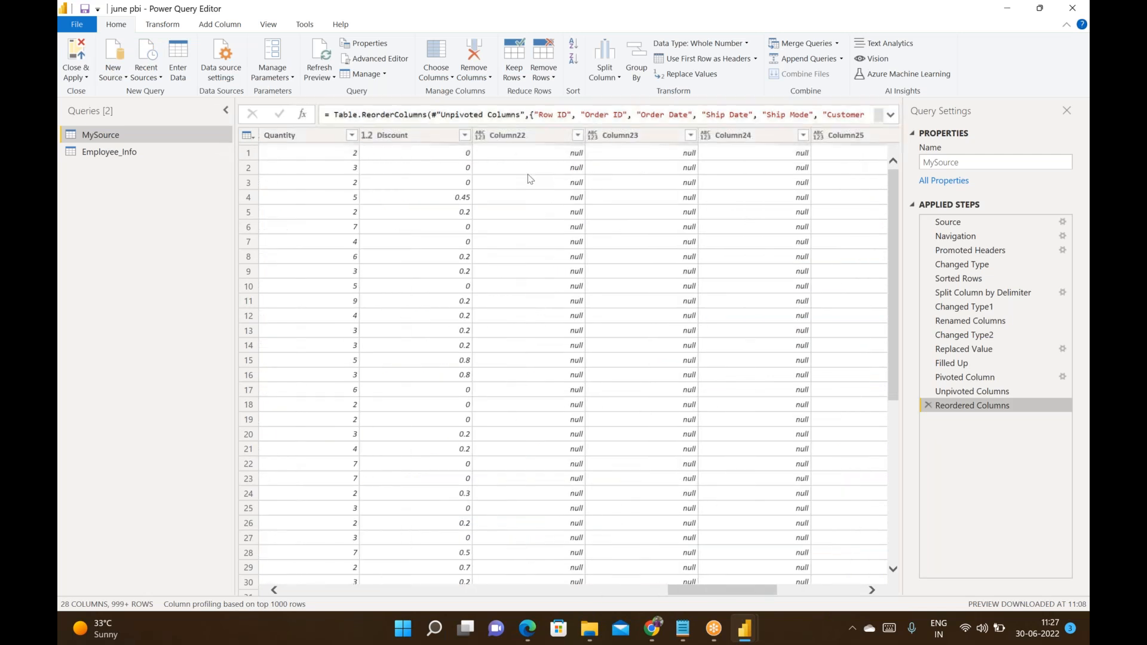
scroll(530, 176, "left", 15)
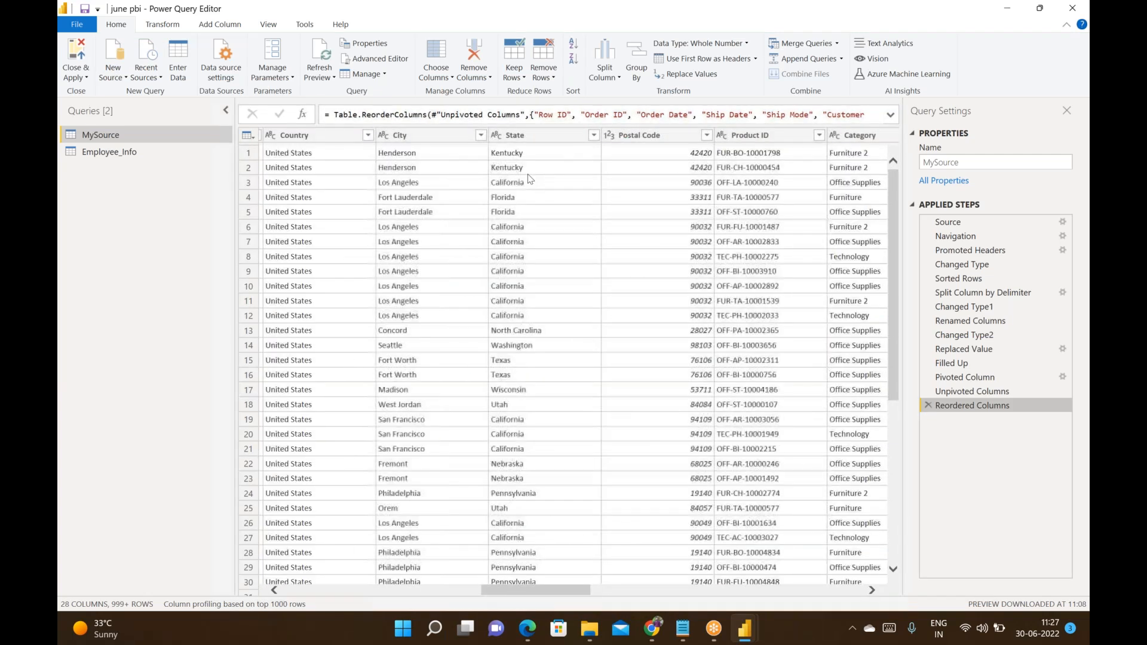
scroll(528, 176, "left", 2)
scroll(440, 179, "left", 4)
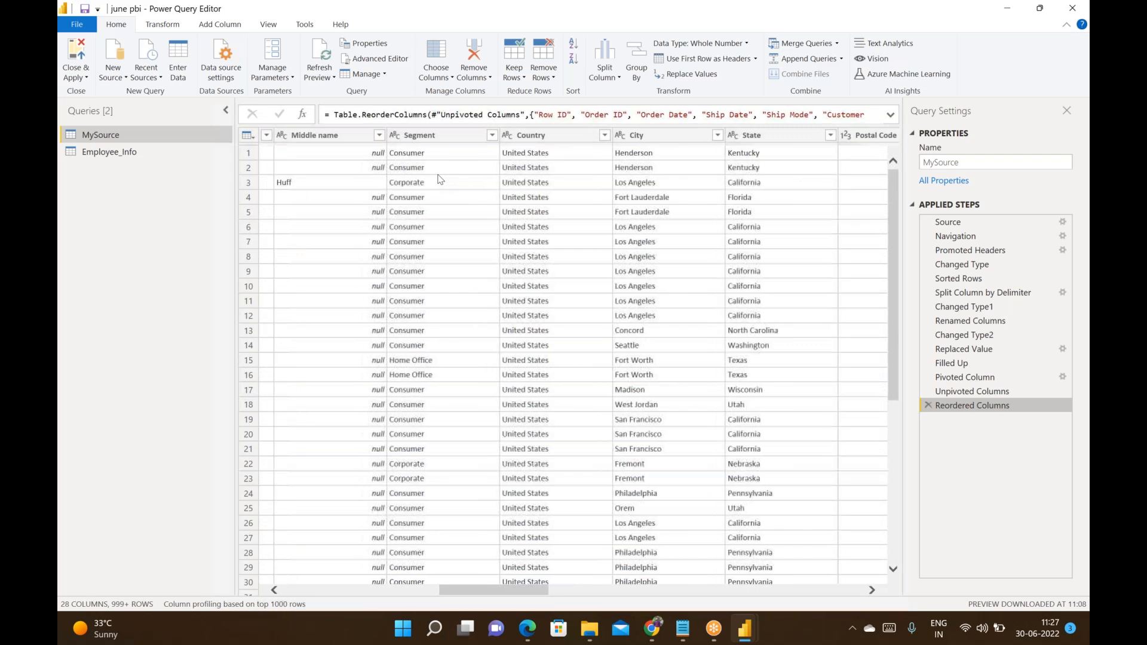
scroll(427, 185, "left", 10)
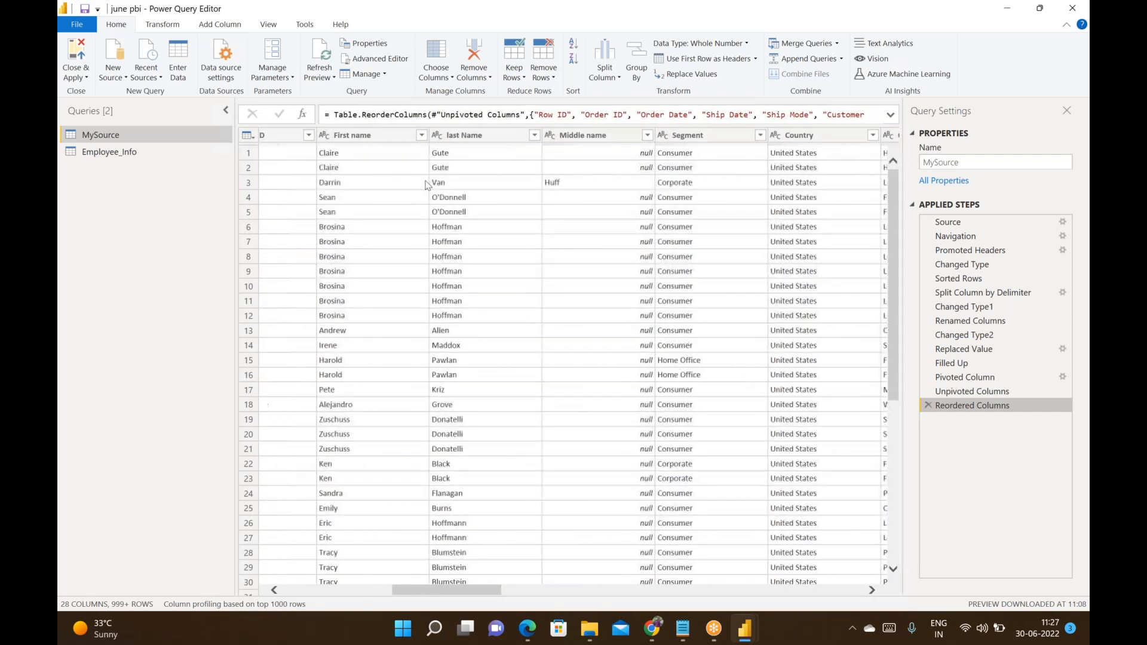
scroll(428, 183, "right", 15)
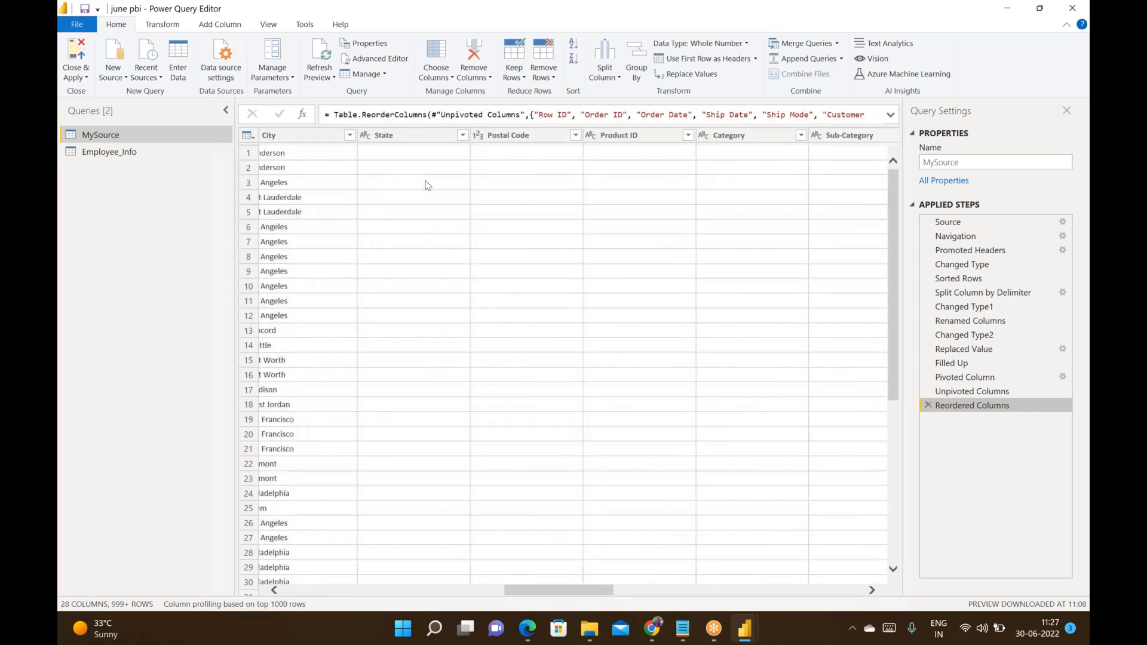
left_click(595, 137)
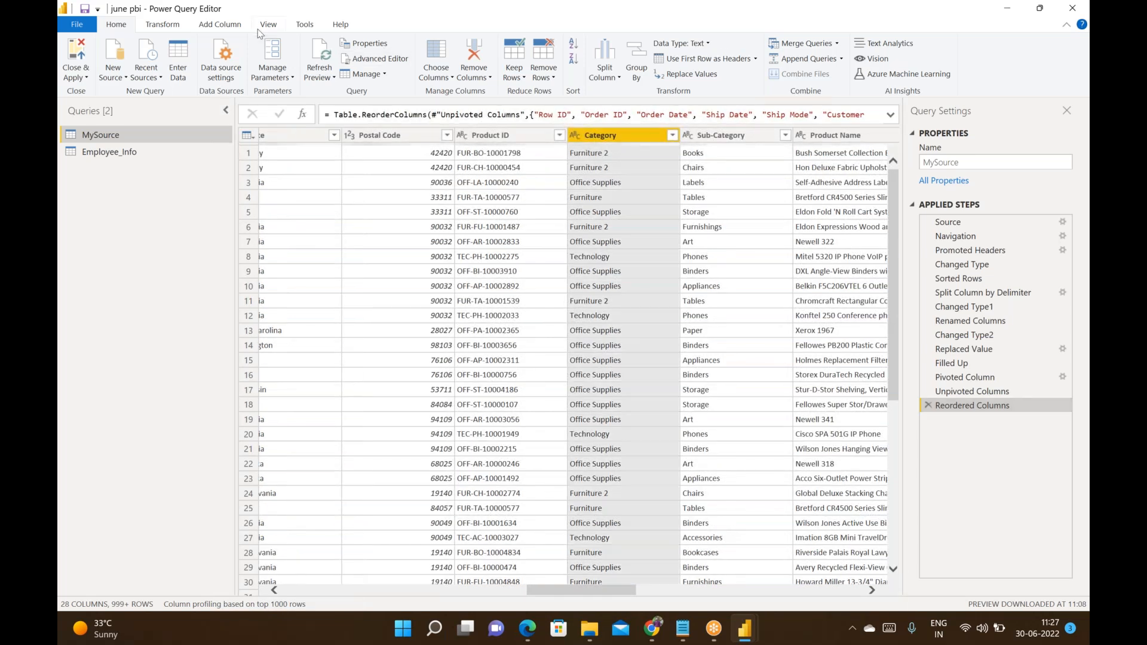
left_click(163, 24)
left_click(371, 73)
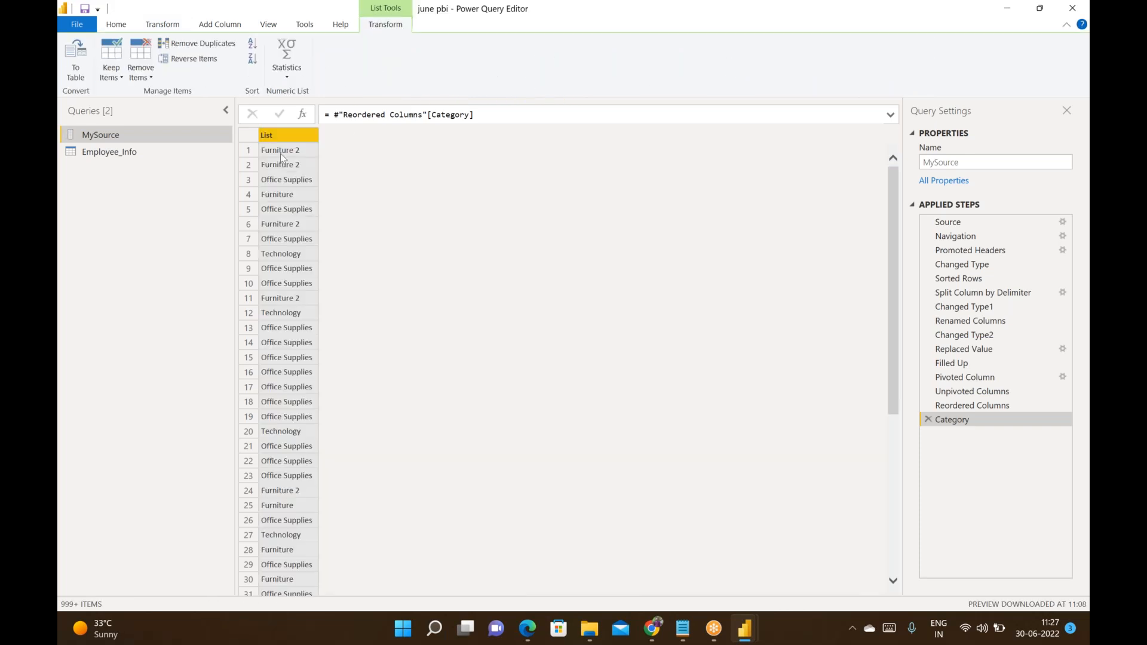
Look through the Category list items and delete the conversion step to restore the full table
scroll(332, 166, "down", 7)
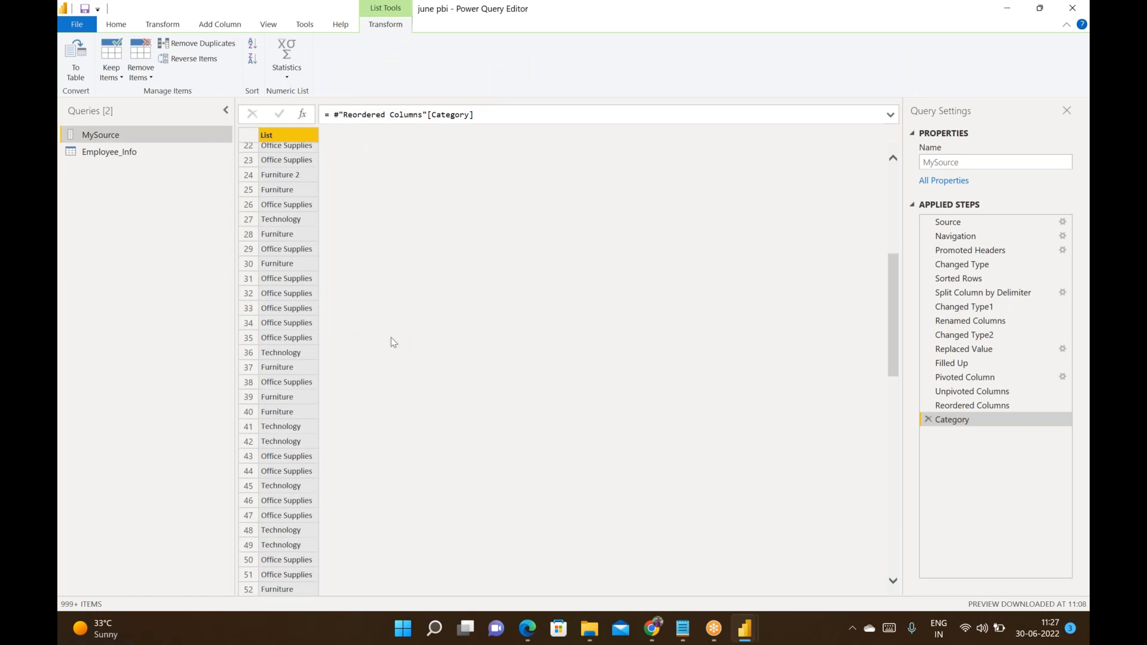
scroll(391, 338, "down", 7)
scroll(526, 313, "down", 6)
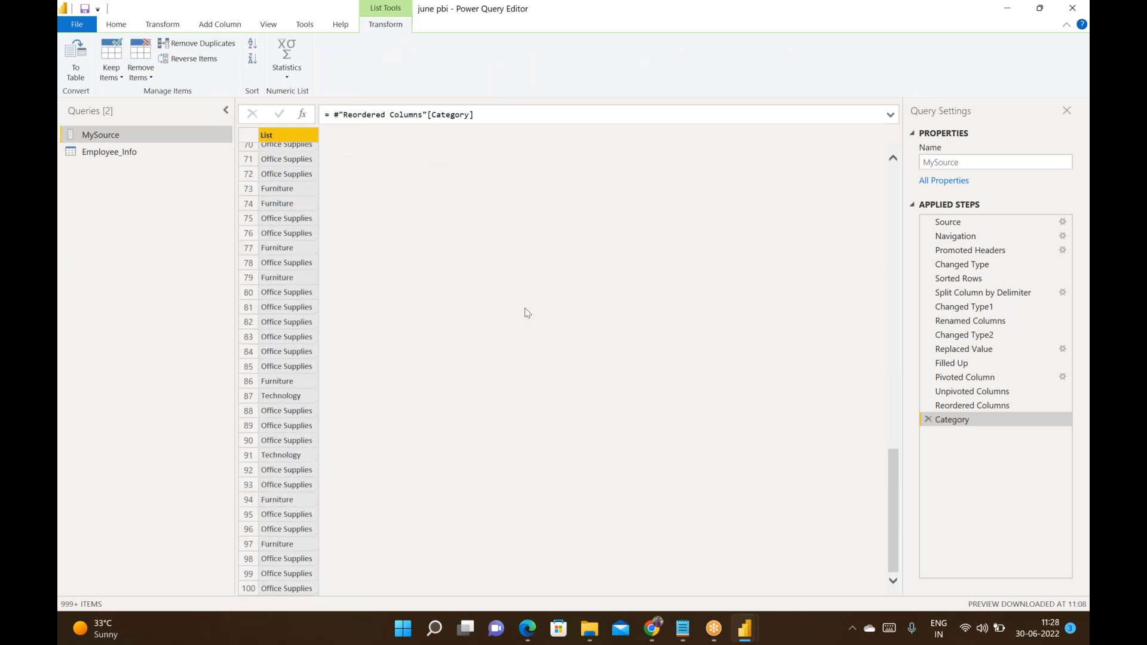
left_click(928, 419)
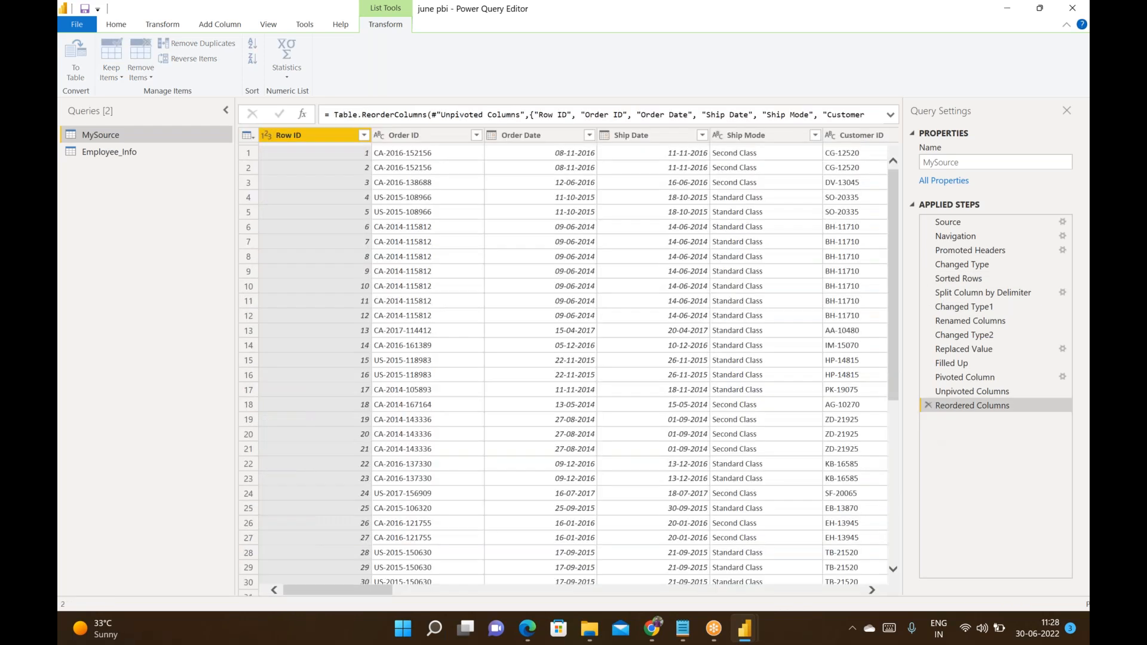
Review the column splitting and text formatting options, and check which text tools apply to the Order ID and Ship Mode columns
left_click(178, 29)
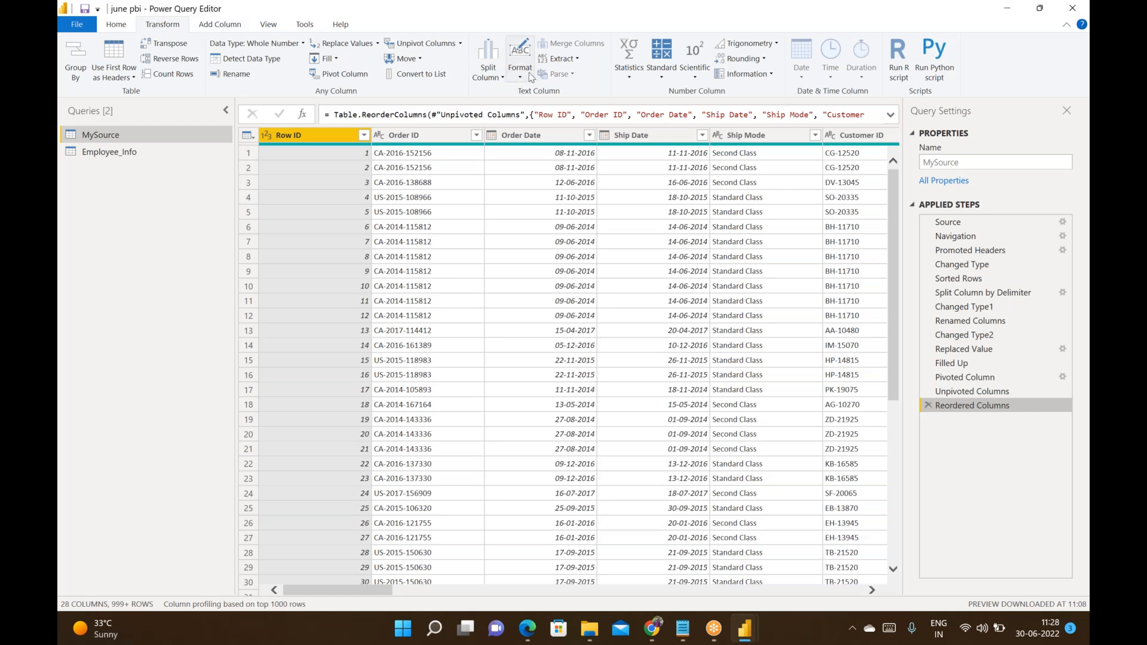
left_click(495, 75)
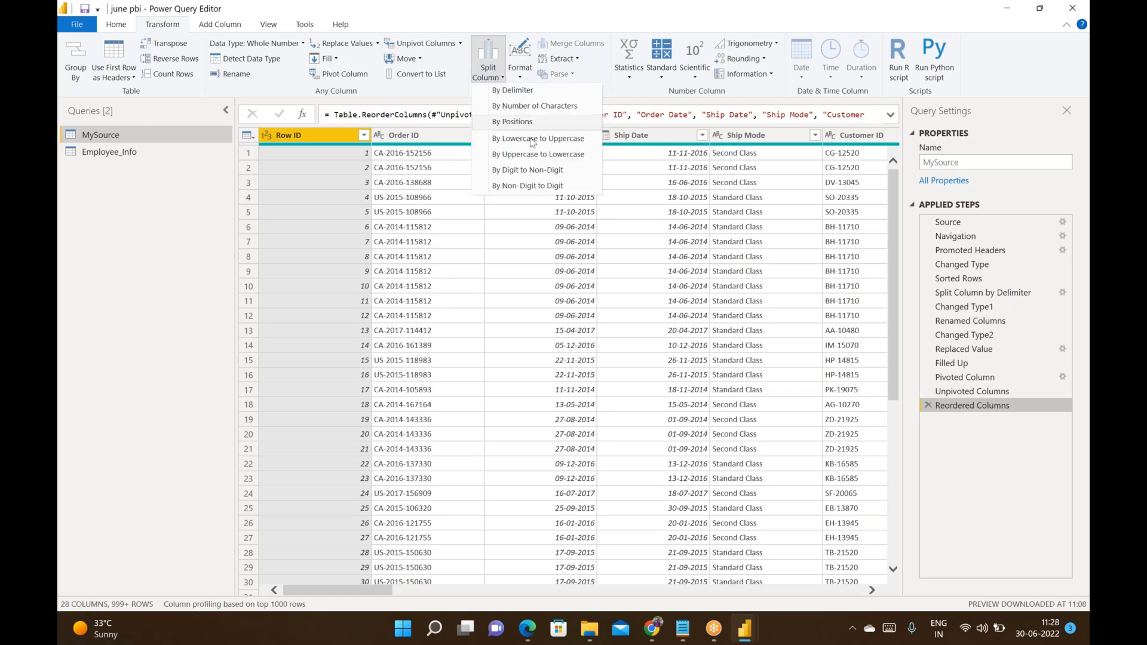
left_click(624, 107)
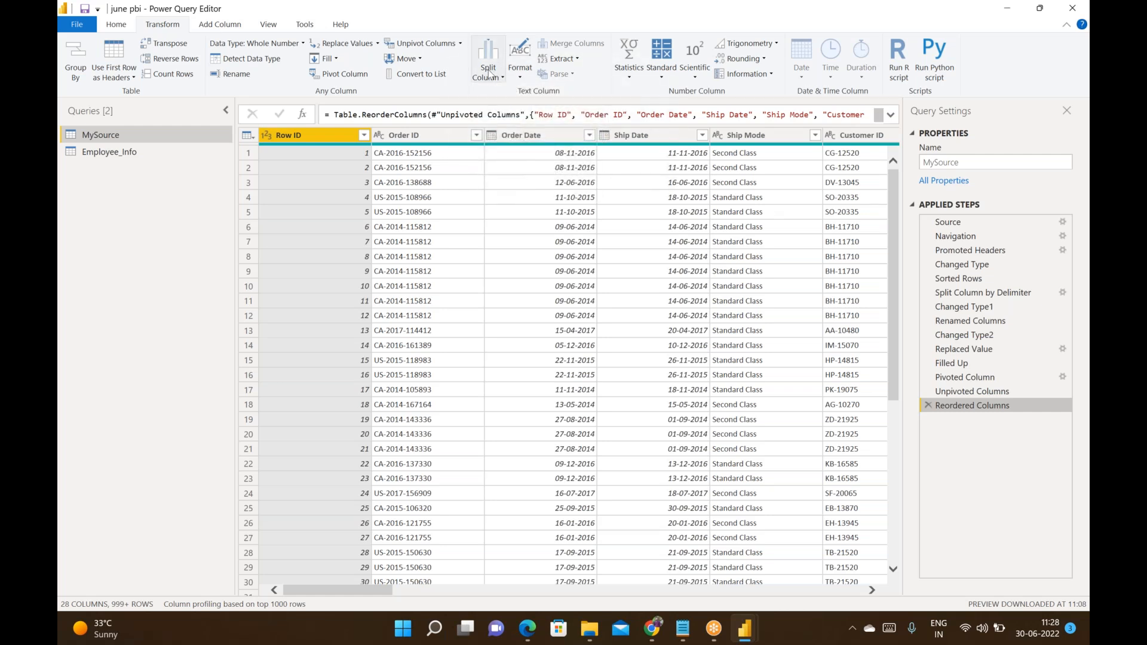
left_click(522, 76)
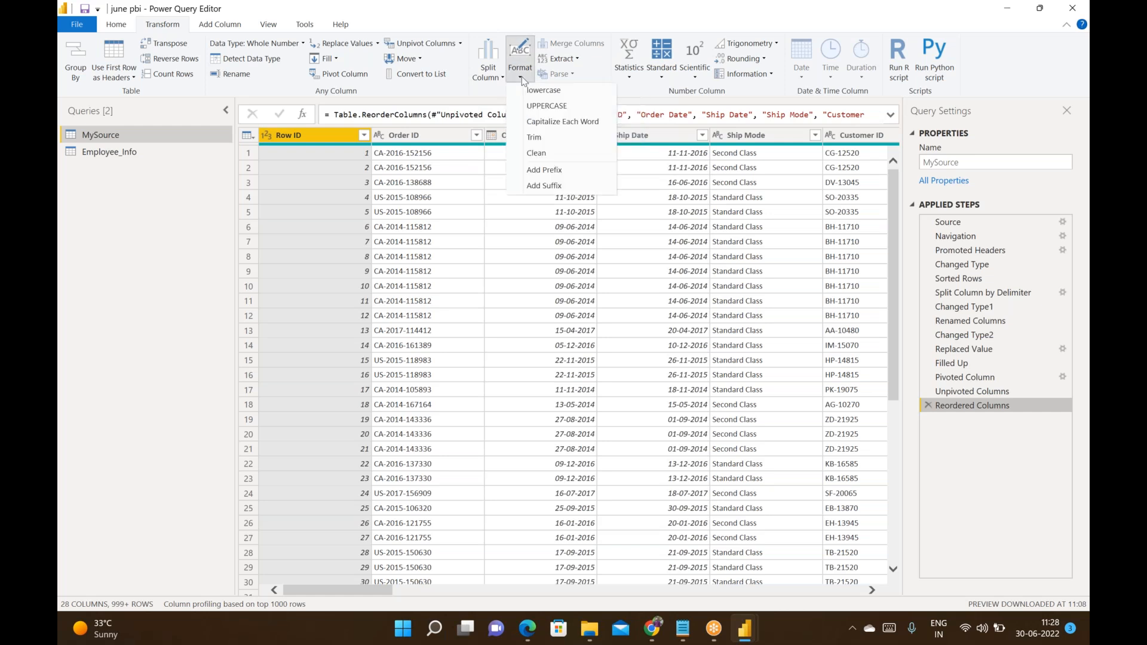
left_click(418, 143)
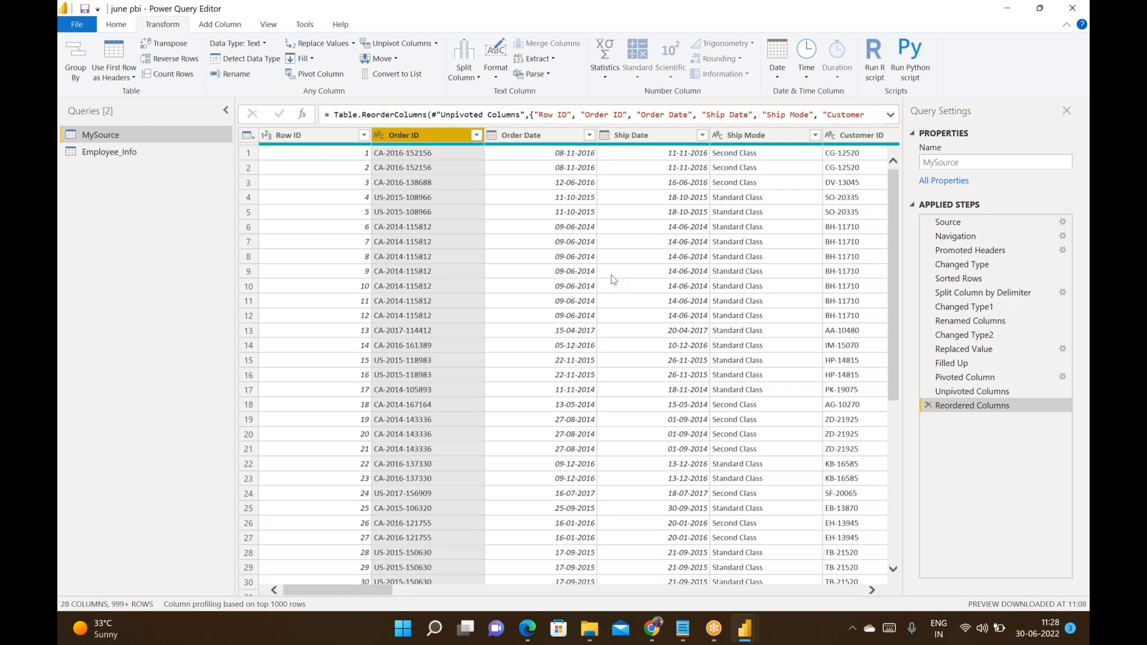
scroll(613, 280, "right", 3)
left_click(490, 135)
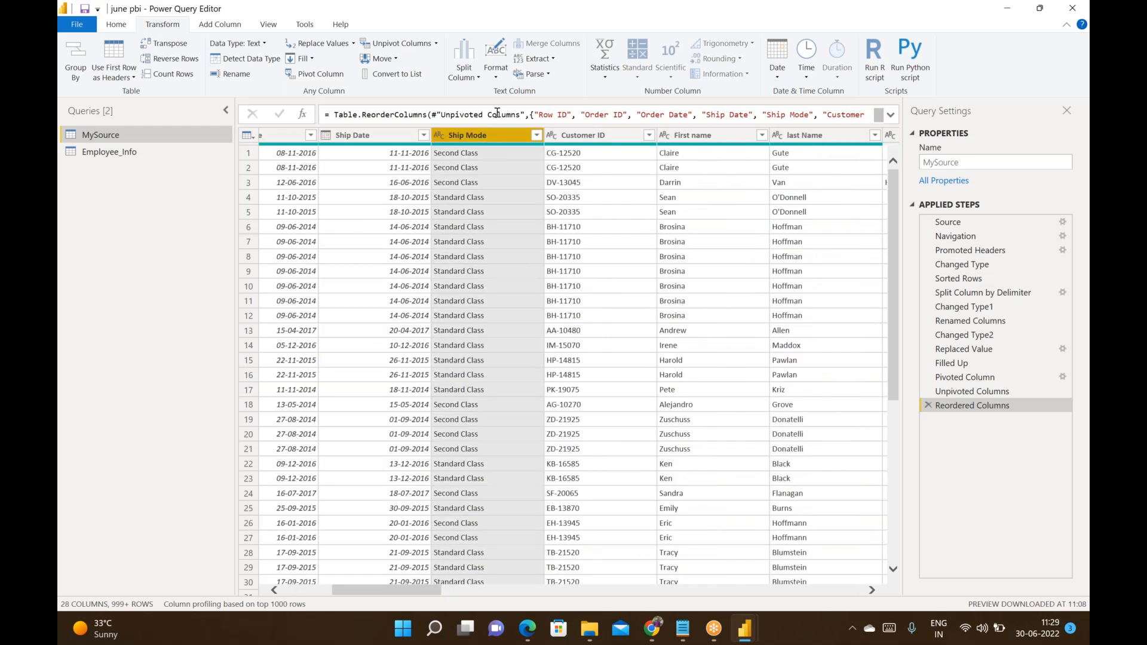
mouse_move(477, 148)
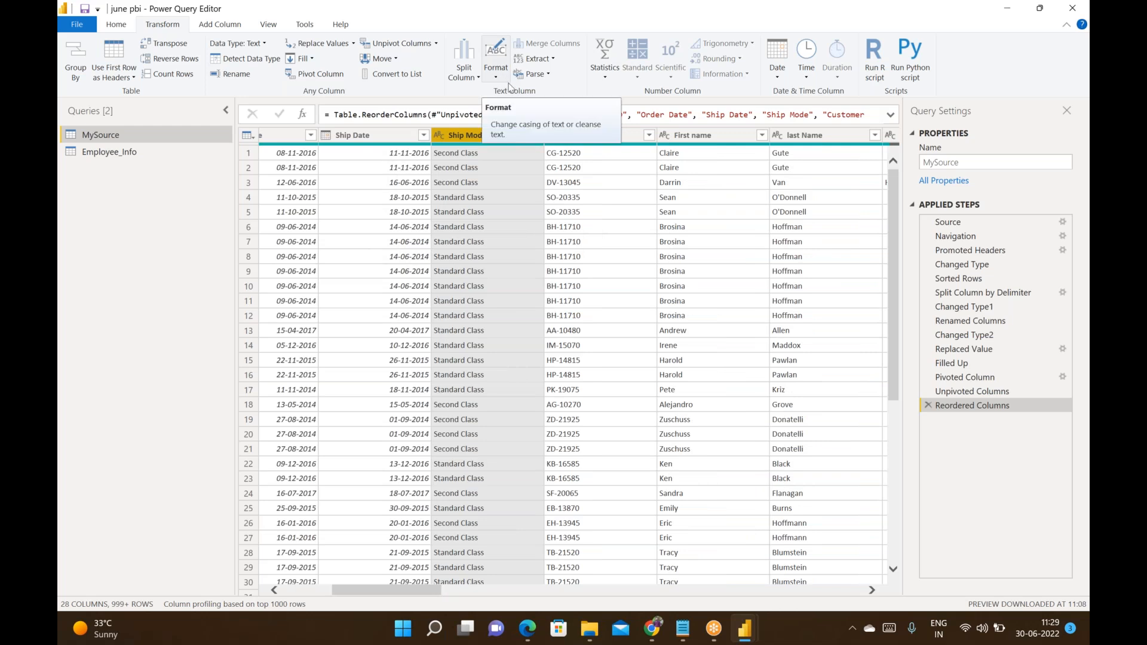
Compare the text, number and date transformations available for the Discount, Column24 and Order Date columns
scroll(645, 324, "right", 10)
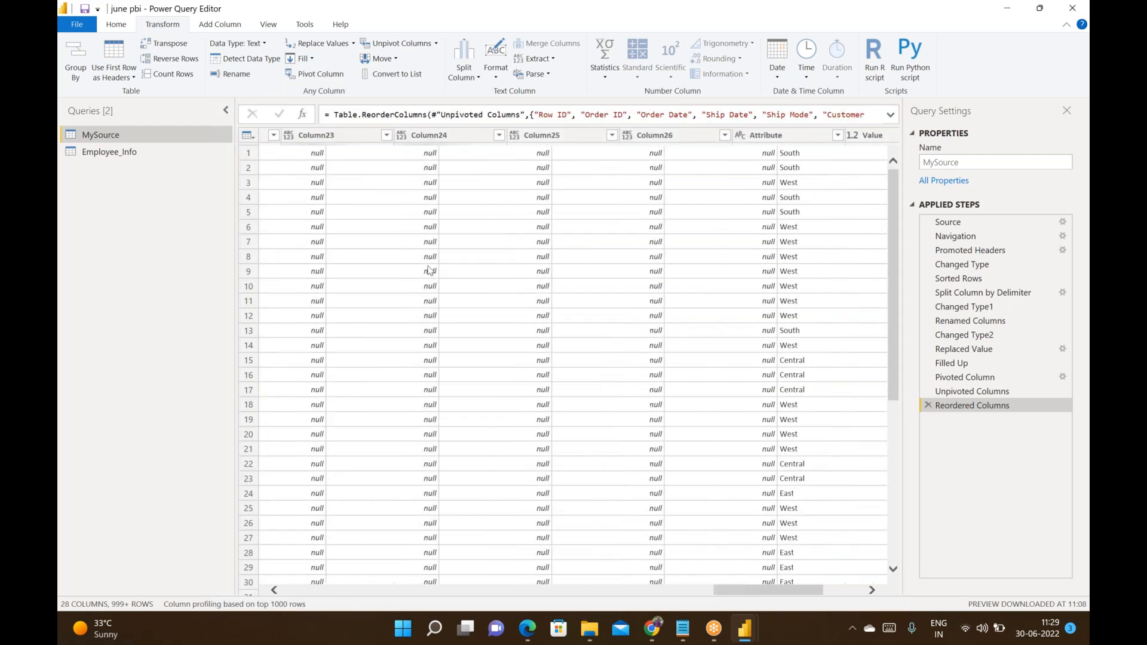
scroll(429, 270, "left", 5)
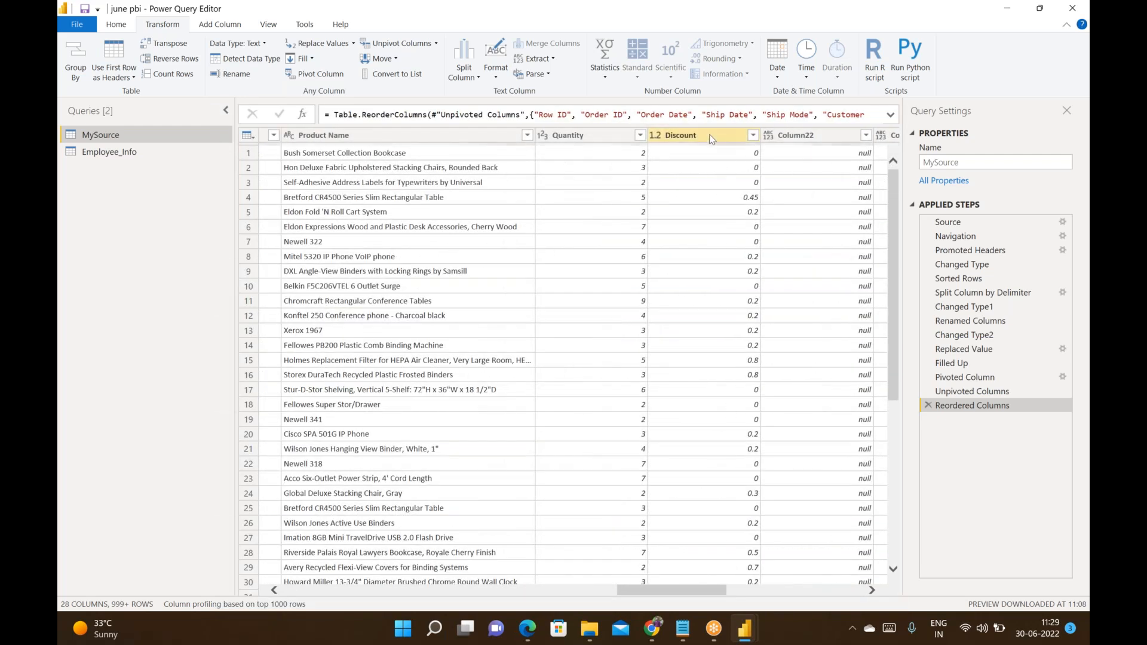
left_click(693, 135)
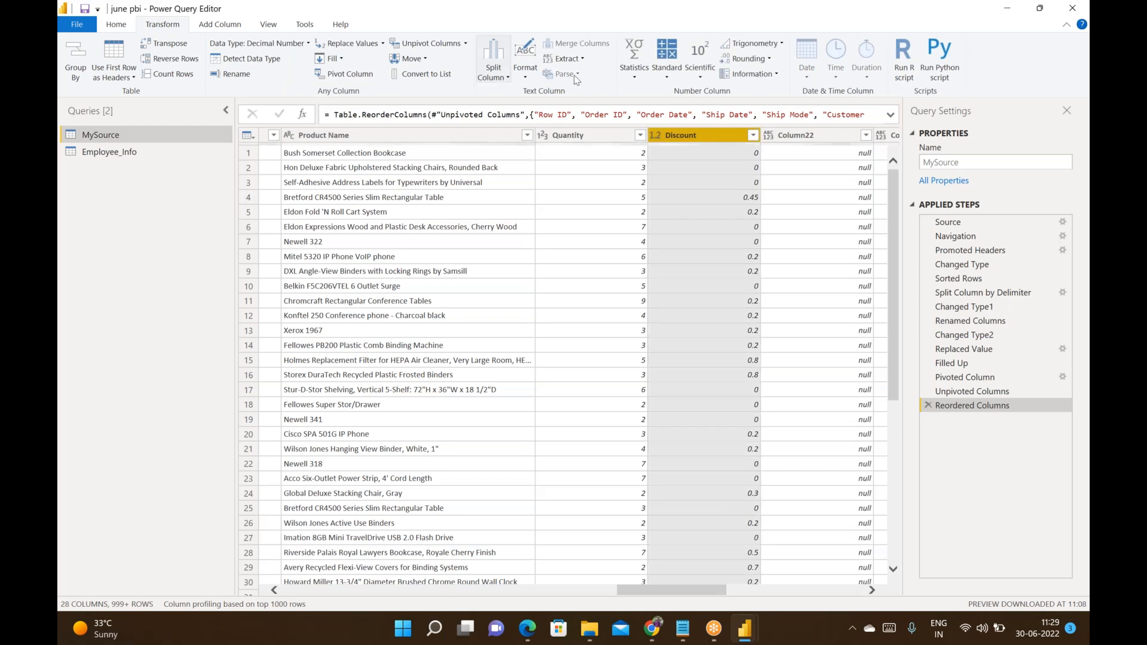
scroll(712, 209, "right", 5)
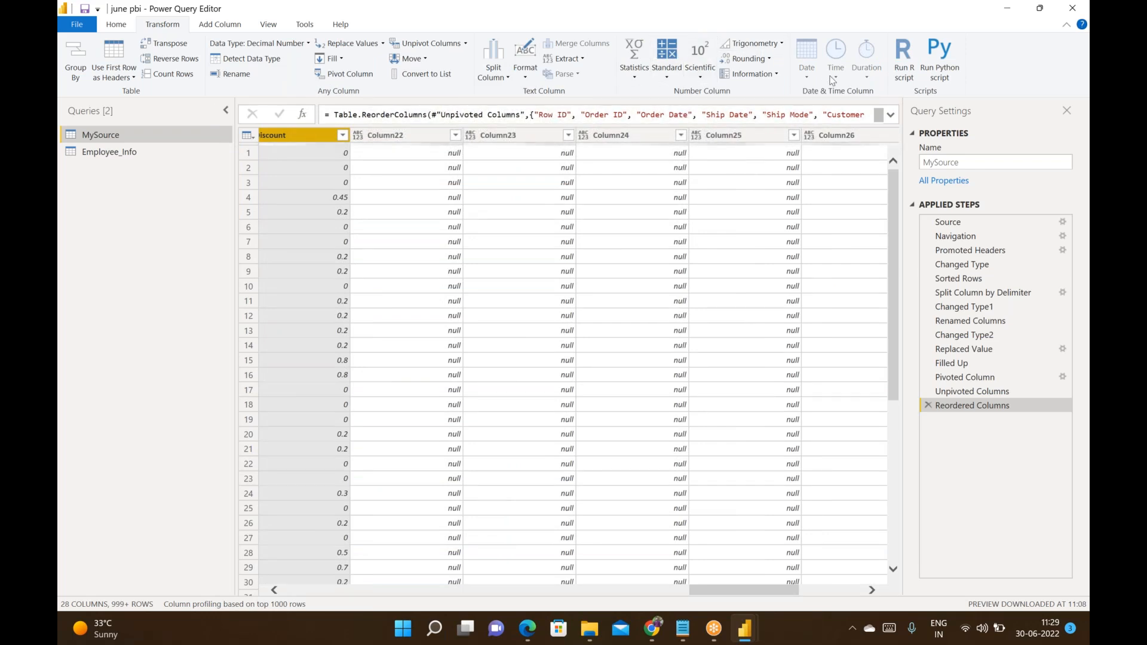
left_click(610, 135)
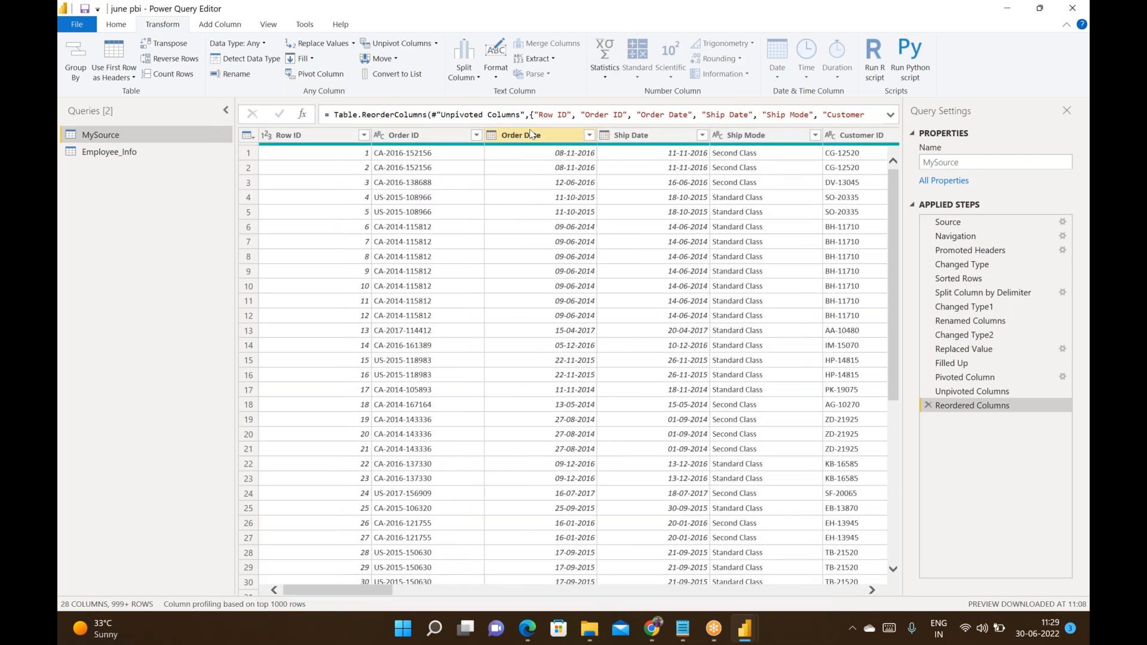
left_click(532, 134)
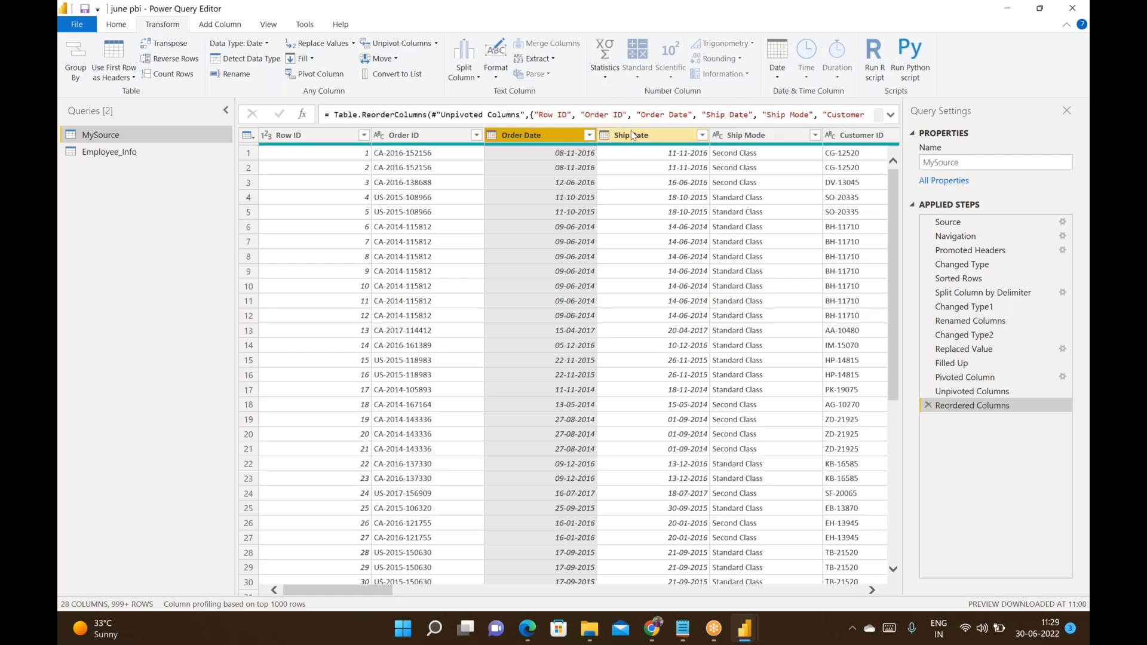
scroll(626, 257, "right", 10)
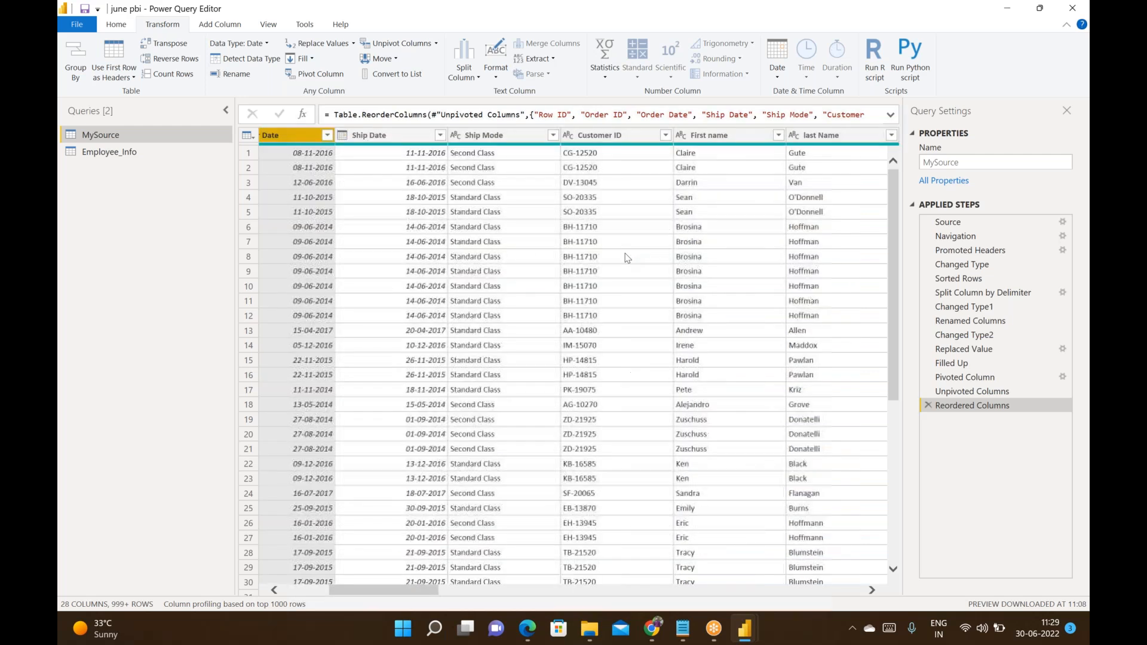
scroll(640, 285, "right", 10)
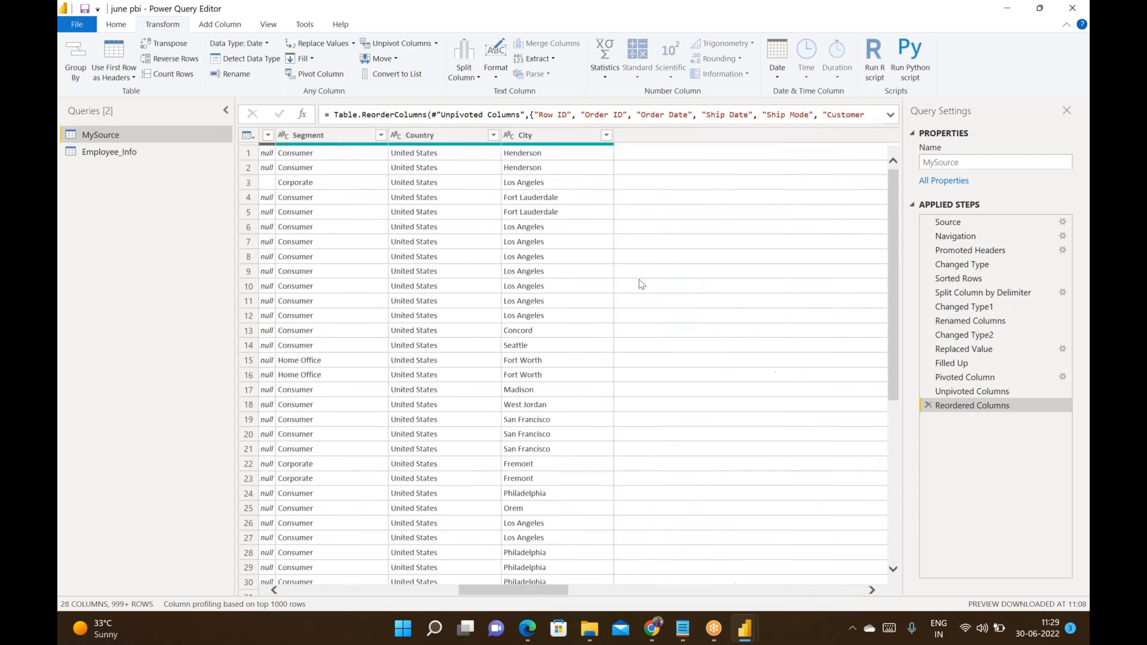
scroll(642, 255, "right", 10)
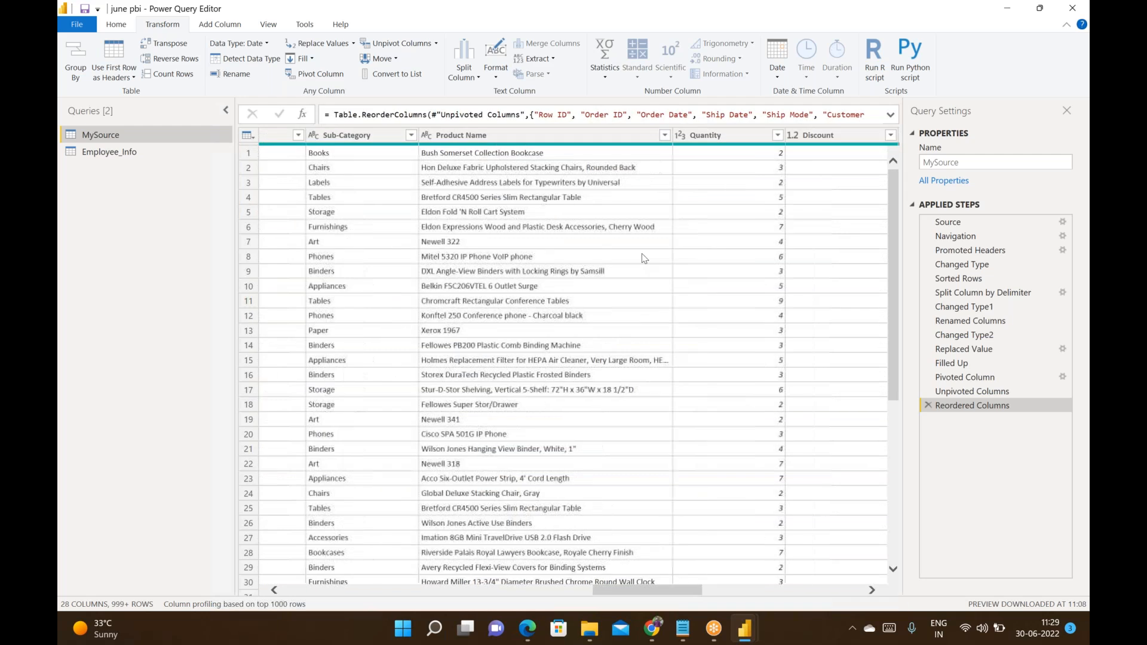
left_click(711, 136)
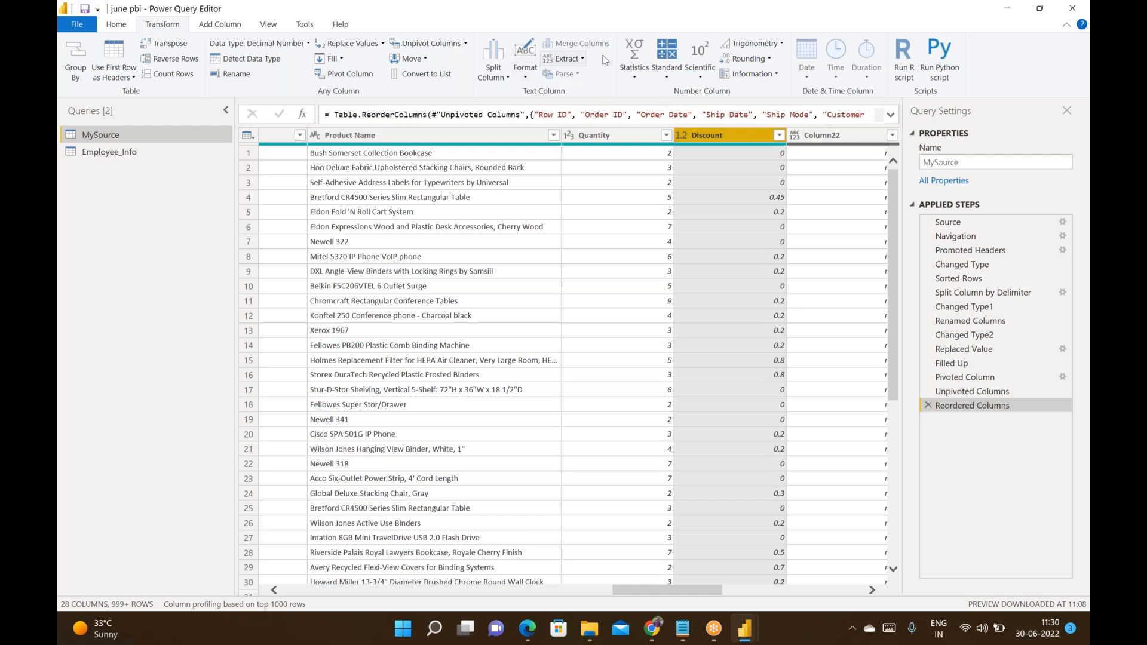
Format the Ship Mode column's text as lowercase, and from there as UPPERCASE
scroll(486, 270, "left", 10)
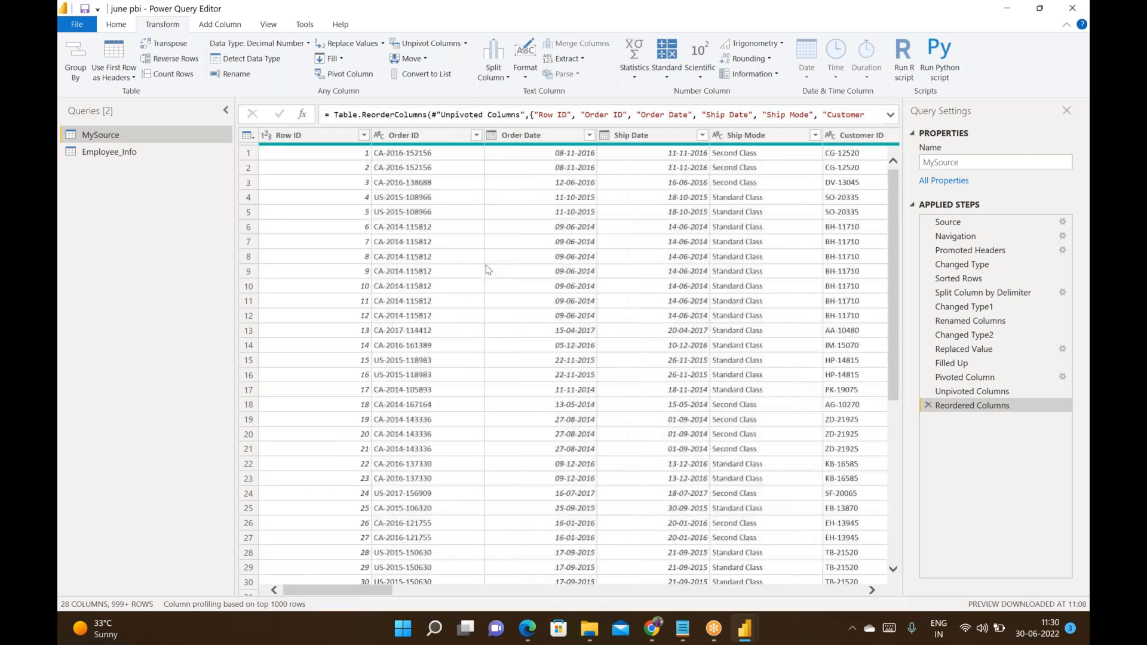
left_click(740, 136)
left_click(493, 77)
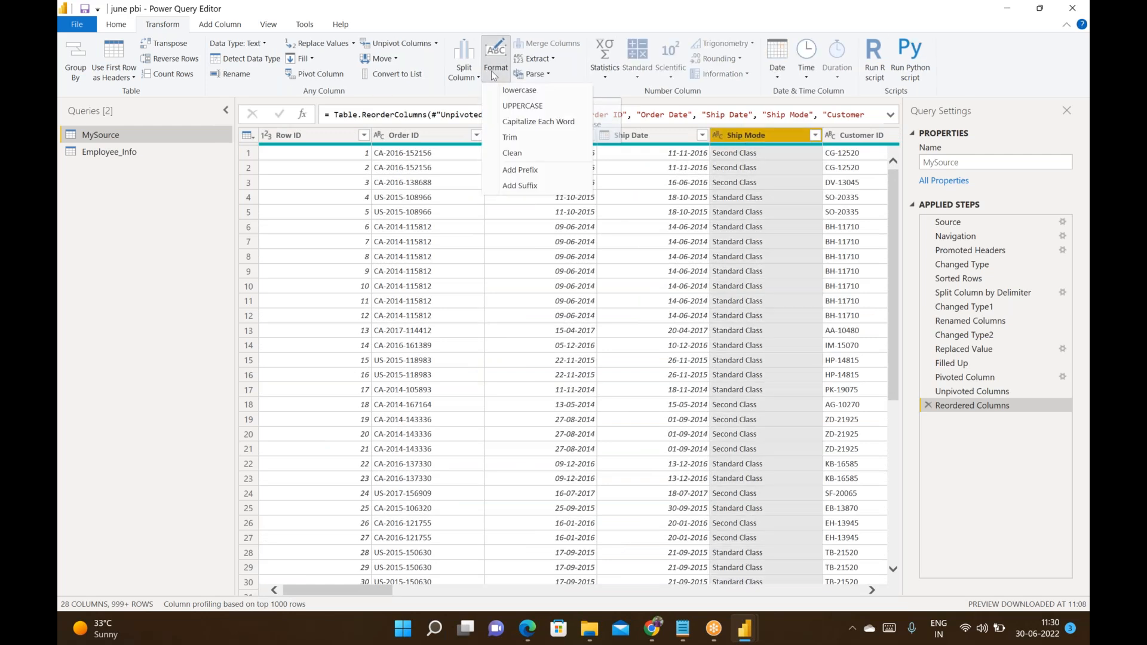
left_click(517, 90)
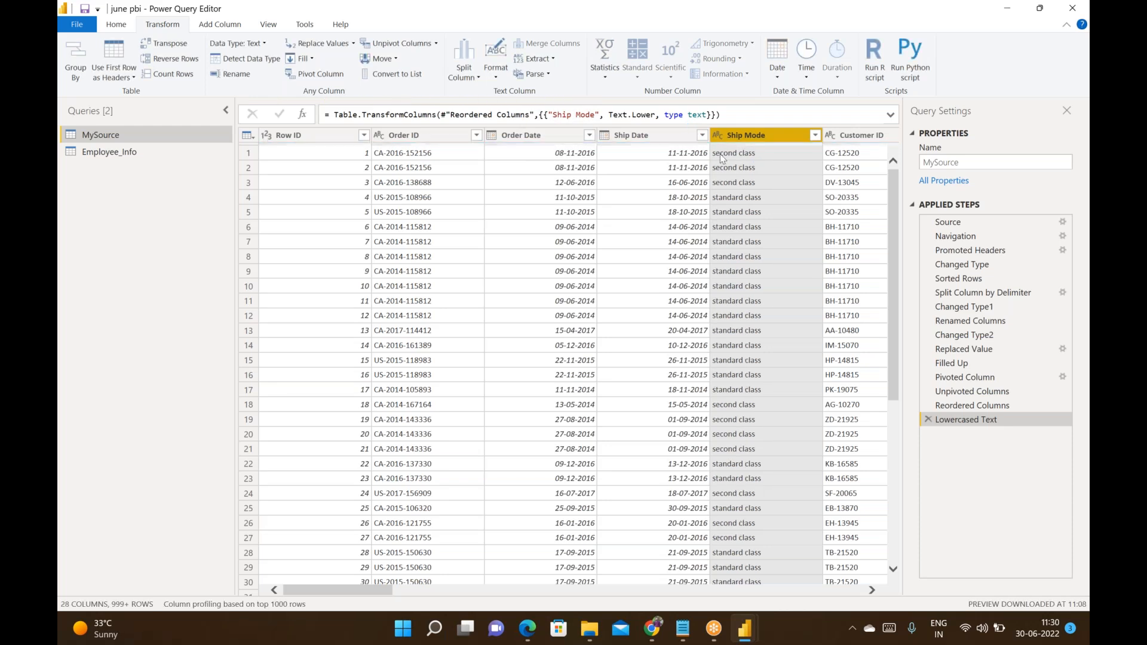
left_click(496, 75)
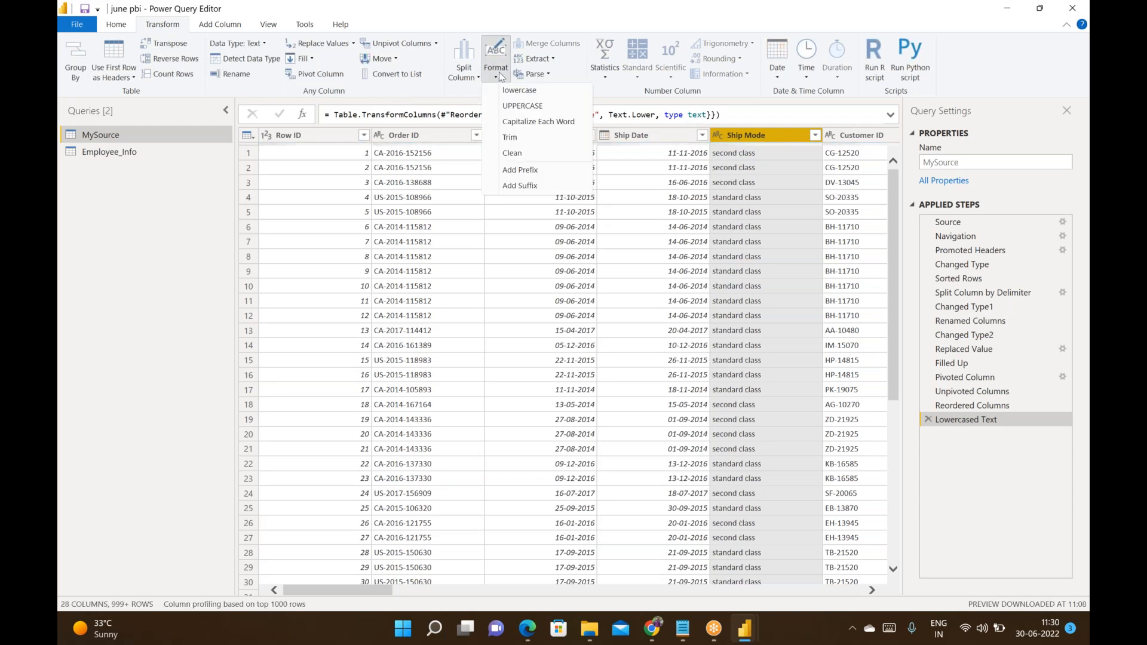
left_click(519, 106)
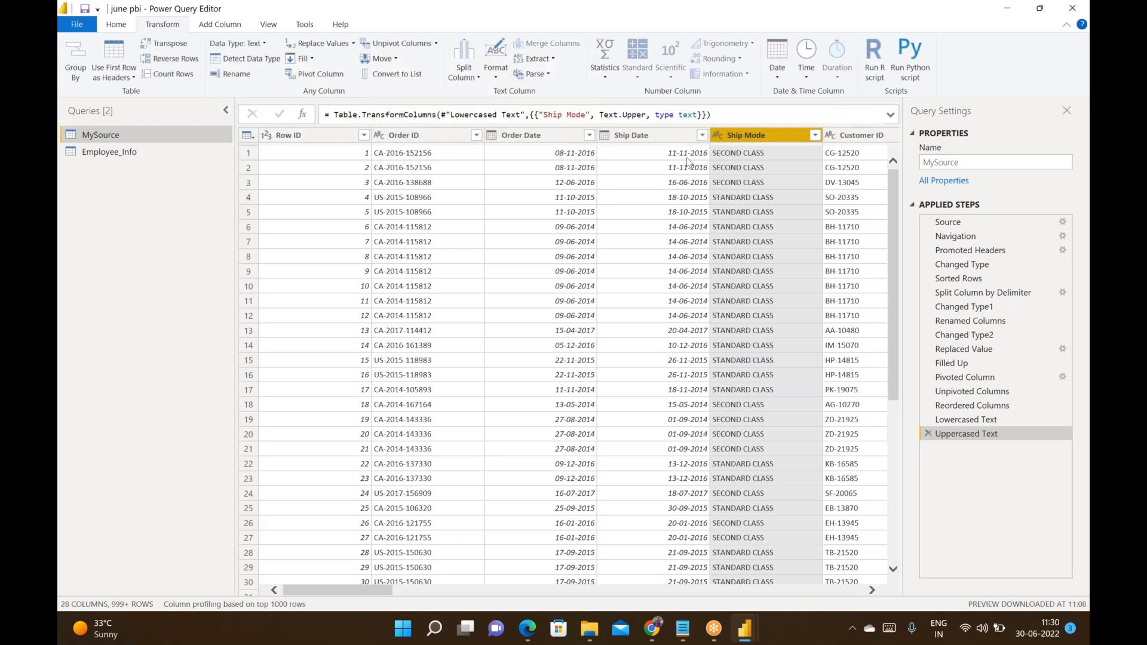
Capitalize each word in the Ship Mode column and apply Trim to its text
left_click(497, 78)
left_click(538, 121)
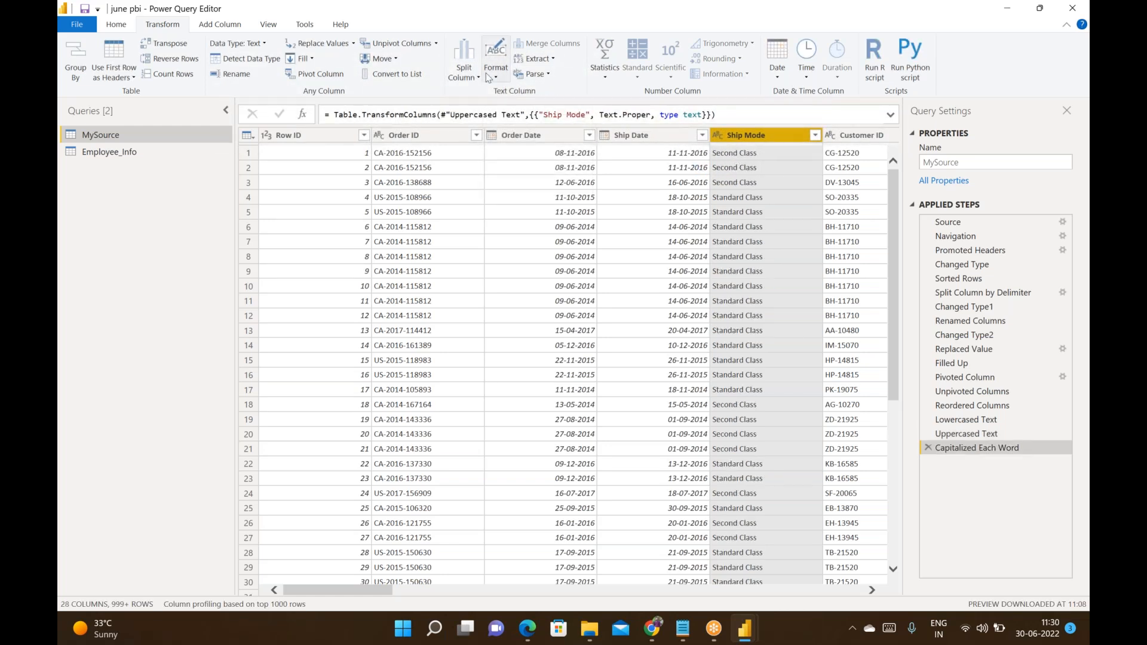
left_click(496, 68)
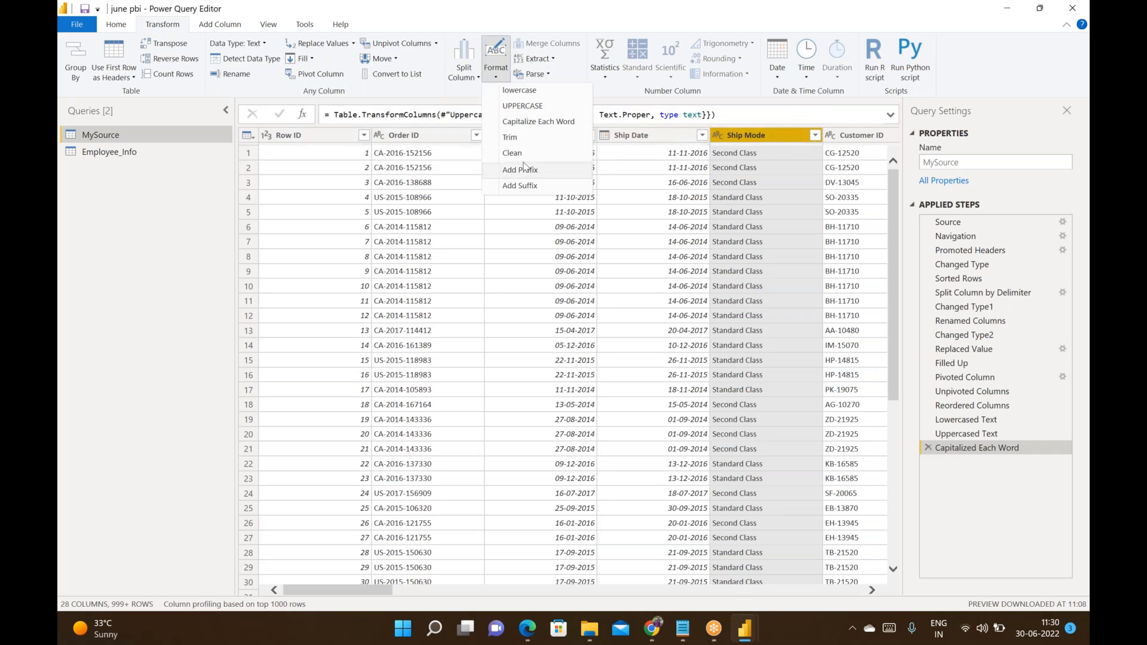
left_click(525, 139)
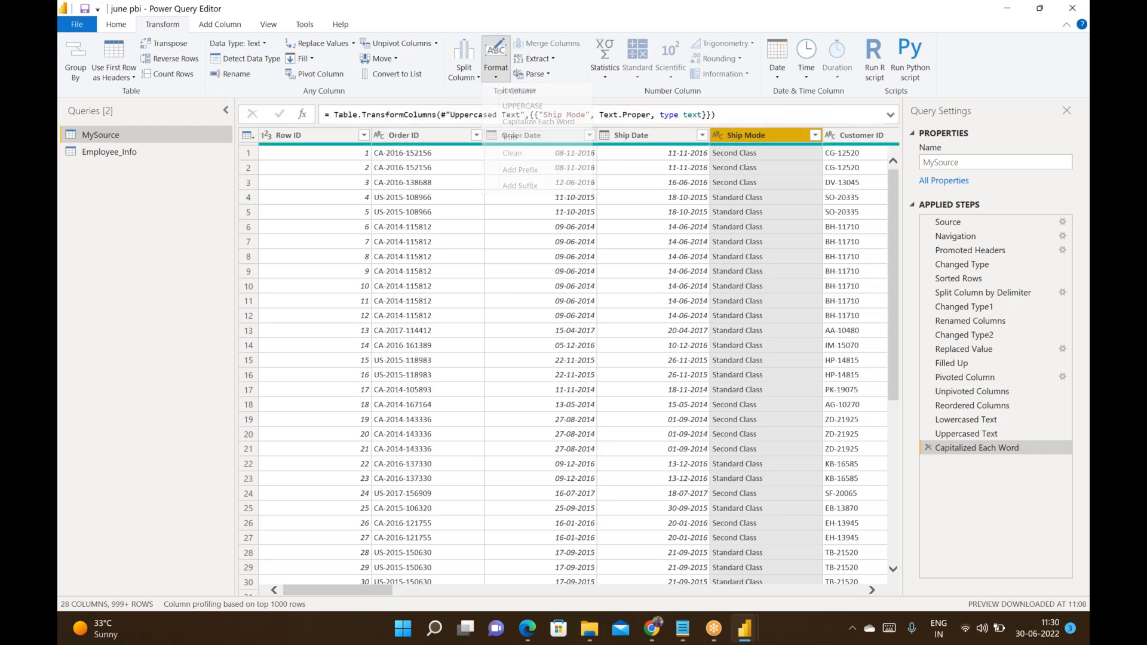
Add the prefix "Mr" to the values in the Ship Mode column
left_click(496, 72)
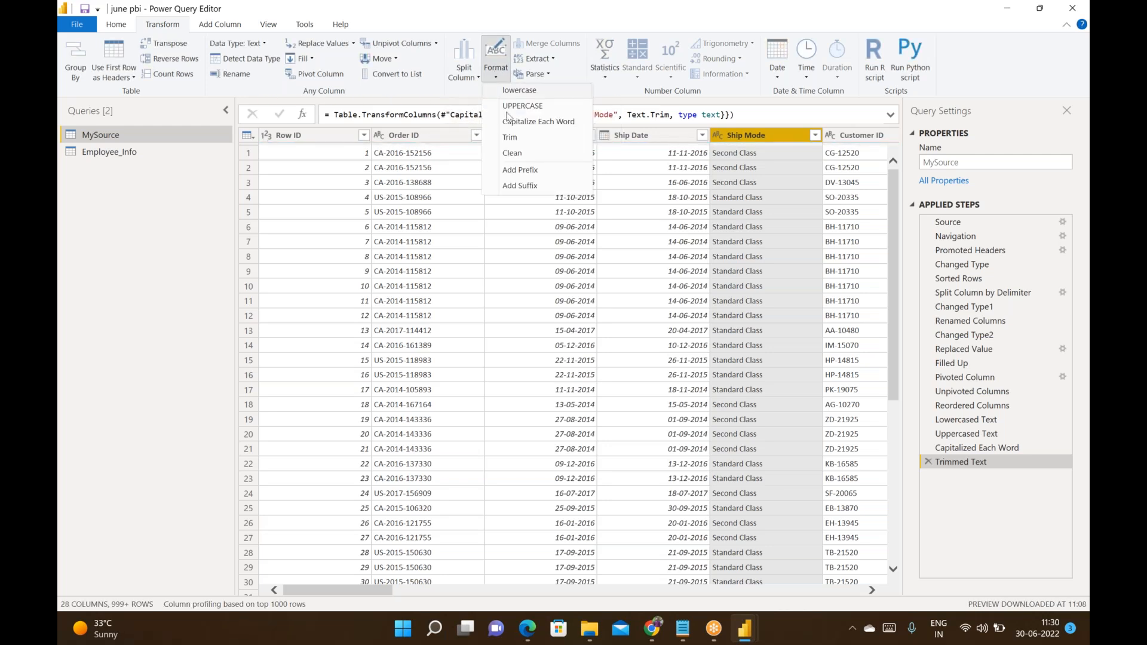
left_click(518, 171)
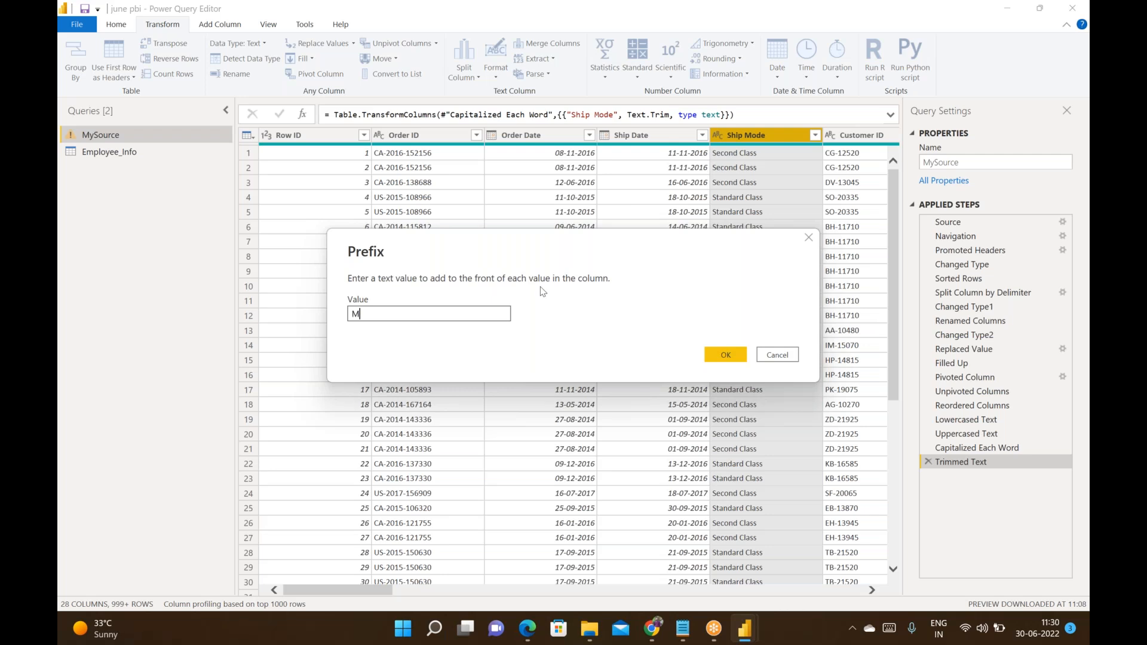
left_click(725, 354)
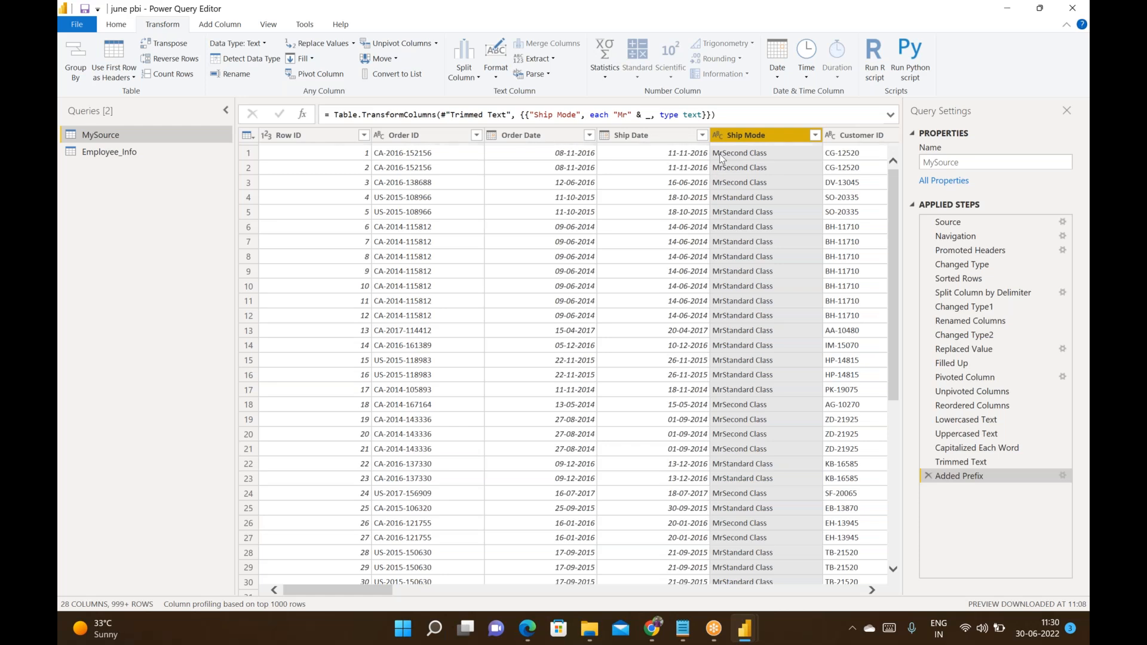
Delete the Added Prefix and Trimmed Text steps from the MySource query's applied steps
left_click(928, 475)
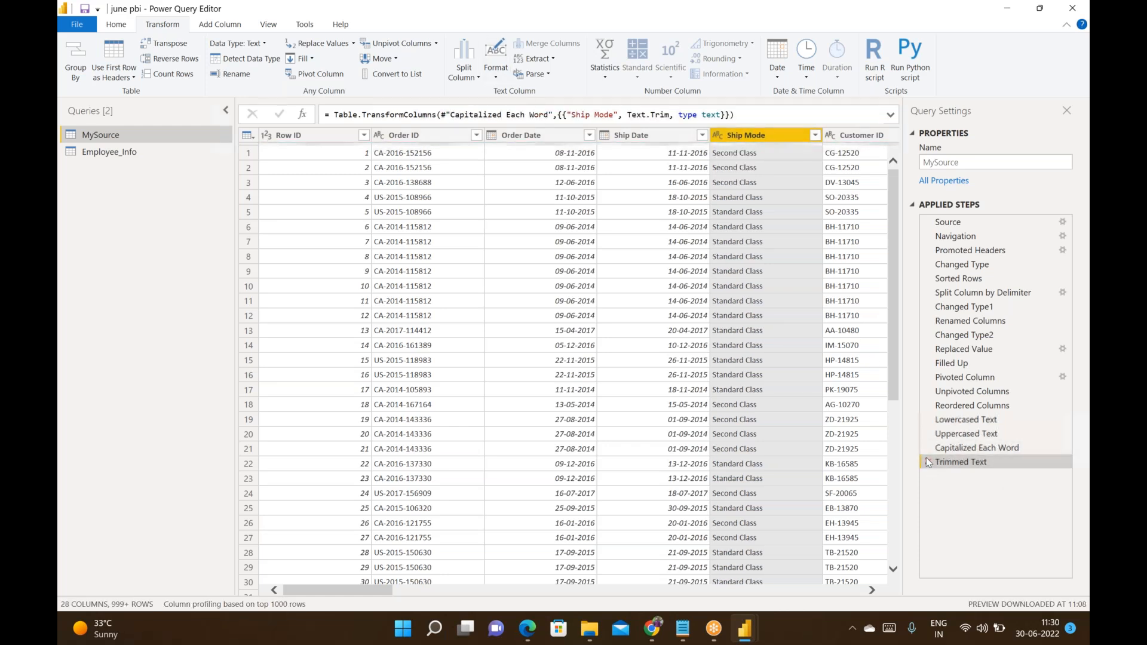
left_click(926, 458)
Merge the last Name and First name columns, in that order, into a column named Merged with an Equals Sign separator
scroll(567, 359, "right", 3)
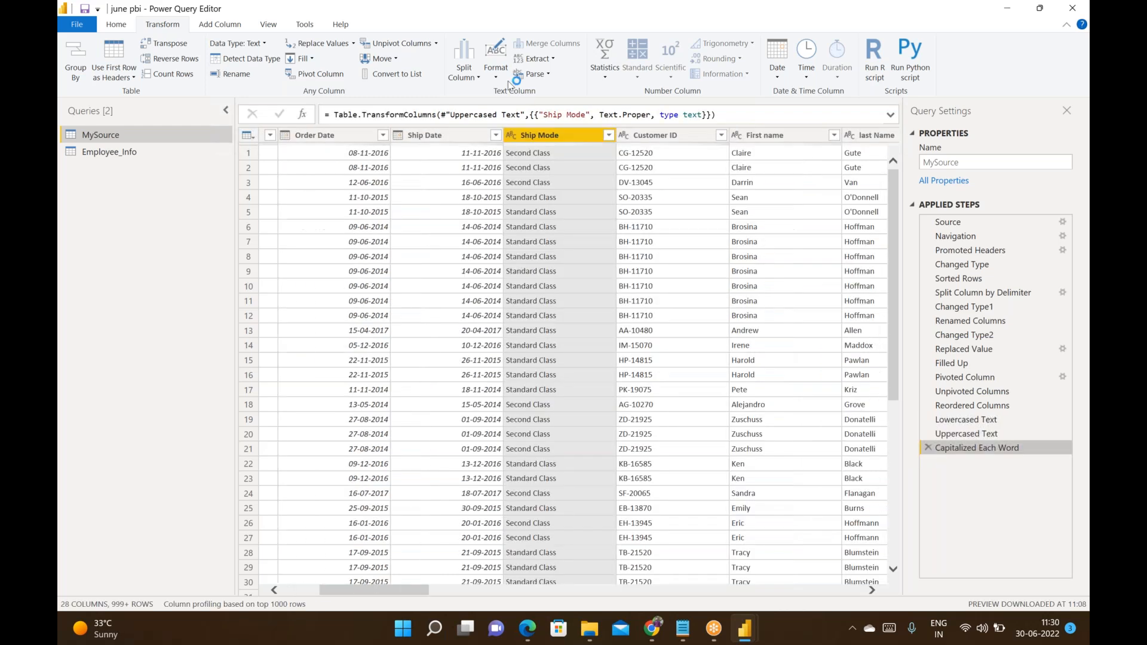
left_click(494, 70)
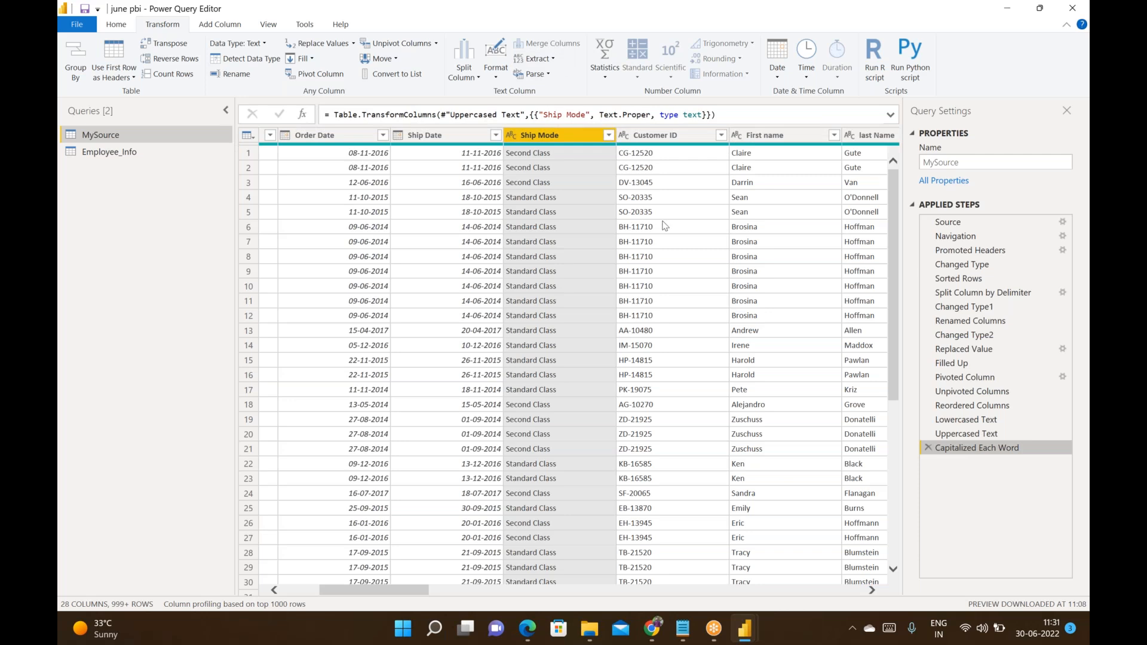
scroll(660, 222, "right", 3)
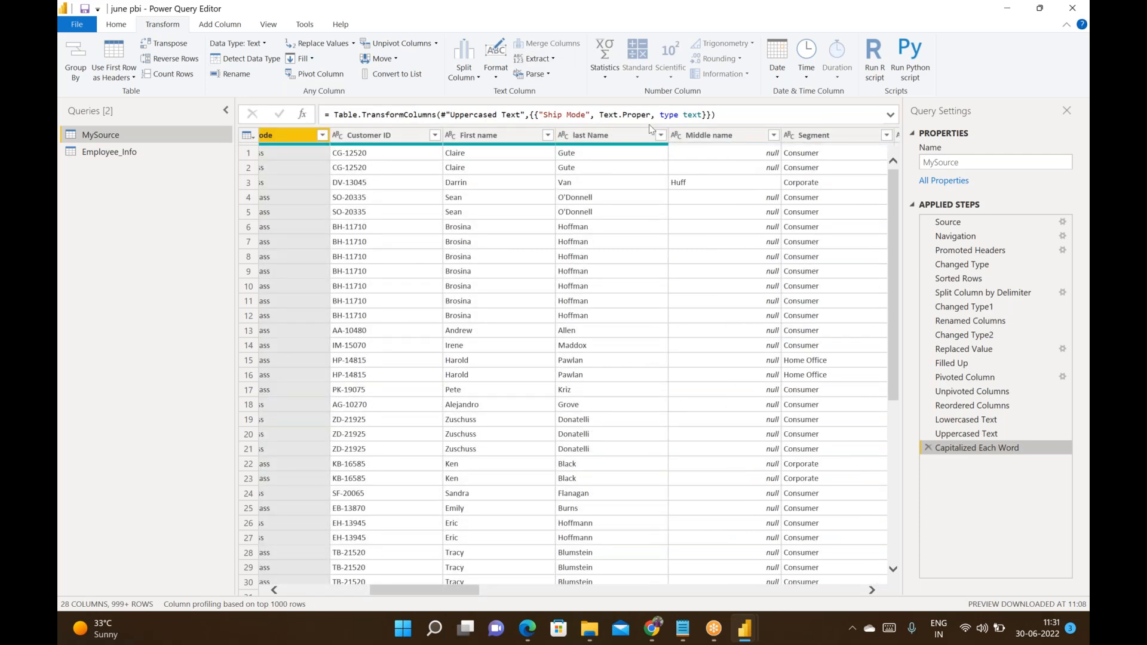
left_click(609, 136)
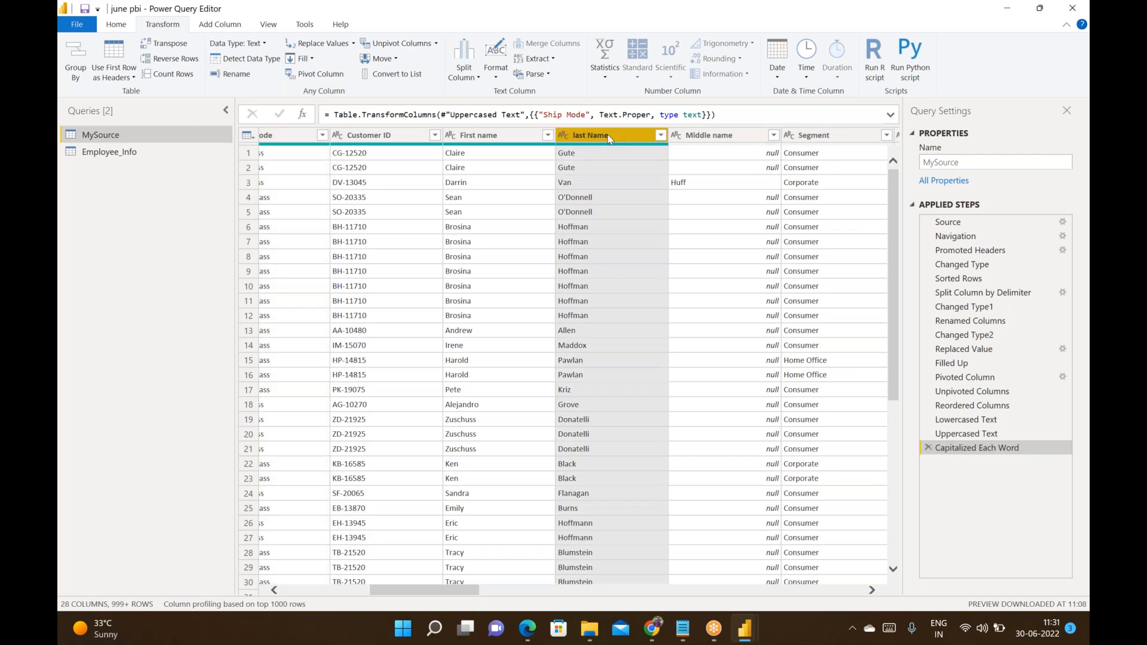
left_click(507, 136, "ctrl")
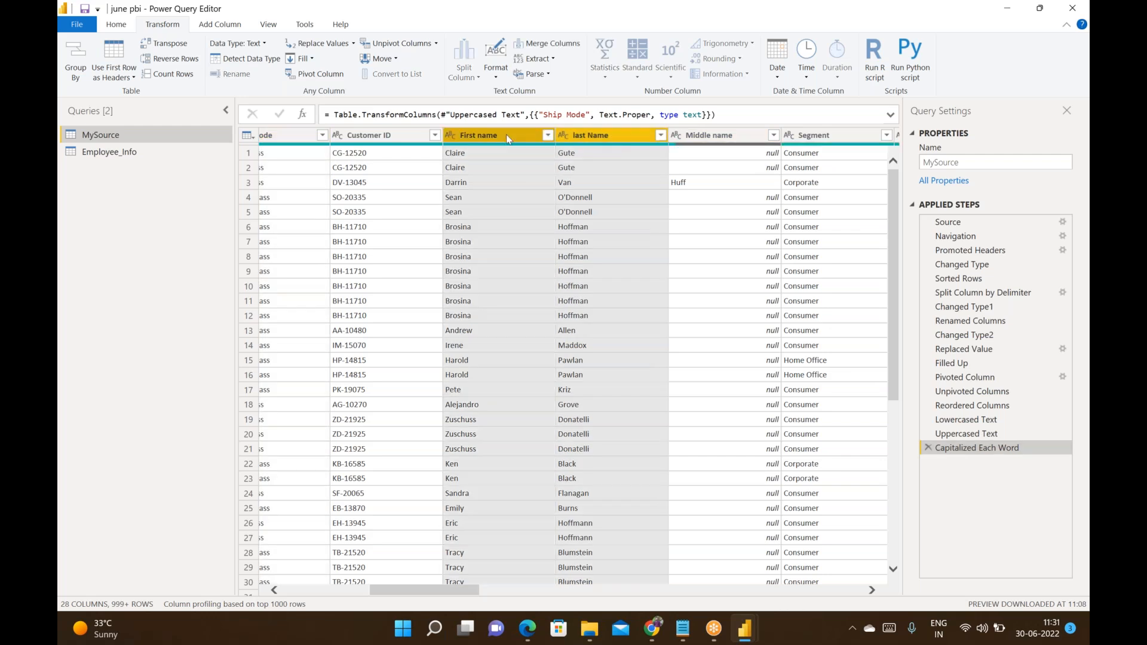
left_click(546, 45)
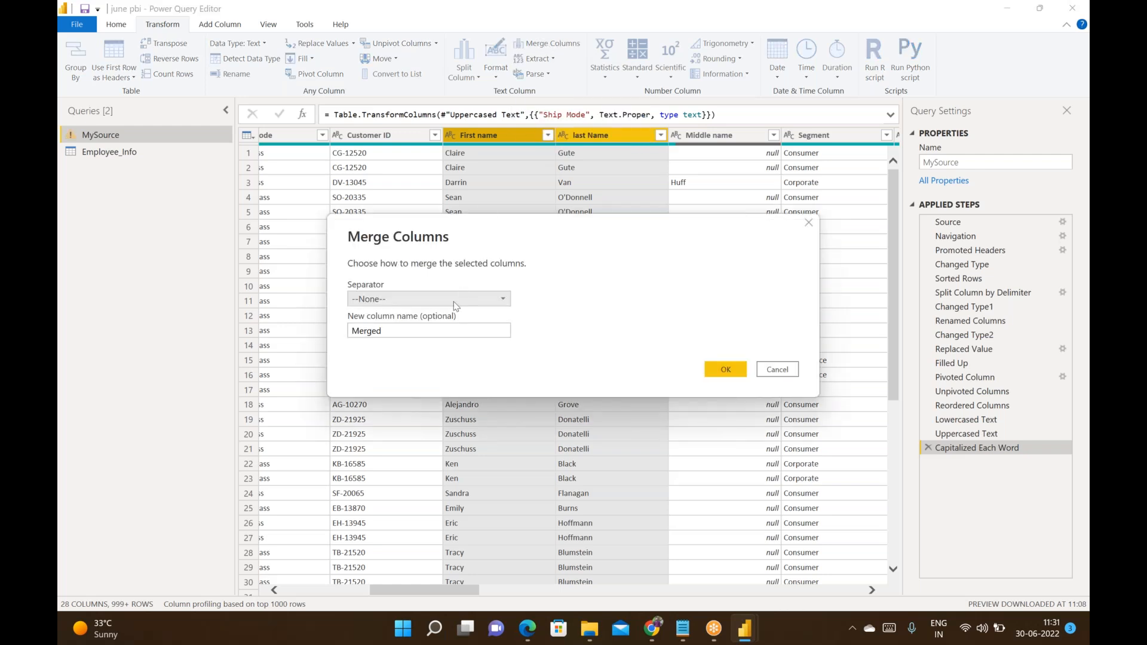
left_click(499, 301)
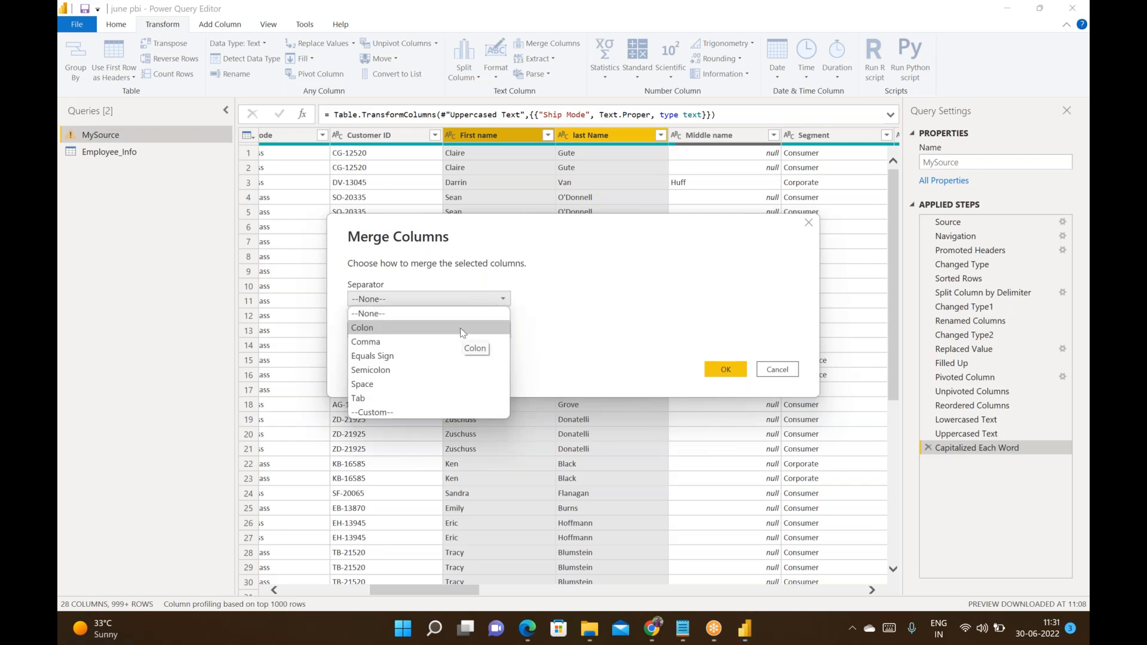
left_click(428, 356)
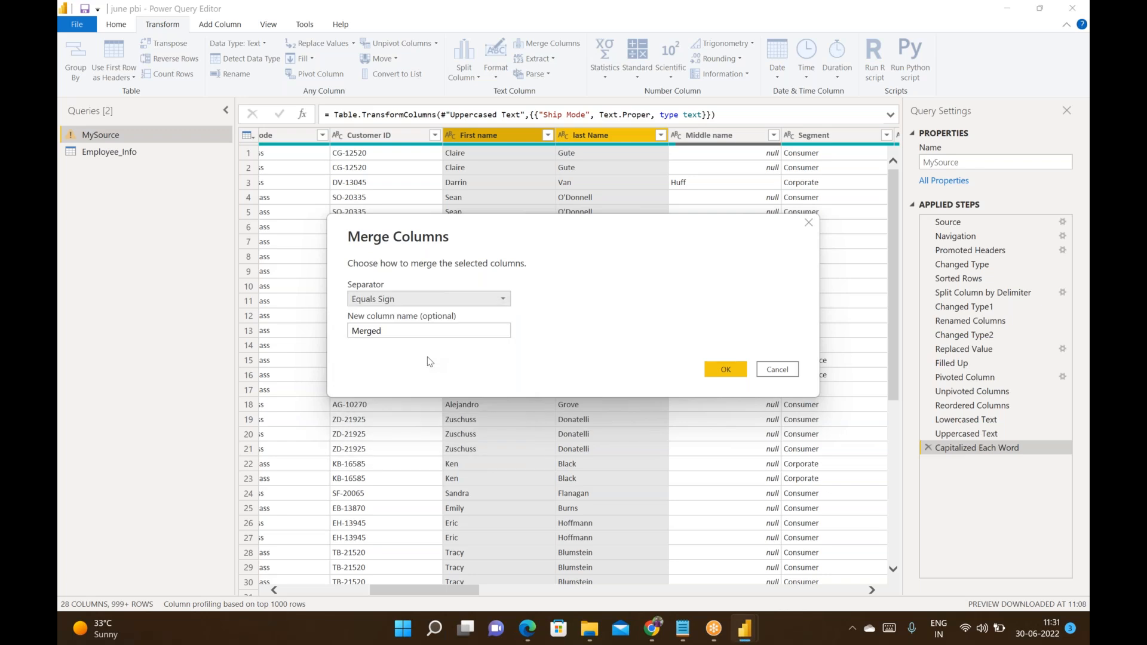
left_click(713, 372)
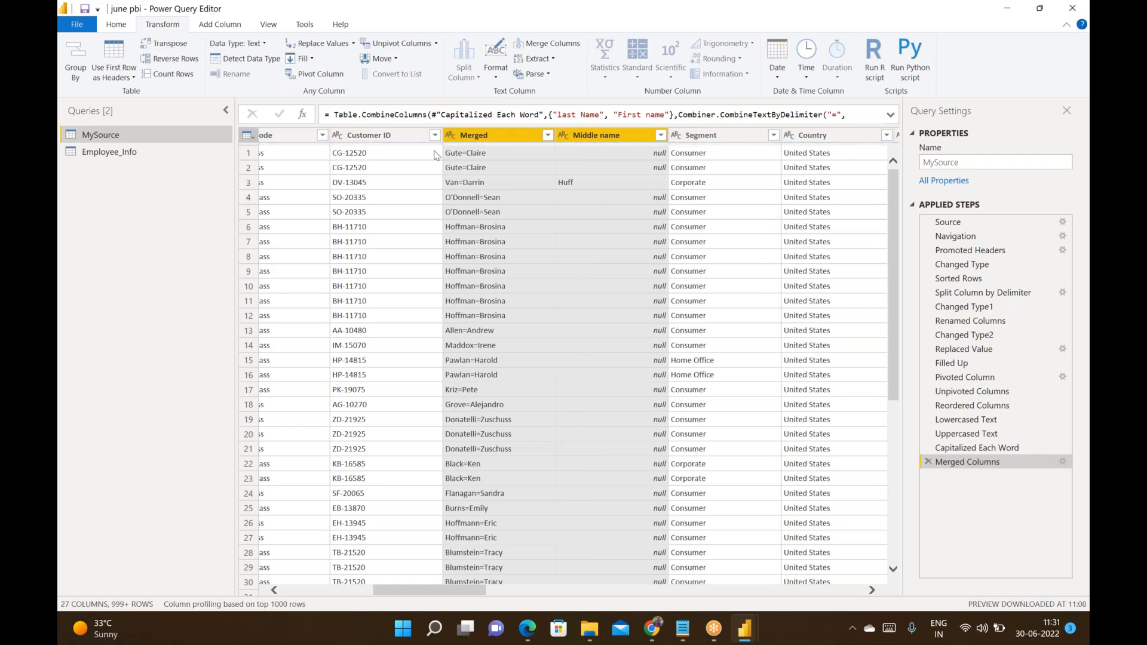
Edit the Merged Columns step so that its separator is Space
double_click(1001, 461)
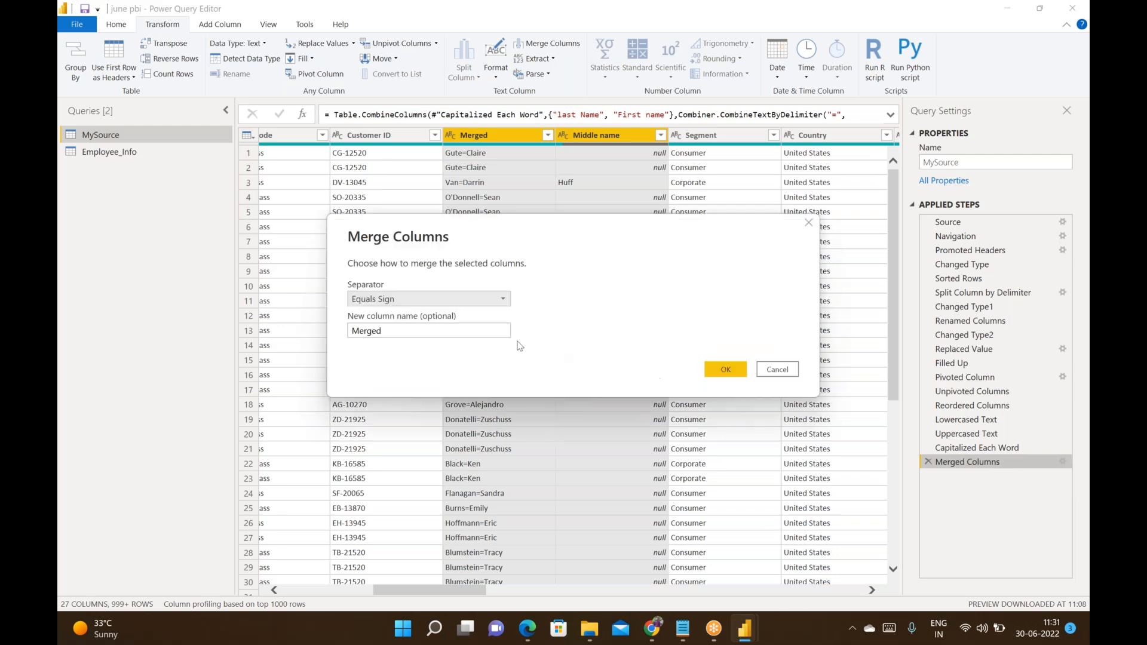
left_click(484, 300)
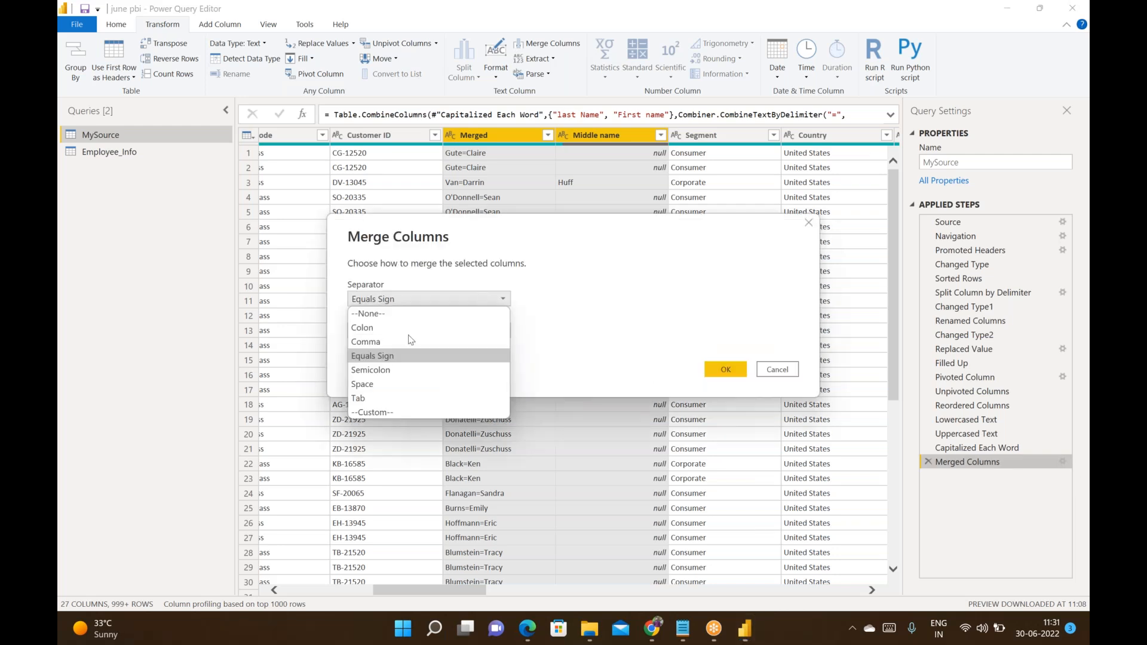
left_click(360, 383)
left_click(728, 369)
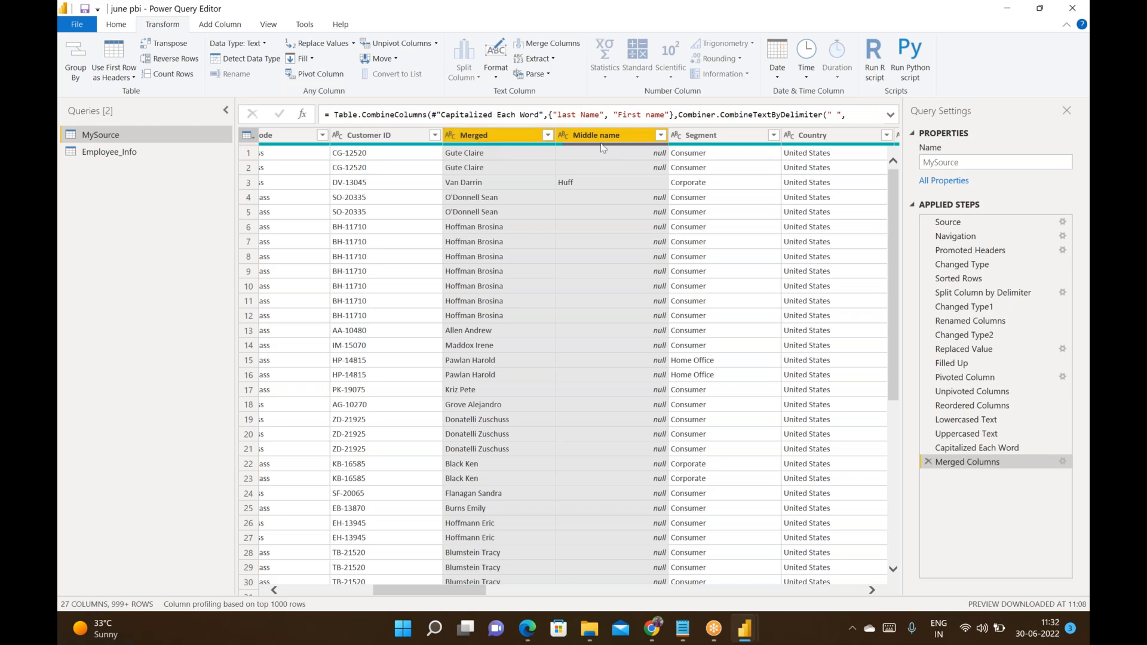
Extract the text length of the Merged column, and delete the resulting applied step
left_click(551, 60)
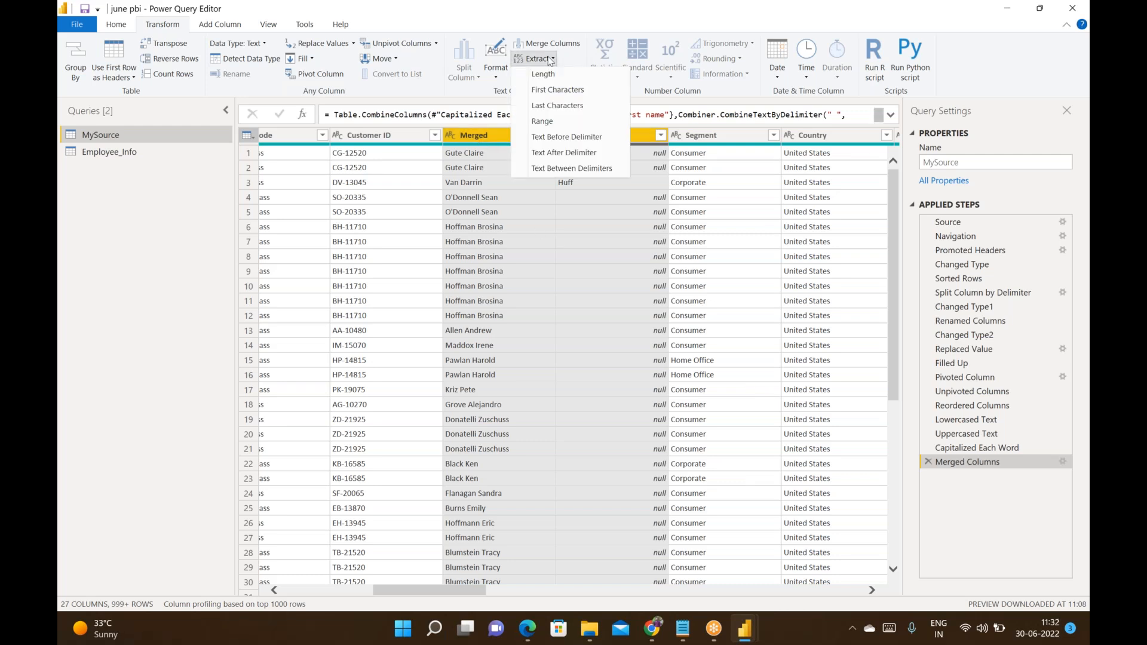
left_click(458, 131)
left_click(503, 133)
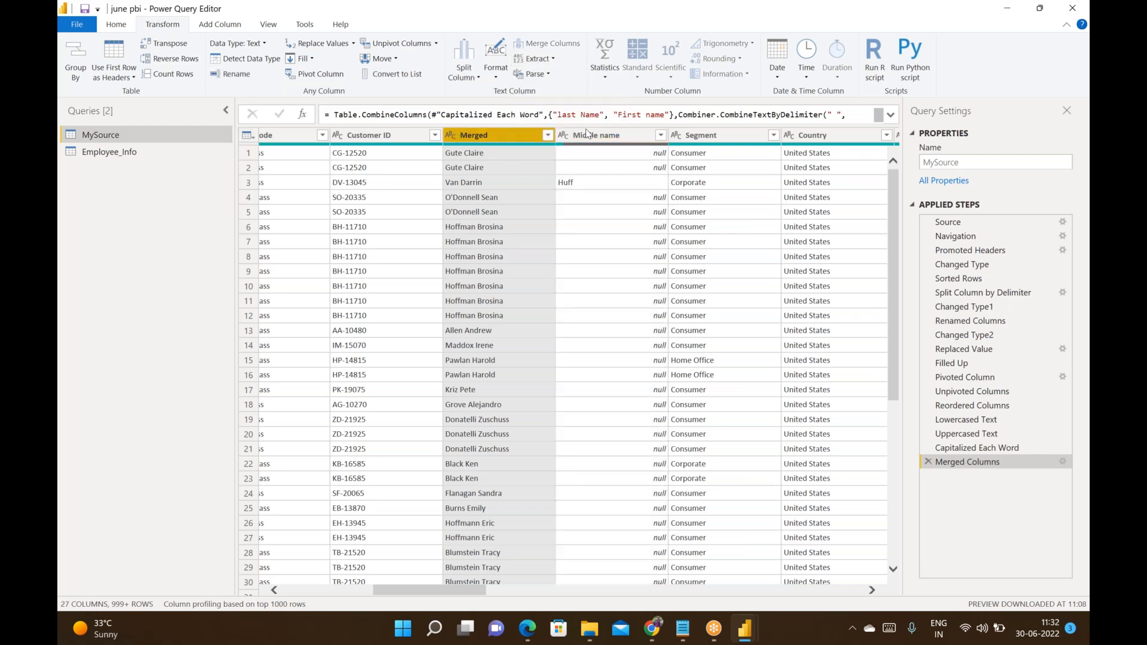
left_click(549, 60)
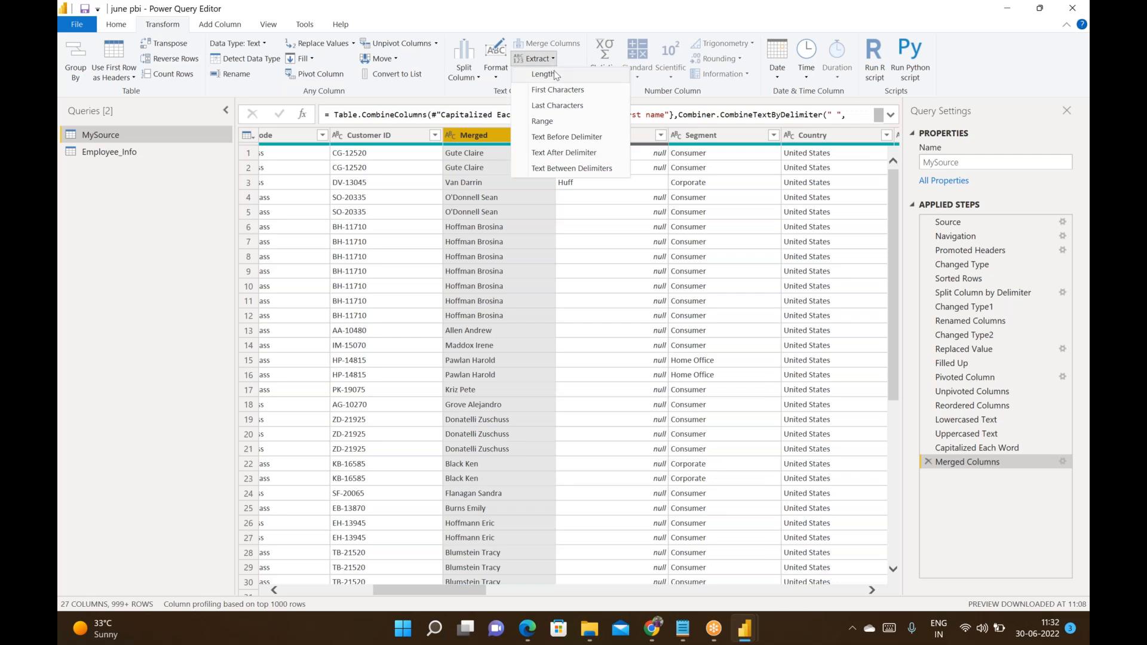
left_click(554, 74)
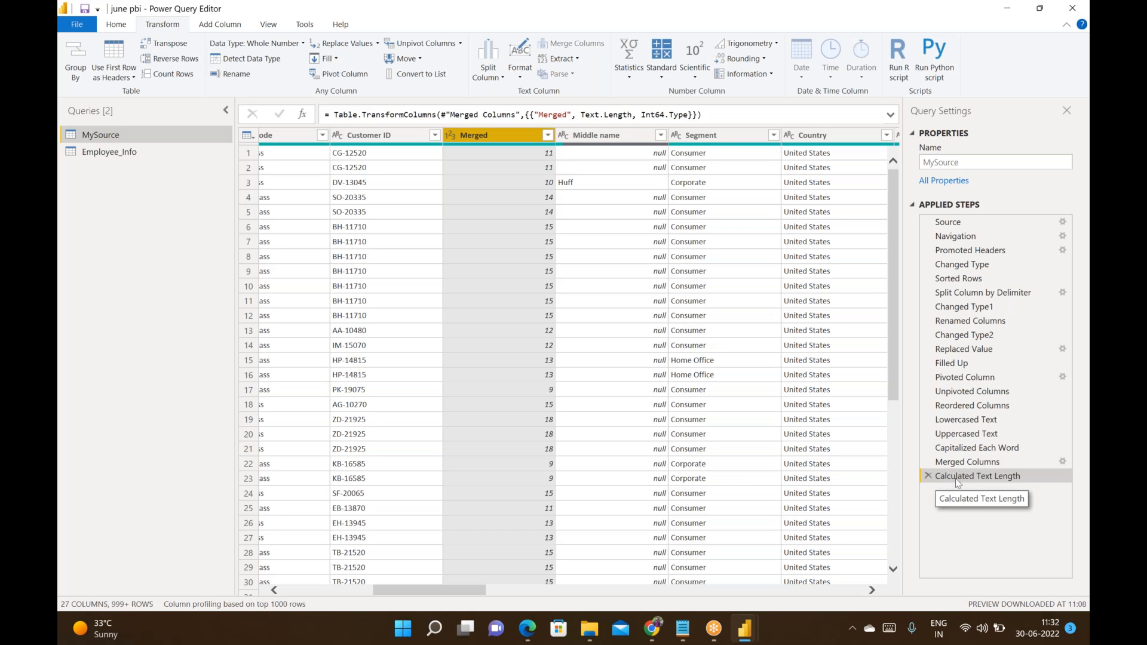
left_click(929, 476)
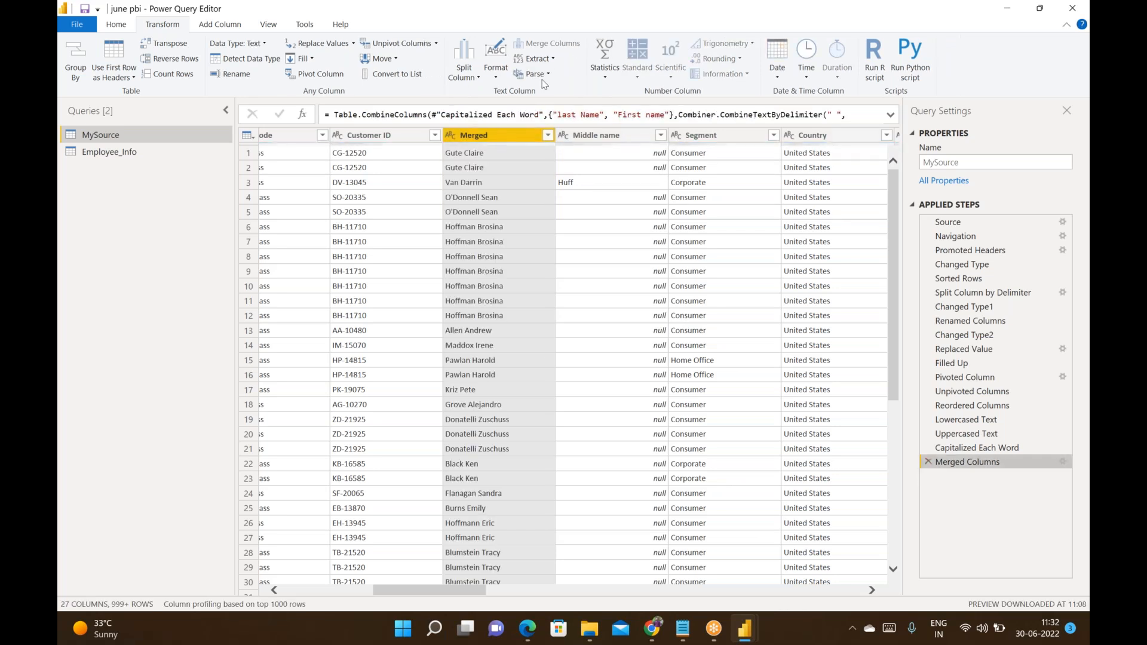
Extract the first 5 characters of the Merged column, and delete the resulting applied step
left_click(536, 59)
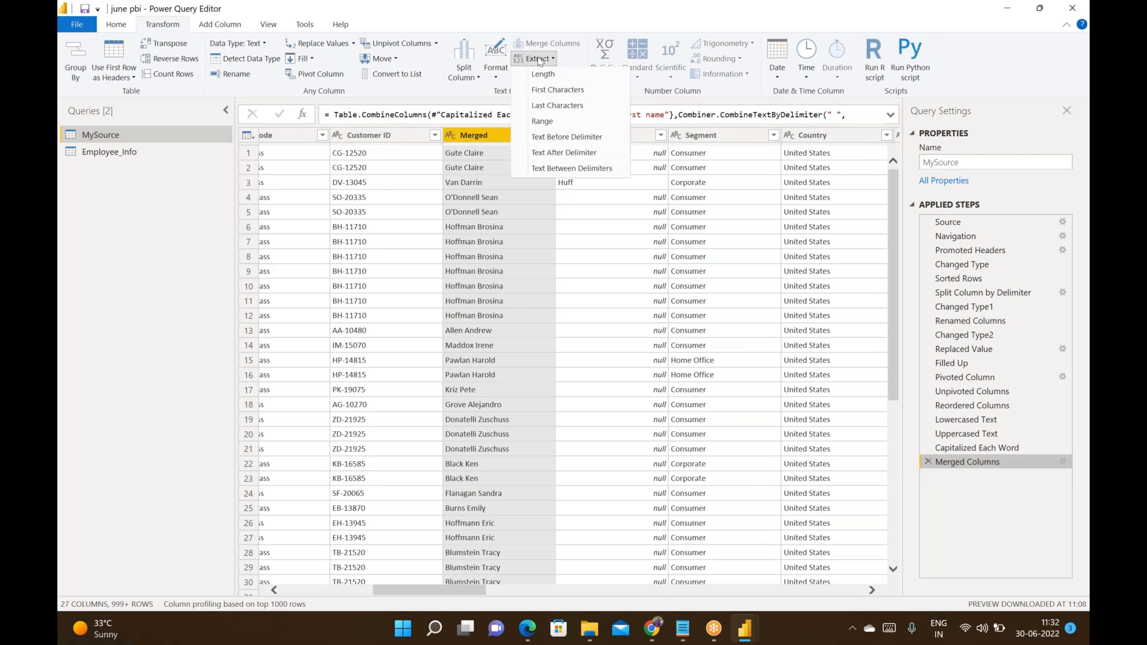
left_click(577, 91)
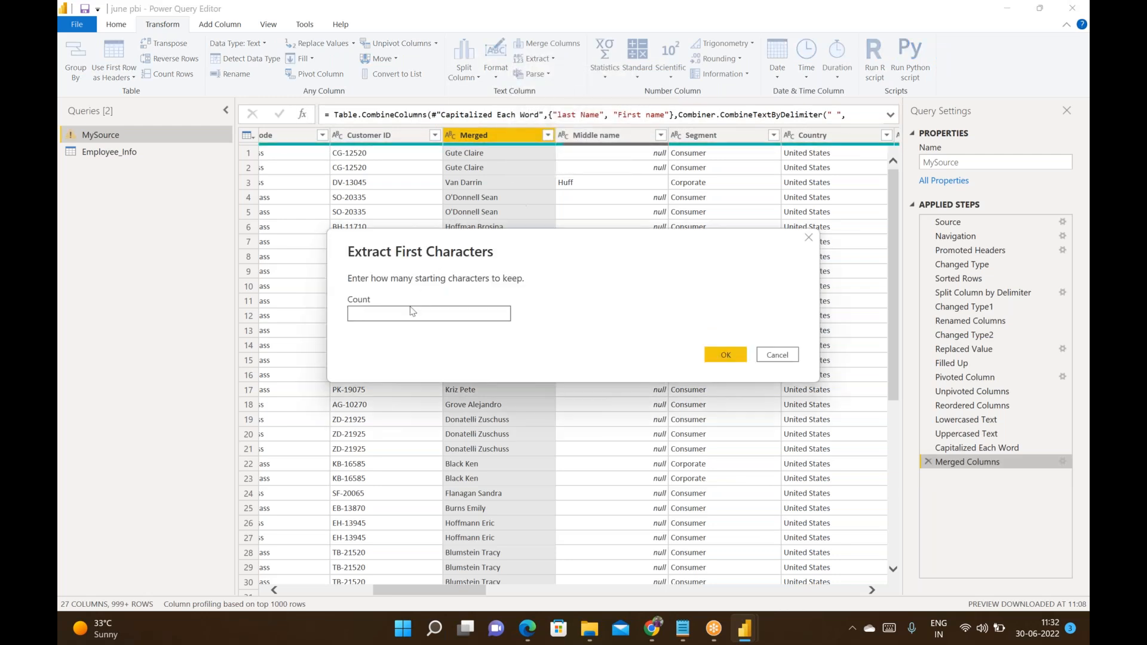
left_click(716, 354)
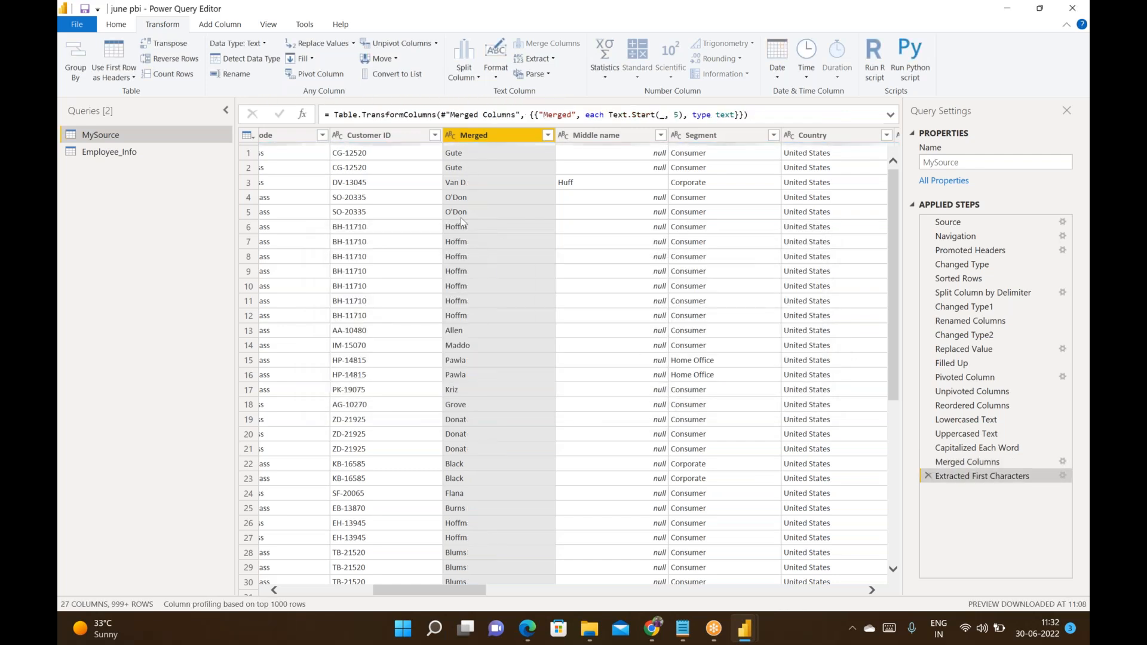
left_click(928, 475)
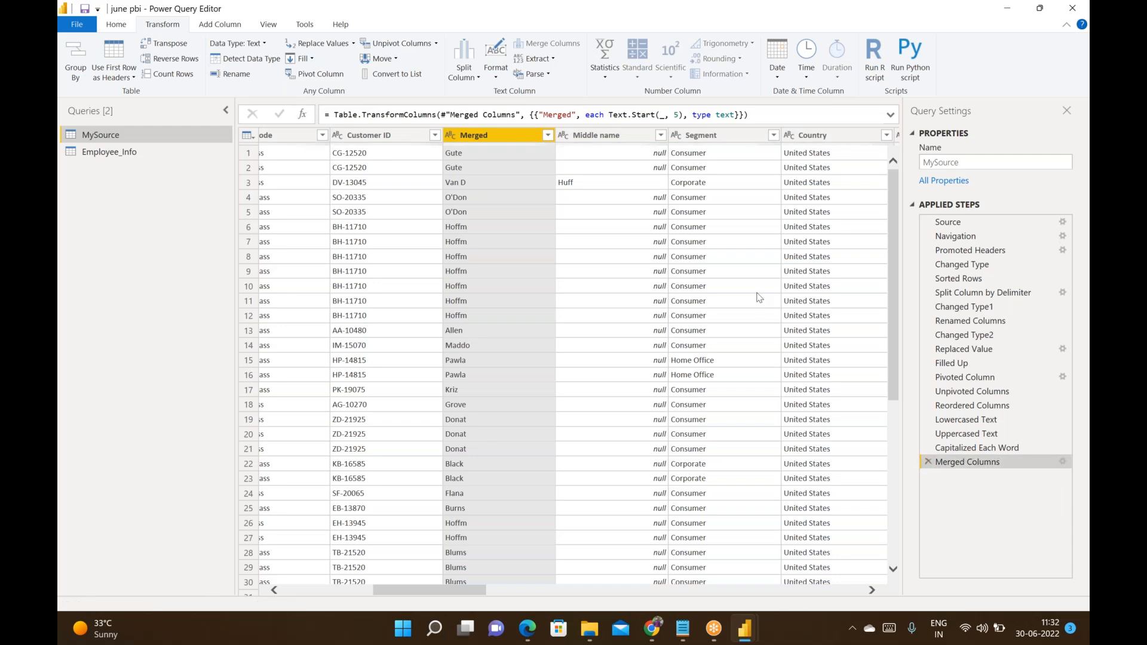
Extract the last 5 characters of the Merged column, and delete the resulting applied step
left_click(537, 59)
left_click(555, 105)
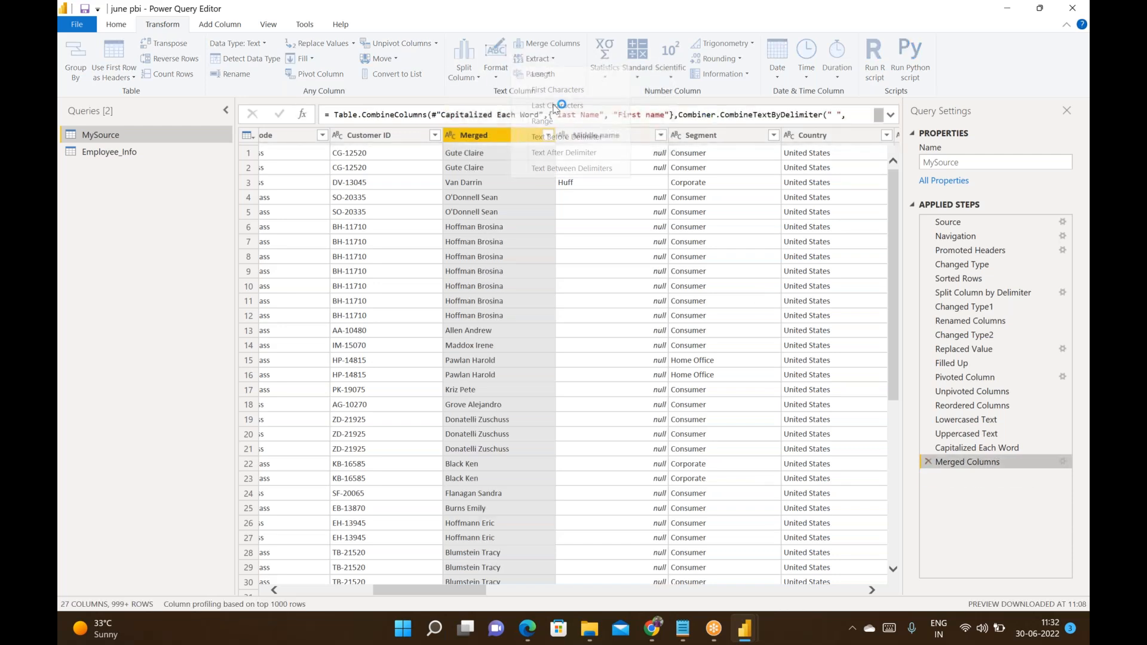
type("5")
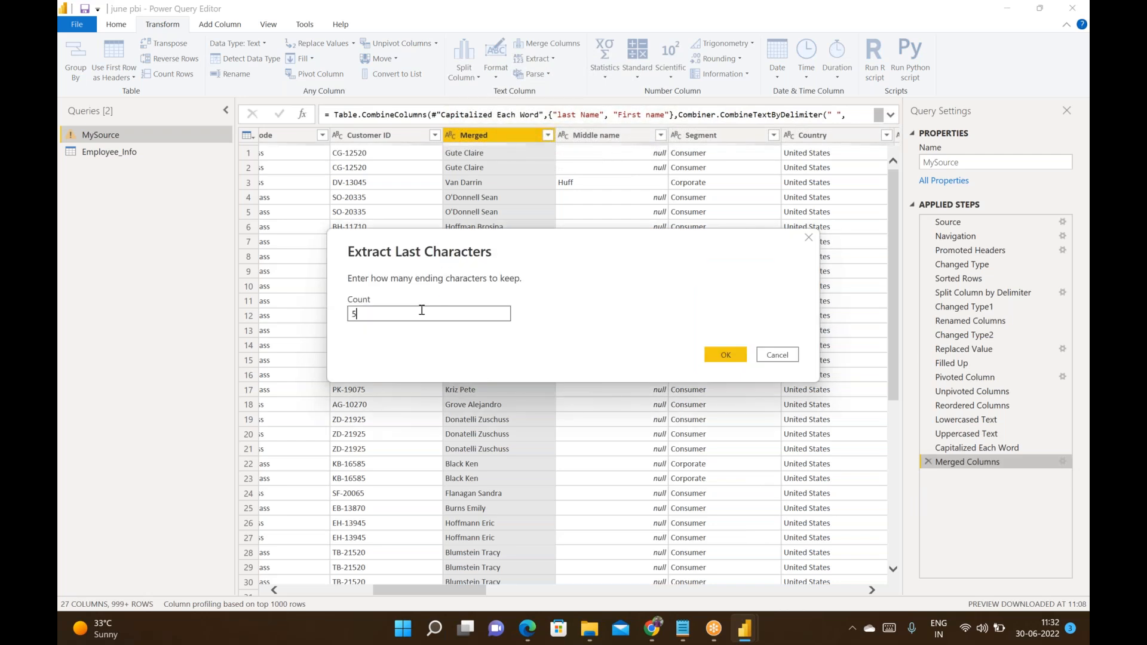
left_click(723, 350)
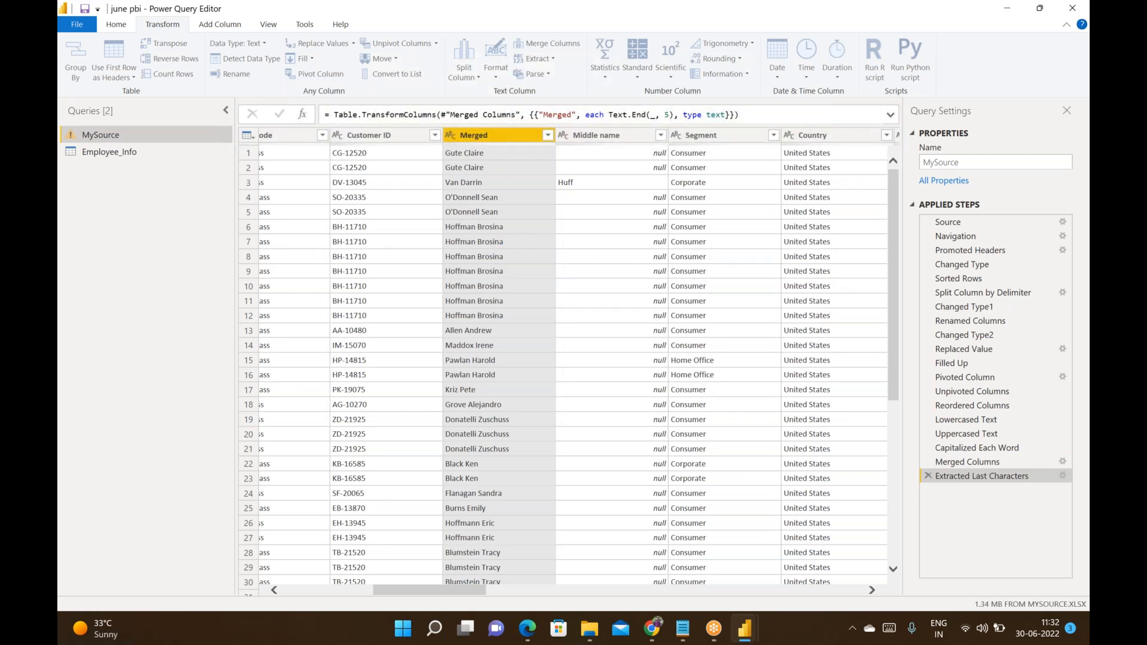
left_click(927, 476)
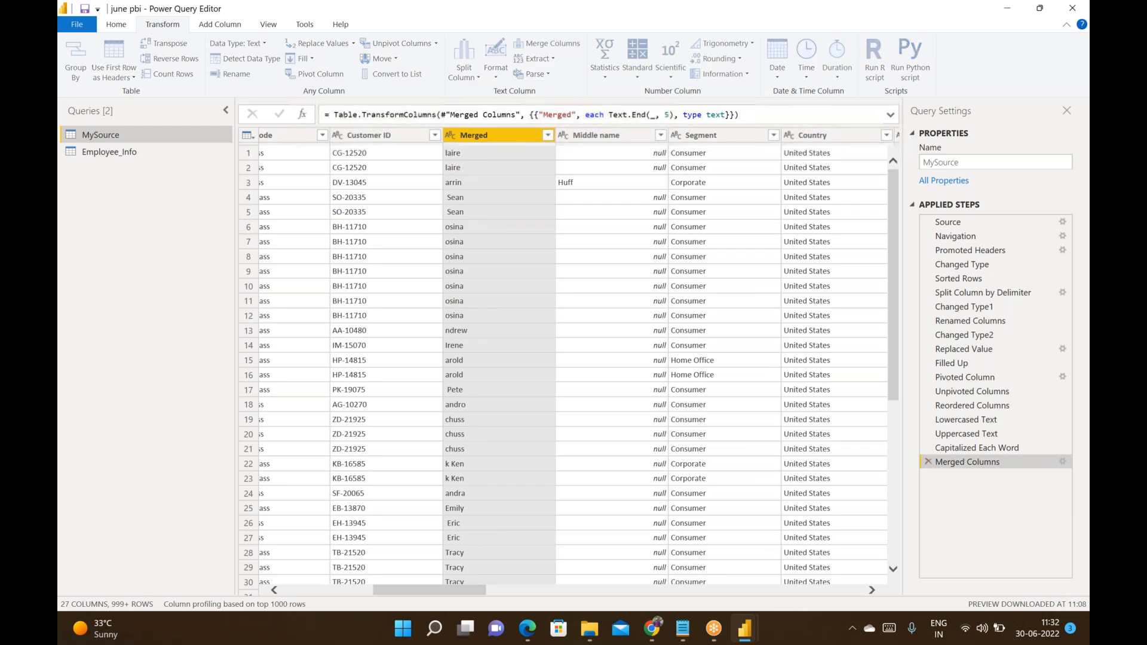
left_click(551, 57)
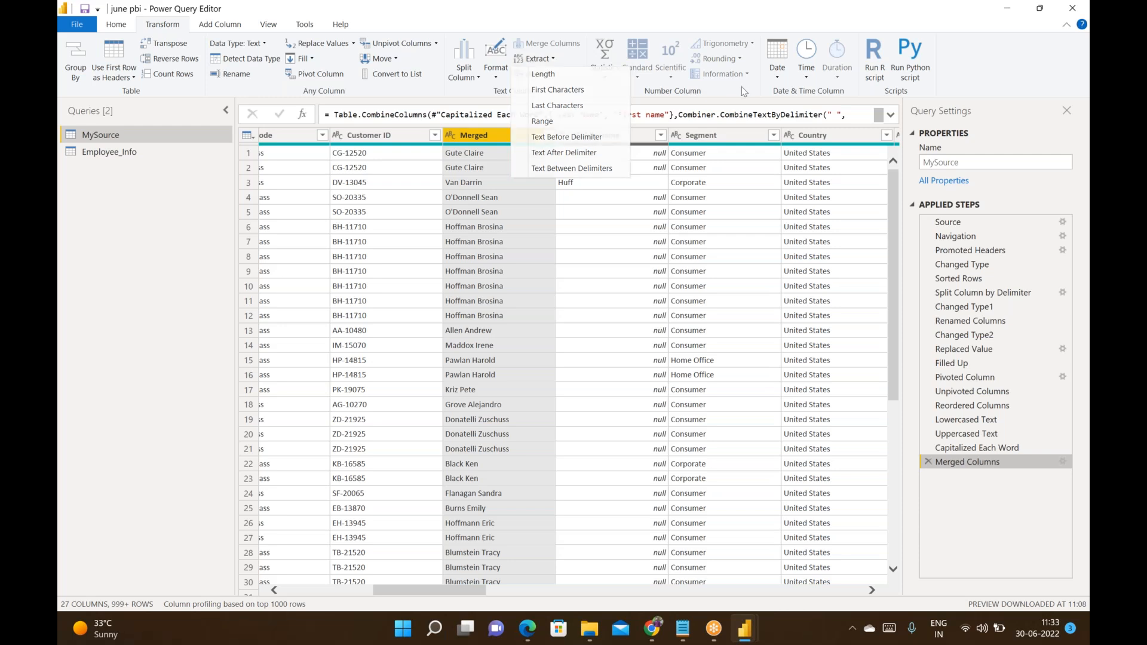
left_click(599, 96)
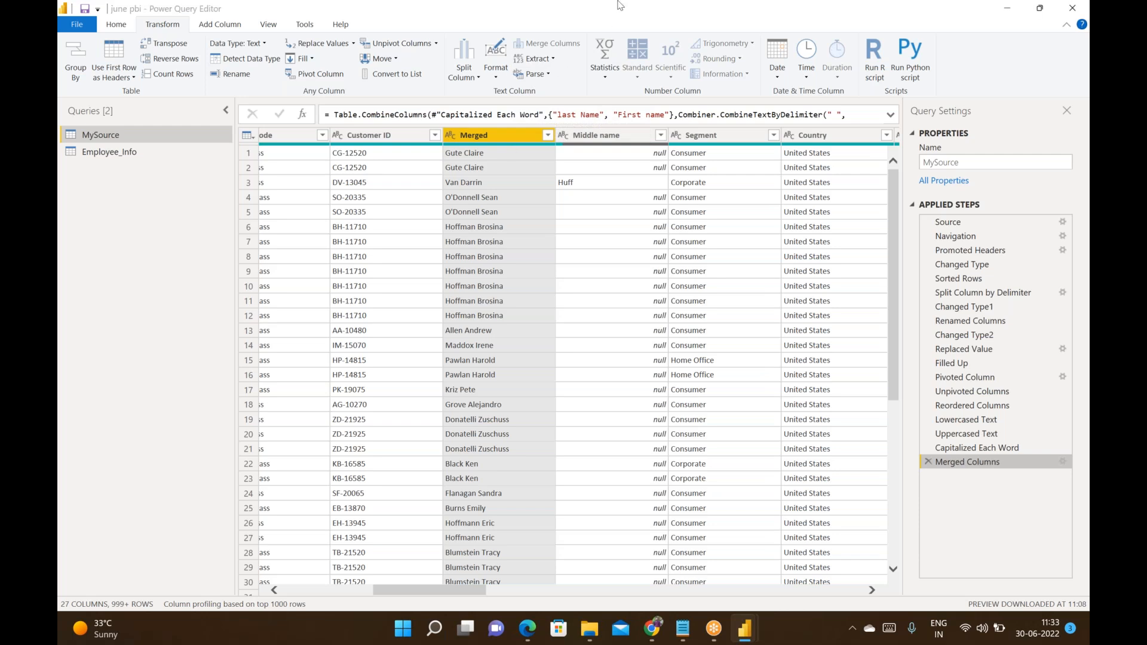
left_click(597, 136)
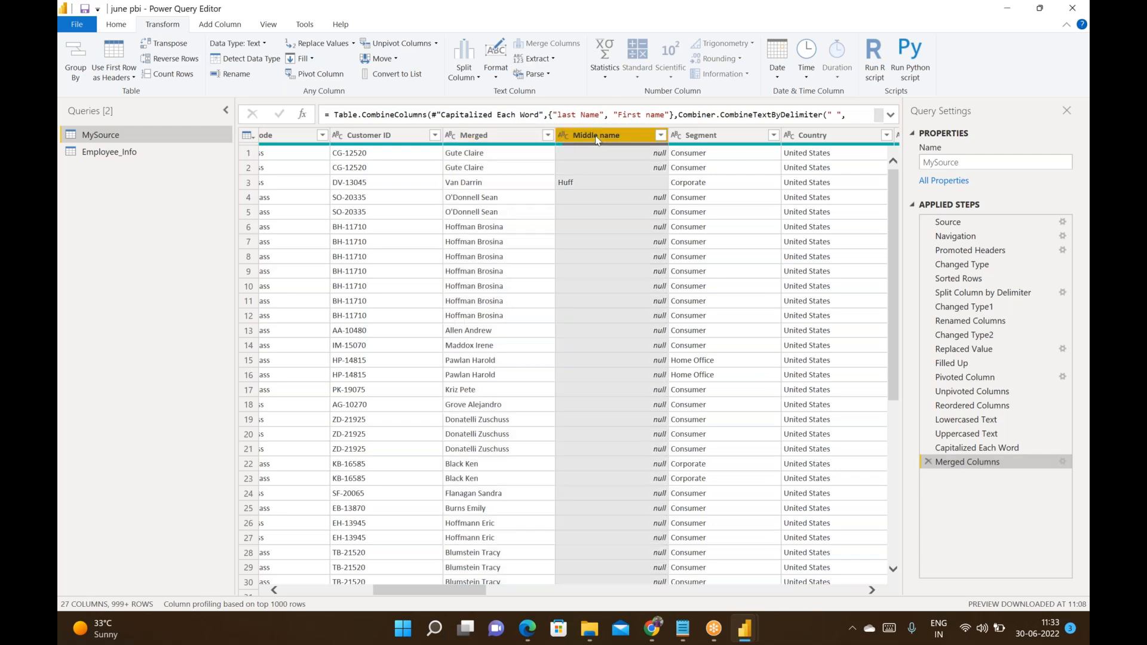
Calculate the sum of the Value column, and delete the resulting applied step
scroll(543, 184, "right", 10)
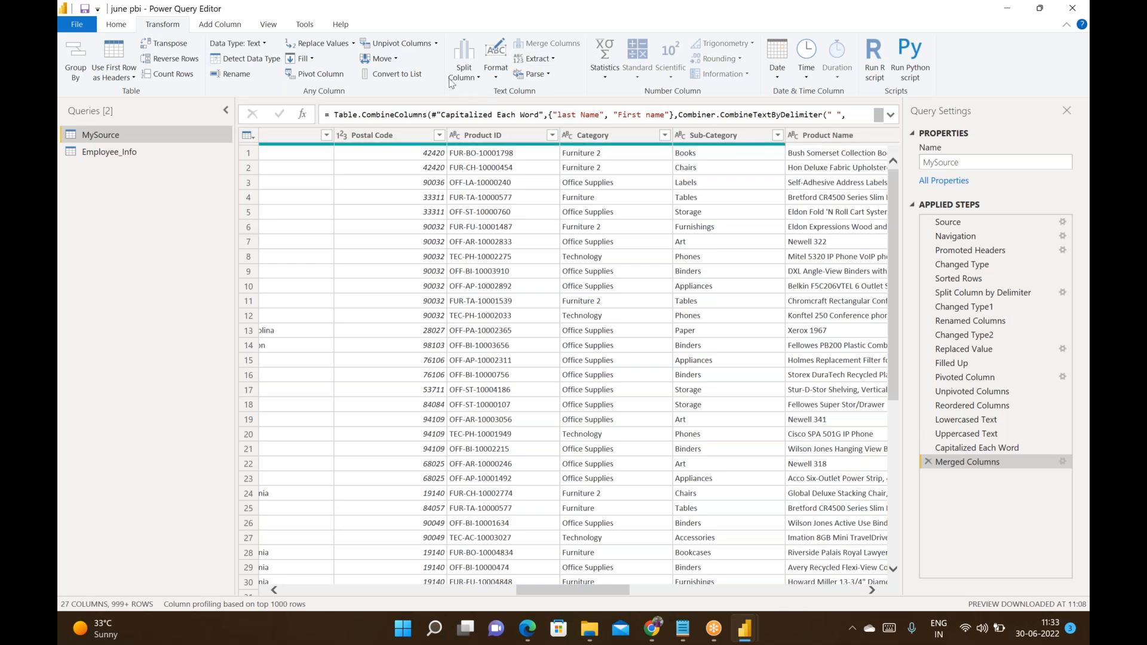
scroll(550, 311, "right", 6)
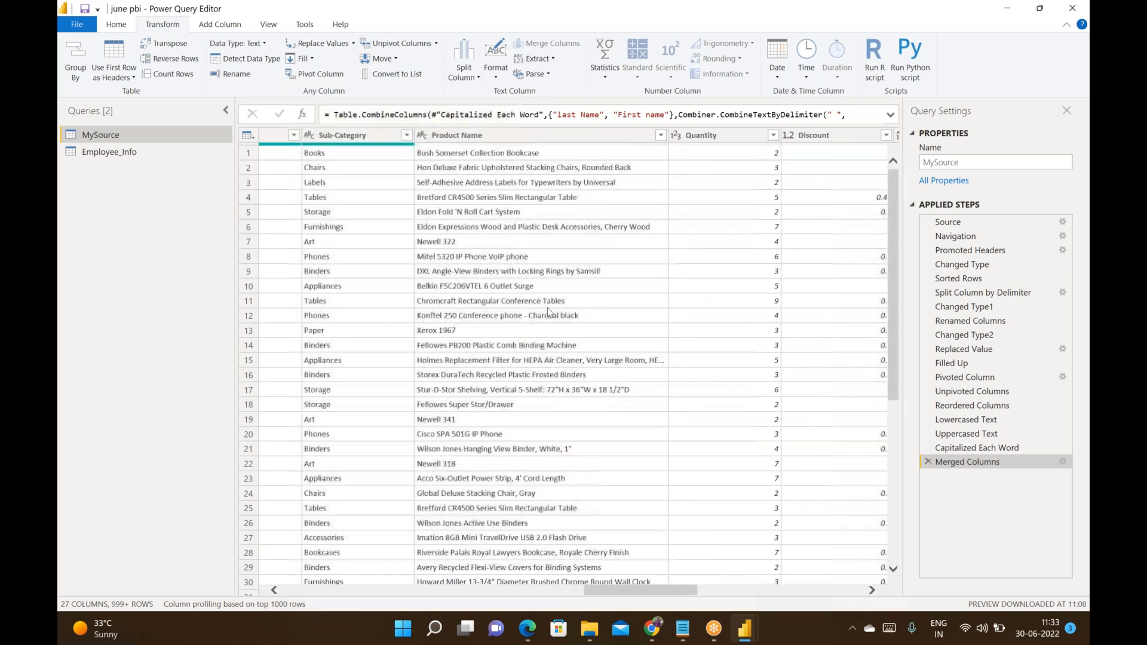
scroll(549, 312, "right", 6)
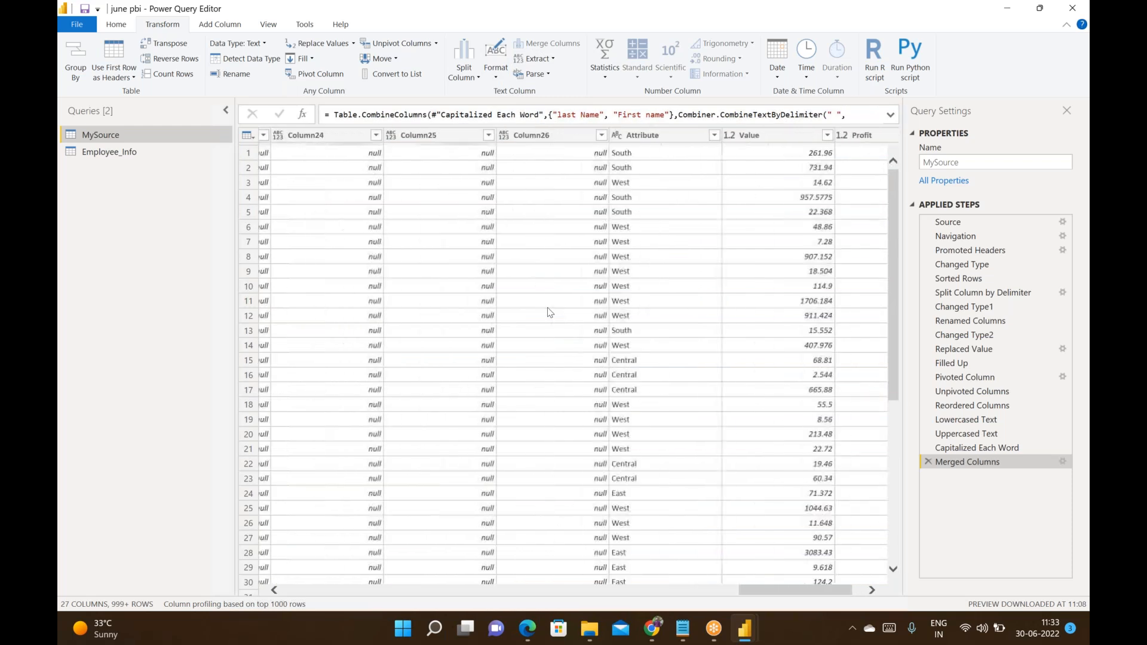
left_click(732, 136)
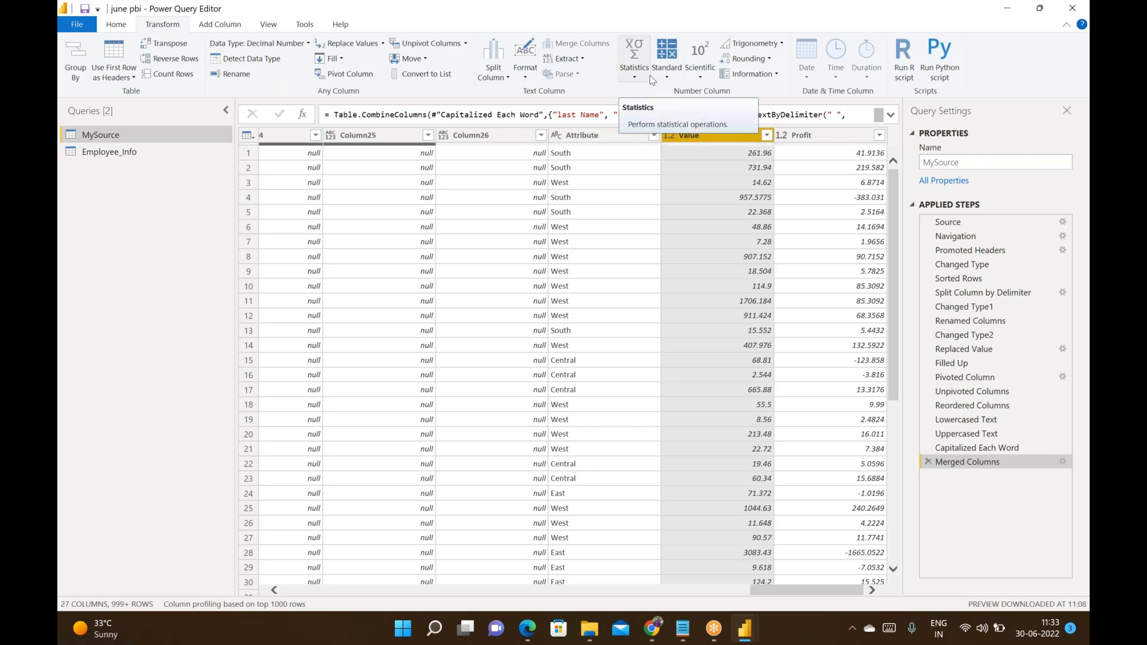
left_click(634, 86)
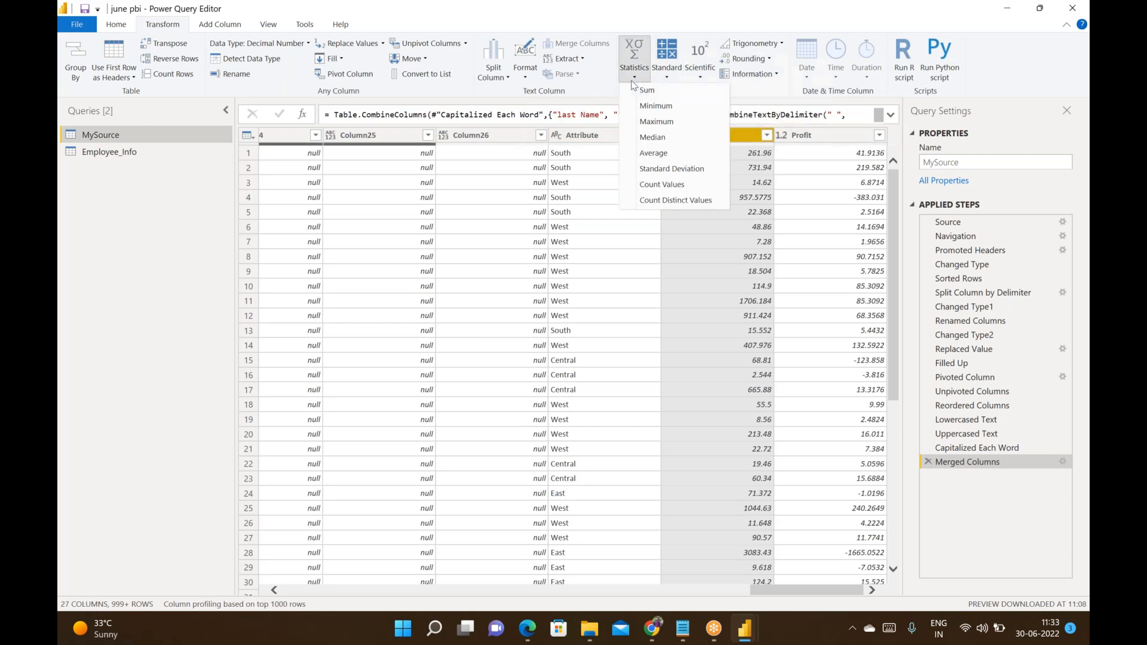
left_click(668, 97)
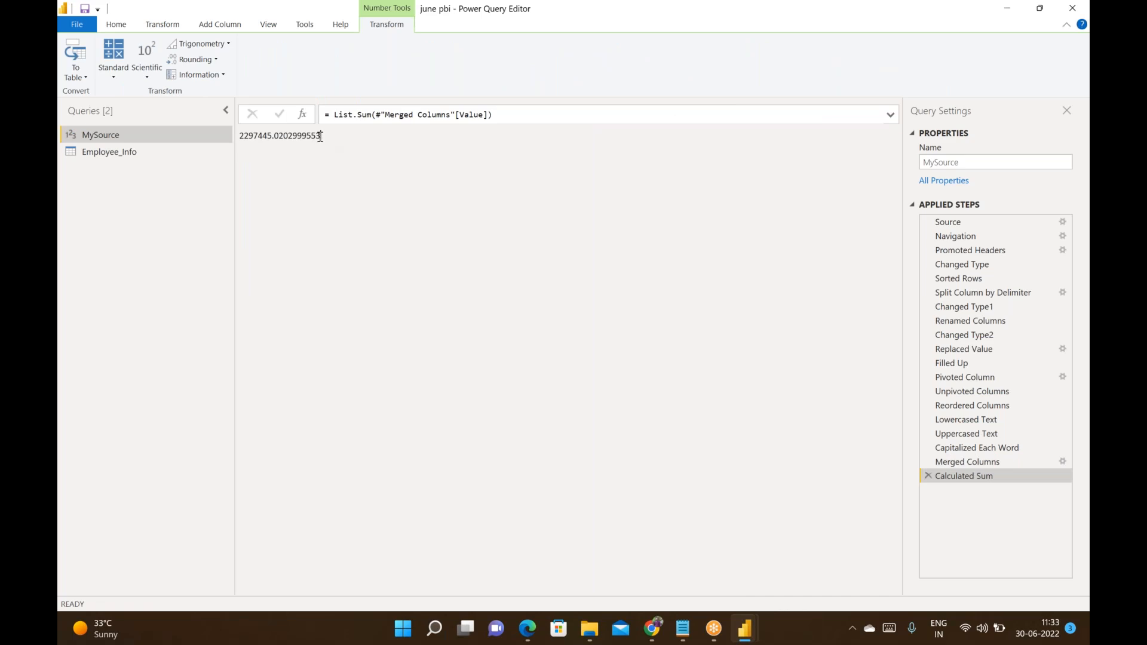
left_click_drag(320, 137, 231, 142)
left_click(298, 173)
left_click_drag(329, 136, 250, 129)
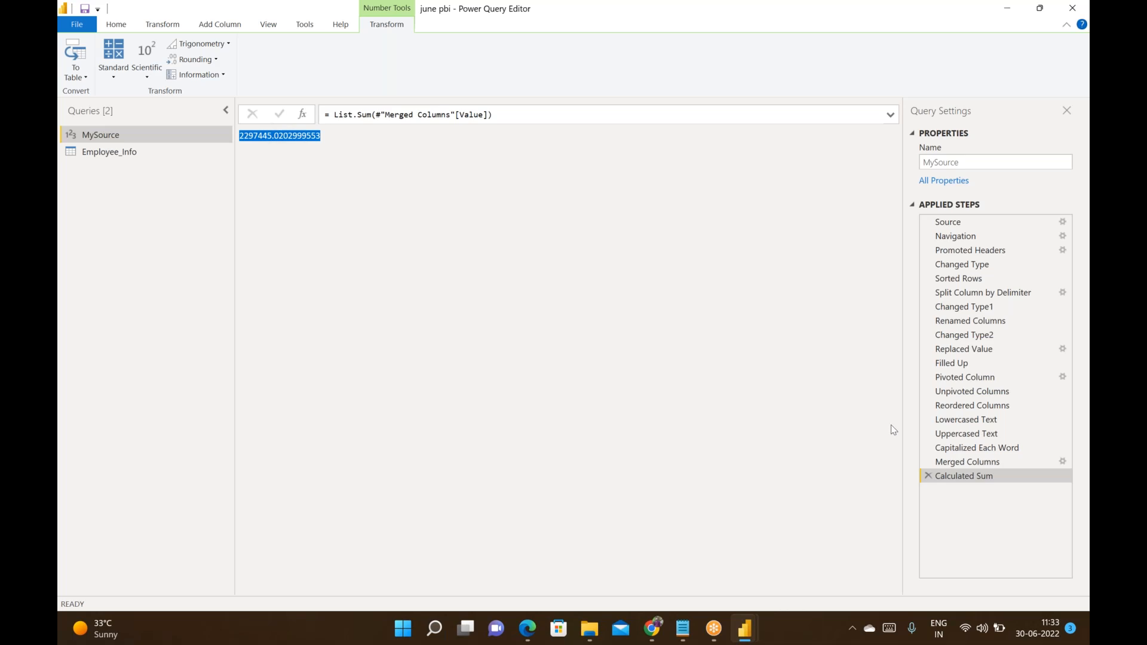
left_click(928, 476)
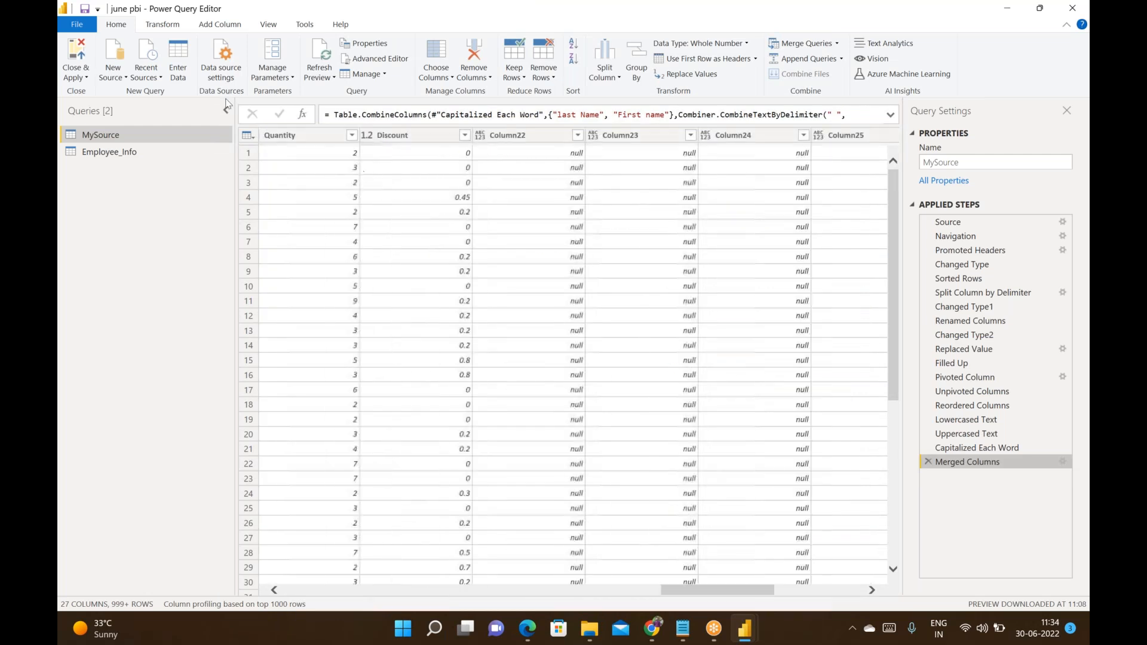
Calculate the minimum of the Value column, and delete the resulting applied step
left_click(162, 24)
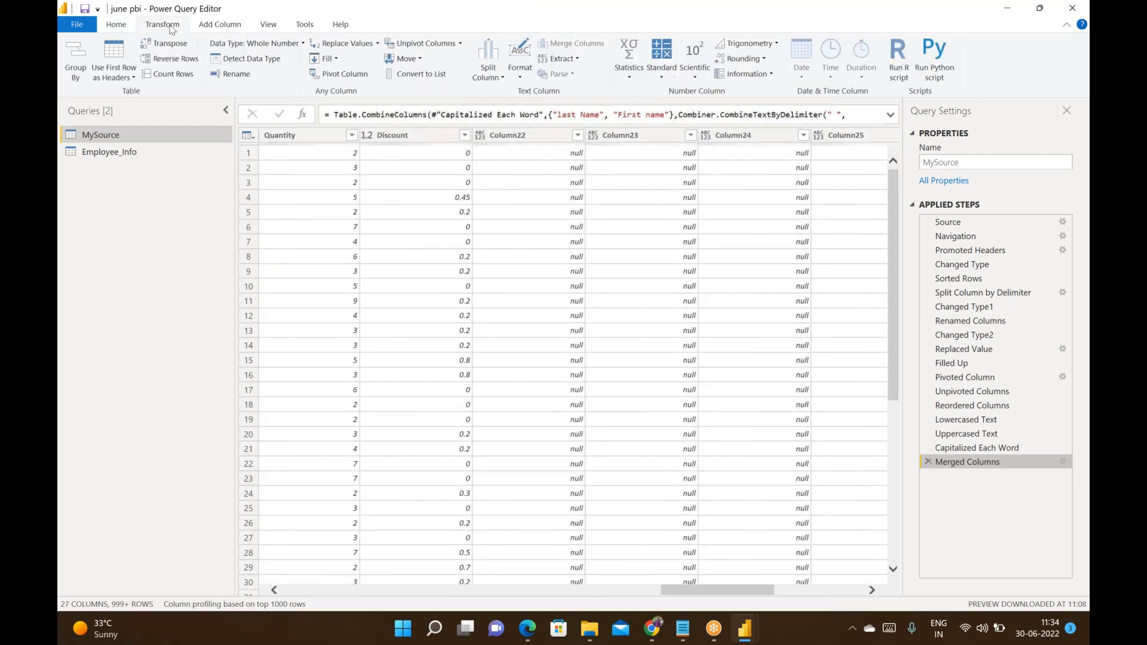
scroll(634, 340, "right", 3)
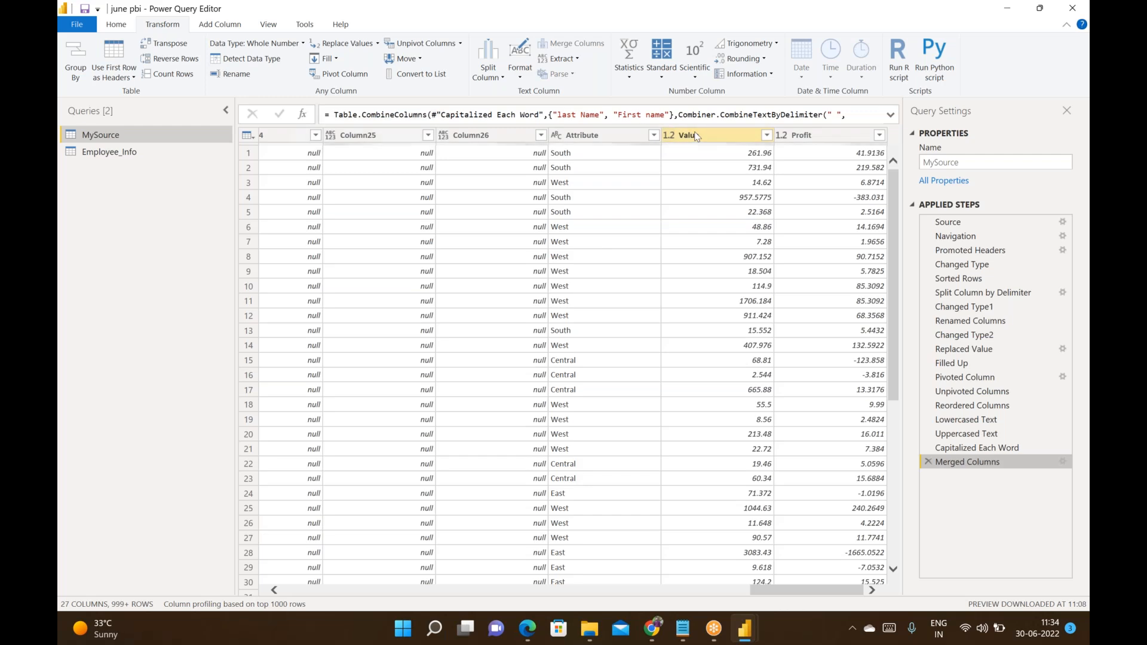
left_click(669, 136)
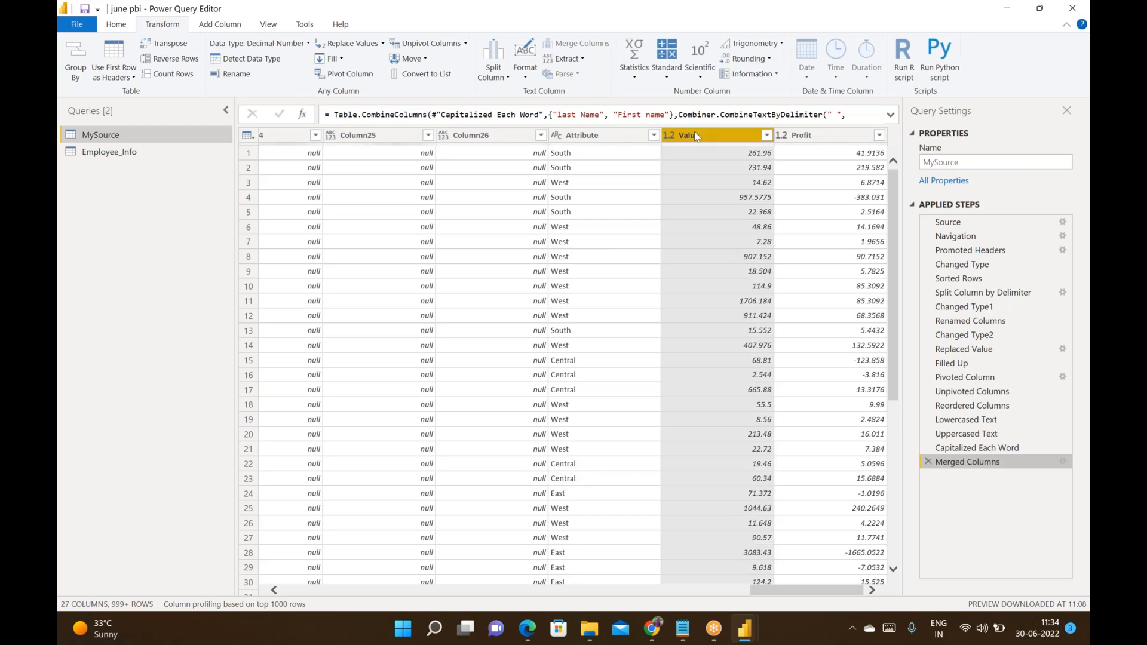
left_click(635, 76)
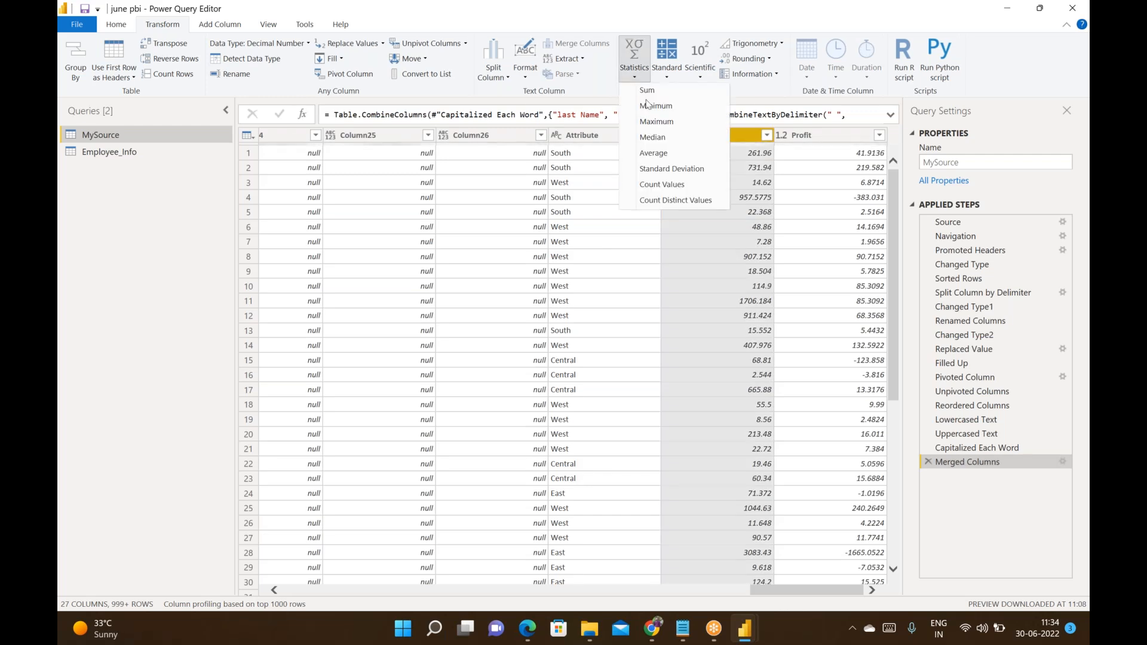
left_click(689, 114)
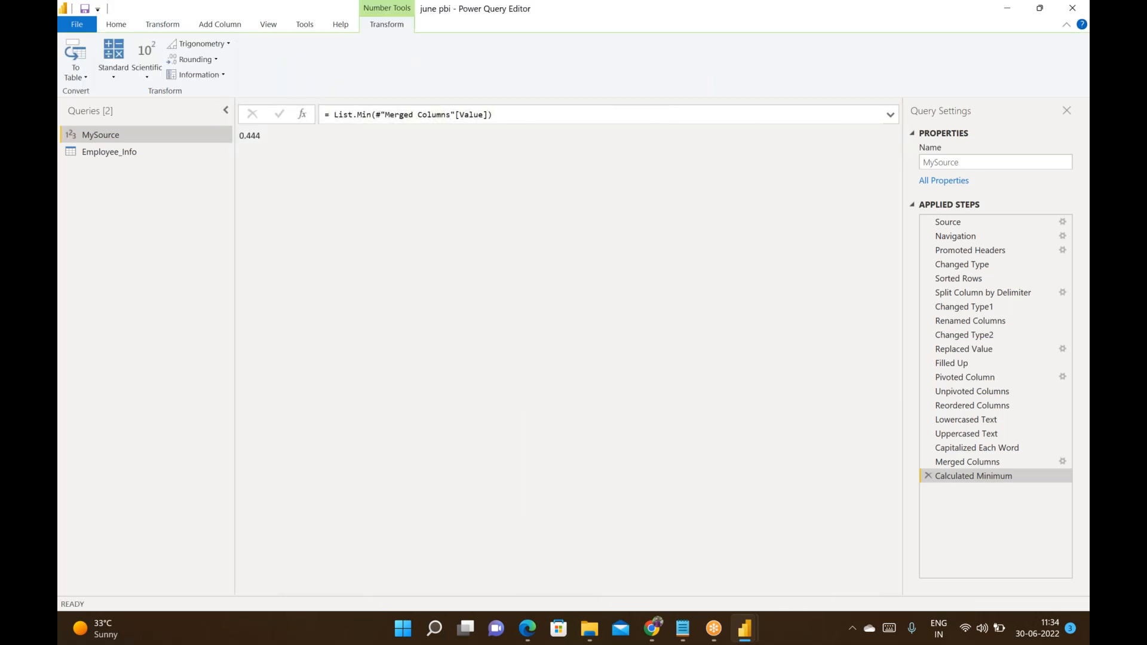
left_click_drag(262, 136, 242, 136)
left_click(288, 147)
left_click(928, 476)
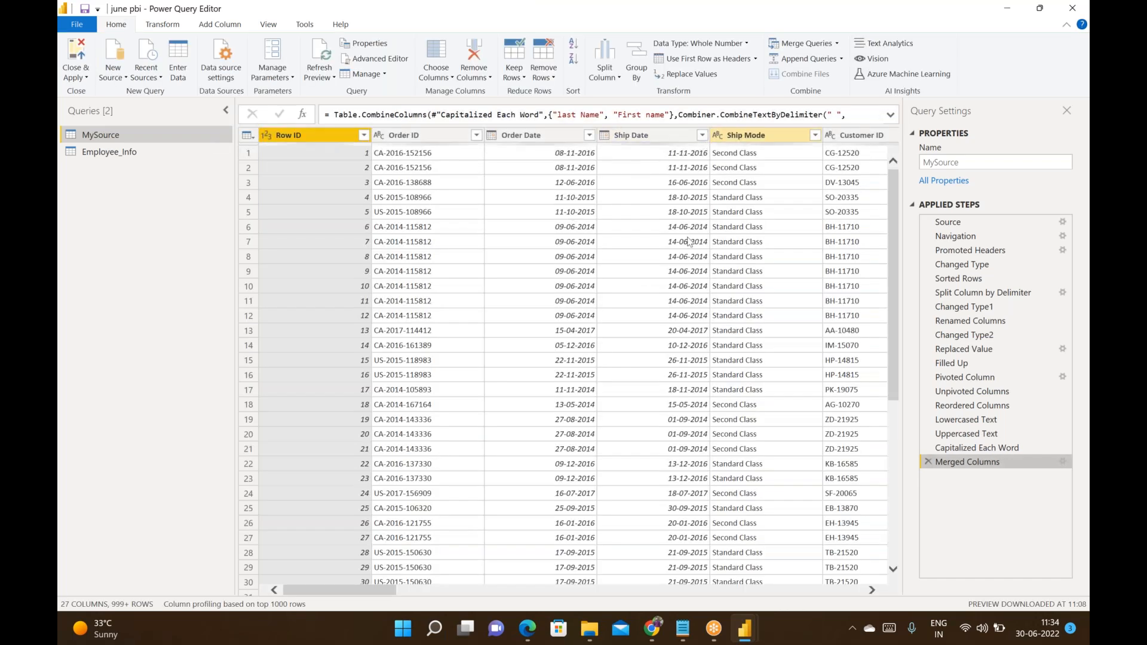
Calculate the maximum of the Value column, and delete the resulting applied step
scroll(666, 278, "right", 20)
left_click(743, 133)
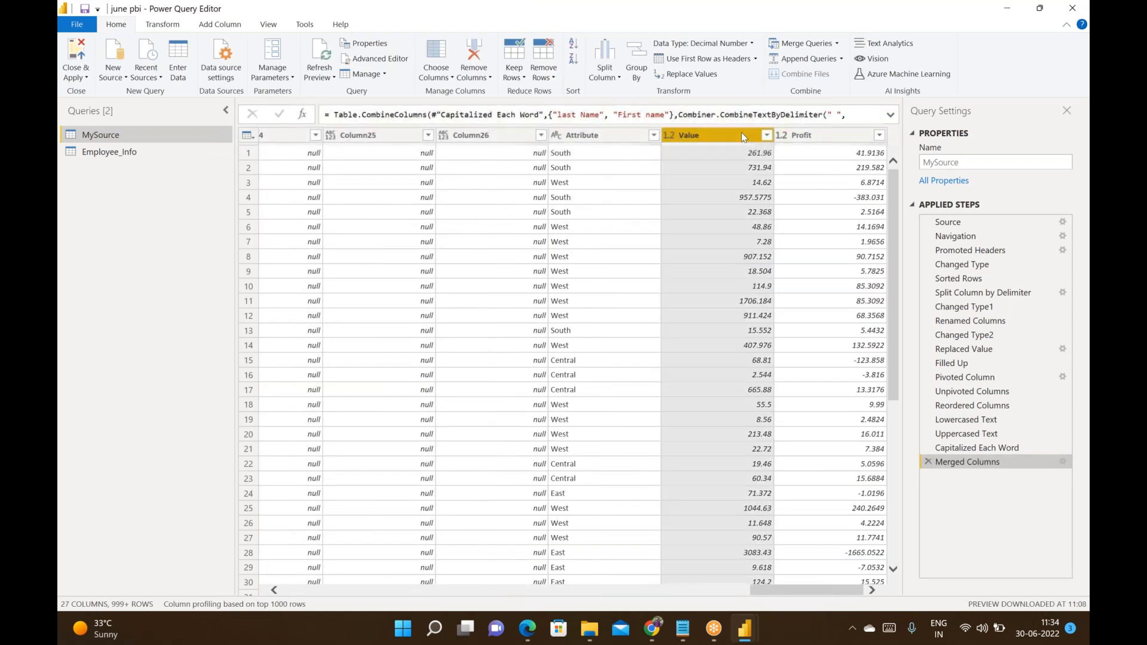
left_click(164, 25)
left_click(636, 75)
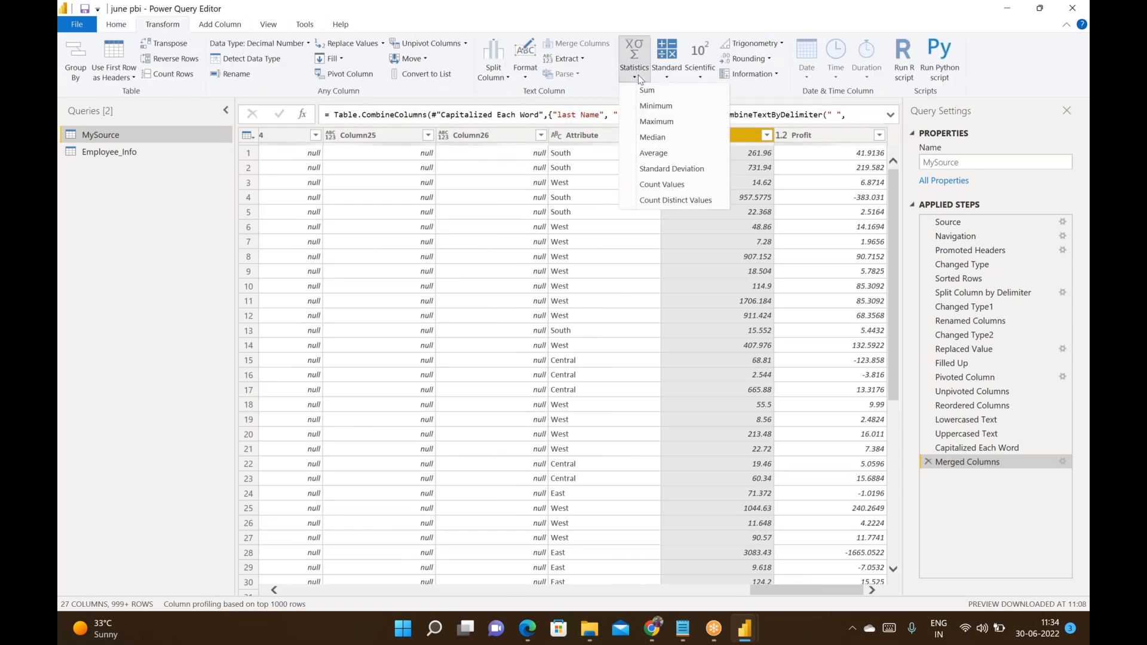
left_click(657, 121)
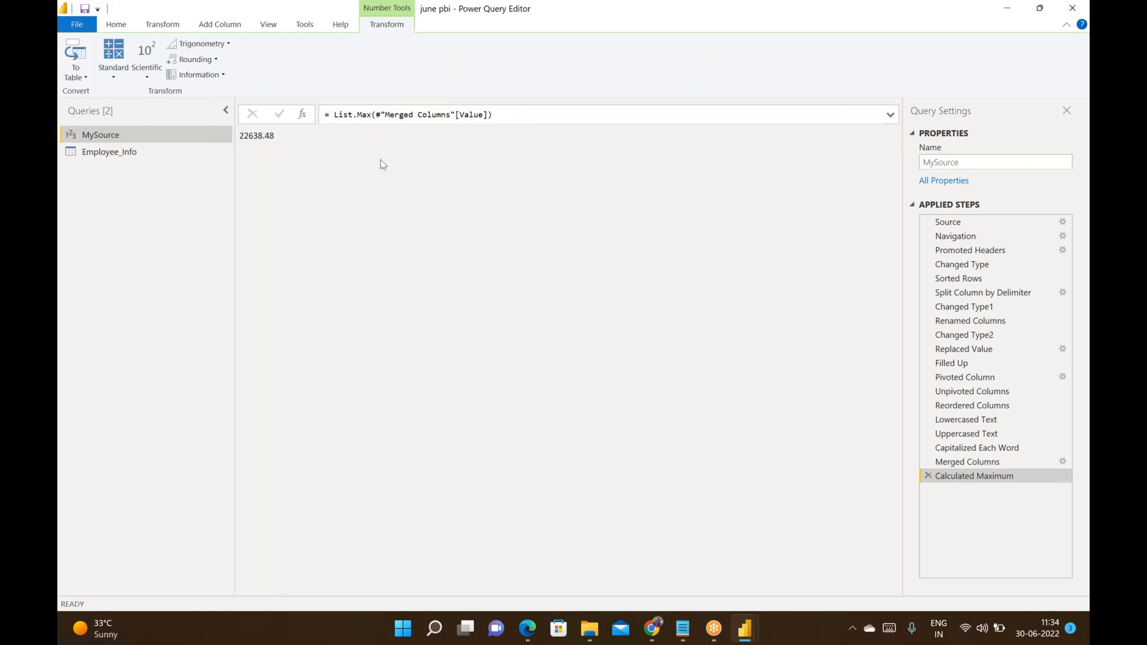
left_click_drag(279, 143, 245, 143)
left_click(952, 478)
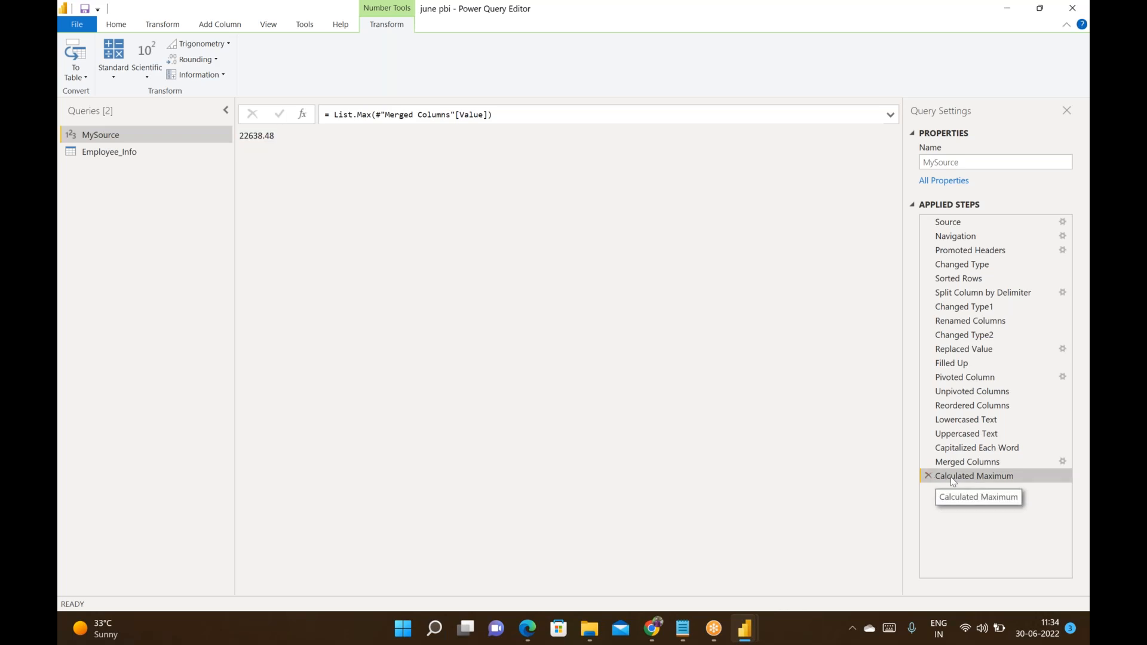
left_click(928, 475)
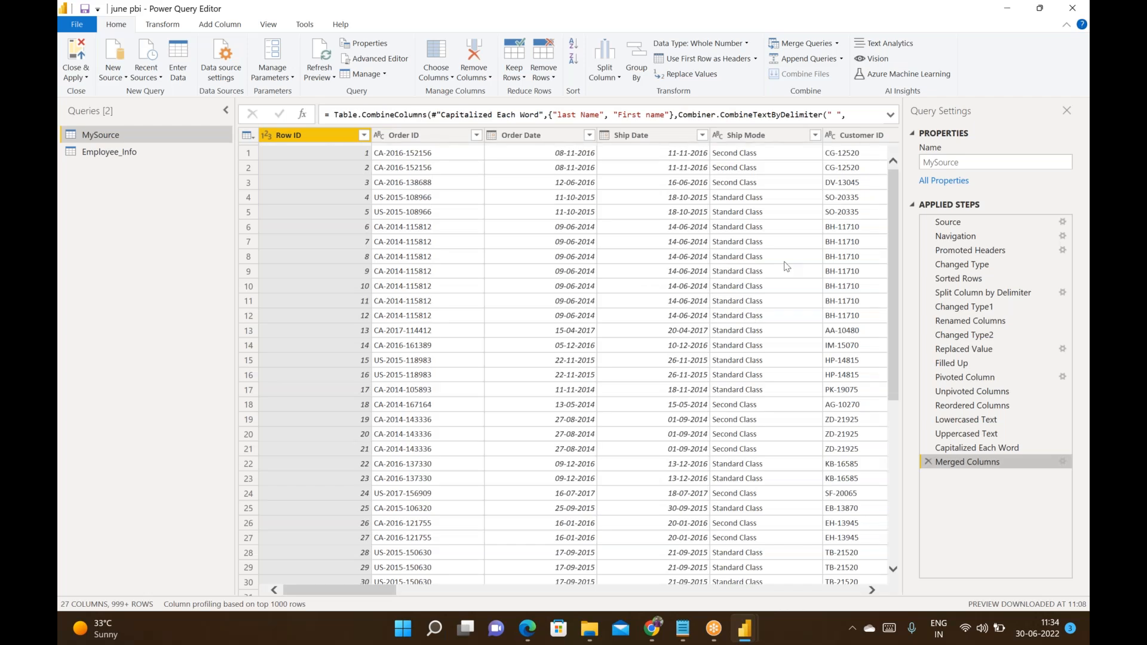
Count the distinct values of the Value column, and delete the resulting applied step
scroll(786, 267, "right", 5)
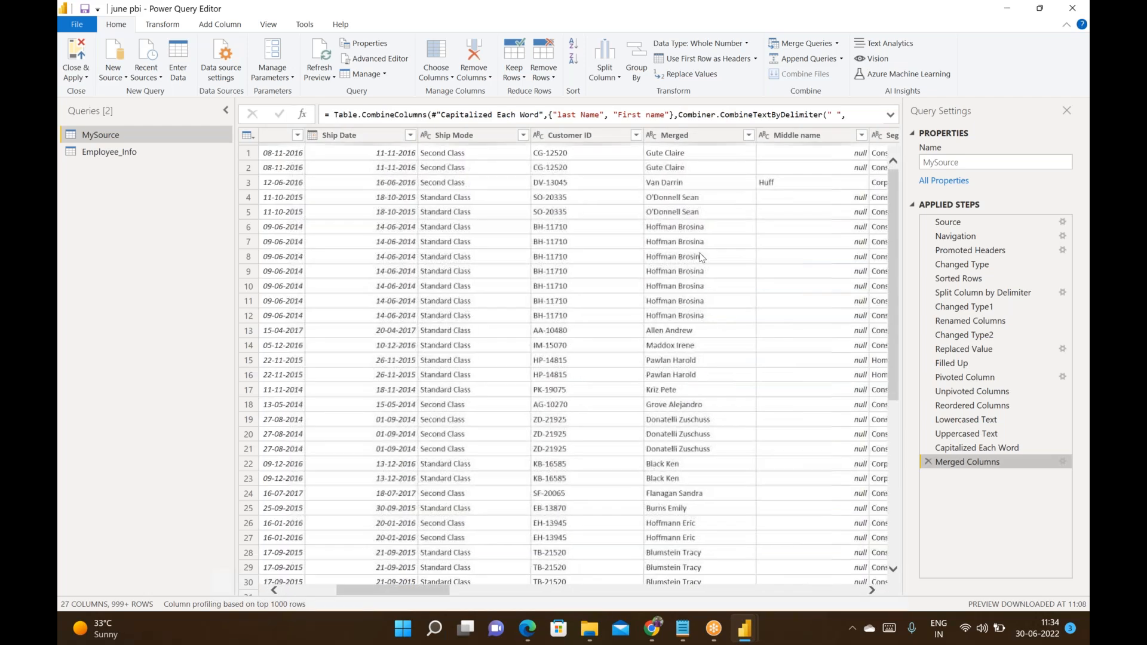
scroll(761, 255, "right", 5)
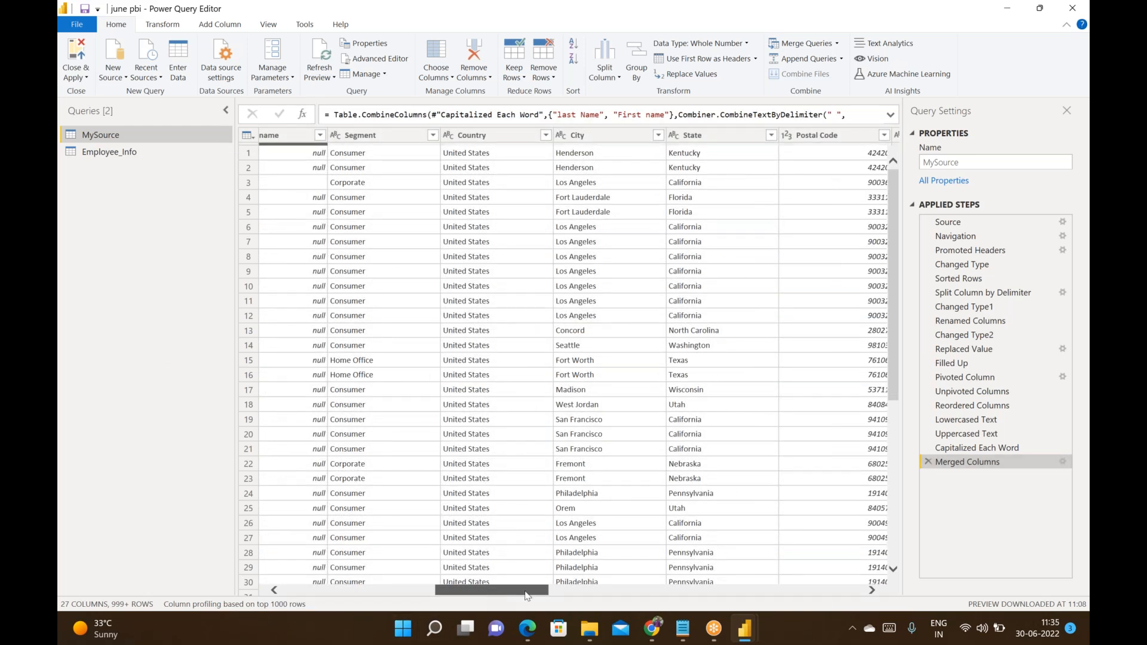
left_click_drag(526, 595, 841, 593)
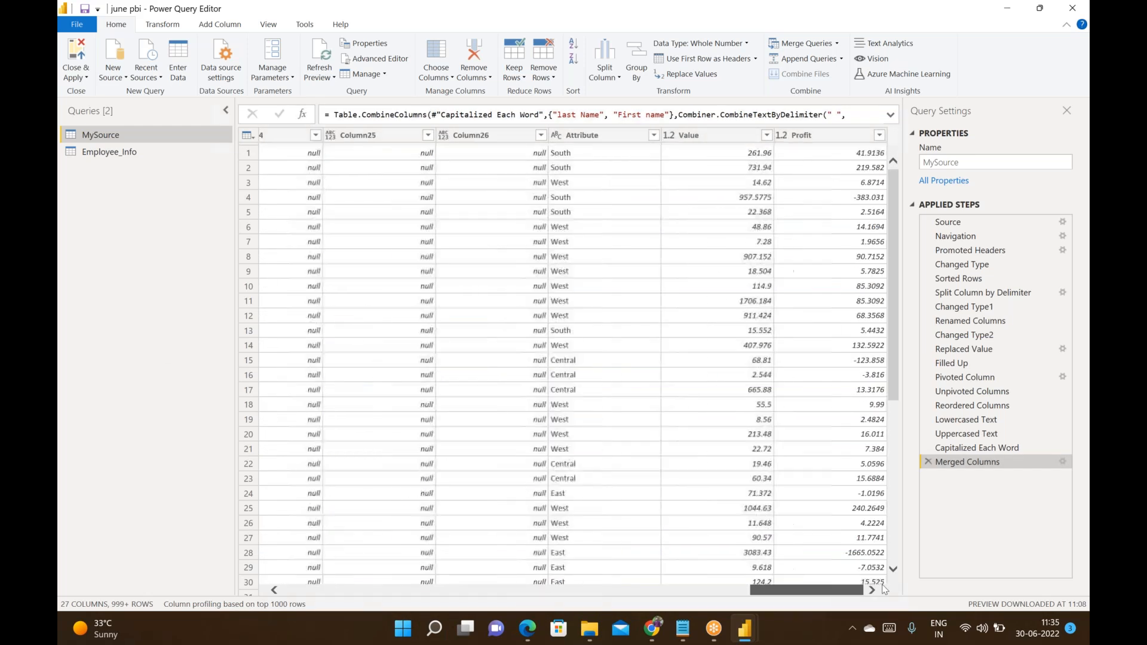
left_click(723, 136)
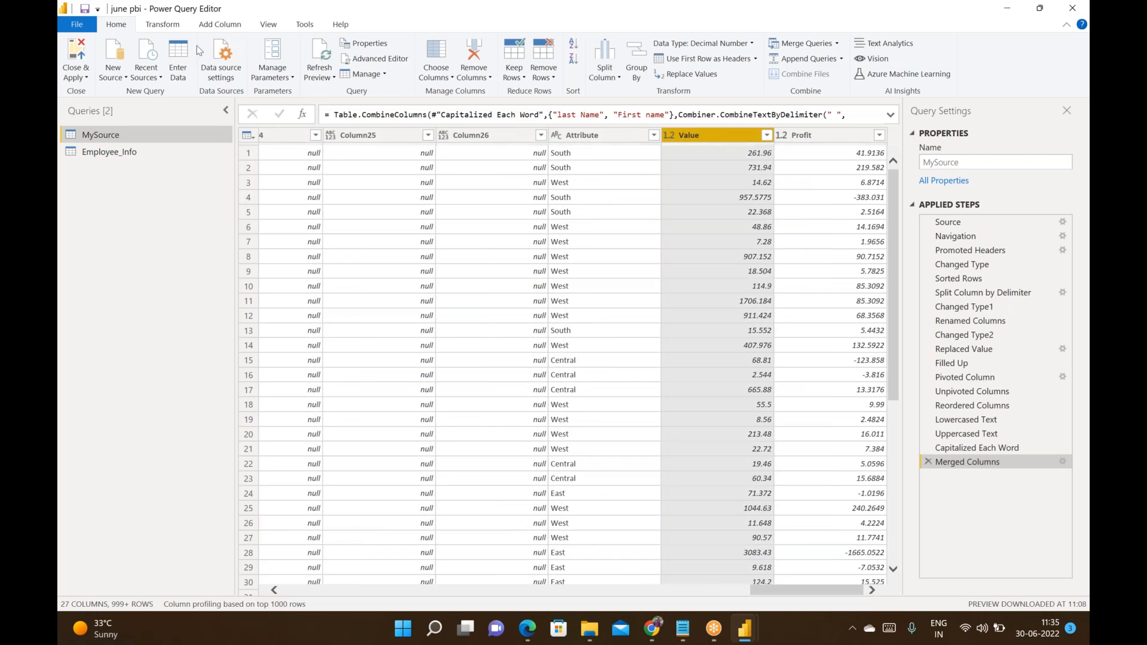
left_click(187, 26)
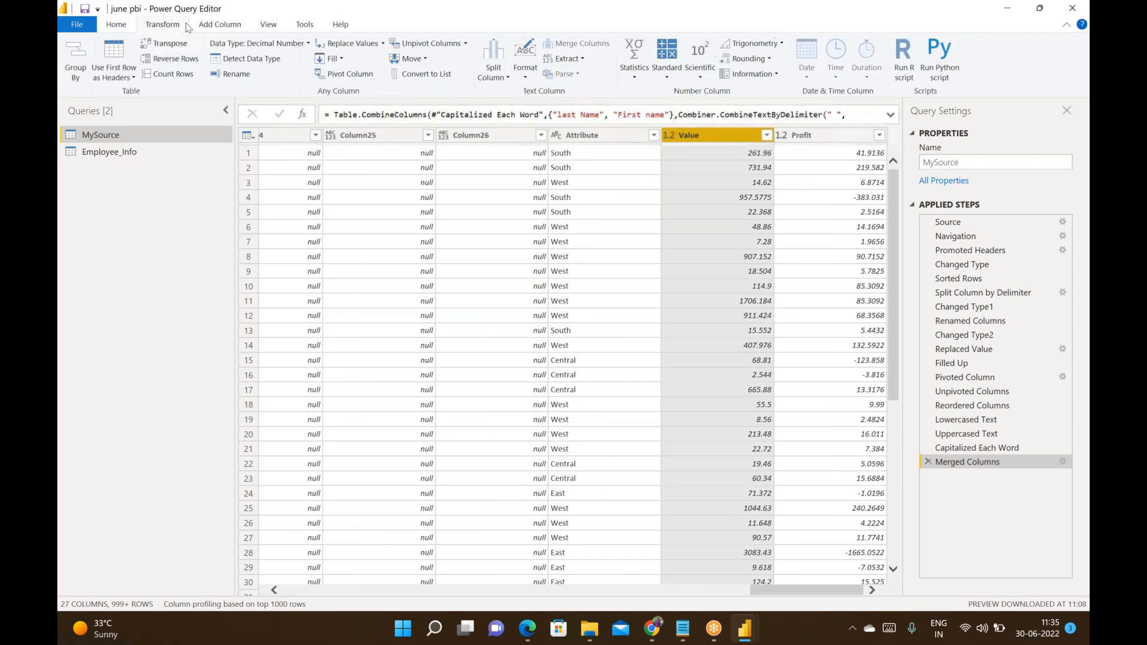
left_click(635, 63)
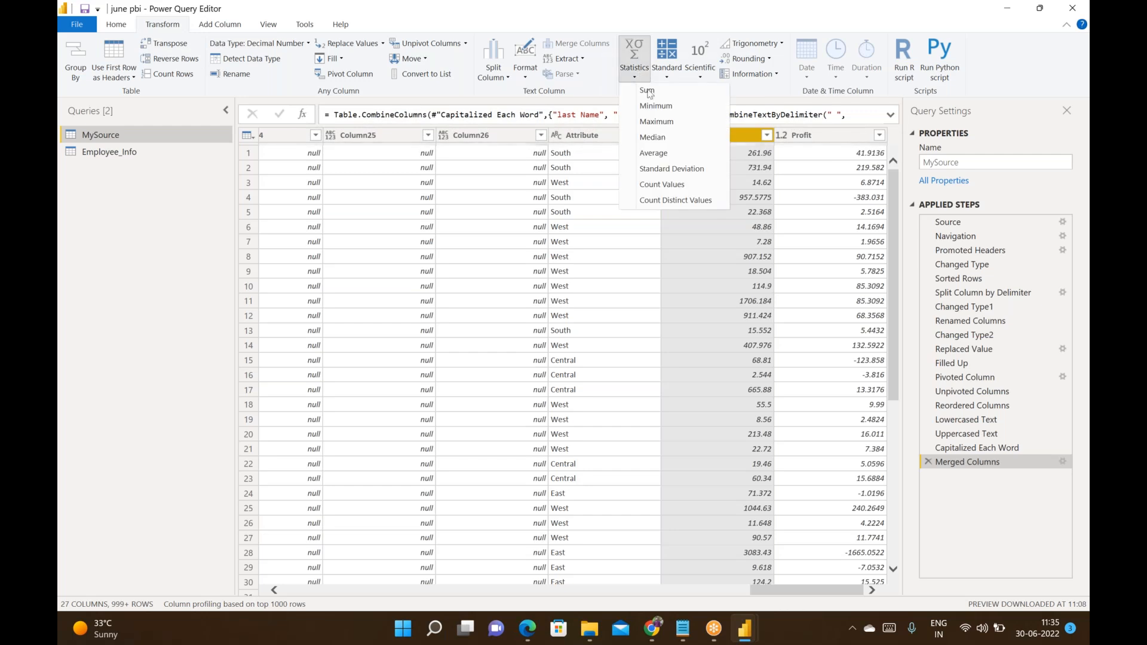
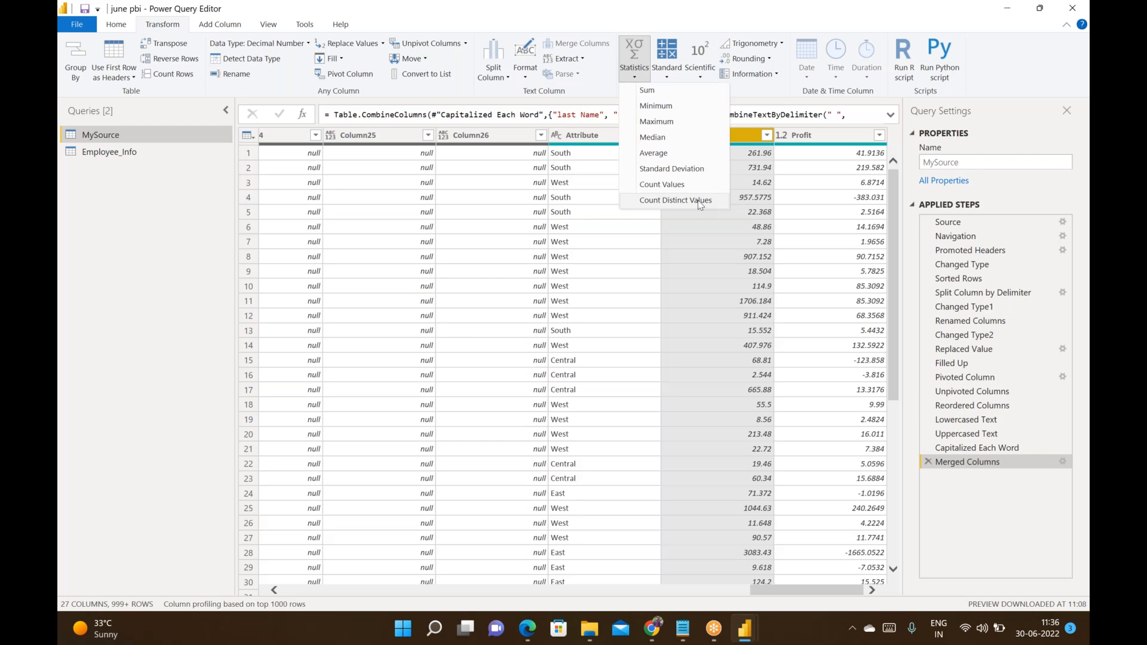
left_click(738, 141)
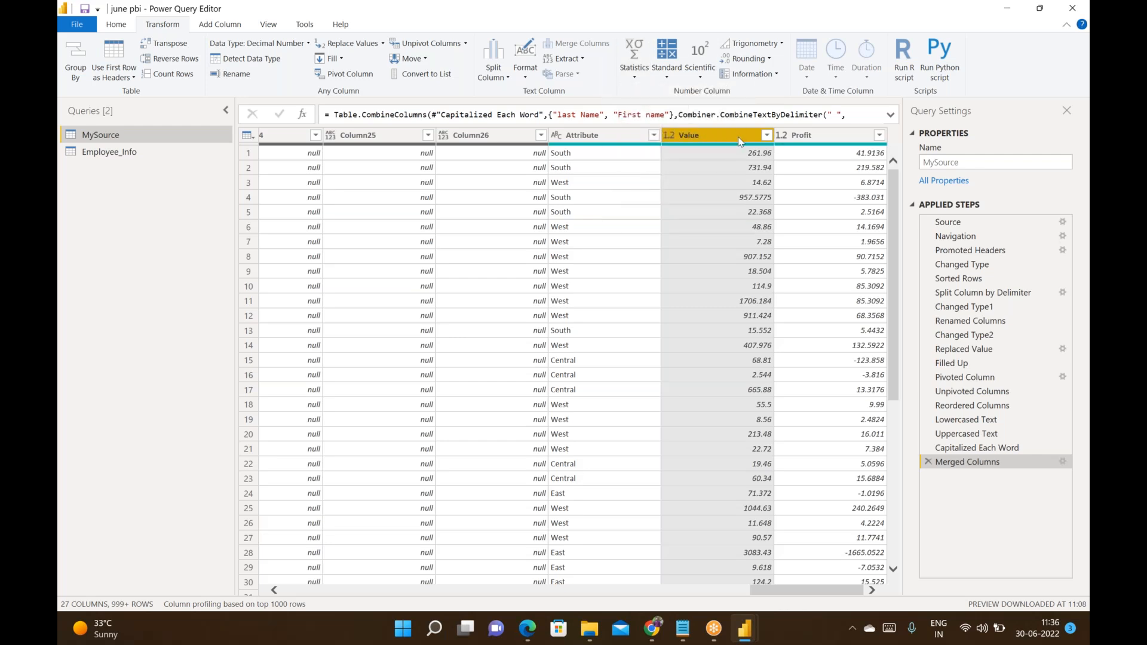
left_click(636, 67)
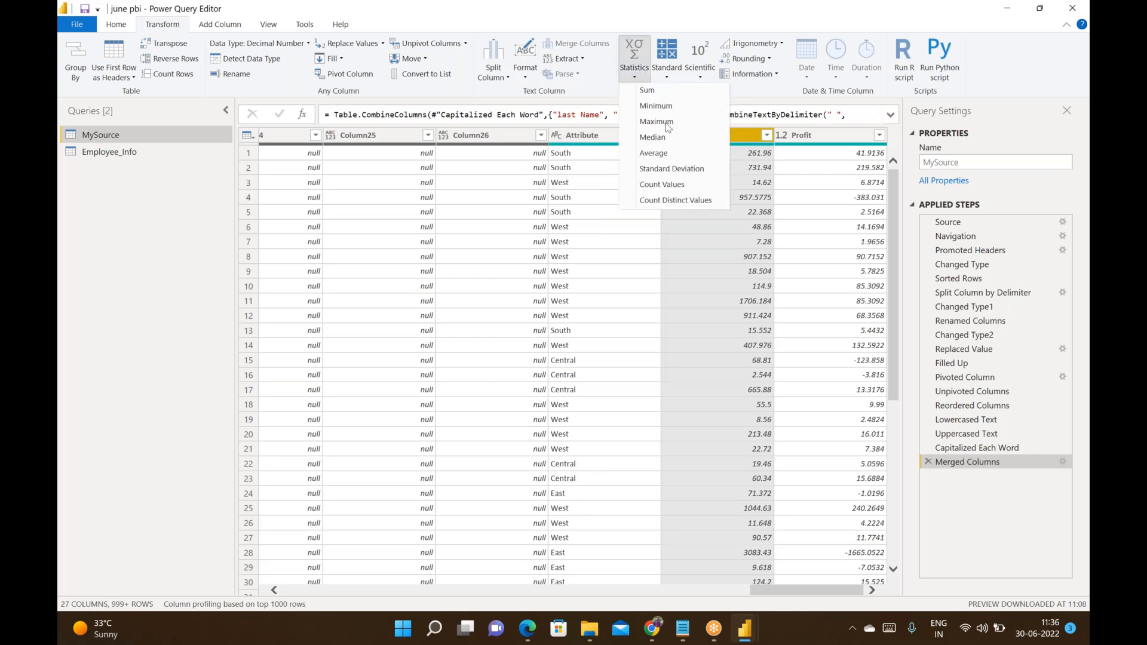
left_click(698, 202)
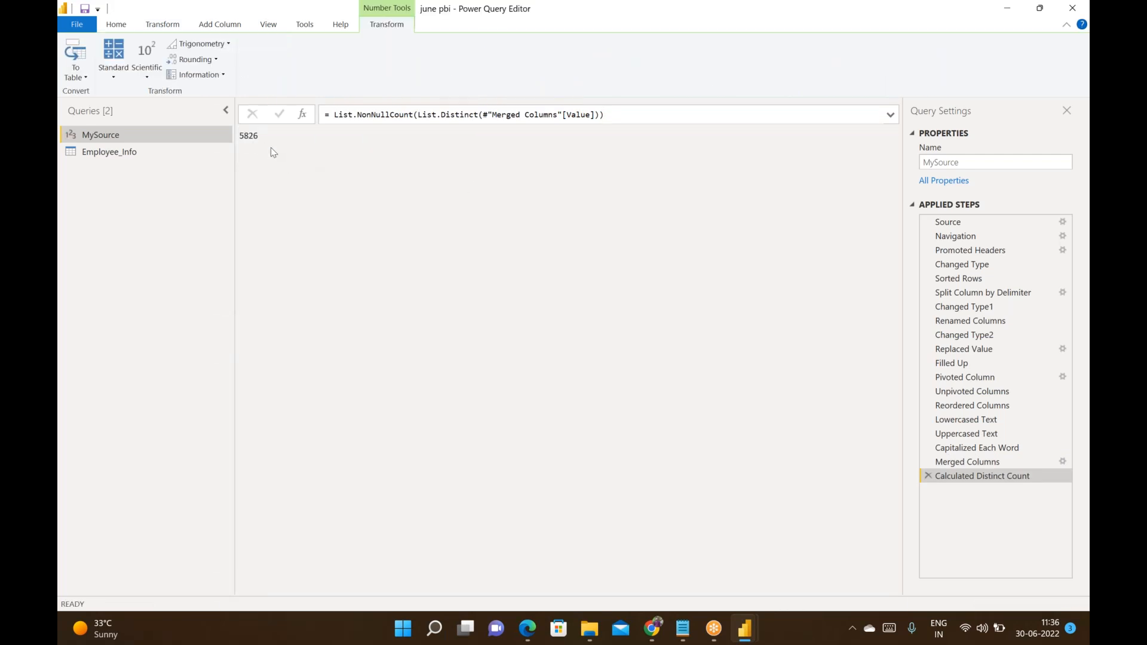
left_click(927, 478)
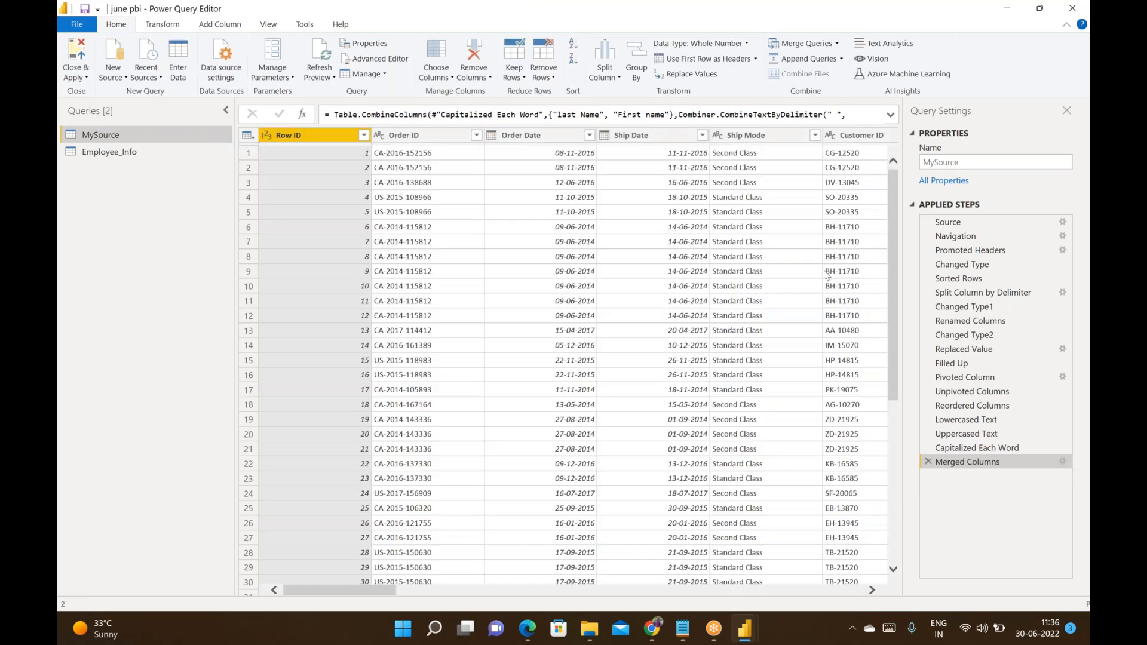
Count the values of the Value column, and delete the resulting applied step
scroll(769, 162, "right", 15)
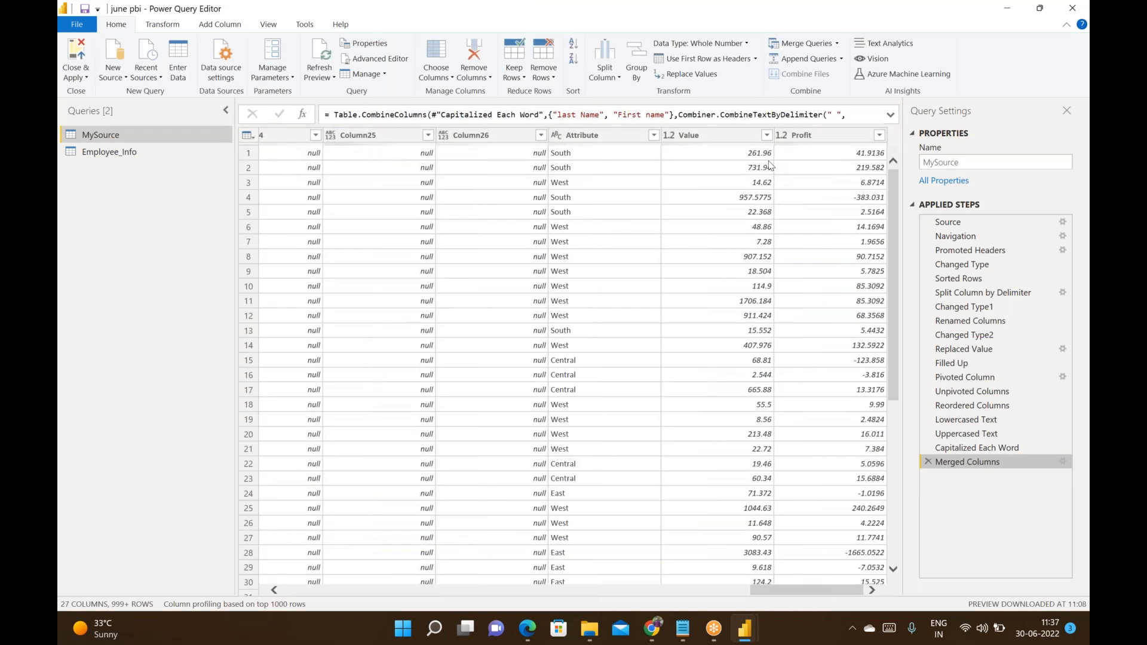
double_click(726, 135)
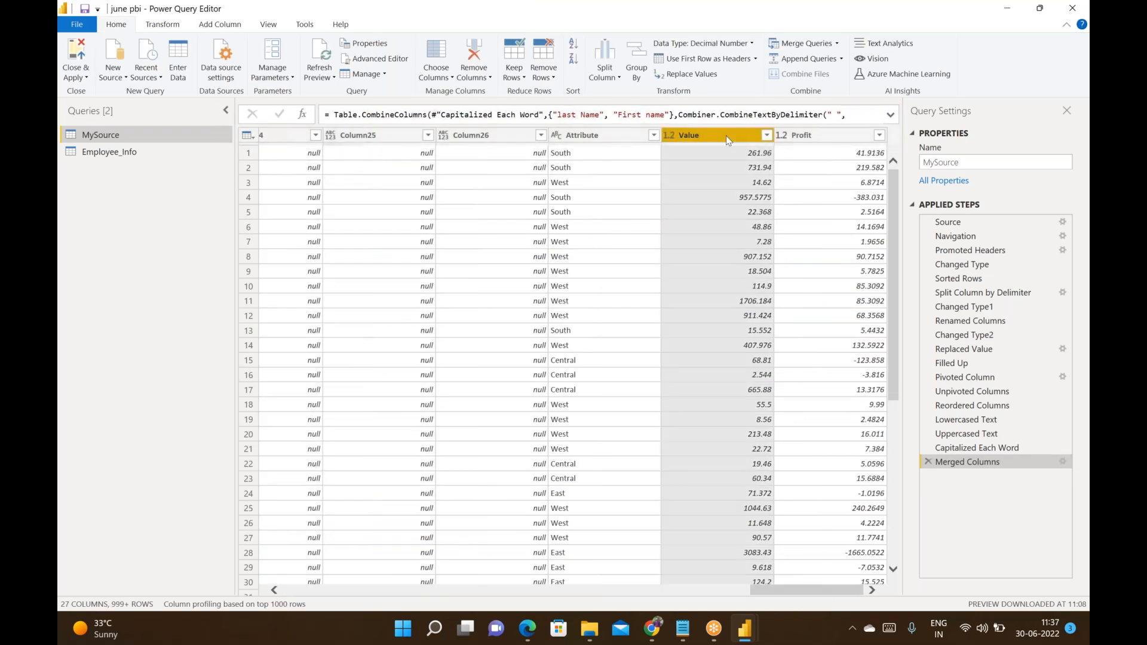
key("Escape")
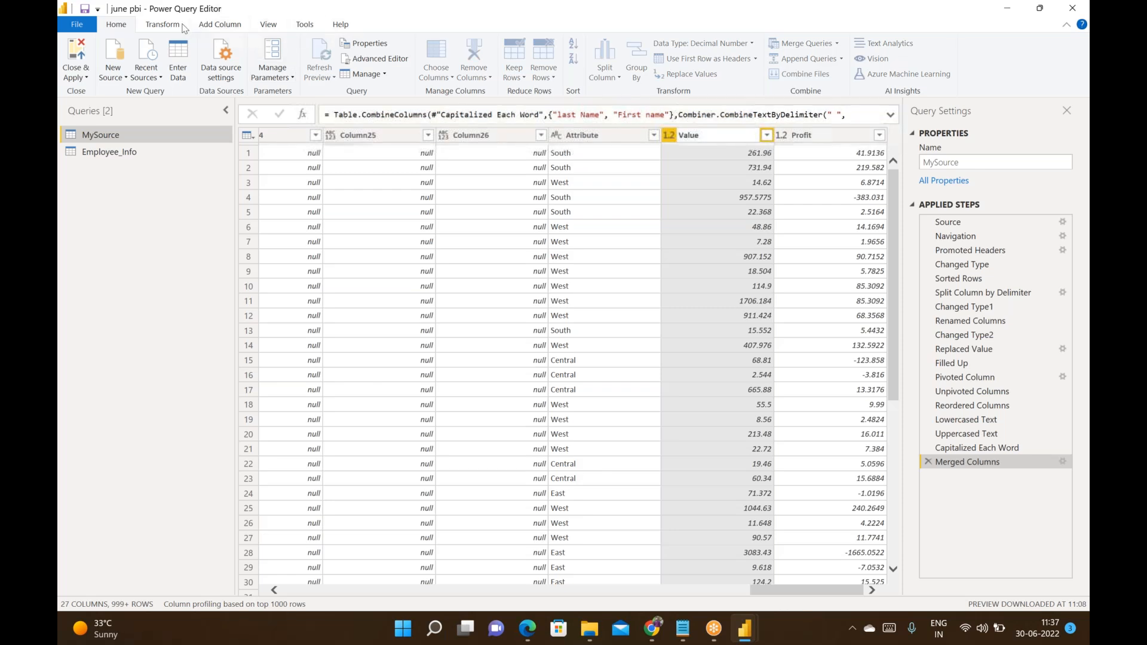
left_click(162, 25)
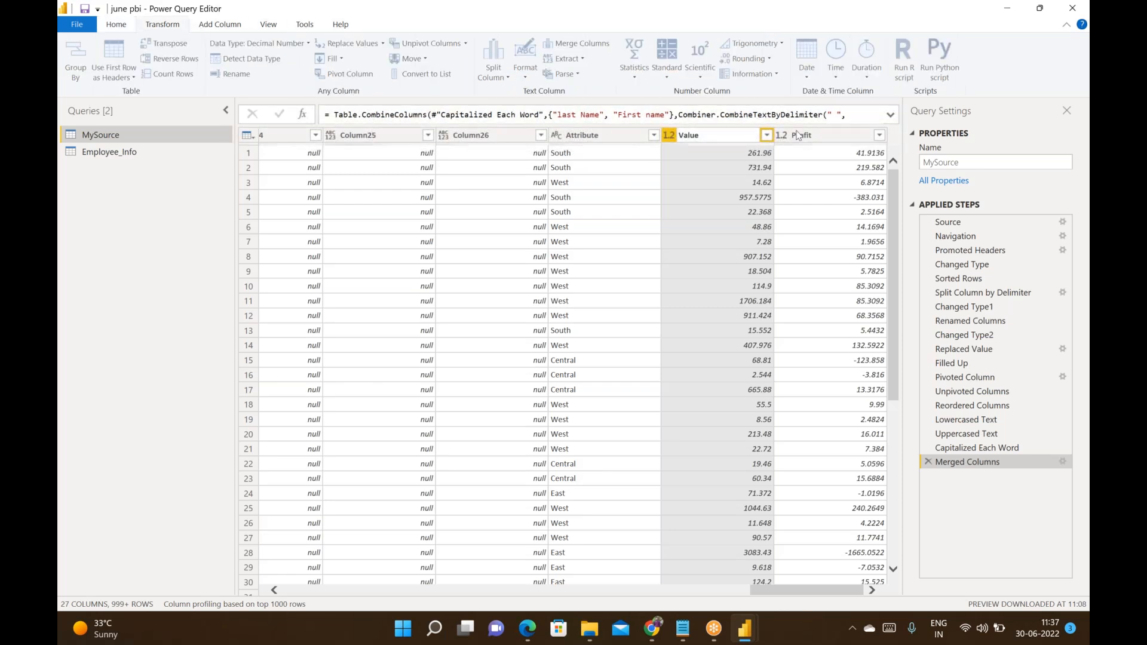
left_click(726, 135)
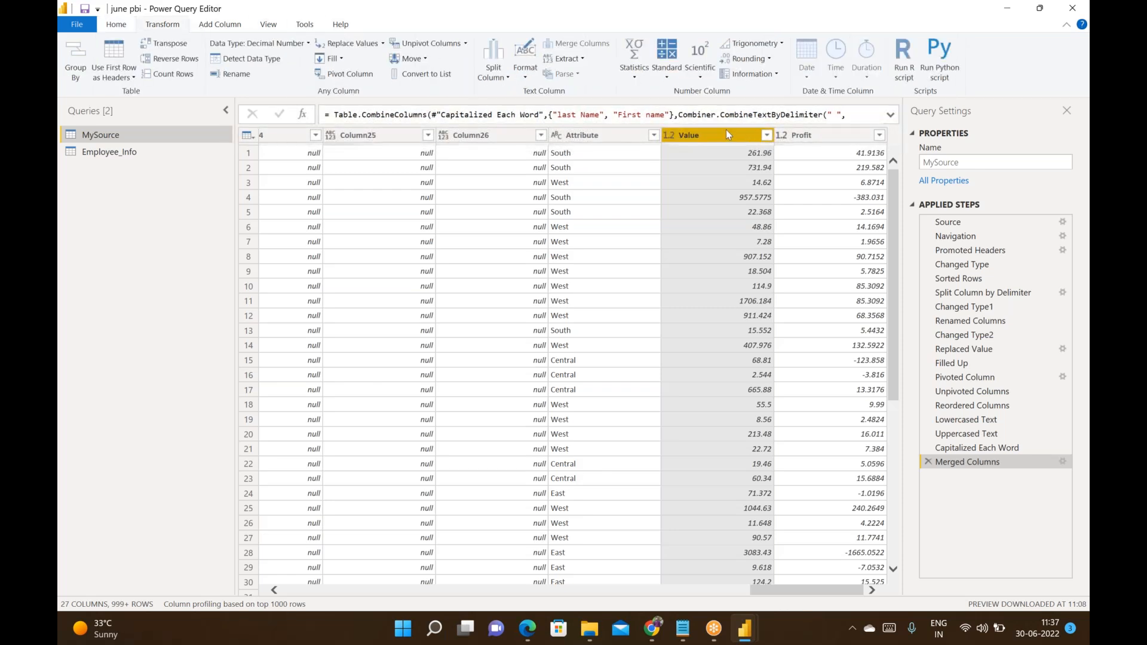
left_click(630, 77)
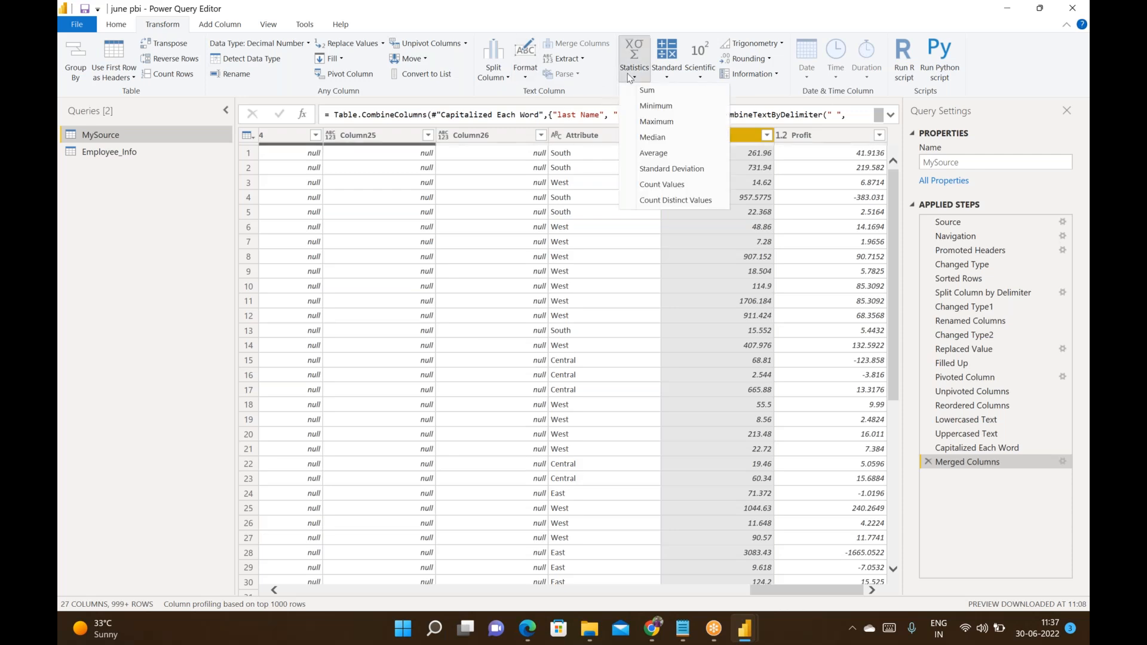
left_click(677, 185)
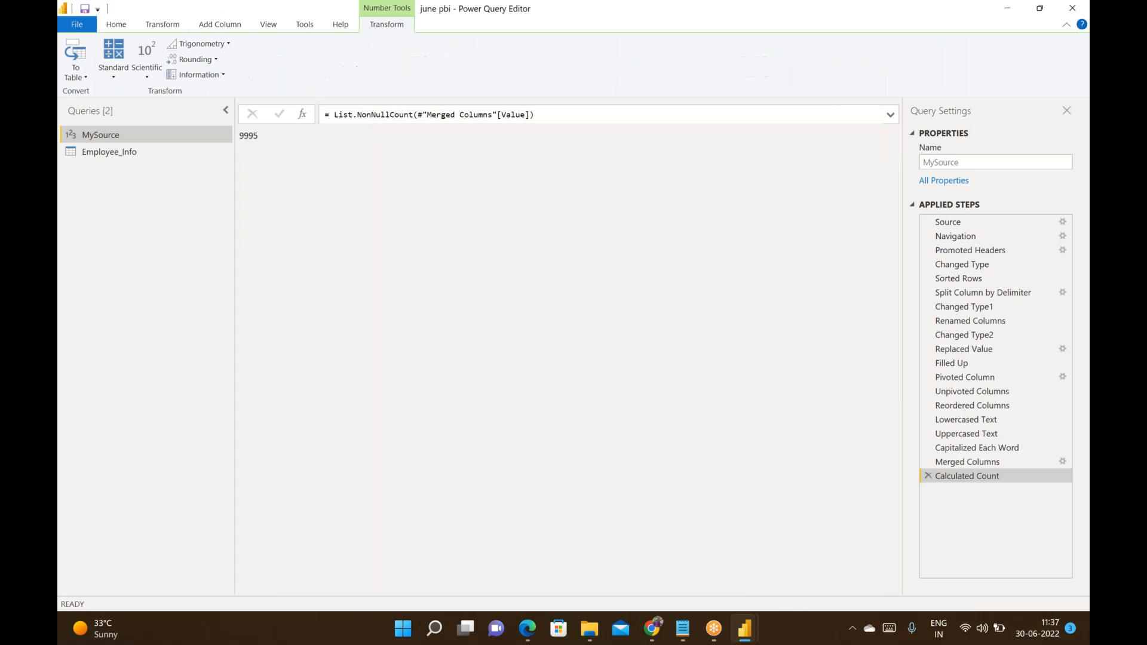
left_click_drag(259, 136, 244, 143)
left_click(926, 475)
Add 50 to each number in the Value column with the standard Add operation
scroll(648, 377, "right", 10)
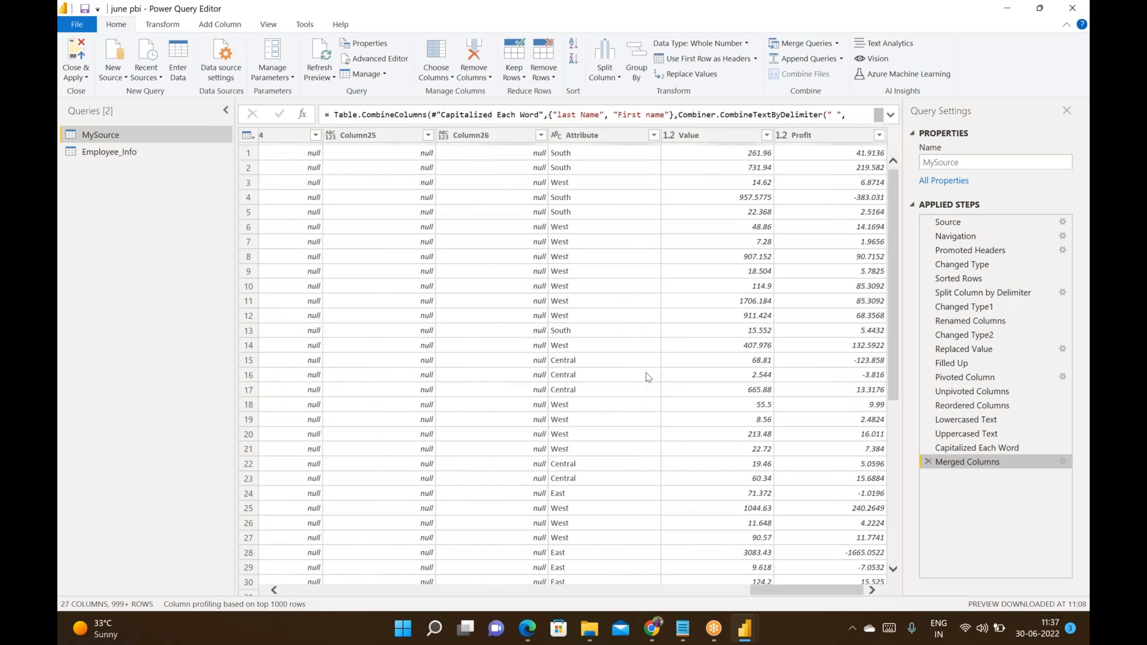
left_click(734, 136)
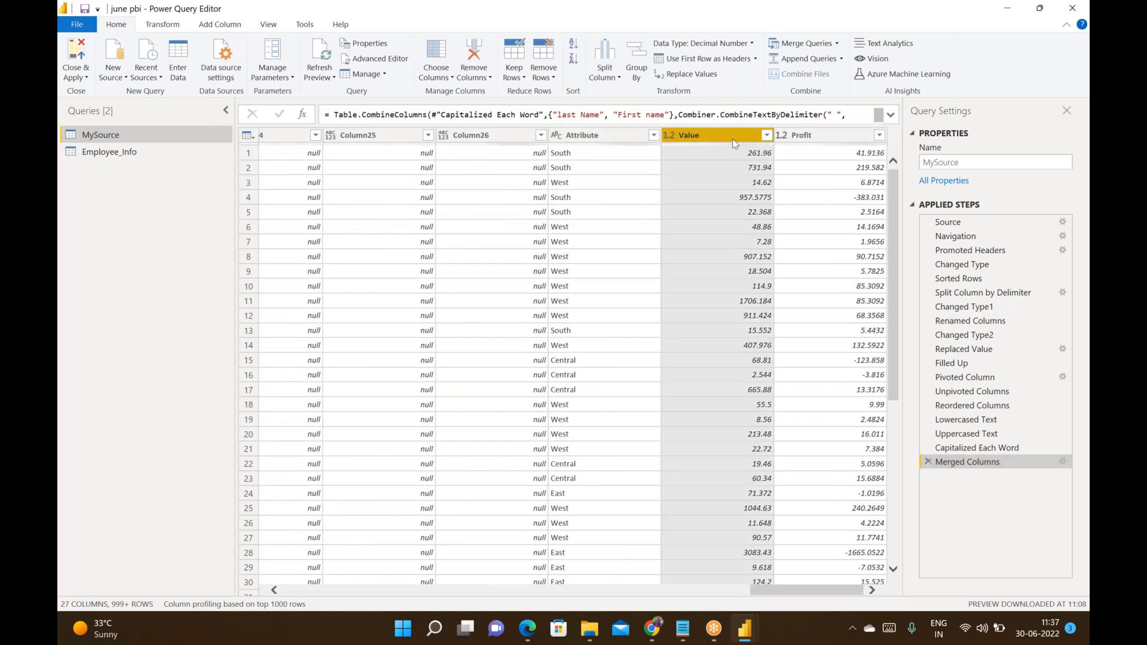
left_click(170, 28)
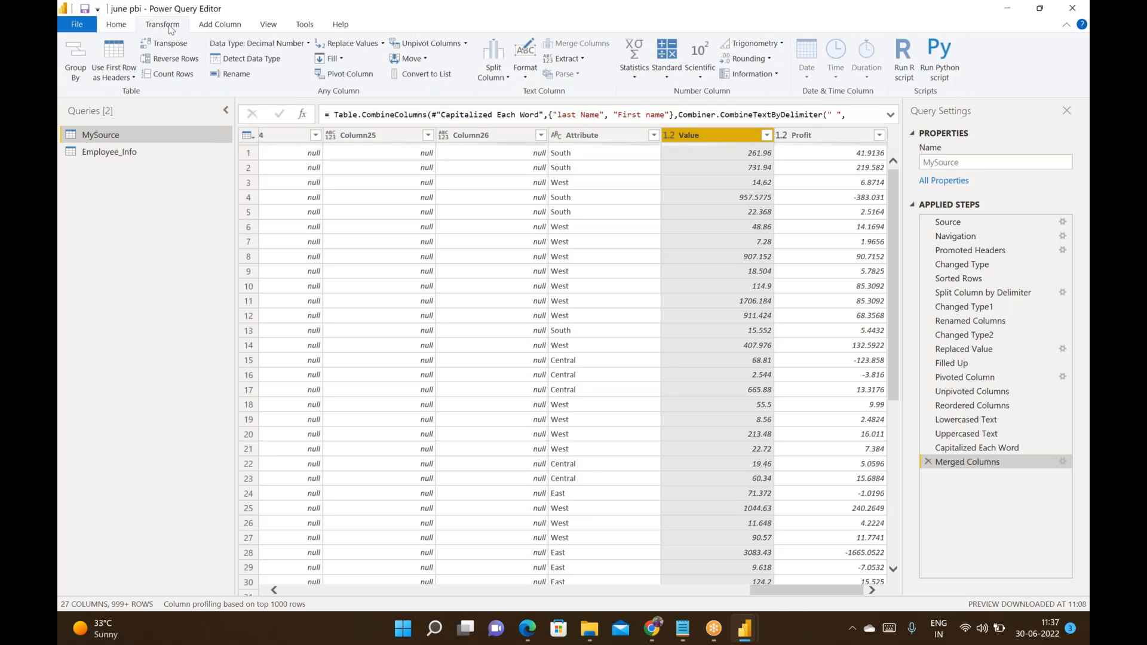
left_click(637, 78)
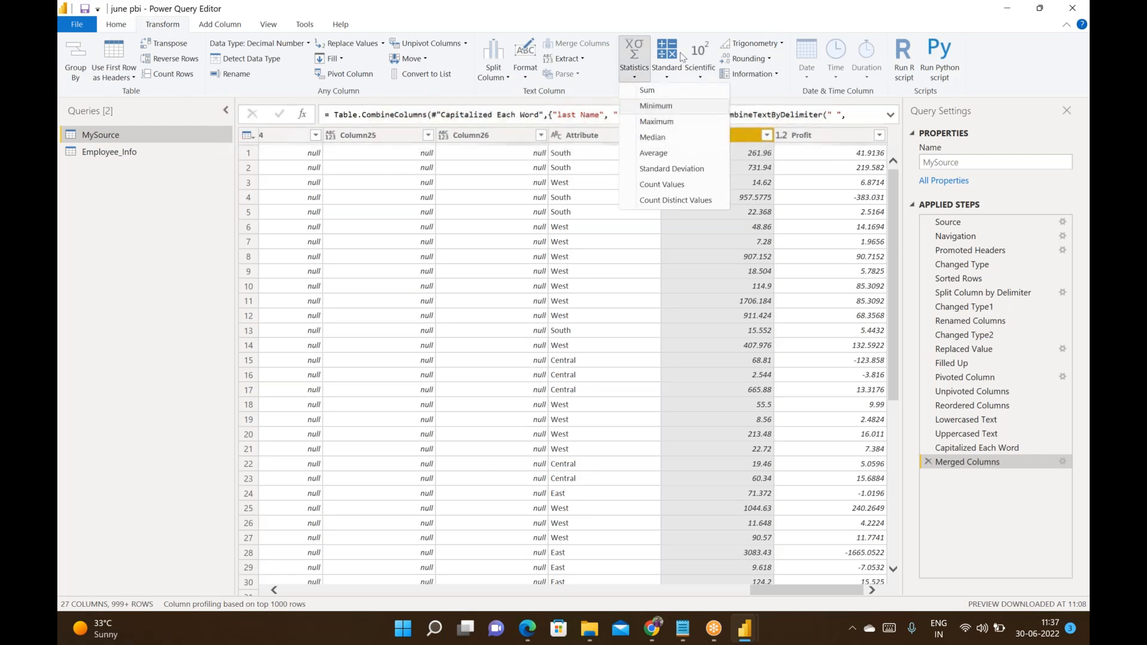
left_click(708, 6)
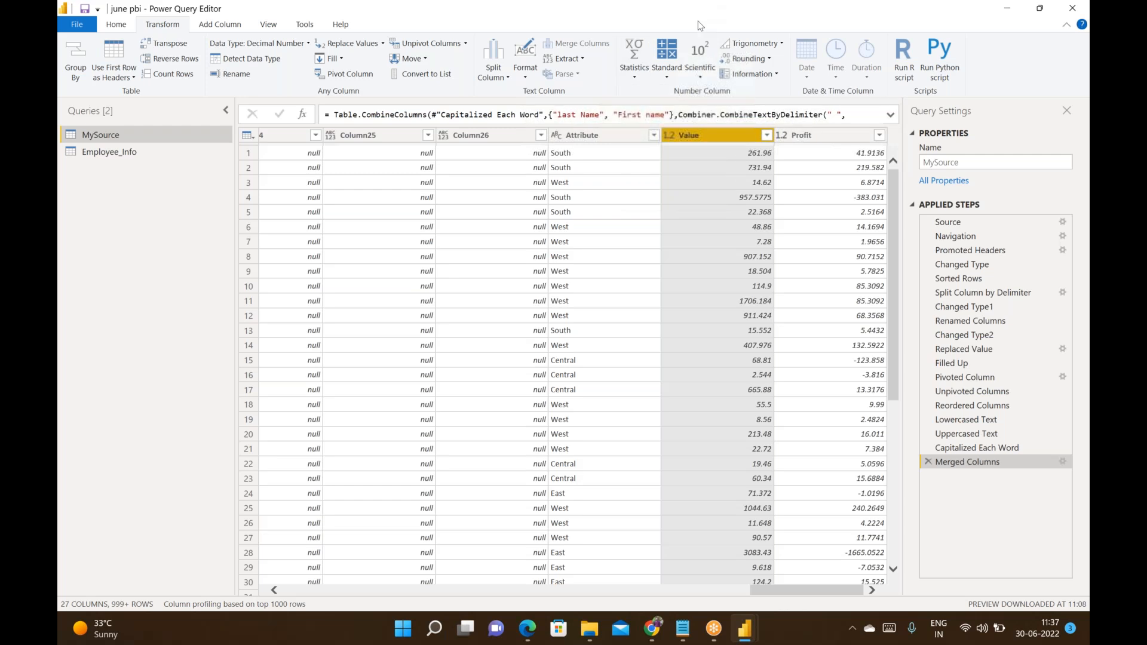
left_click(666, 80)
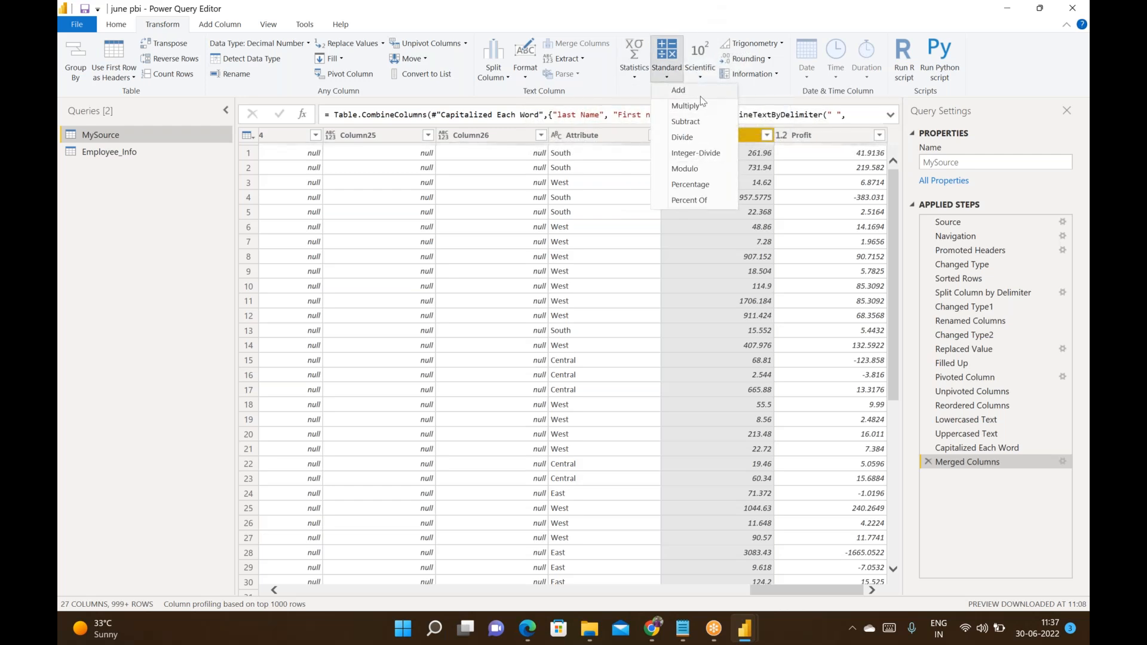
left_click(754, 140)
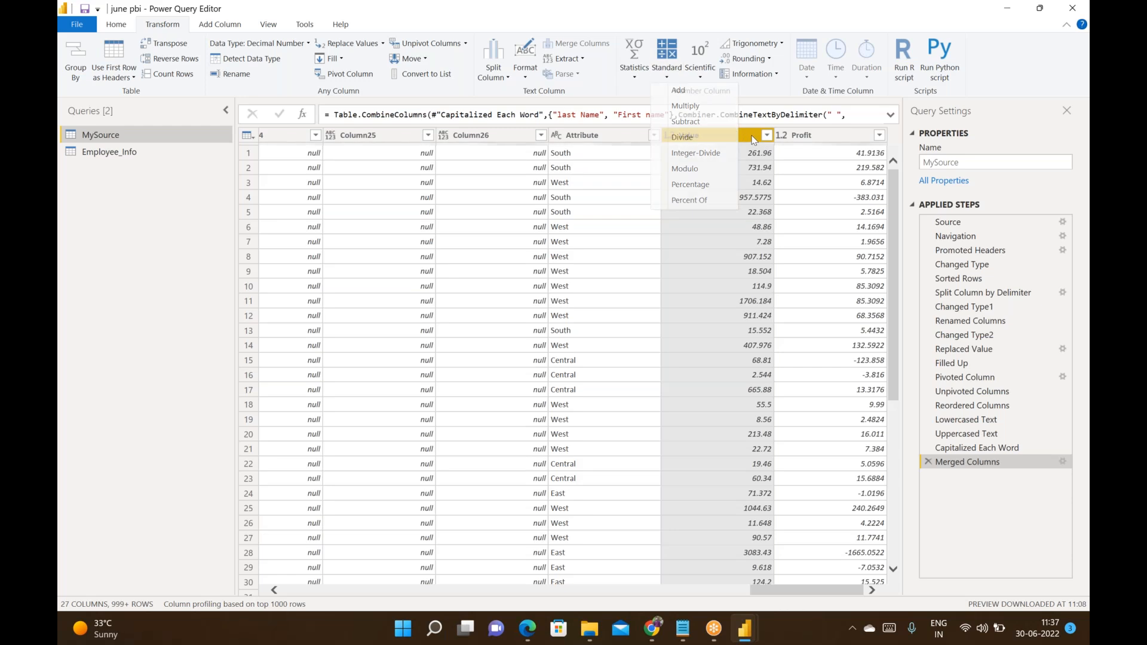
left_click(667, 64)
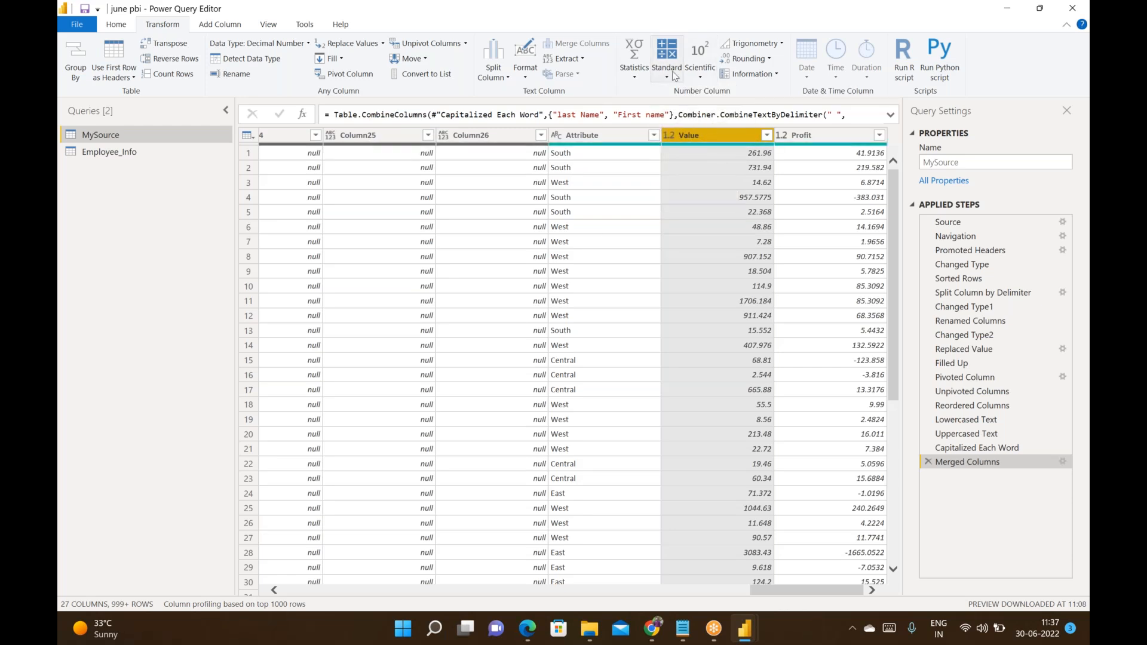
left_click(679, 90)
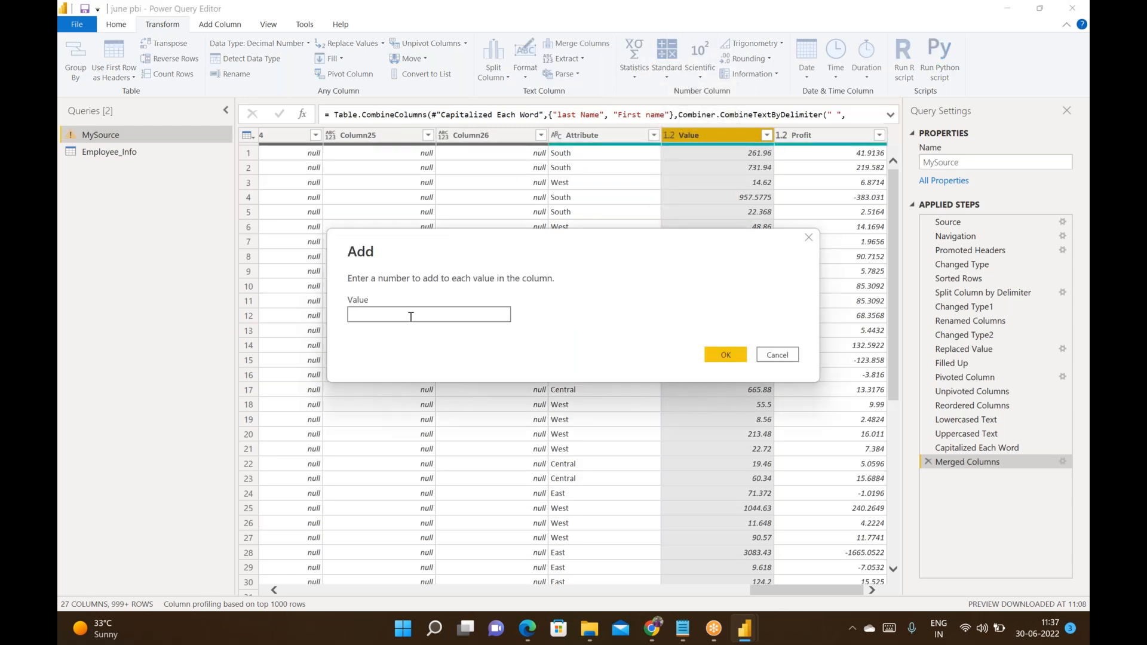
type("50")
left_click(730, 356)
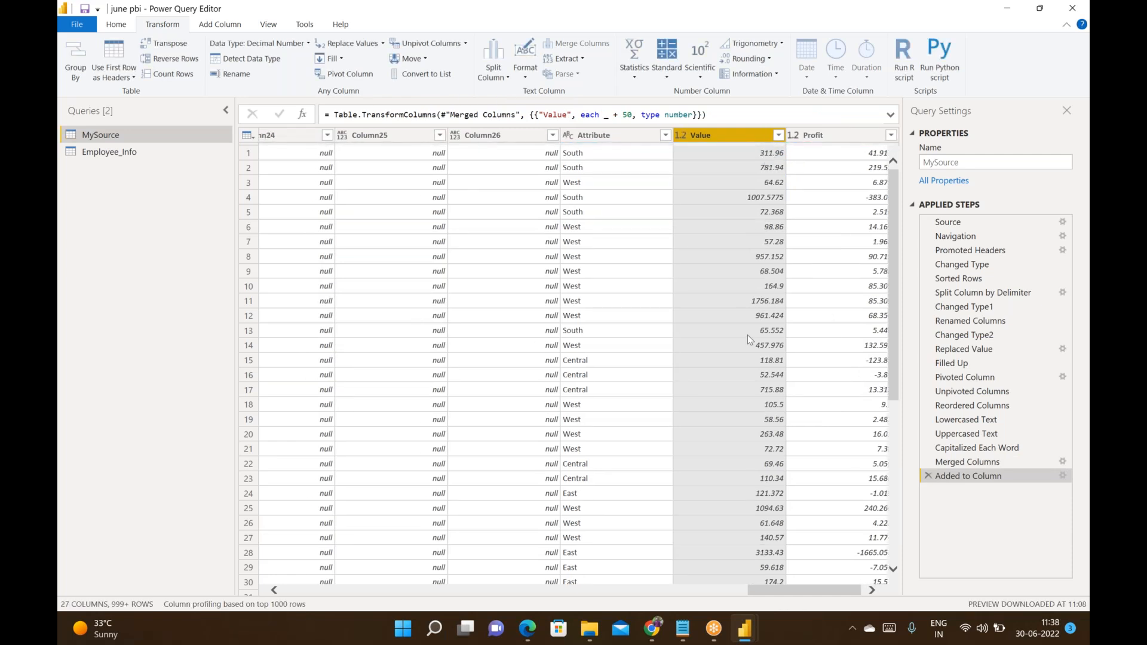
Calculate the sum of the increased Value column, and delete the resulting applied step
left_click(641, 79)
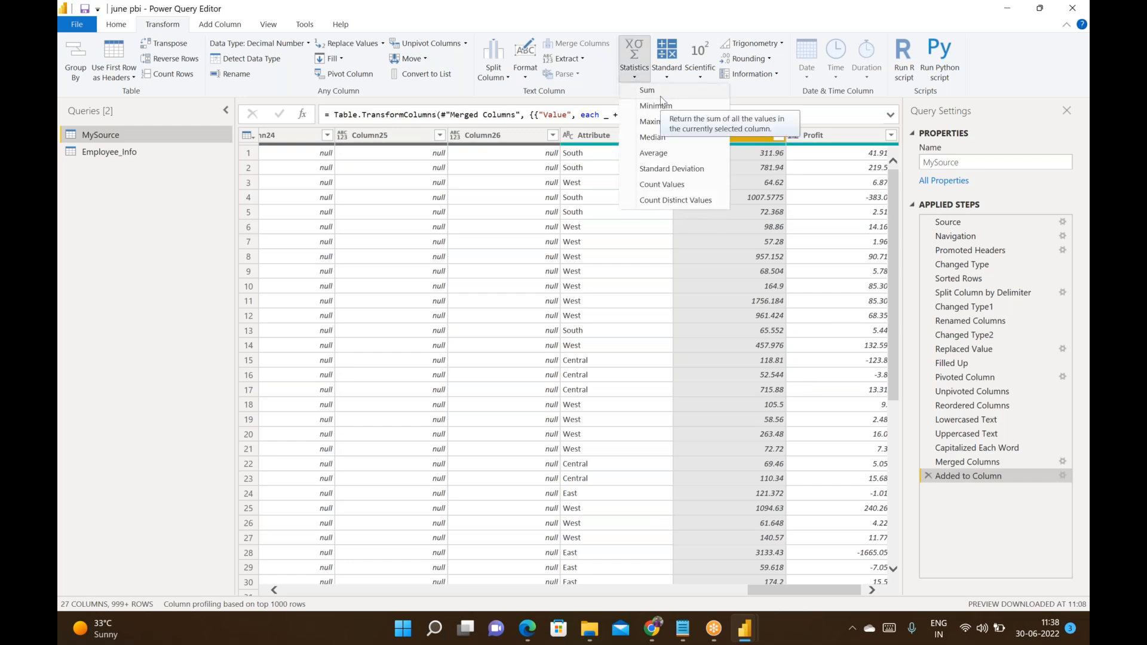
left_click(660, 95)
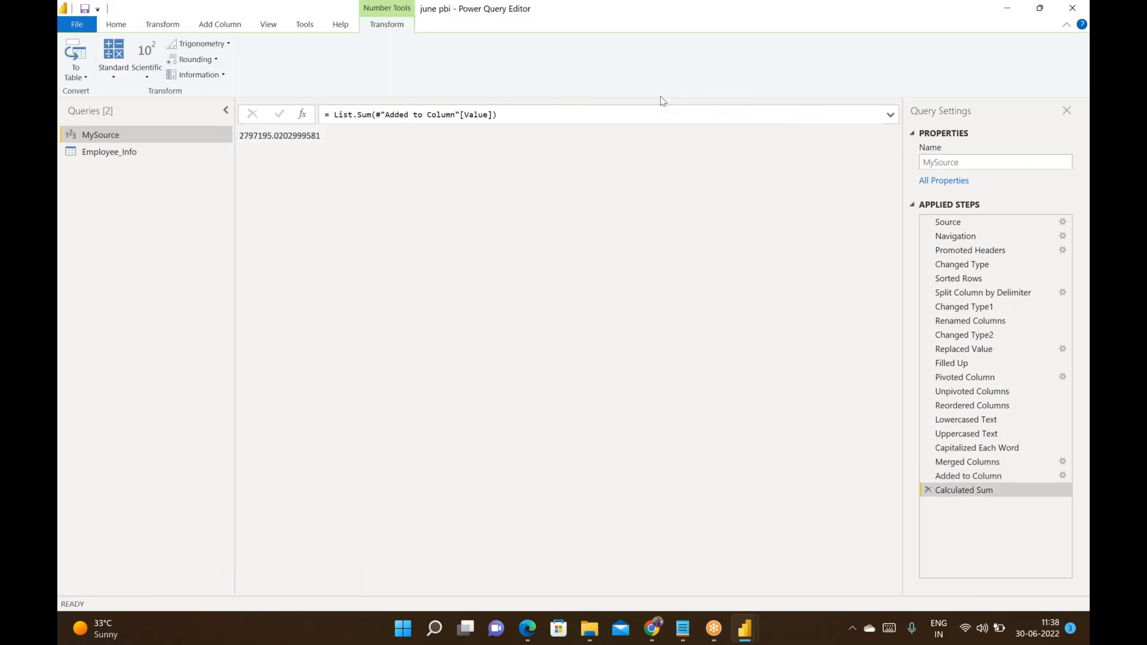
left_click_drag(321, 133, 244, 132)
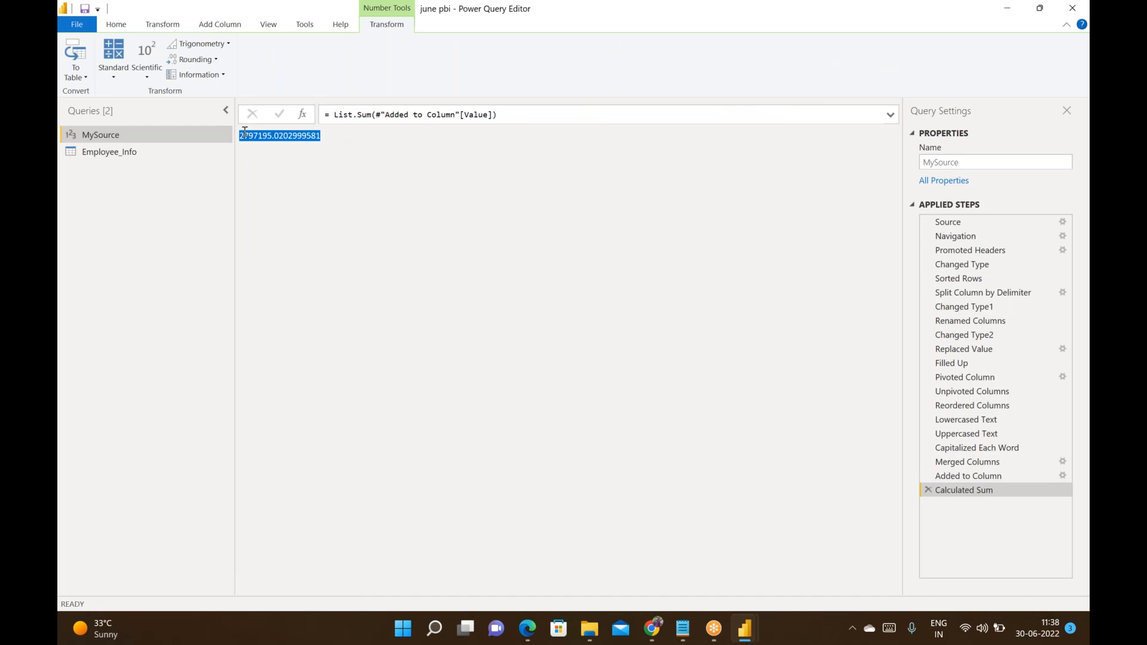
left_click(340, 135)
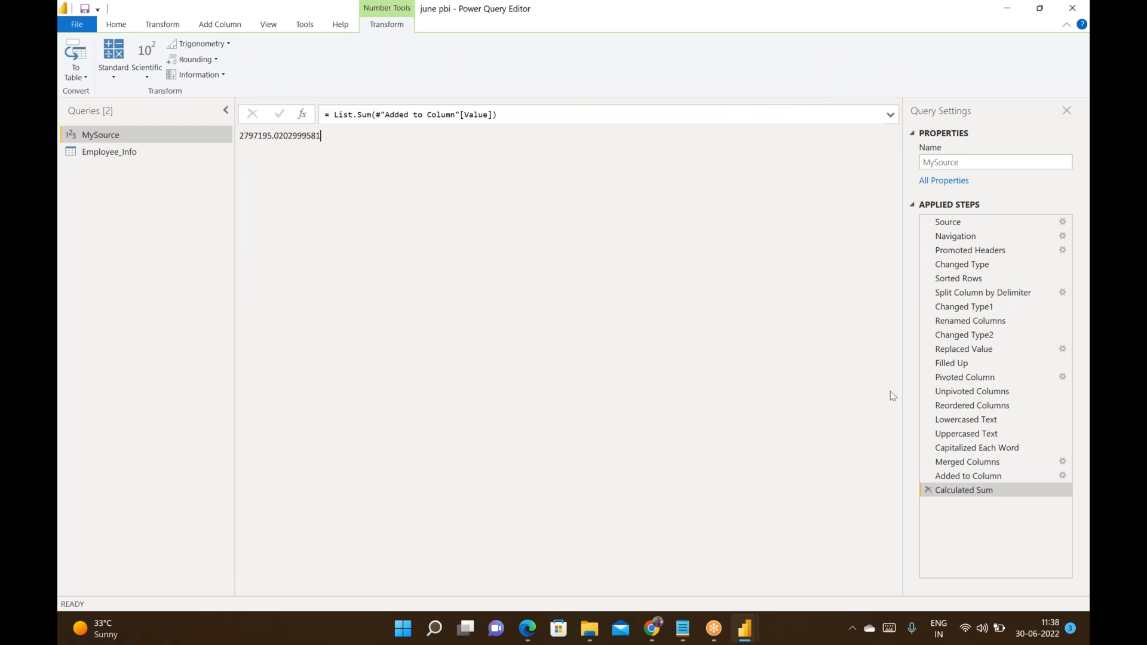
left_click(928, 490)
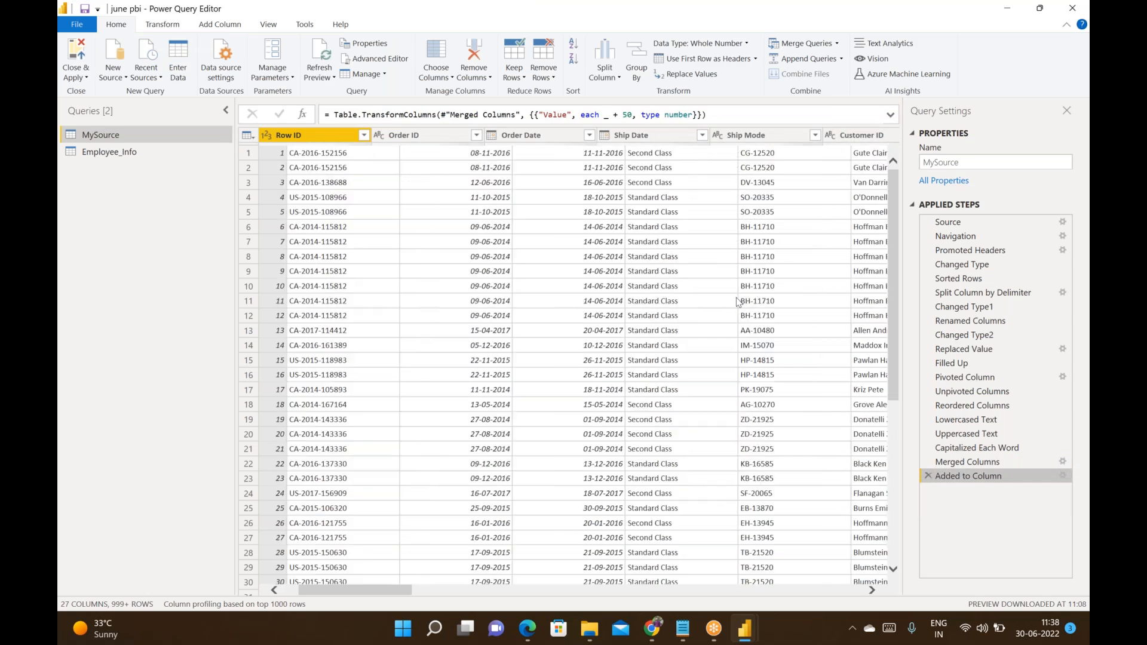
Multiply each number in the Value column by 2, and delete the resulting applied step
left_click(746, 145)
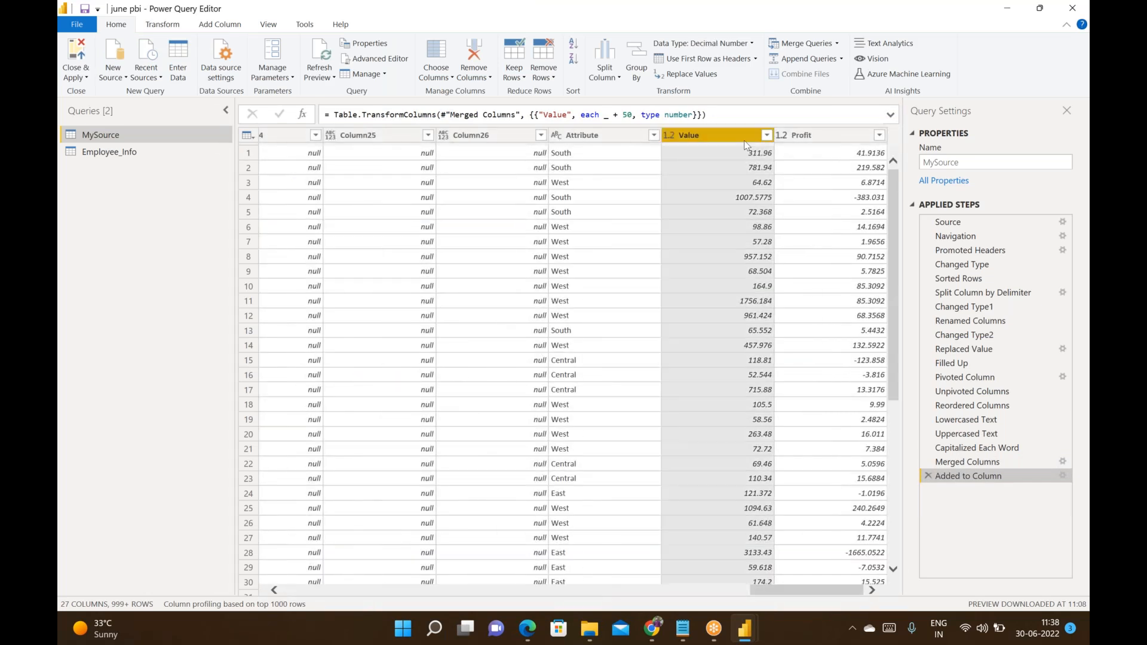
left_click(165, 26)
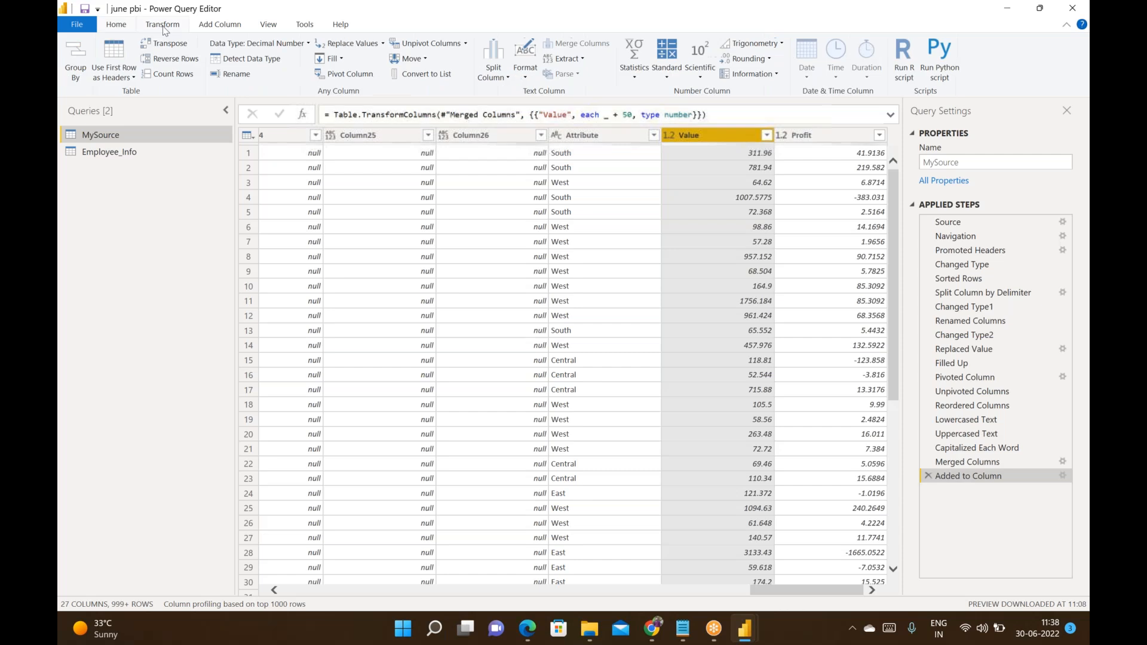
left_click(665, 68)
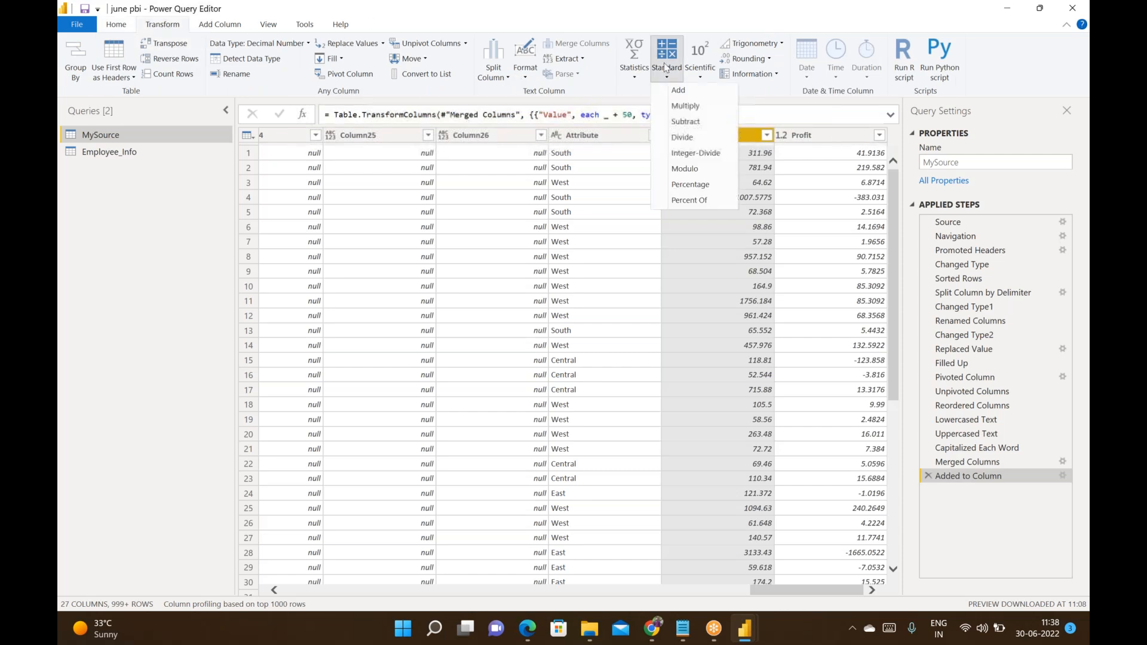
left_click(690, 107)
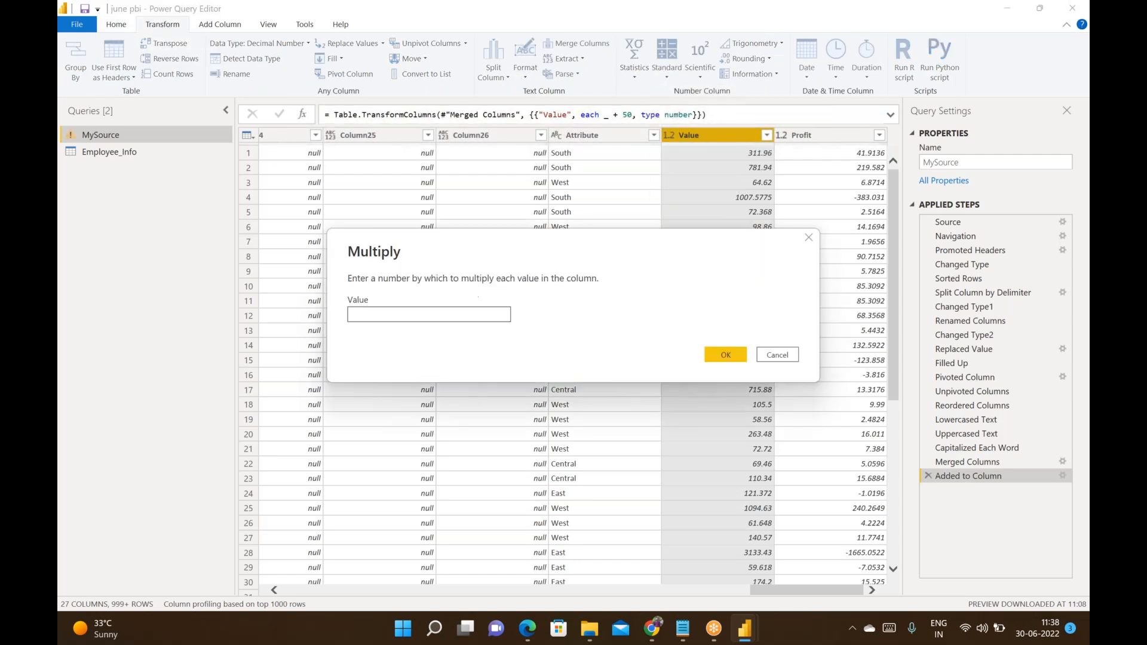
type("2")
left_click(725, 355)
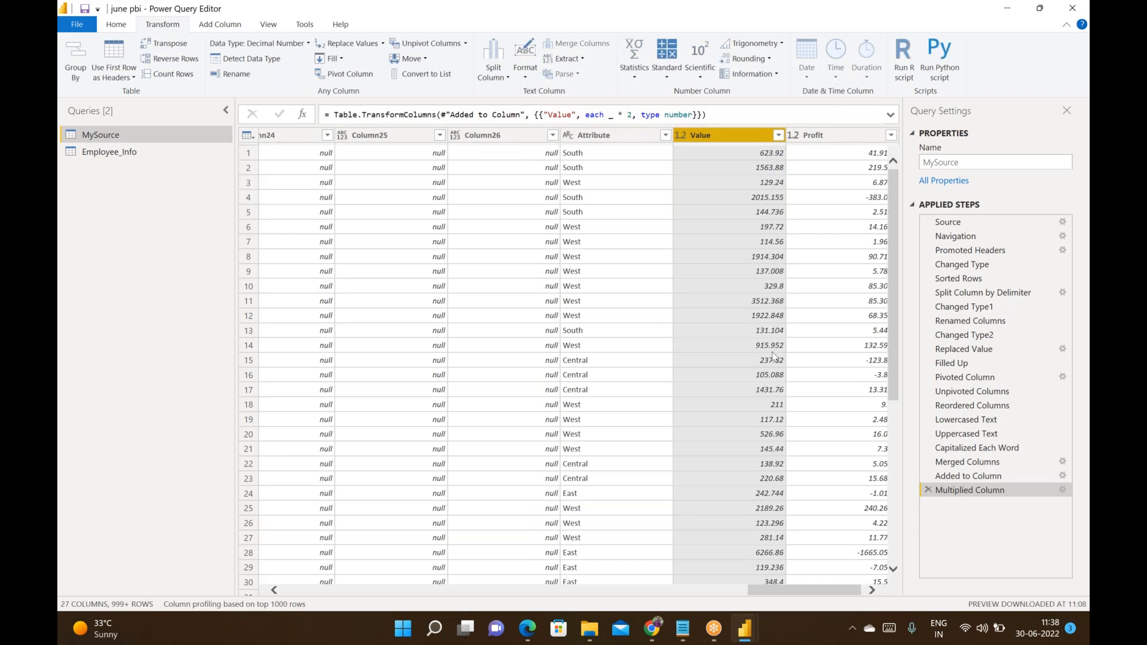
left_click(927, 490)
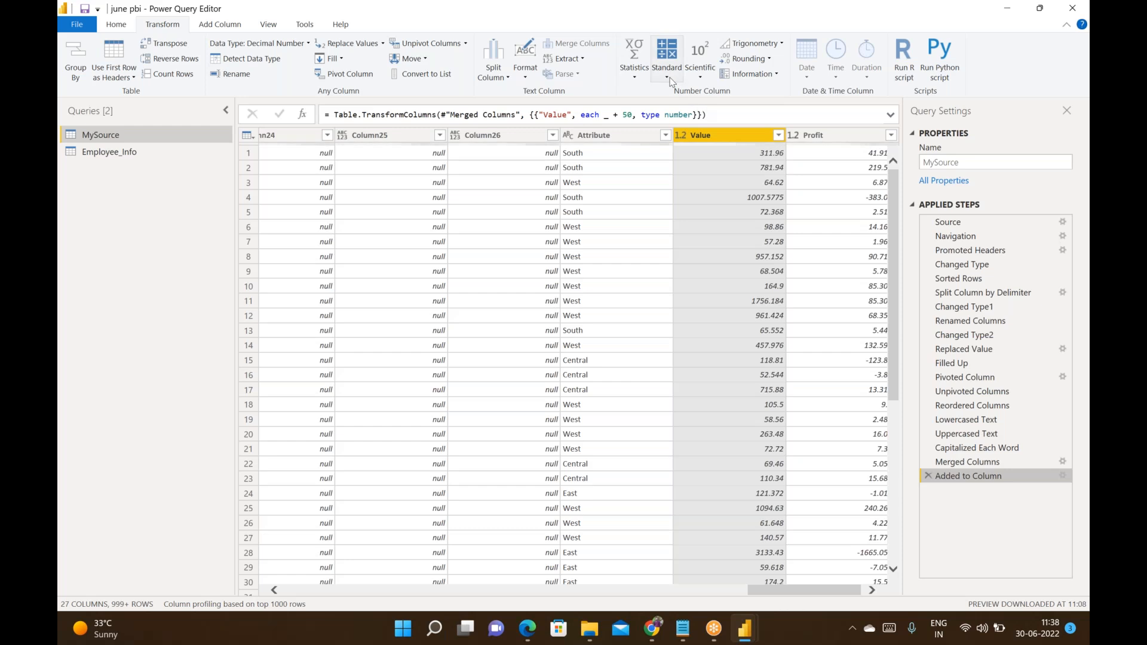
Subtract 50 from each number in the Value column with the standard Subtract operation
left_click(667, 78)
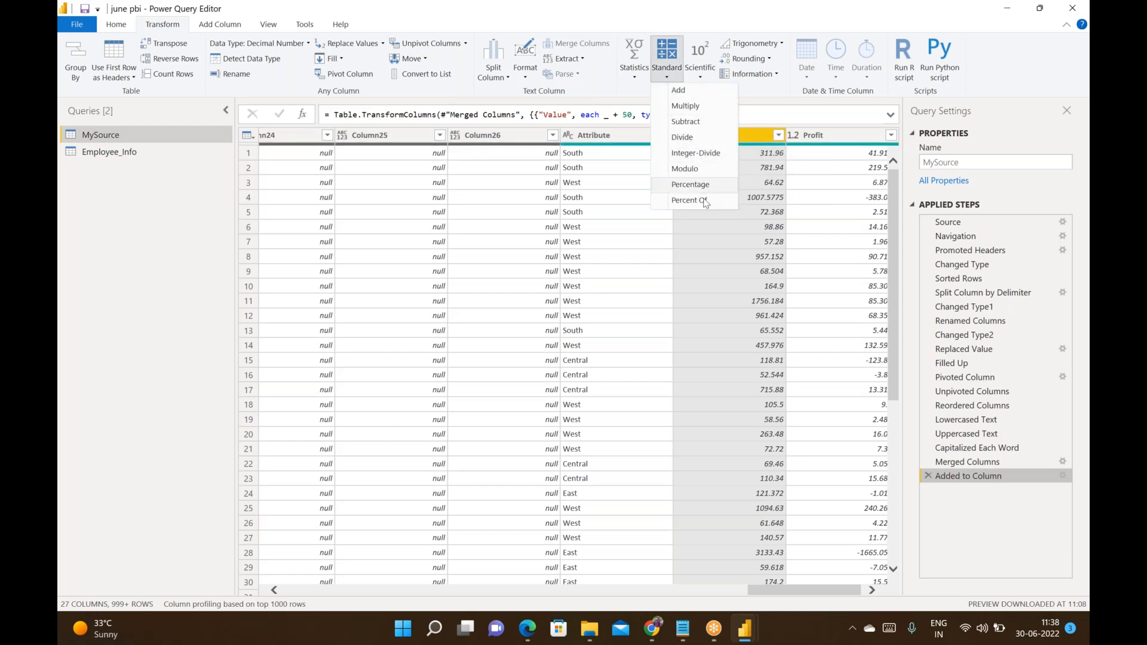
left_click(928, 476)
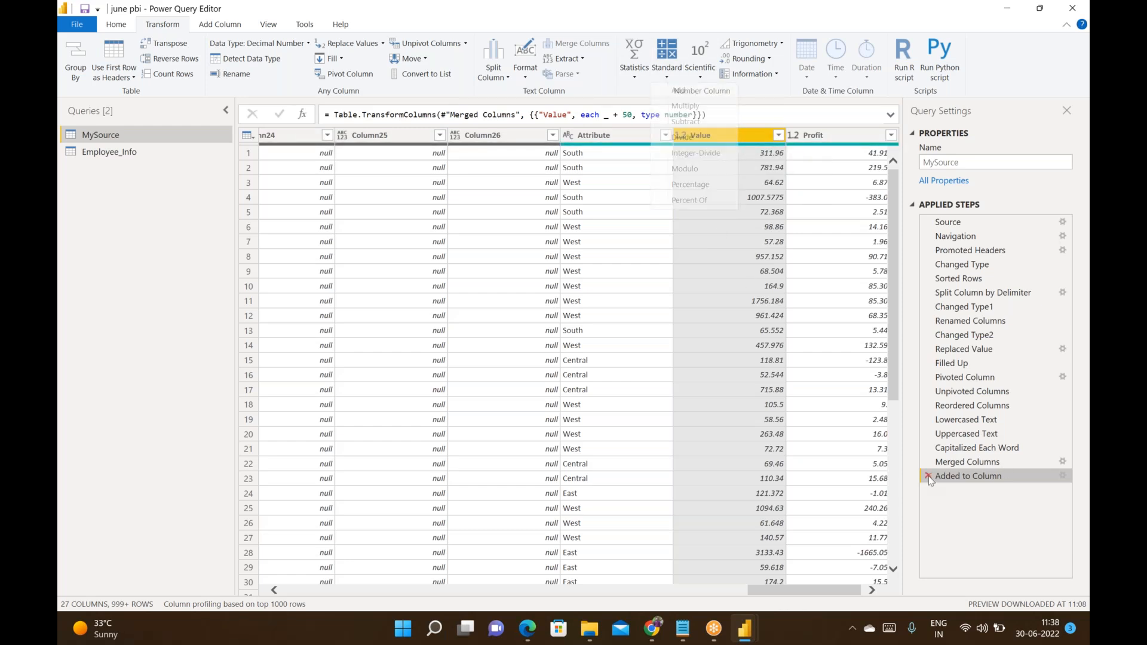
left_click(668, 77)
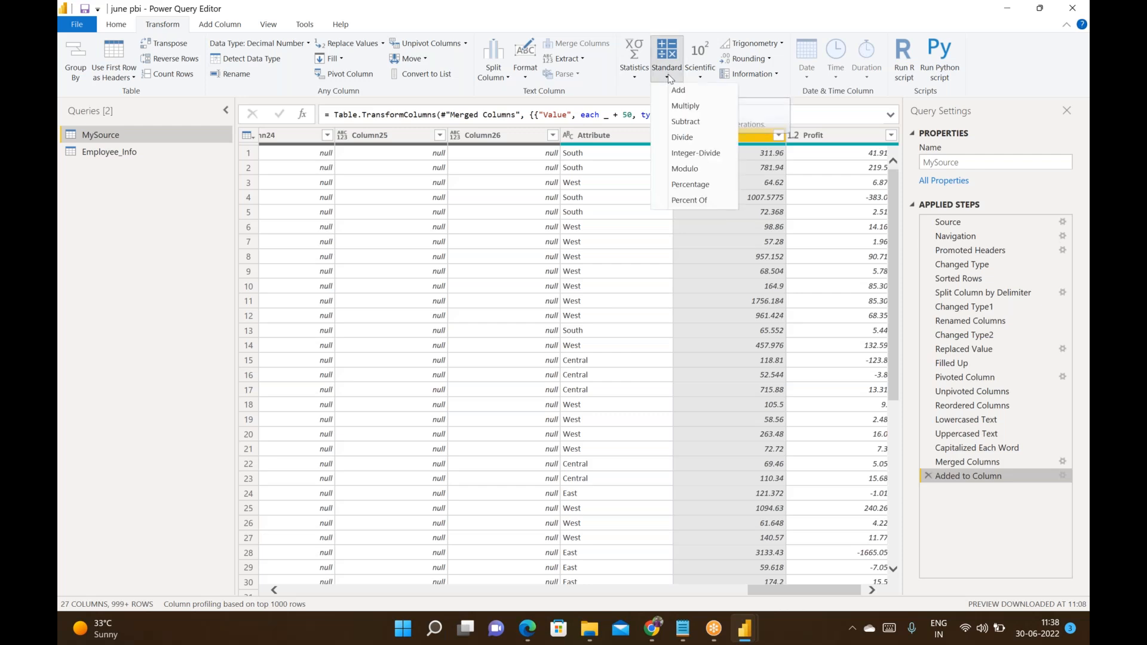
left_click(695, 120)
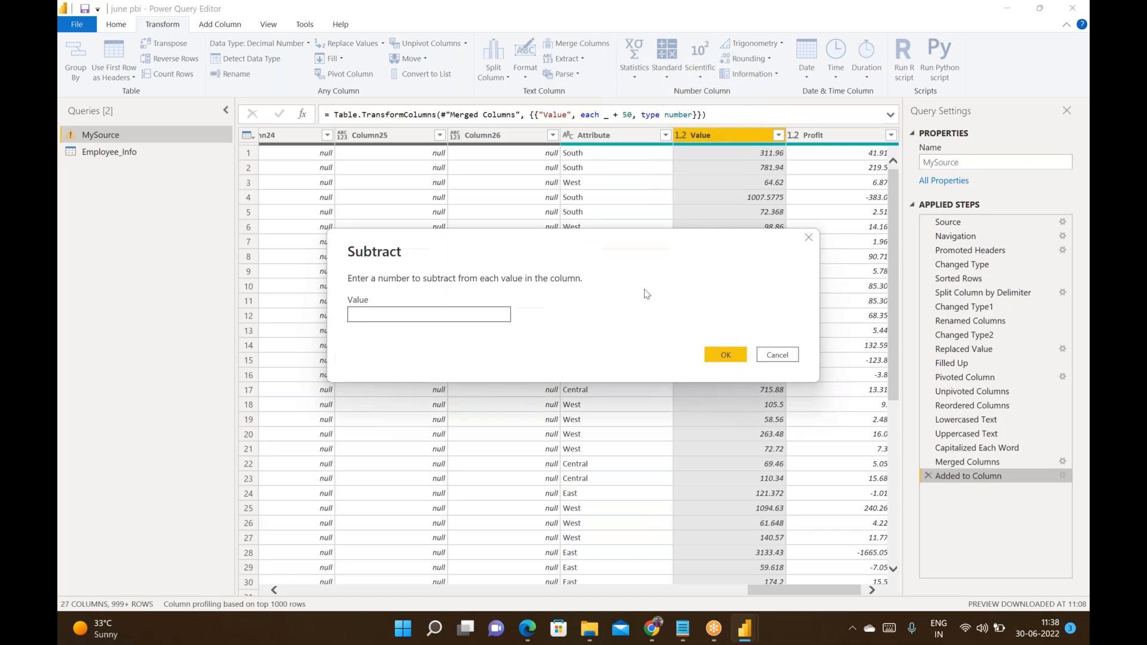
type("50")
left_click(723, 355)
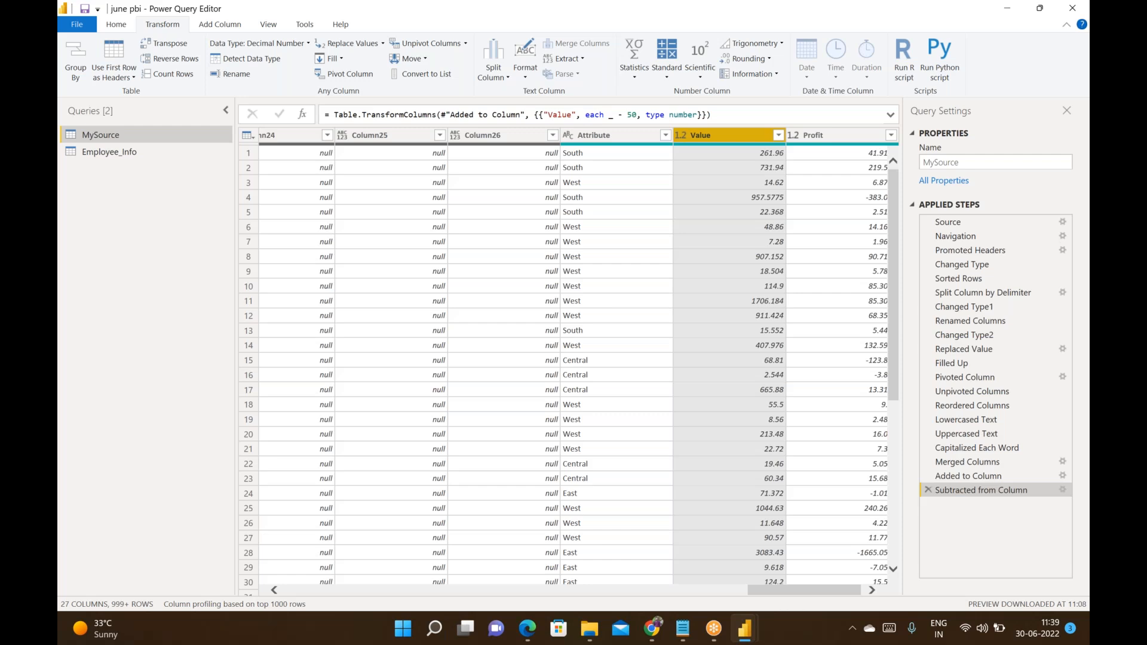
left_click(657, 79)
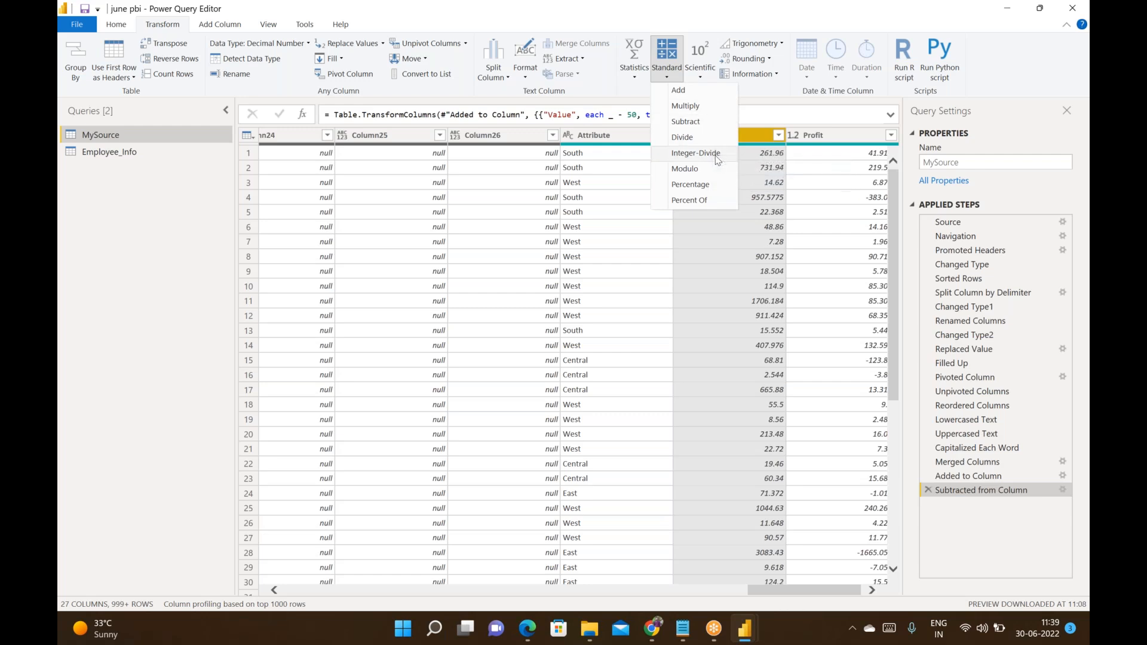
left_click(759, 130)
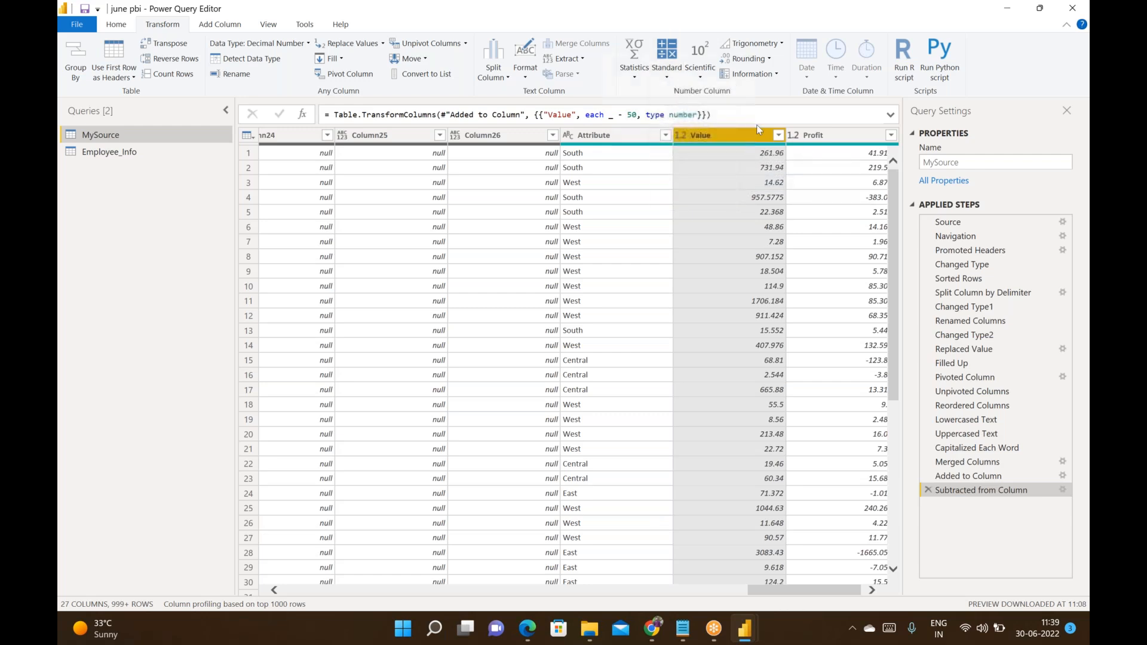
left_click(705, 75)
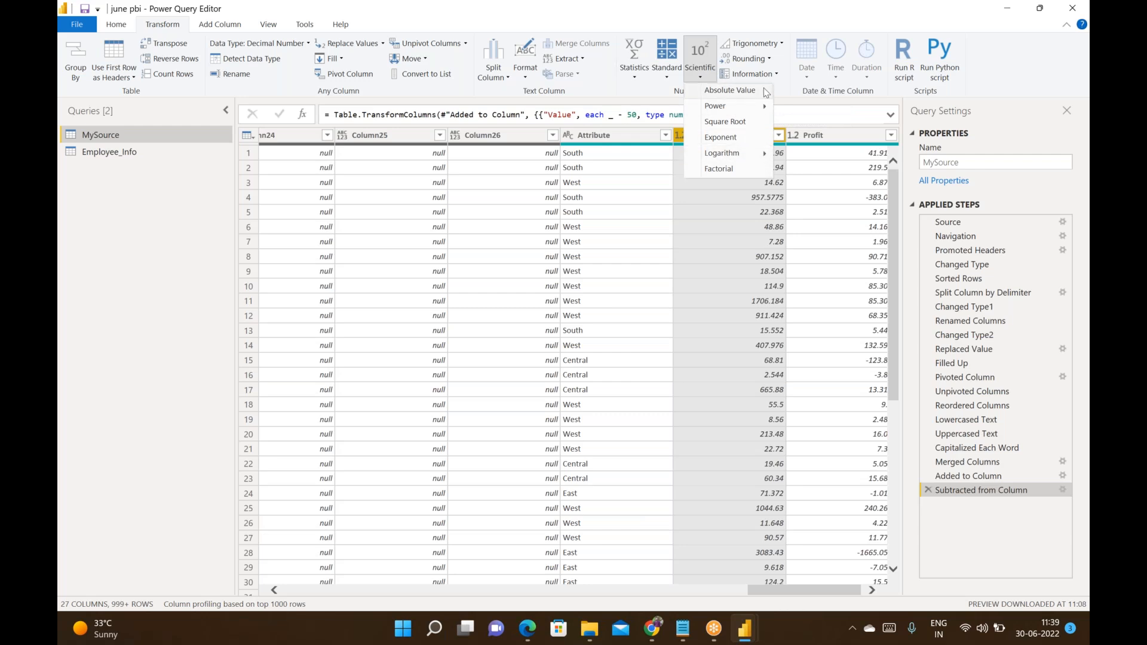
mouse_move(746, 111)
left_click(968, 114)
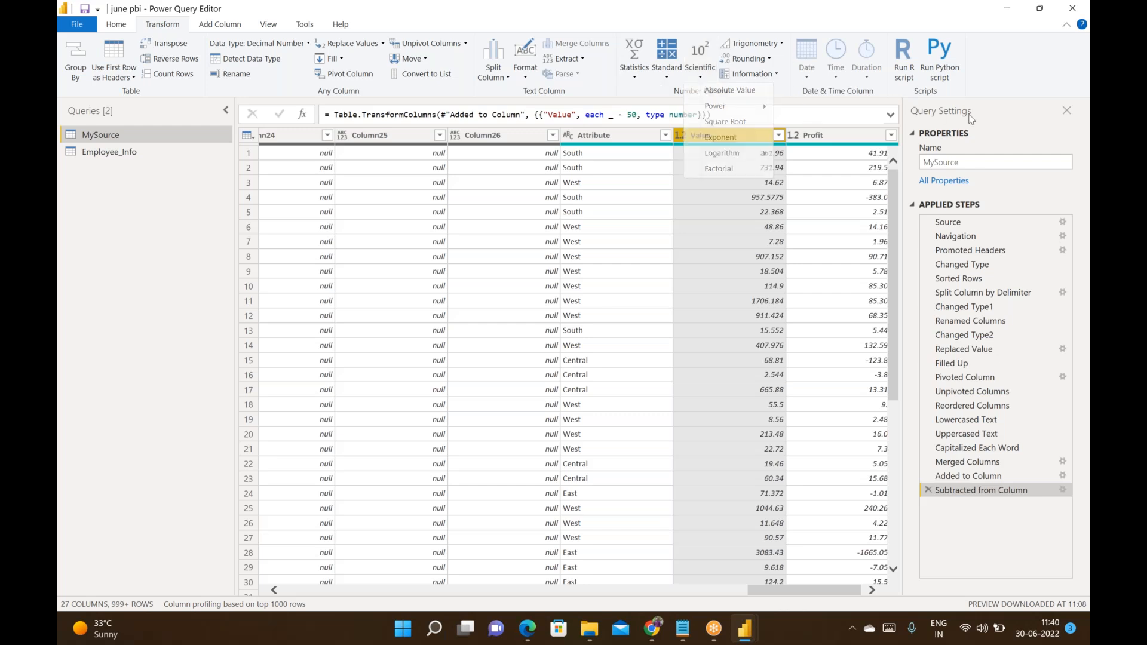
Round up the numbers in the Value column, and delete the resulting applied step
scroll(708, 208, "right", 1)
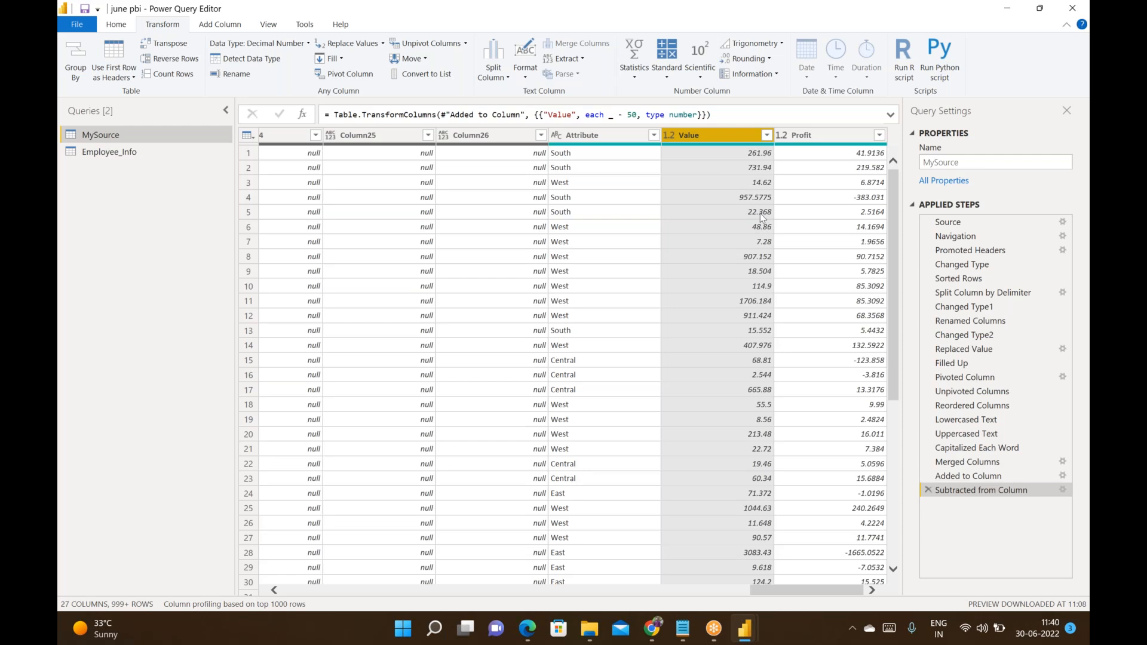
left_click(766, 261)
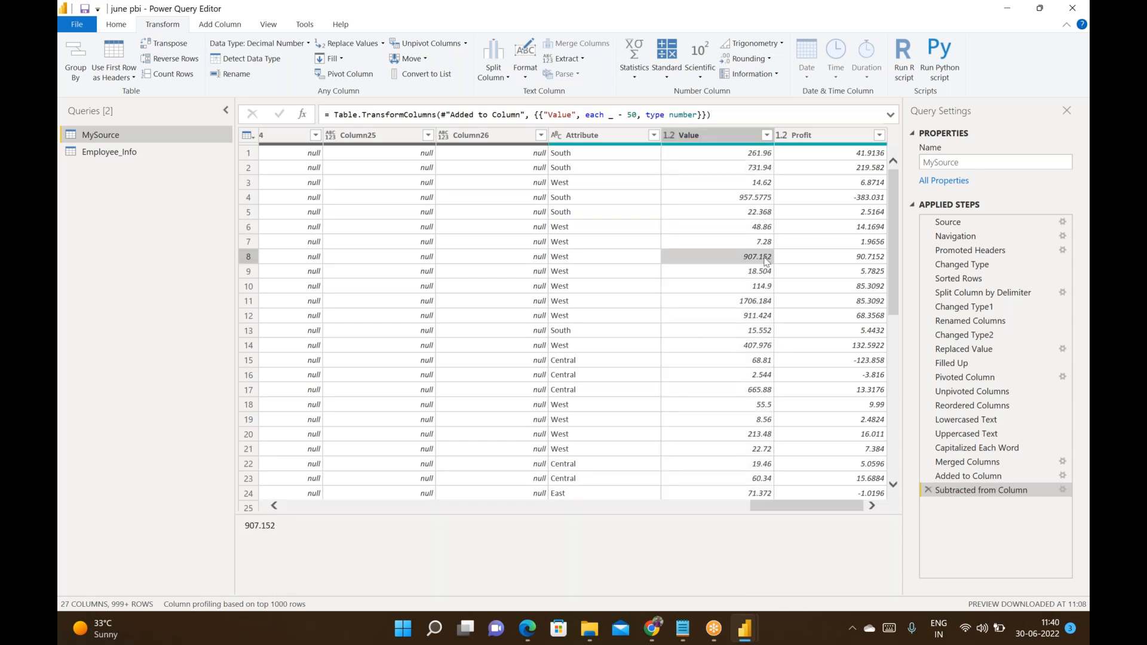
left_click(757, 303)
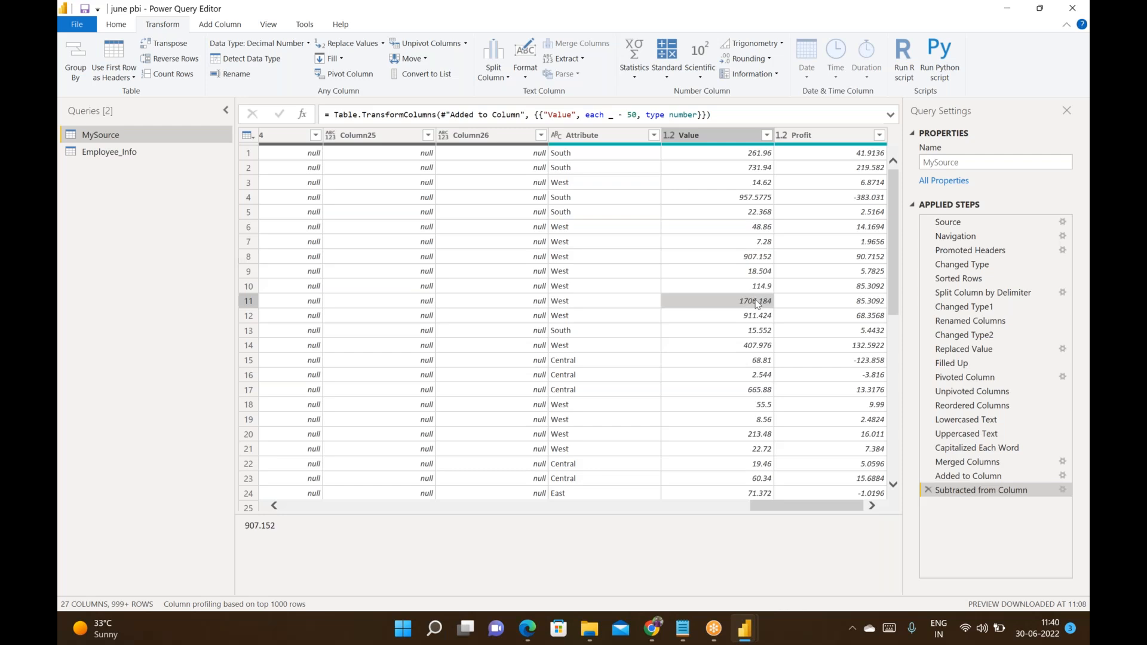
left_click(763, 363)
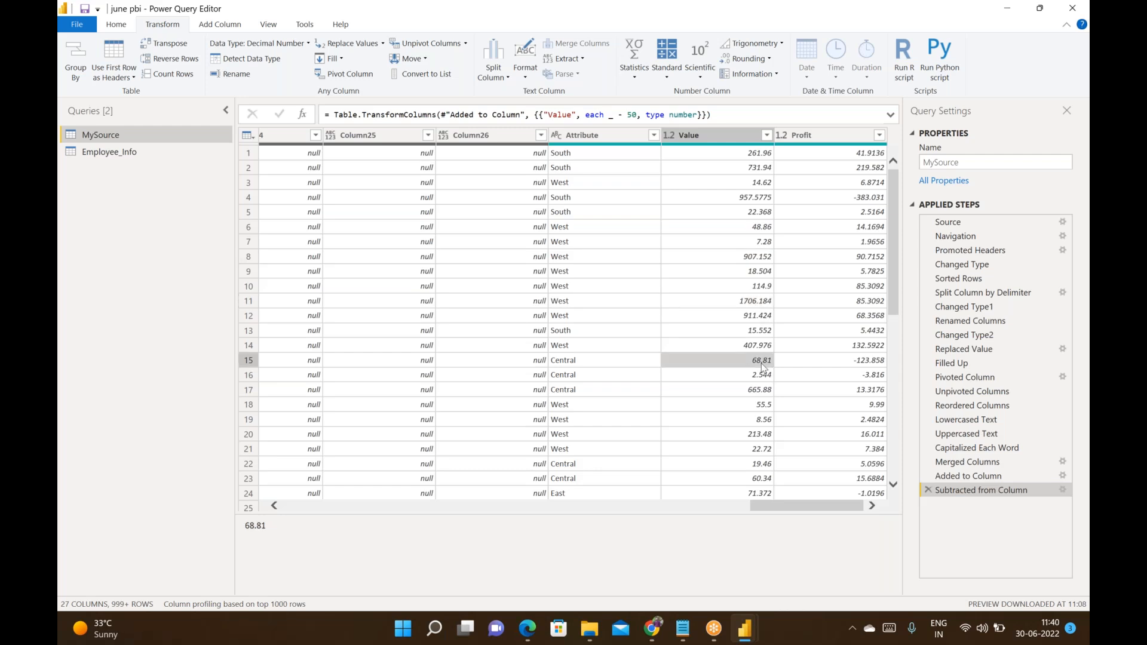
left_click(705, 136)
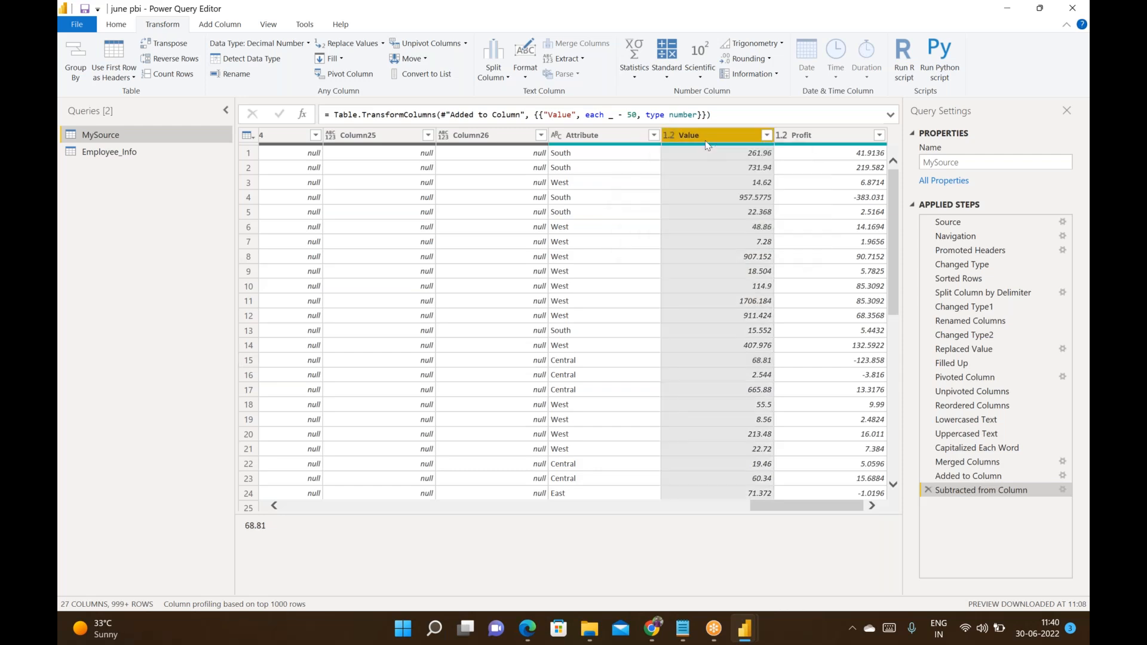
left_click(769, 60)
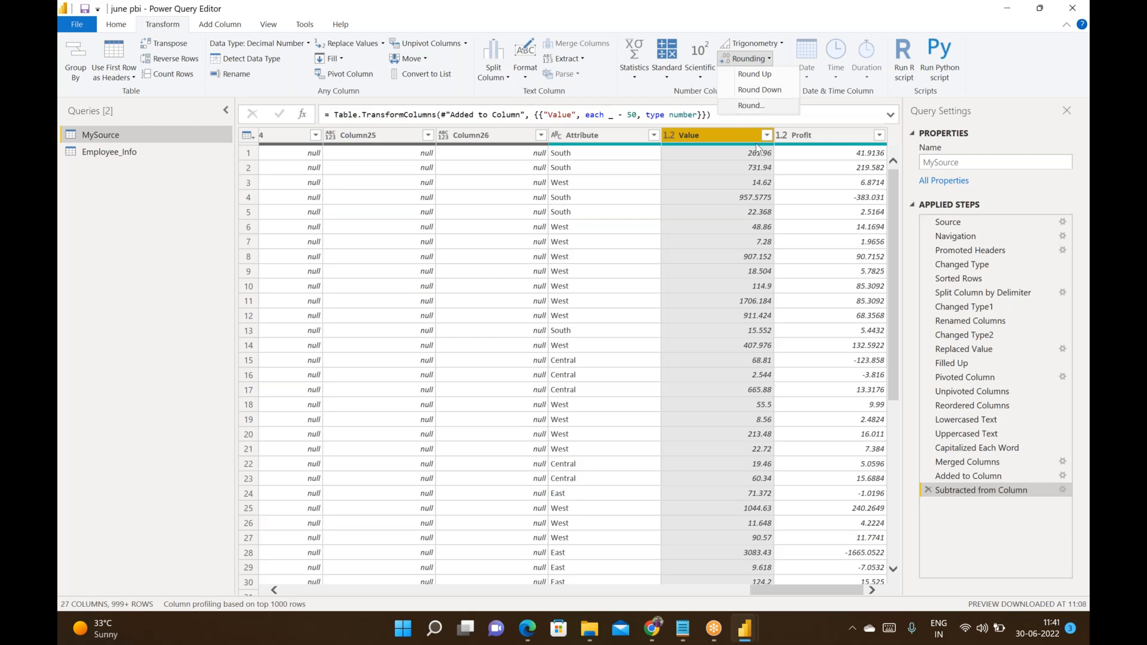
left_click(759, 75)
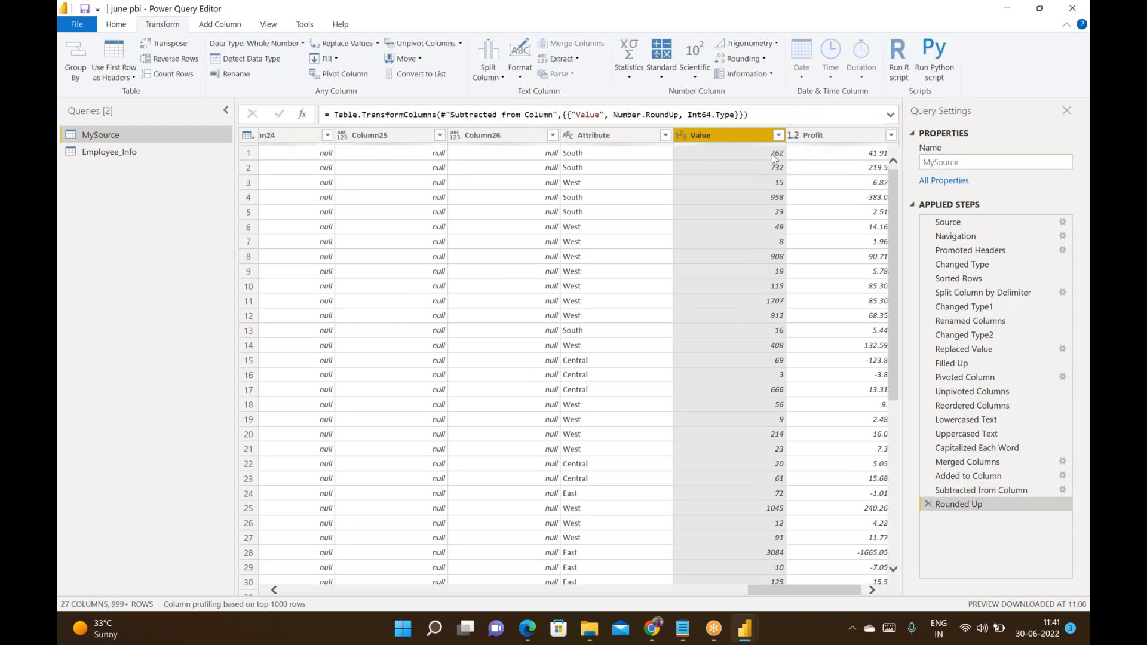
left_click(754, 135)
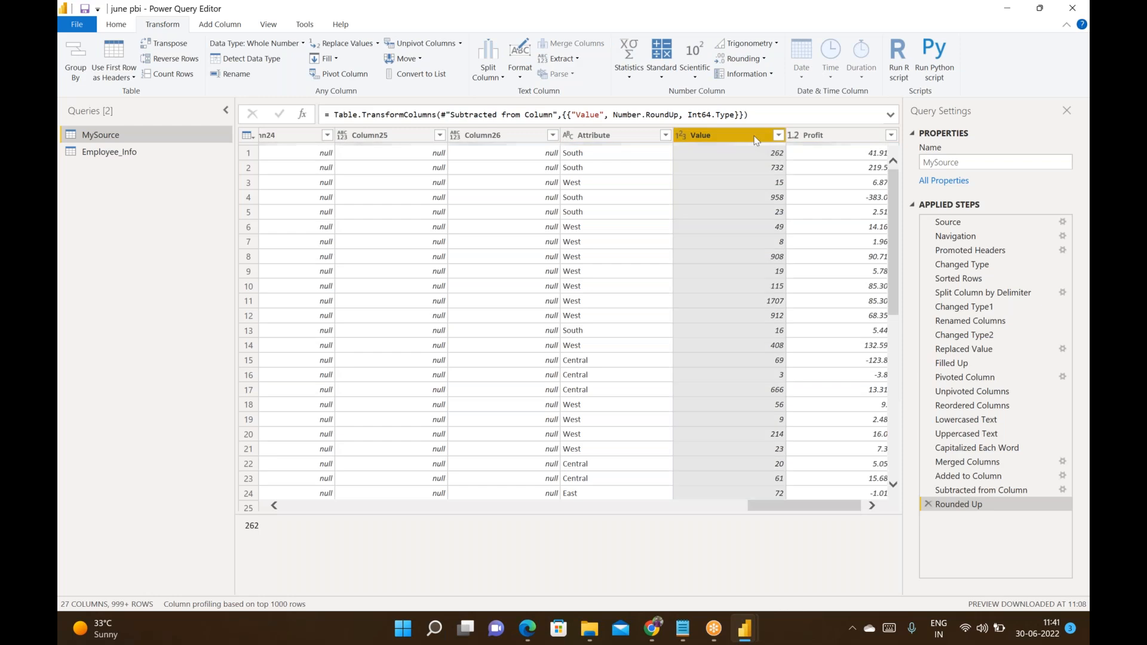
left_click(928, 504)
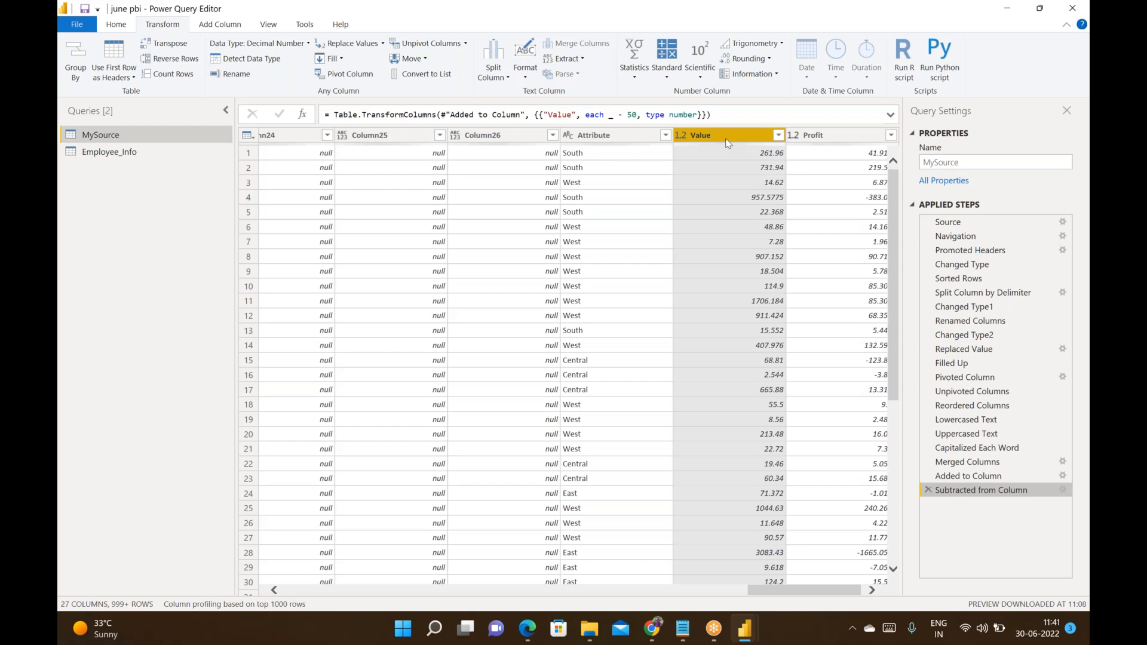
Round down the numbers in the Value column, and delete the resulting applied step
left_click(765, 59)
left_click(763, 91)
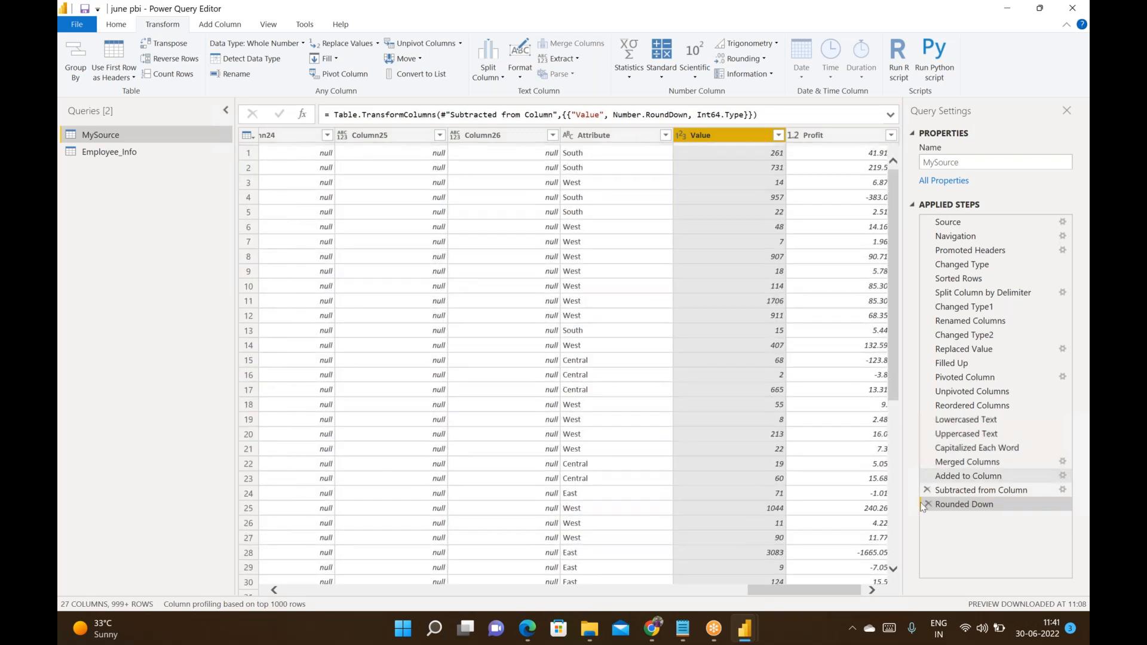
left_click(928, 505)
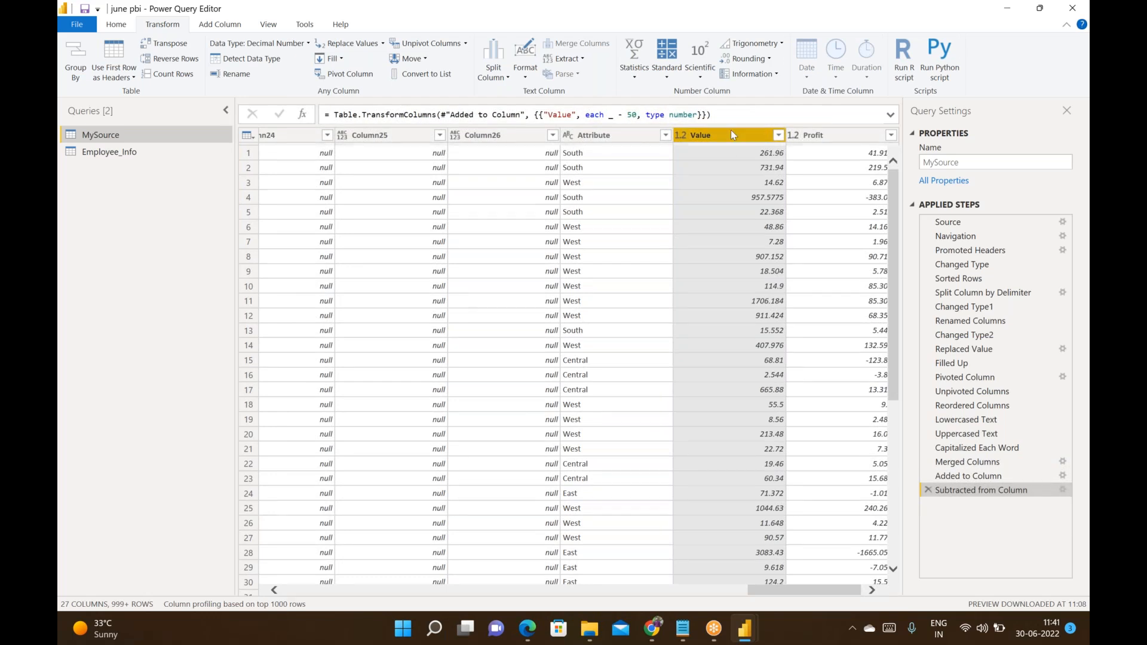
Round the numbers in the Value column to 2 decimal places
left_click(749, 59)
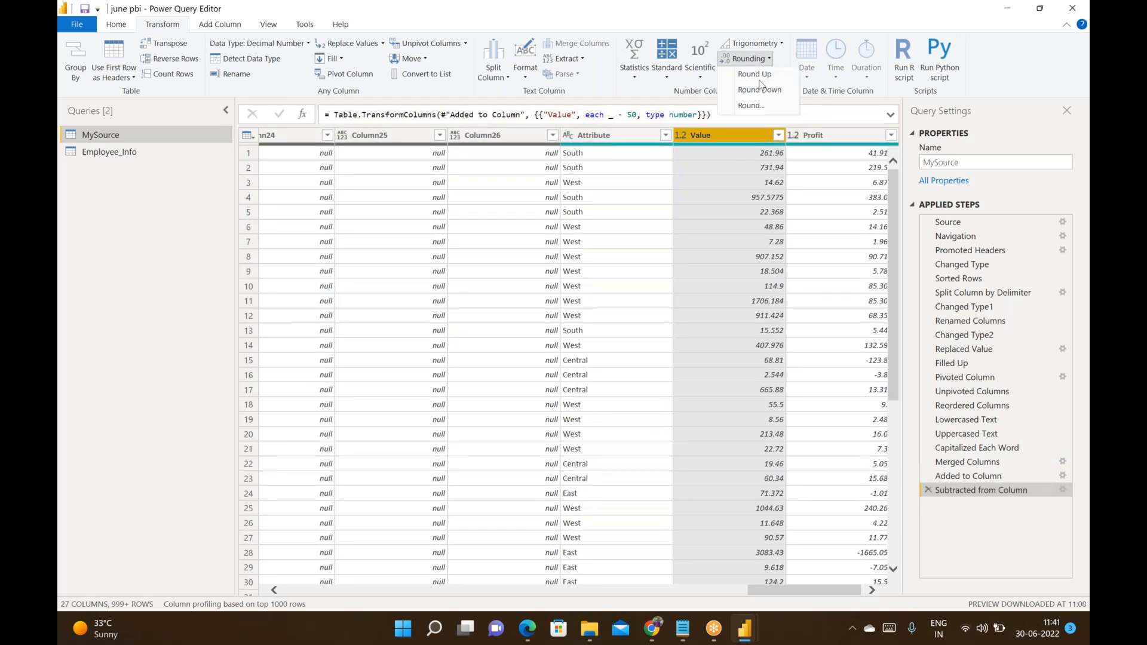
left_click(754, 106)
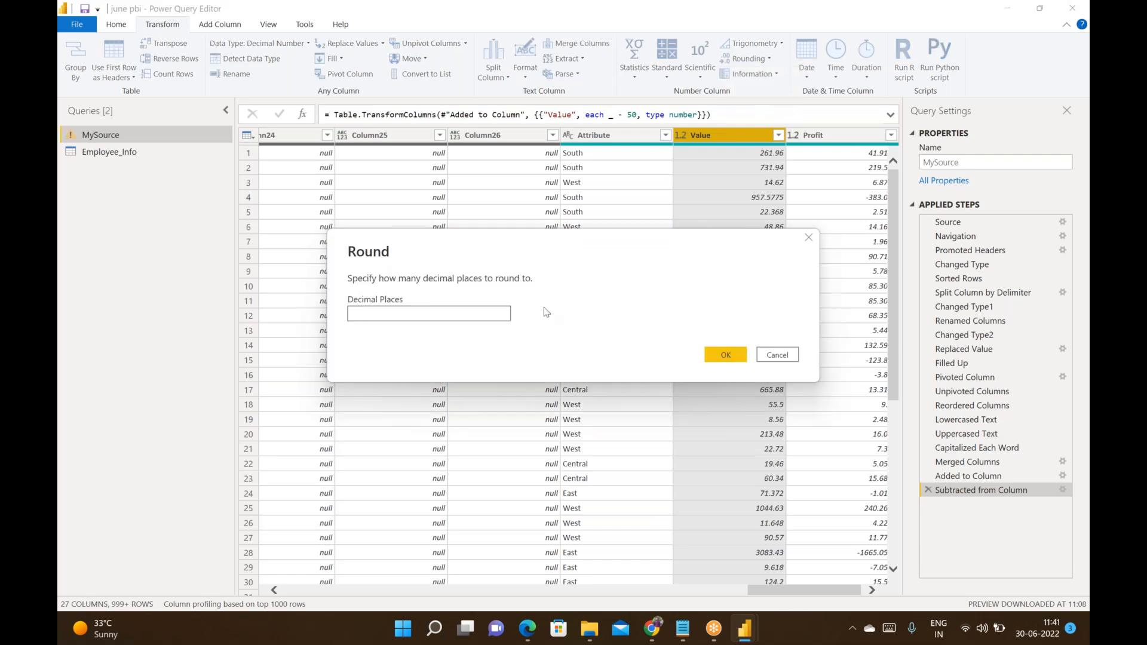
type("2")
left_click(729, 353)
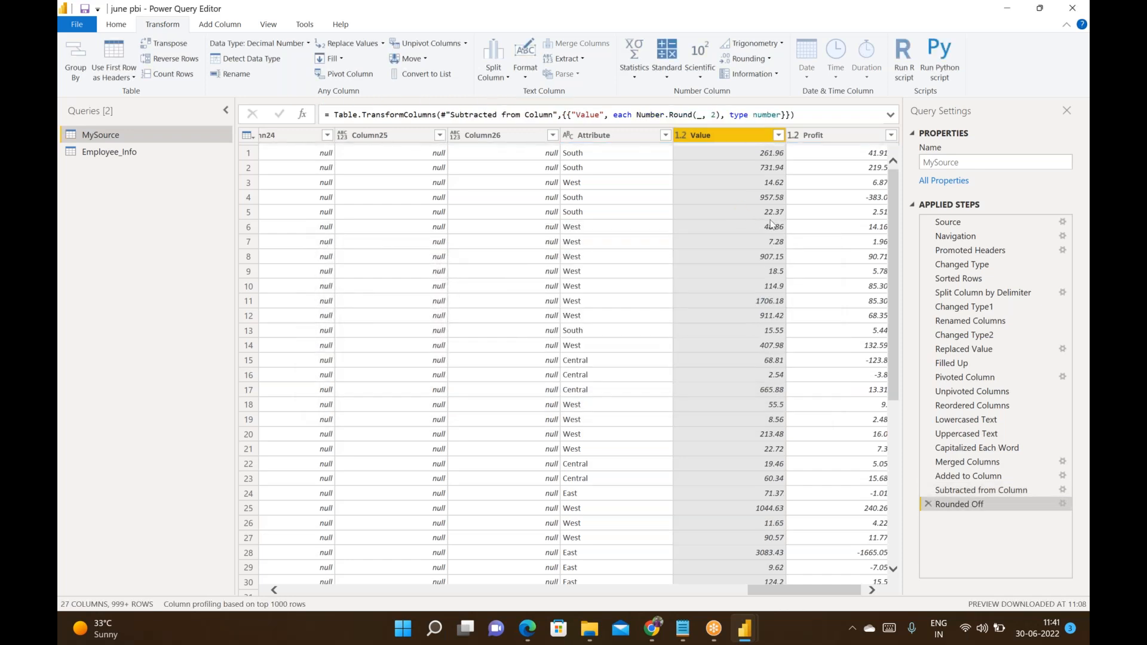
scroll(804, 251, "down", 3)
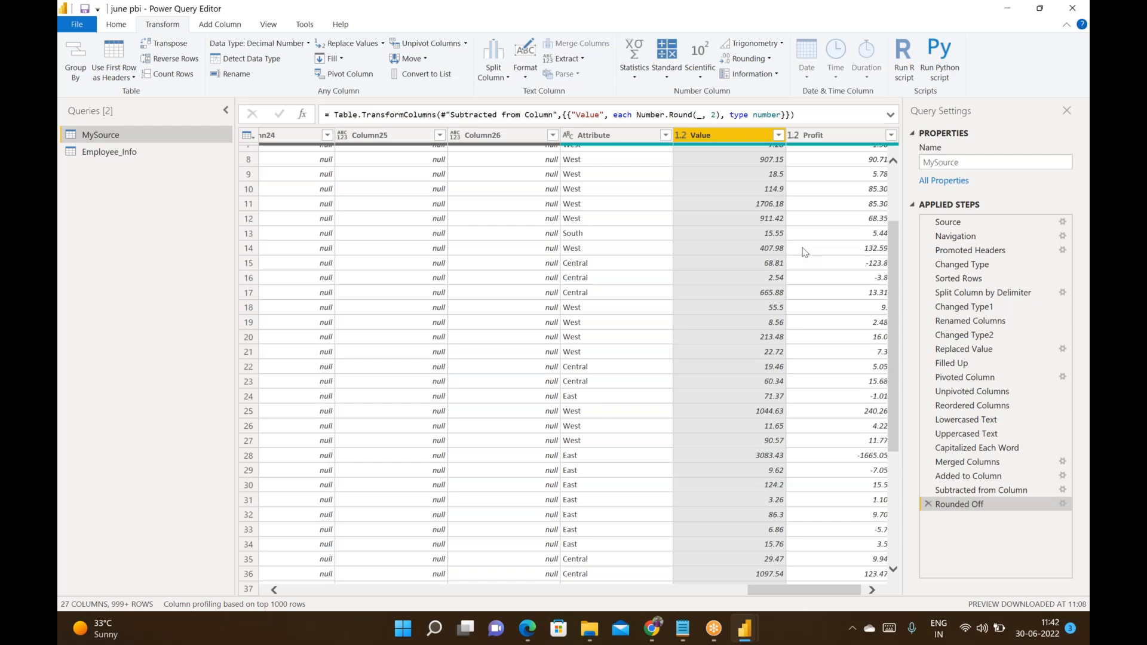
Apply the Is Even check to the Value column, and delete the resulting applied step
left_click(766, 72)
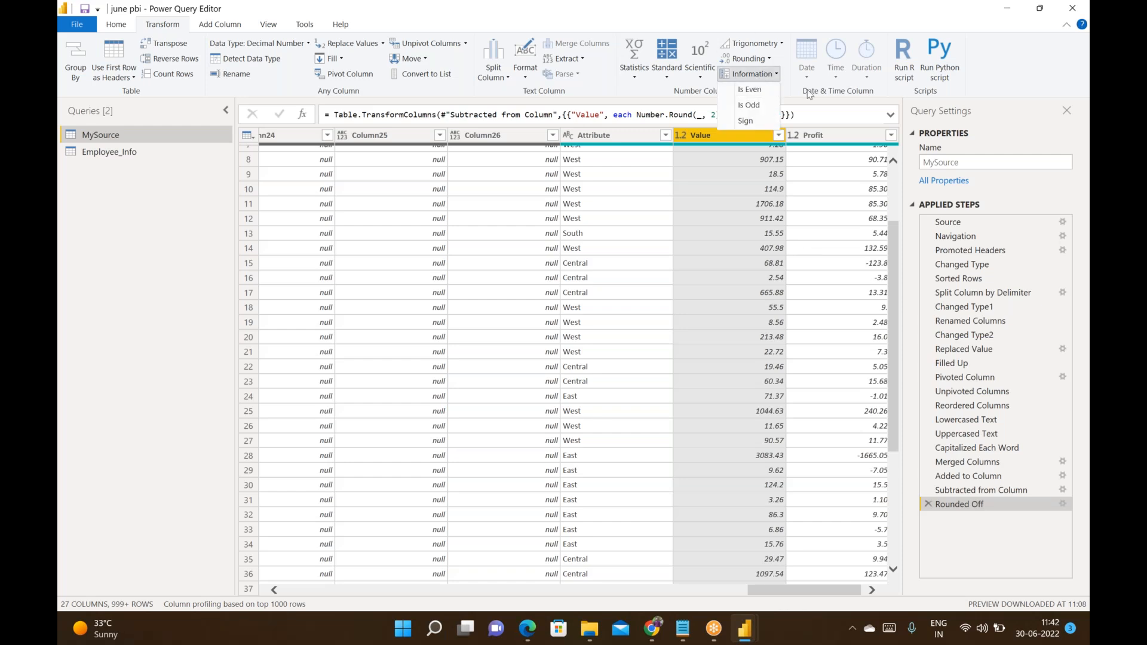
left_click(786, 81)
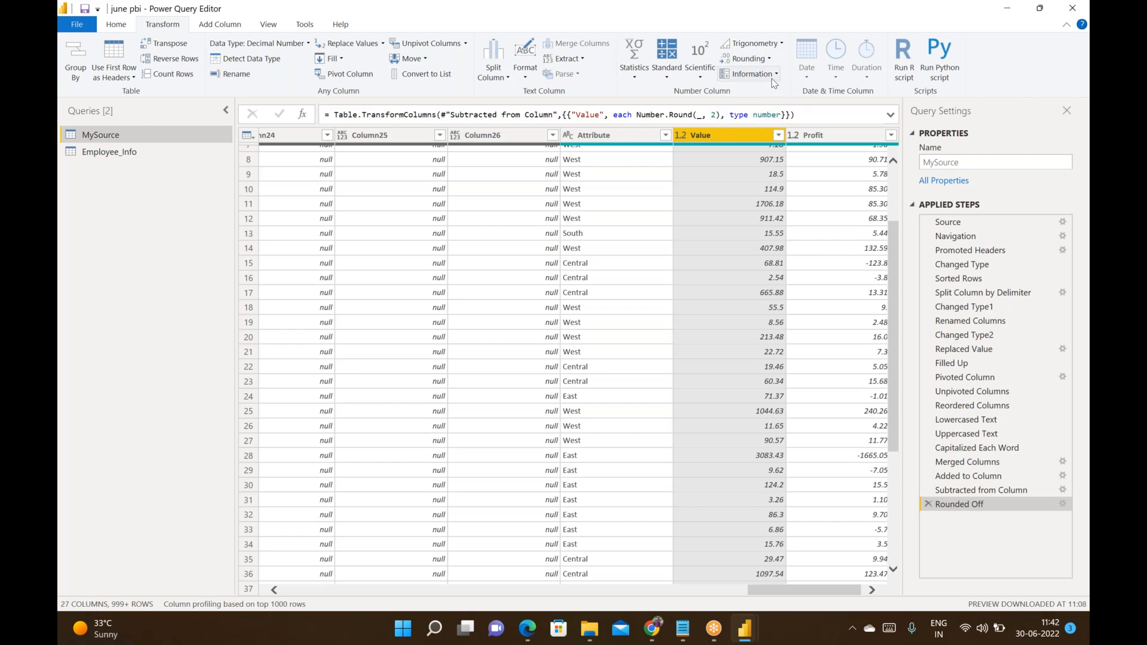
left_click(764, 74)
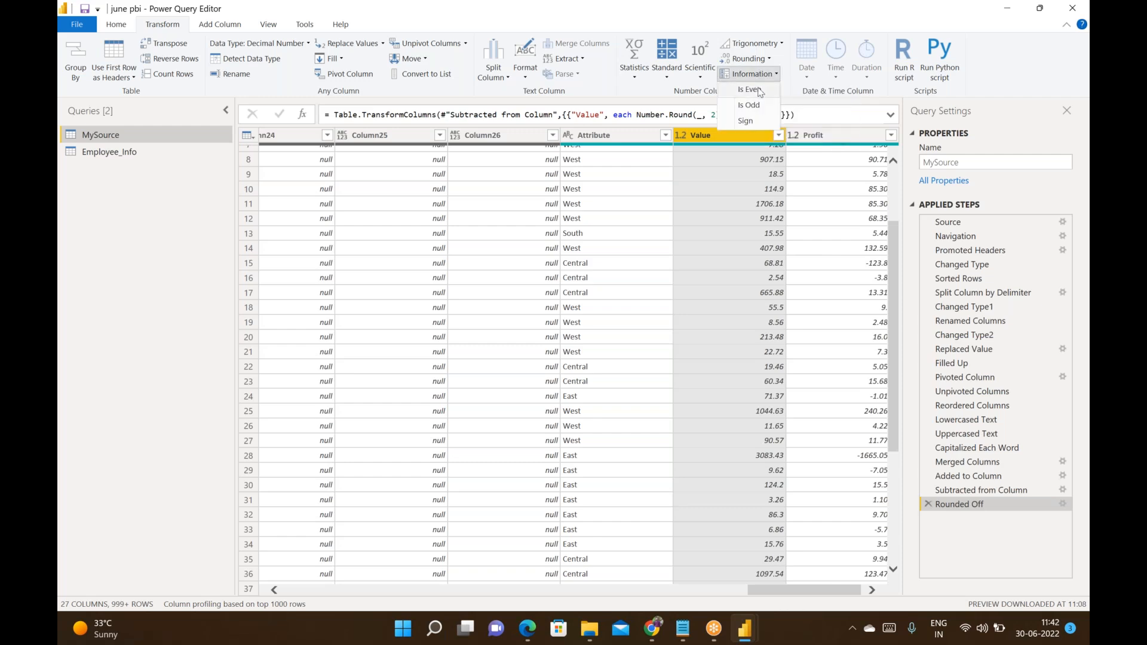
left_click(760, 92)
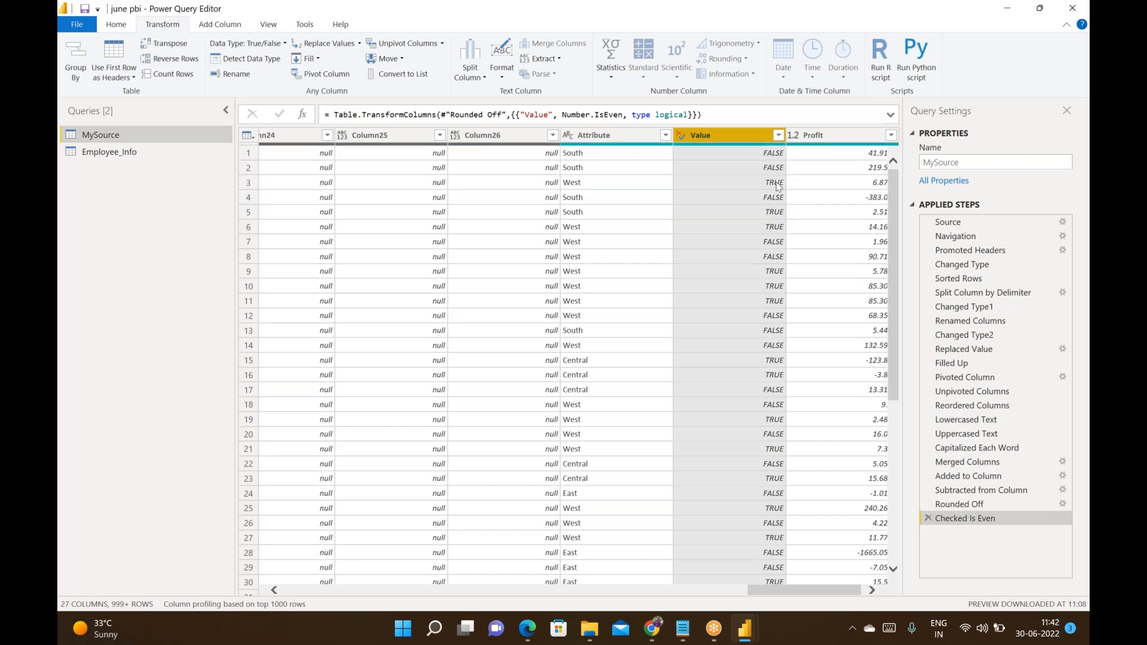
left_click(928, 518)
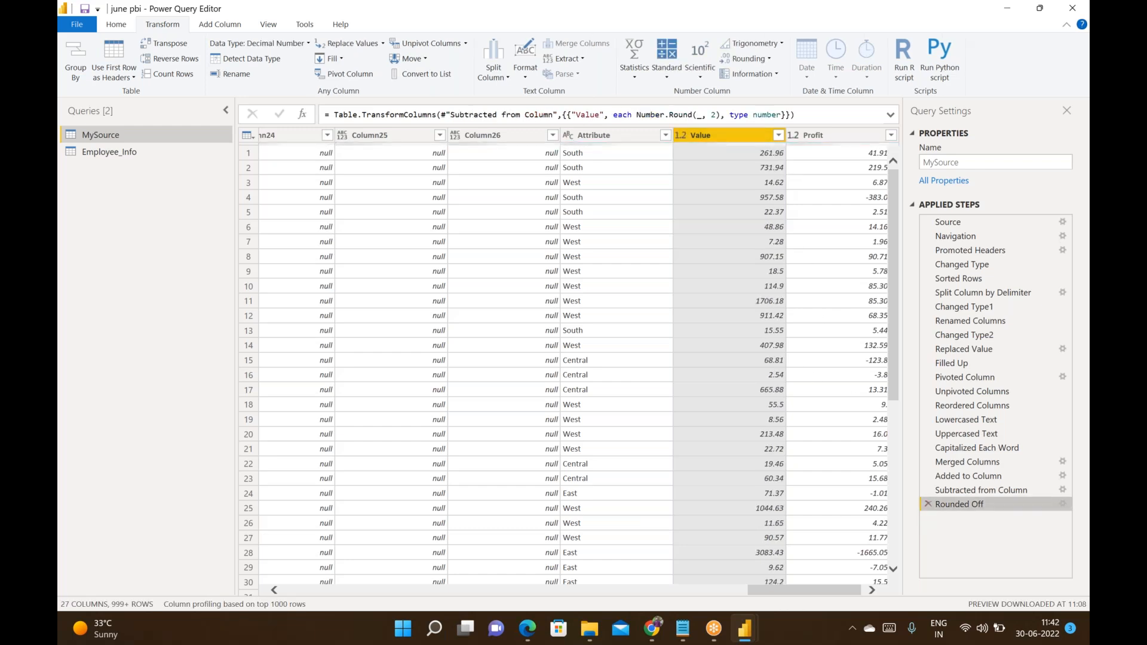
Apply the Is Odd check to the Value column, and delete the resulting applied step
left_click(775, 74)
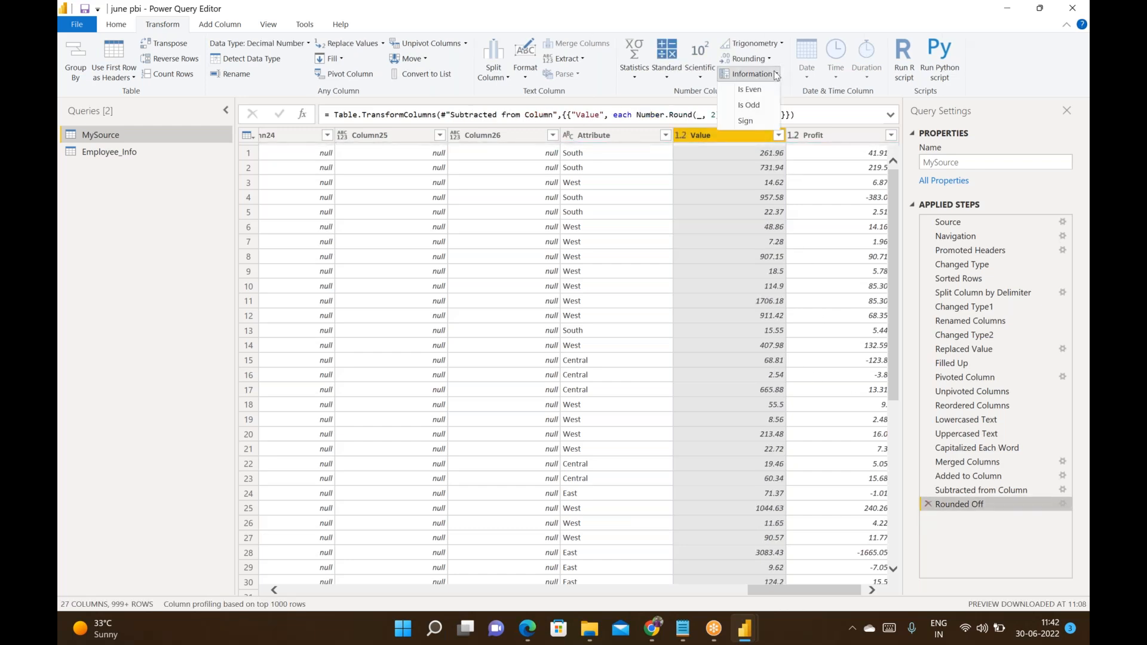
left_click(749, 105)
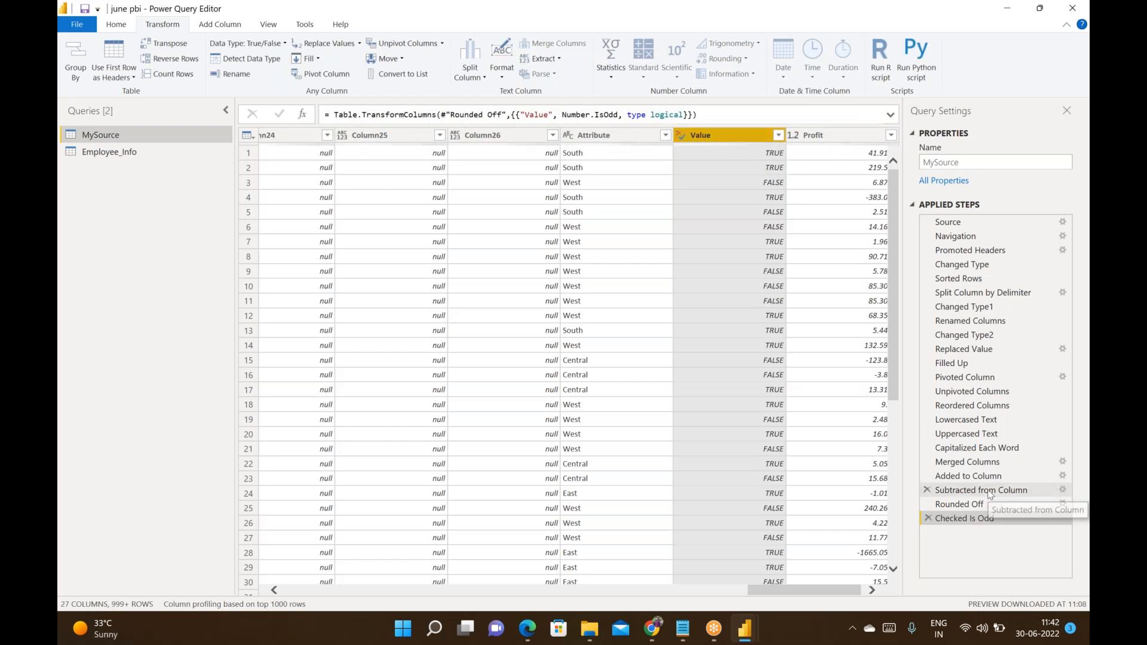
left_click(927, 518)
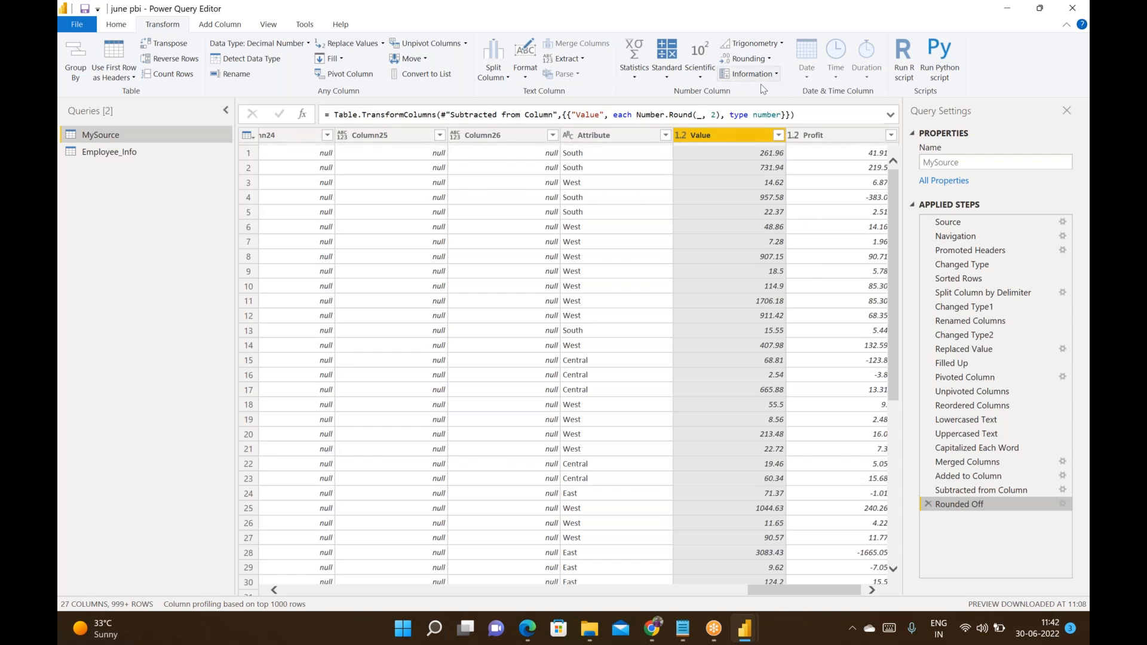
left_click(782, 43)
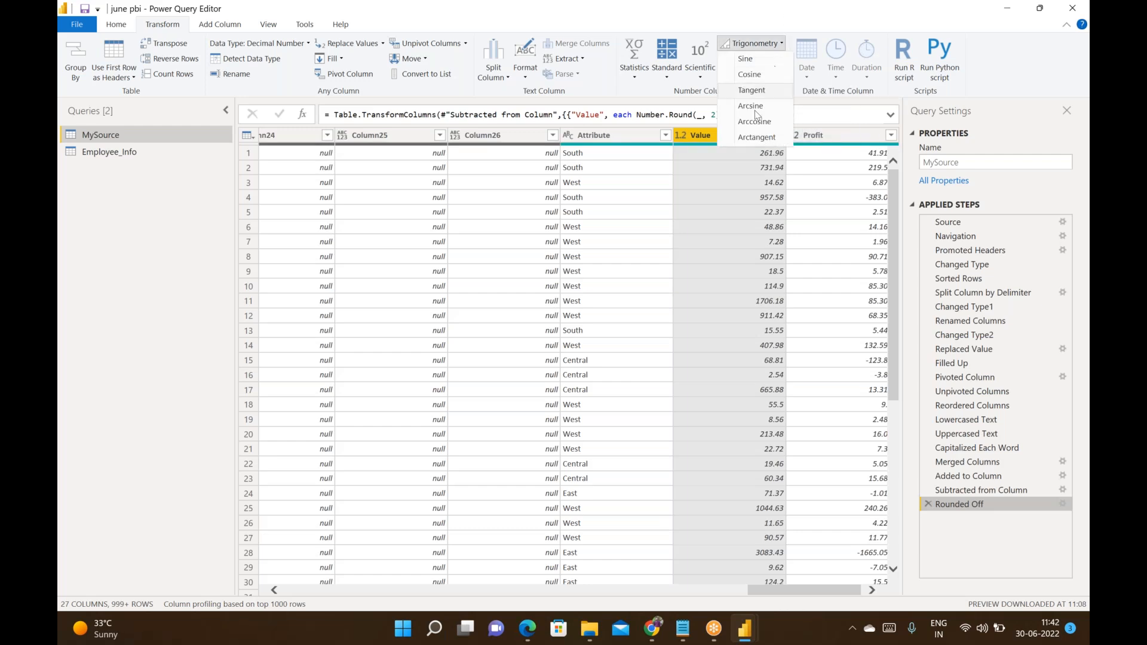
left_click(790, 9)
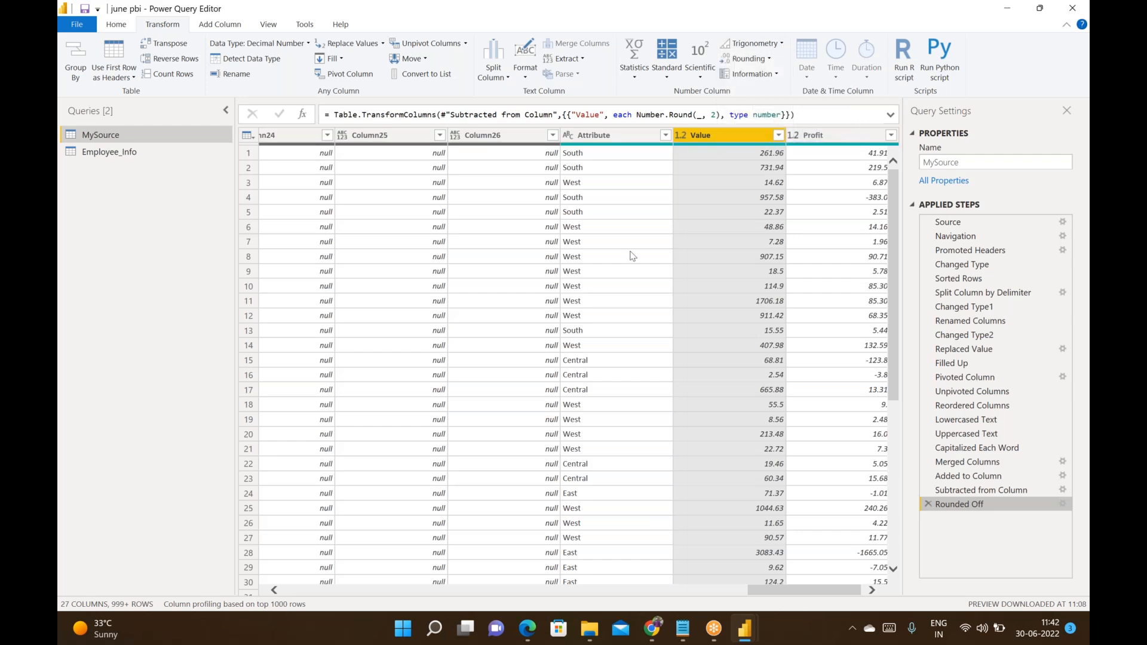
Convert the Order Date column to its age, and delete the resulting applied step
scroll(629, 254, "right", 1)
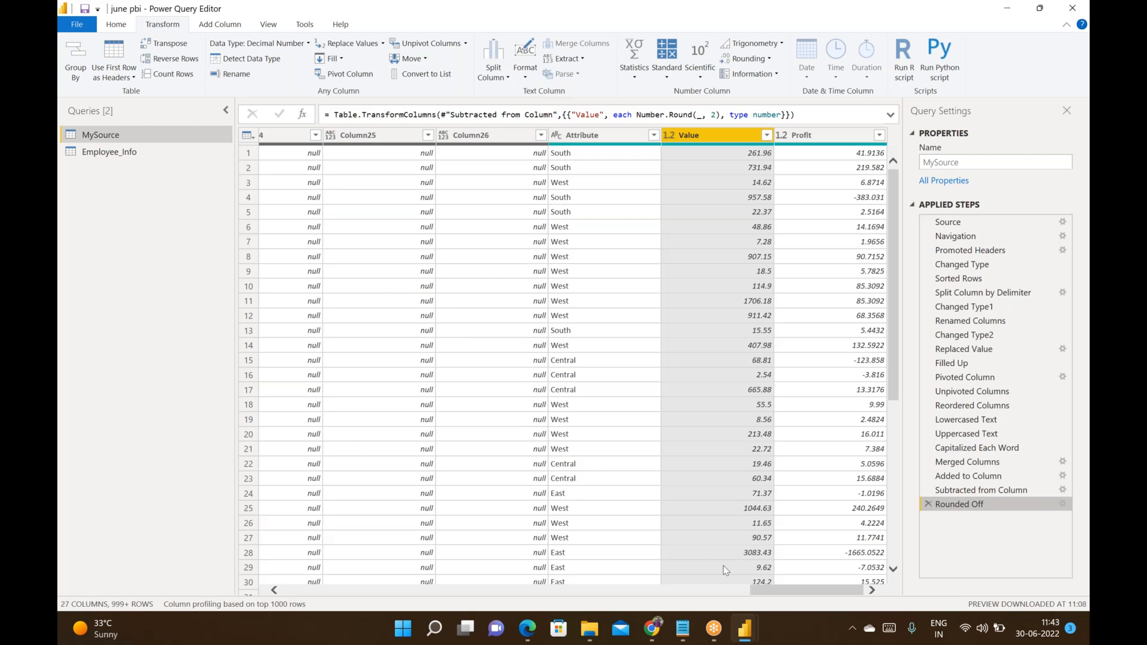
left_click_drag(764, 588, 259, 588)
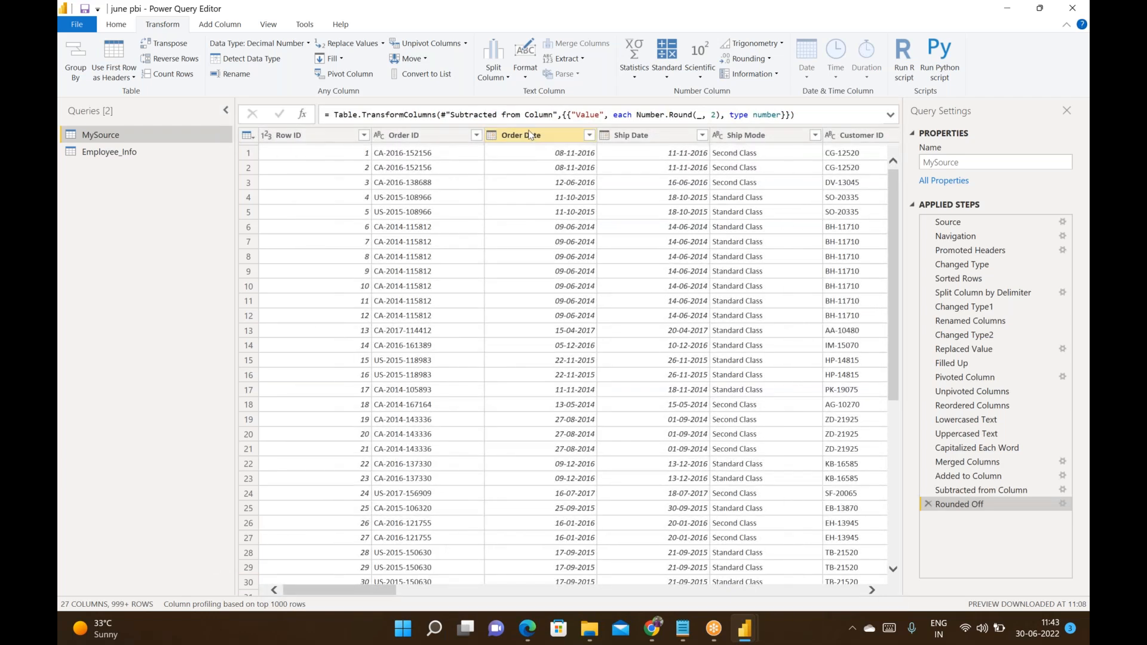
left_click(529, 135)
left_click(777, 72)
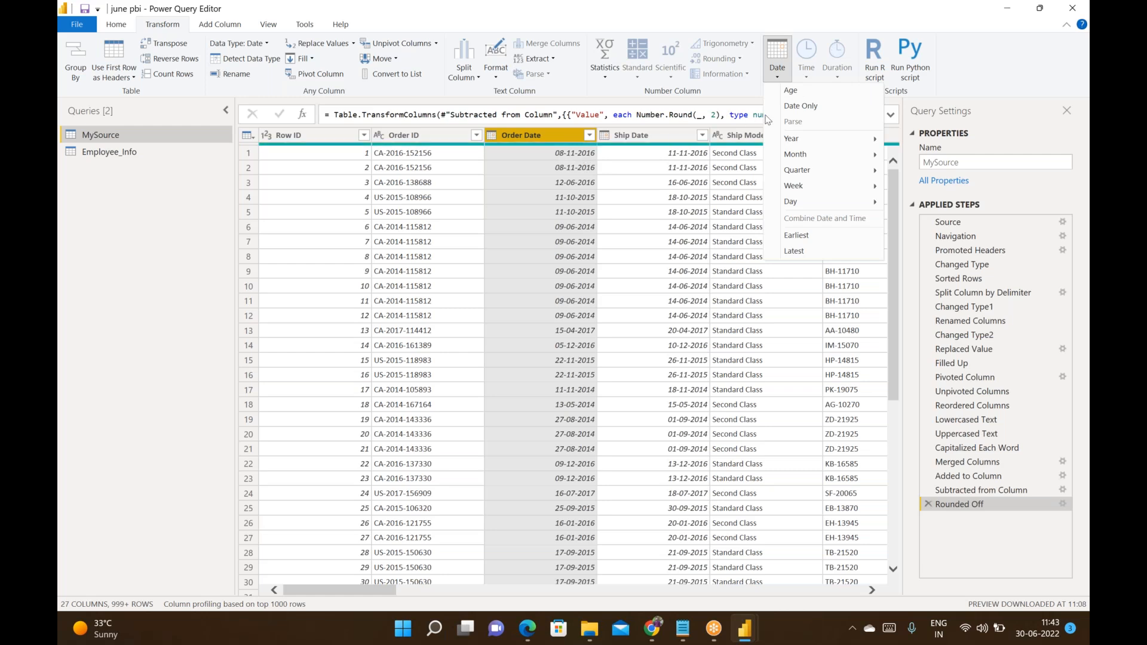
left_click(791, 90)
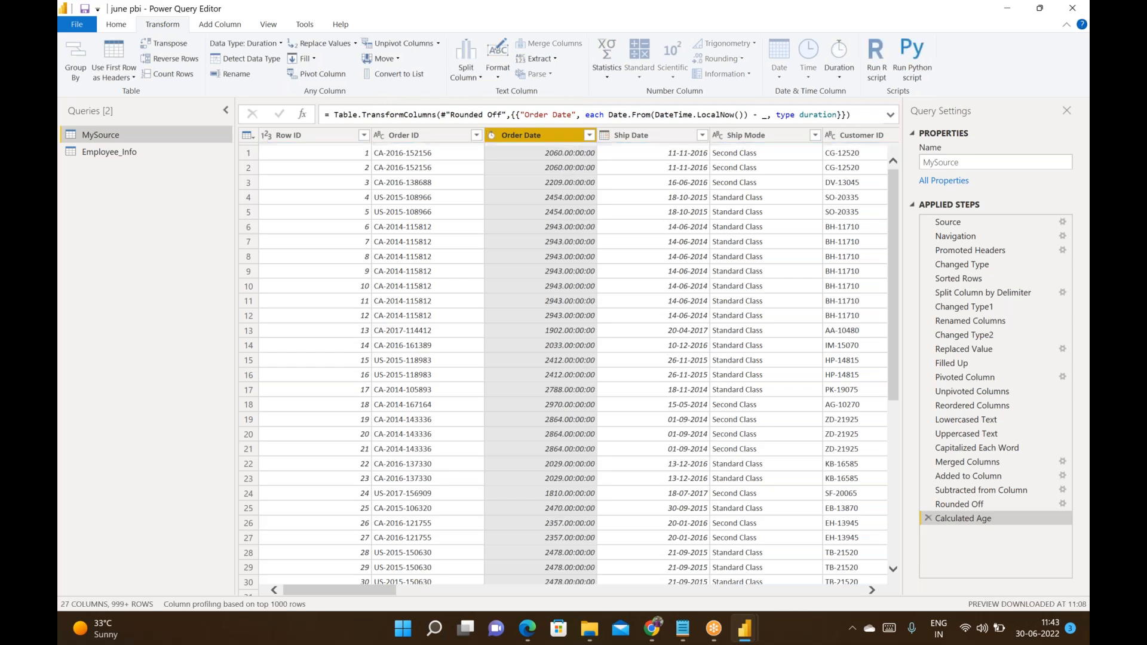
left_click(928, 517)
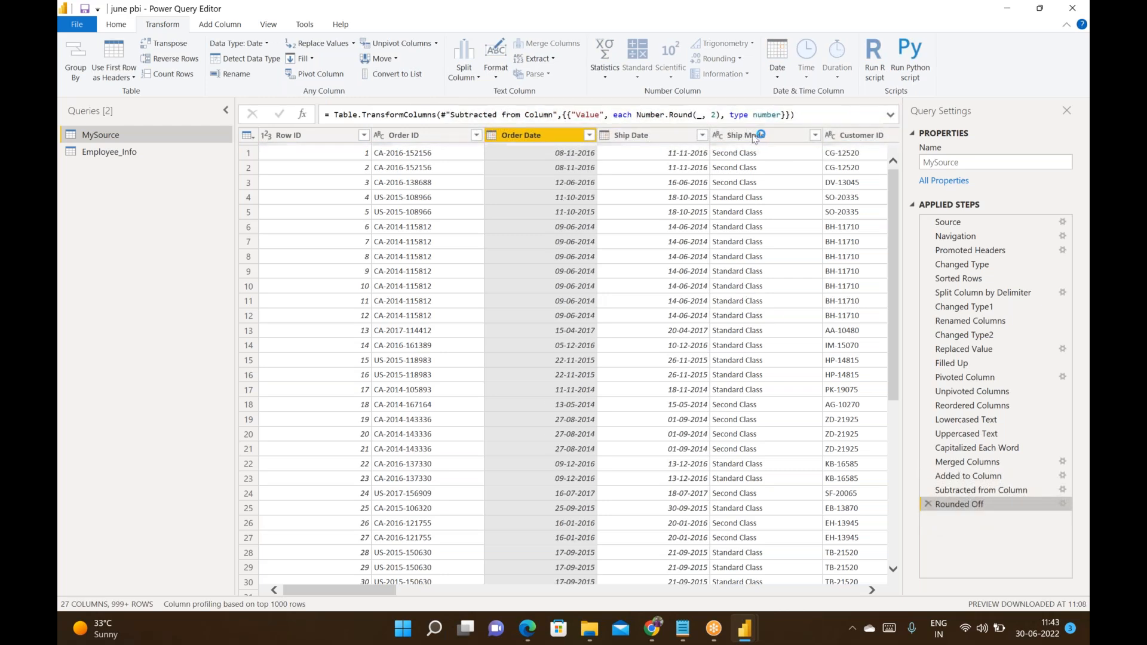
Extract the date only from the Order Date column
left_click(777, 67)
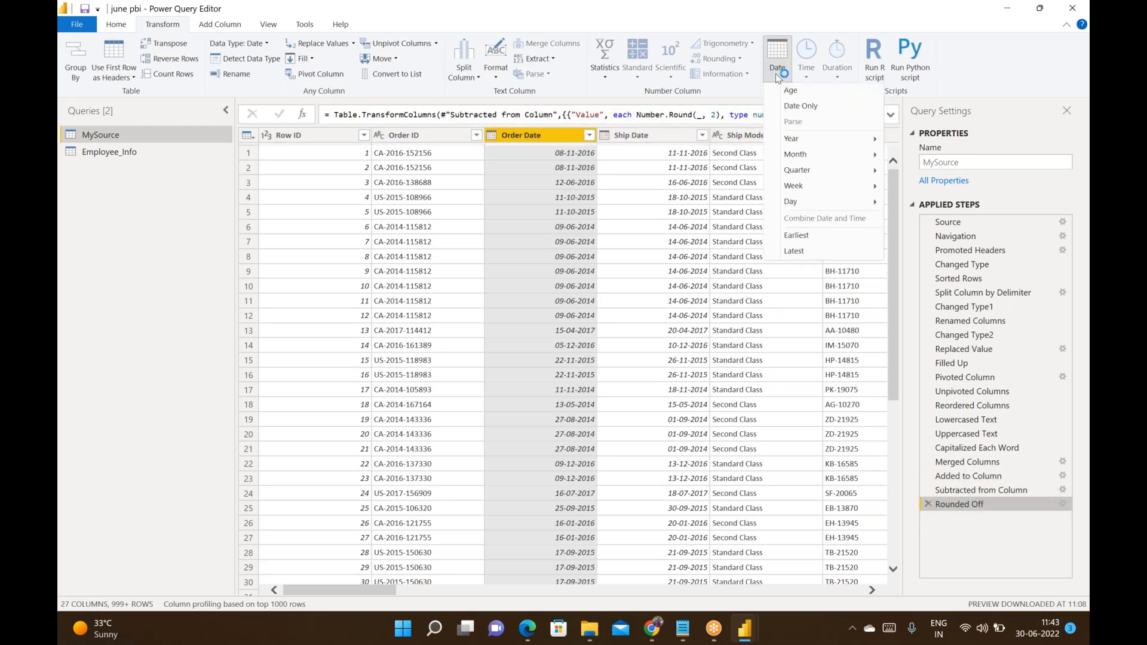
left_click(803, 106)
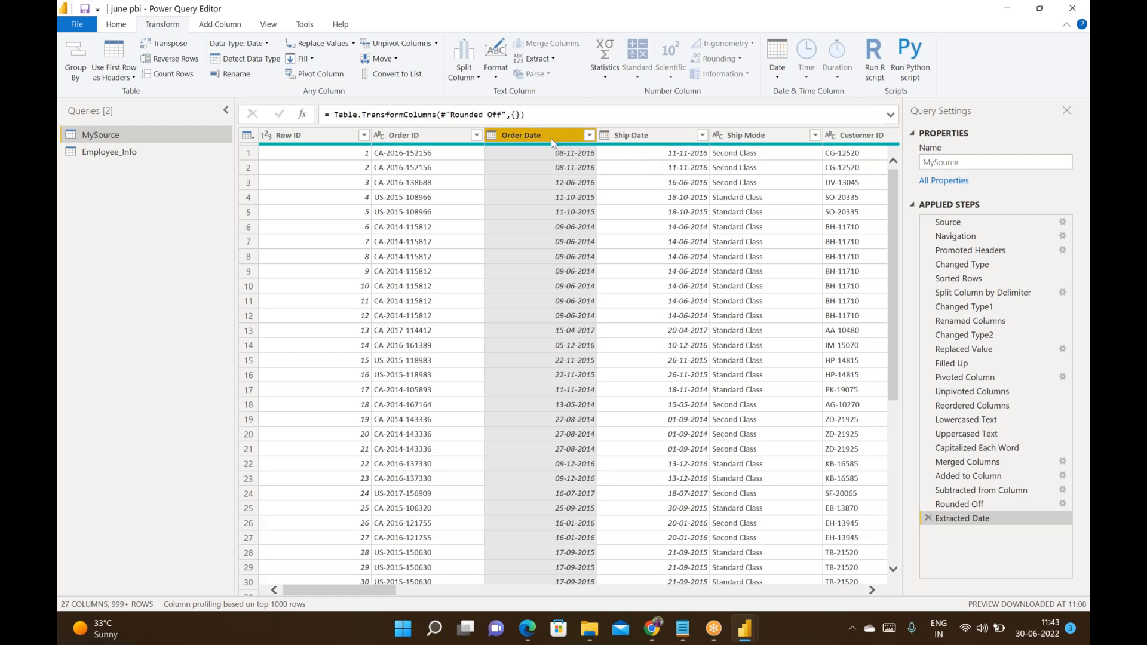
Extract the year from the Order Date column, and delete the resulting applied step
left_click(777, 65)
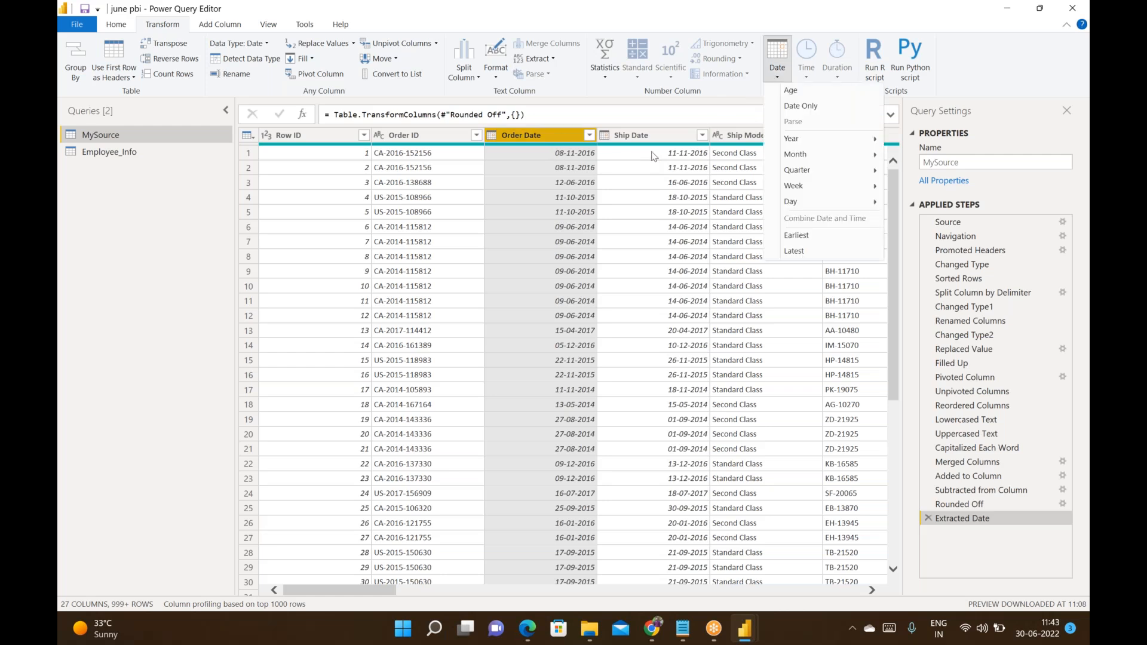
mouse_move(822, 152)
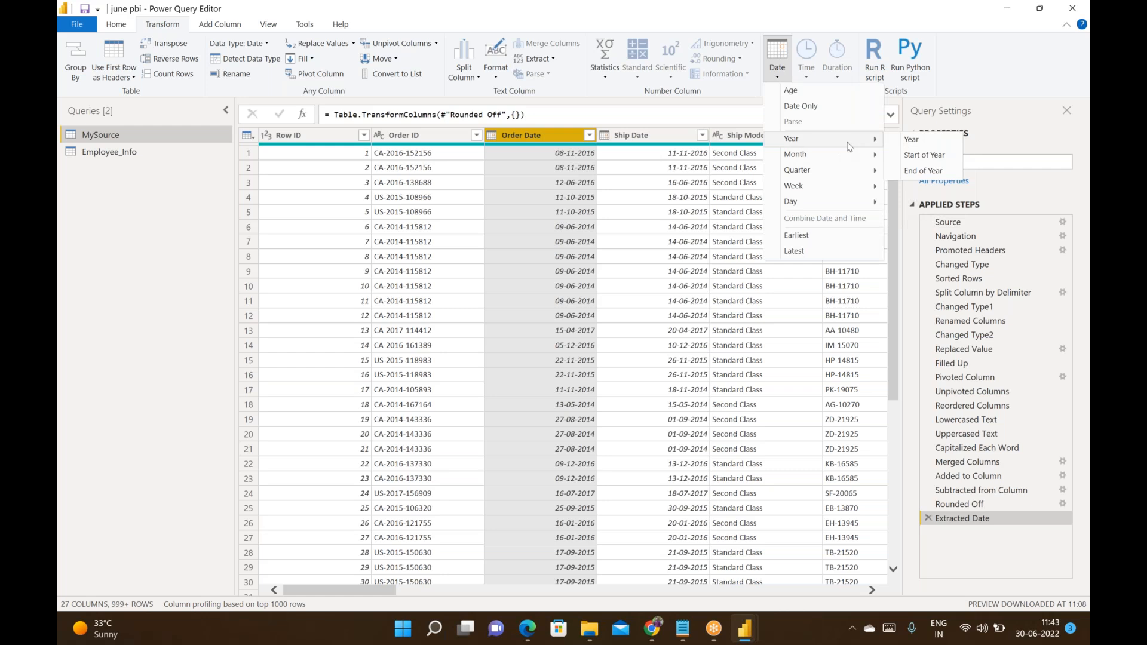
left_click(909, 140)
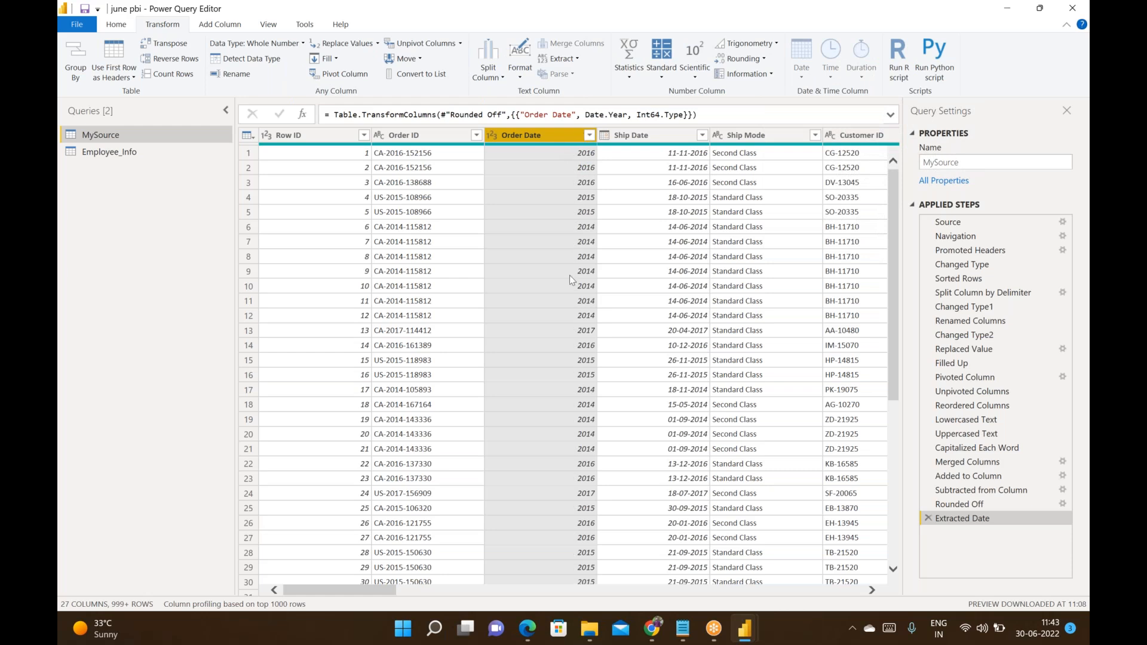
left_click(928, 518)
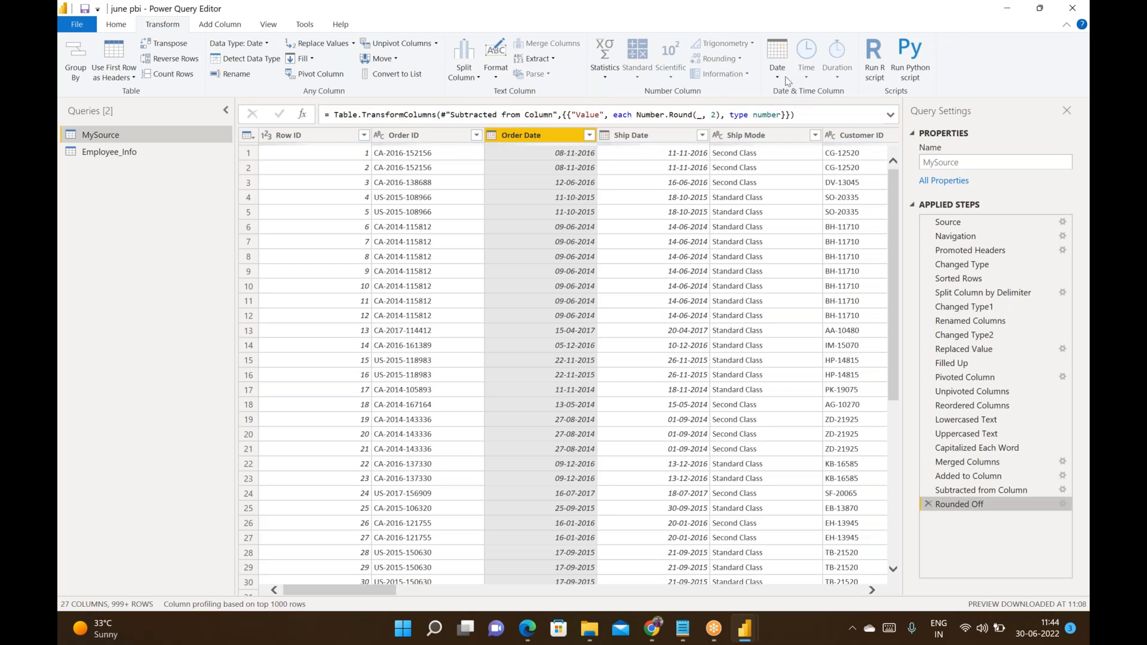
Convert the Order Date column to the start of the year, and delete the resulting applied step
left_click(777, 70)
mouse_move(845, 143)
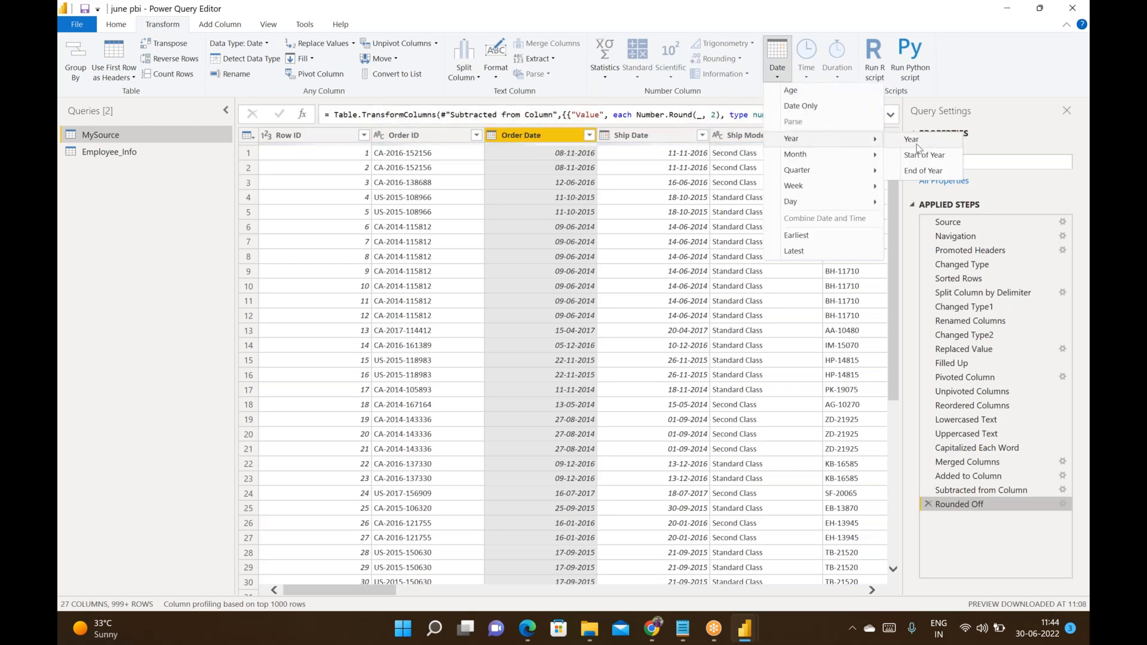
left_click(926, 153)
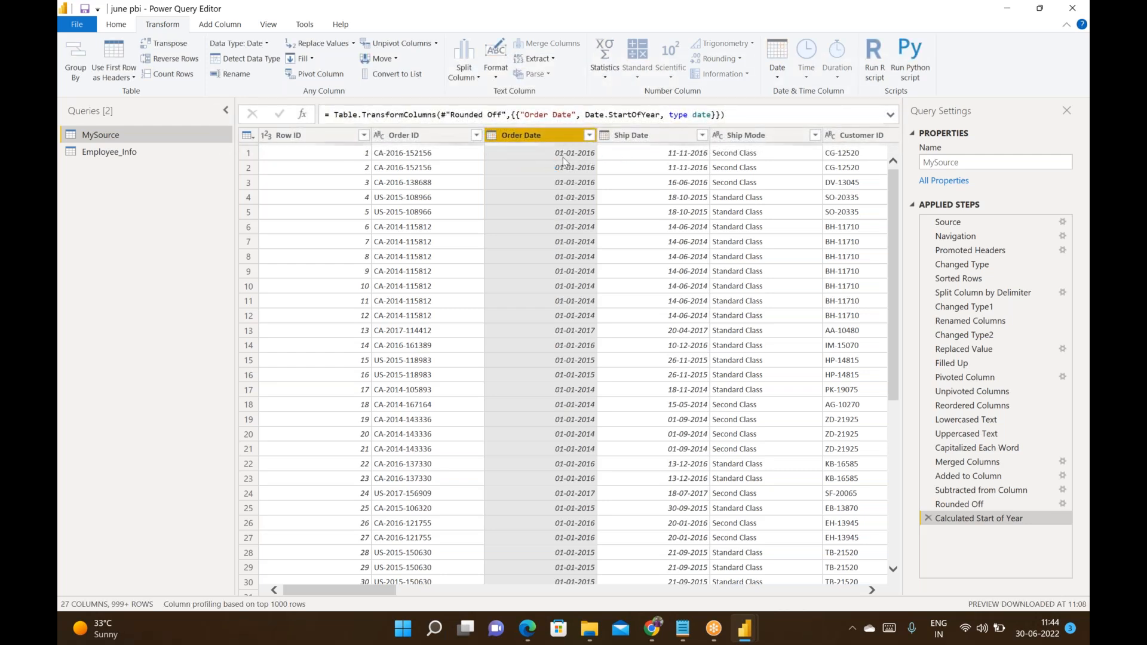
left_click(927, 518)
Convert the Order Date column to the end of the year
left_click(778, 73)
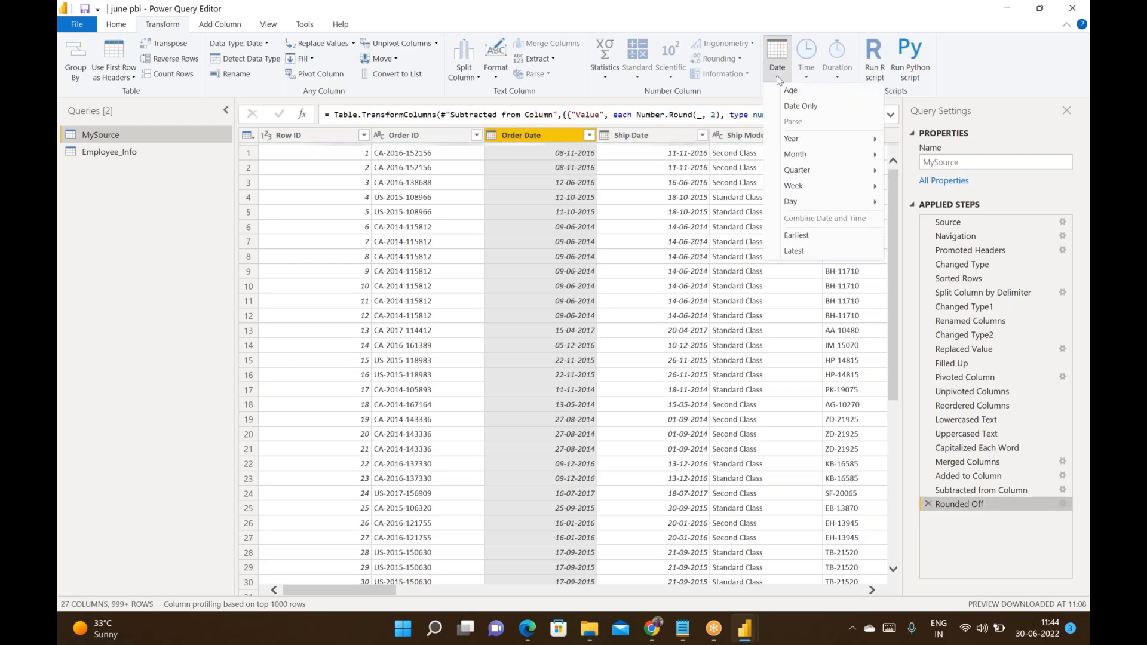
mouse_move(854, 140)
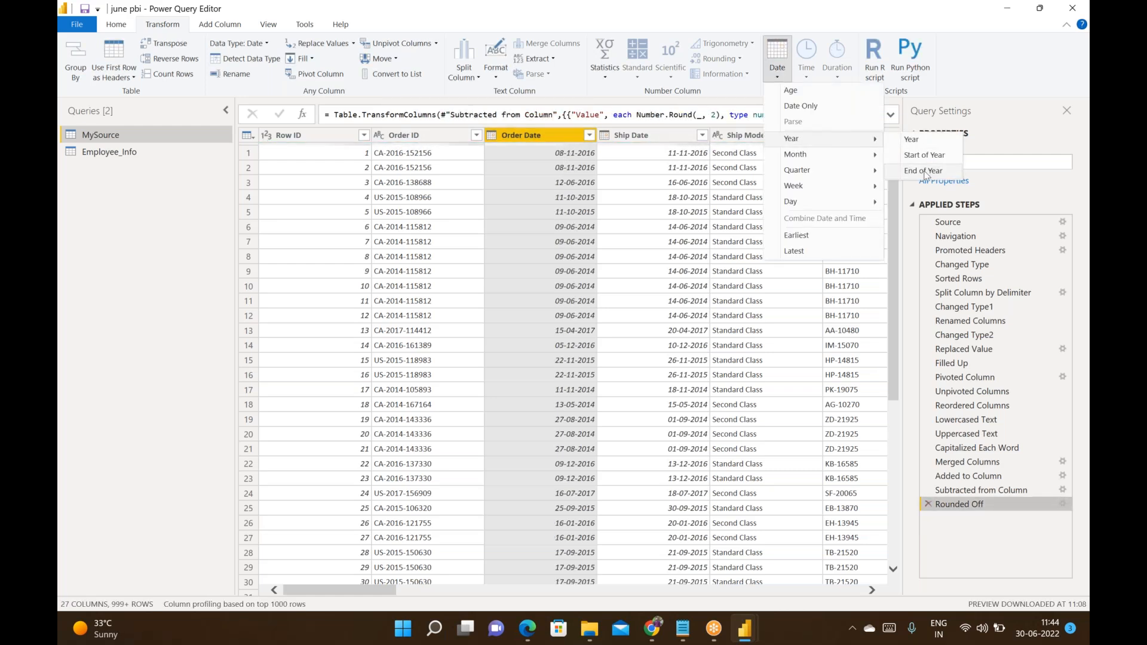
left_click(923, 171)
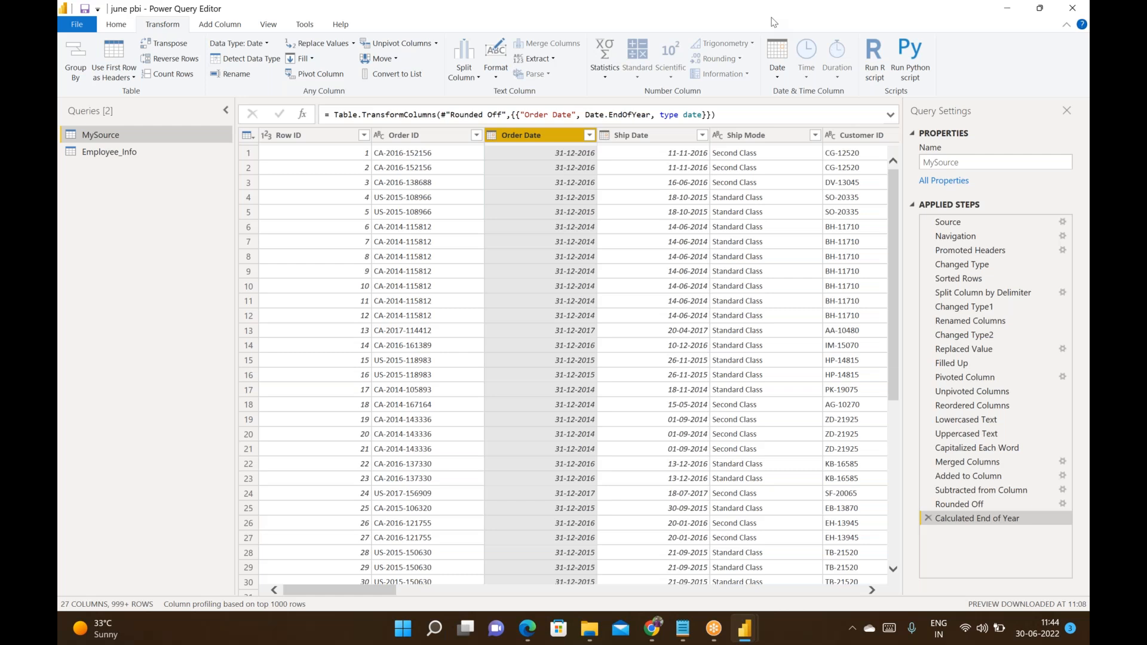
Extract the month number from the Order Date column, and delete the resulting applied step
left_click(778, 67)
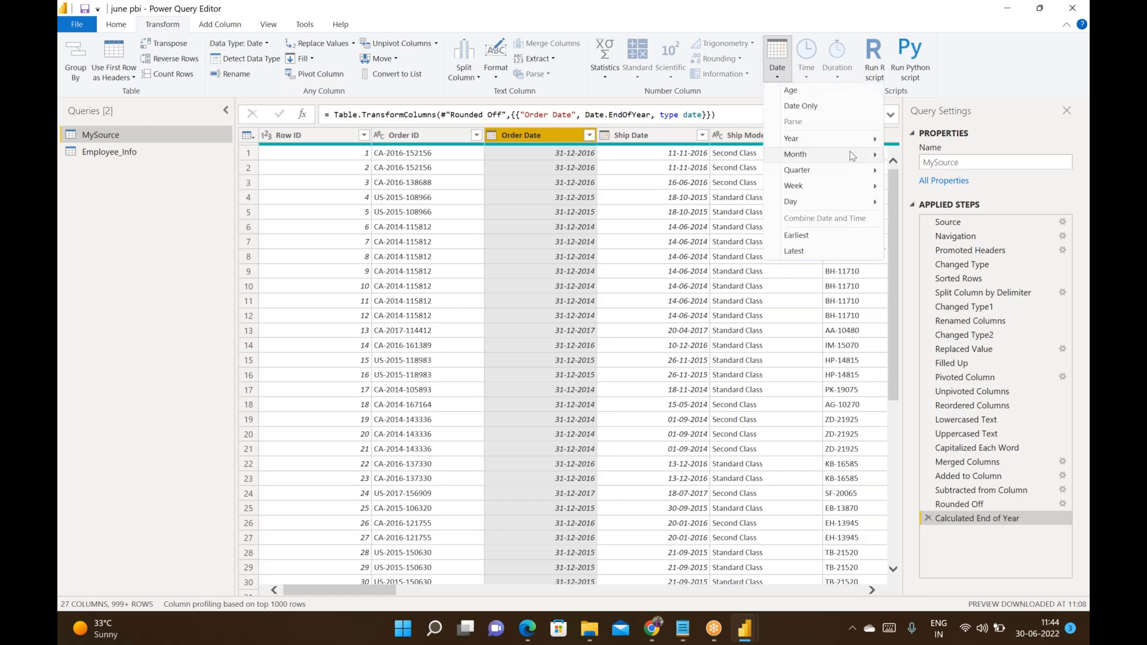
mouse_move(851, 153)
left_click(915, 155)
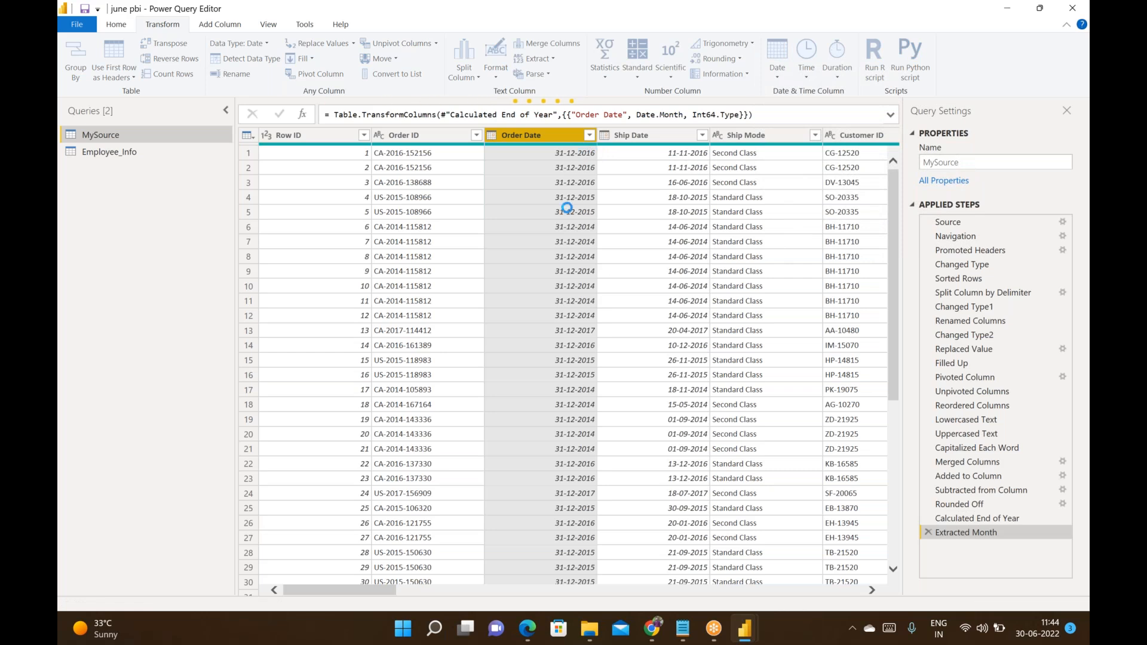
left_click(927, 532)
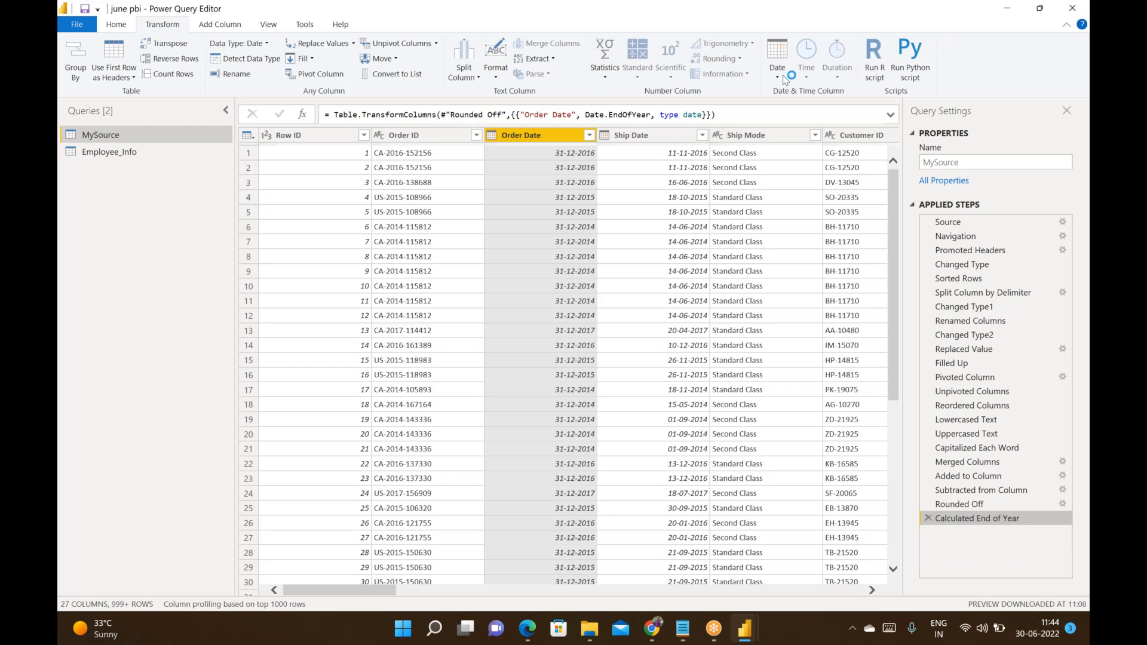
Convert the Order Date column to the start of the month, and delete both the start-of-month and end-of-year applied steps
left_click(782, 77)
mouse_move(836, 154)
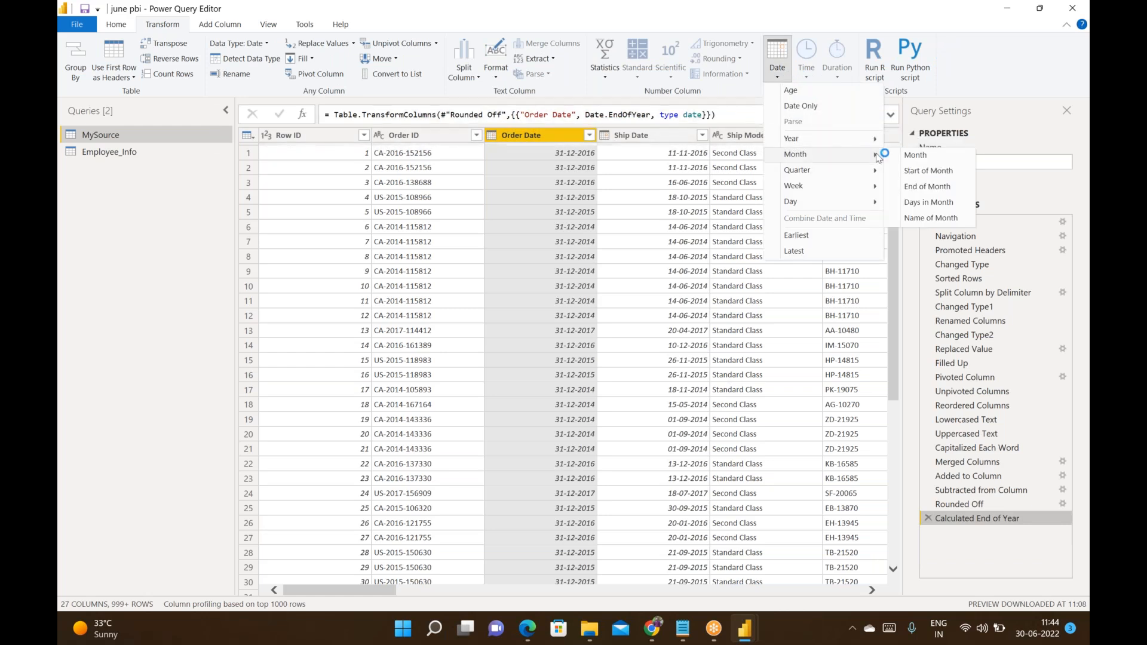
left_click(932, 171)
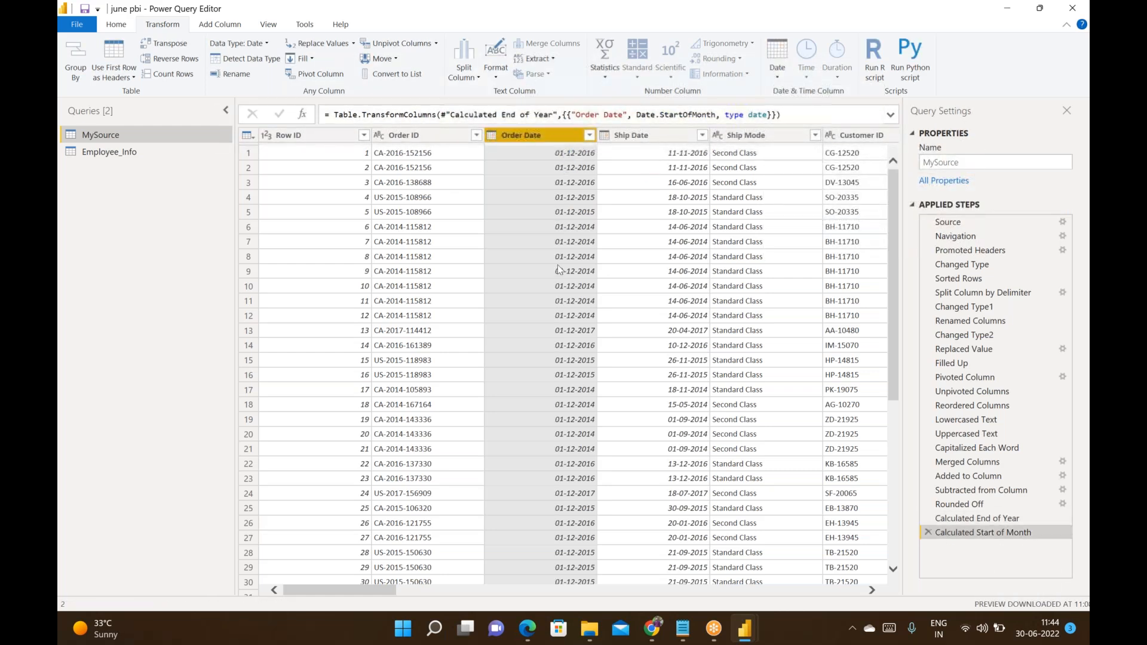
scroll(577, 400, "down", 3)
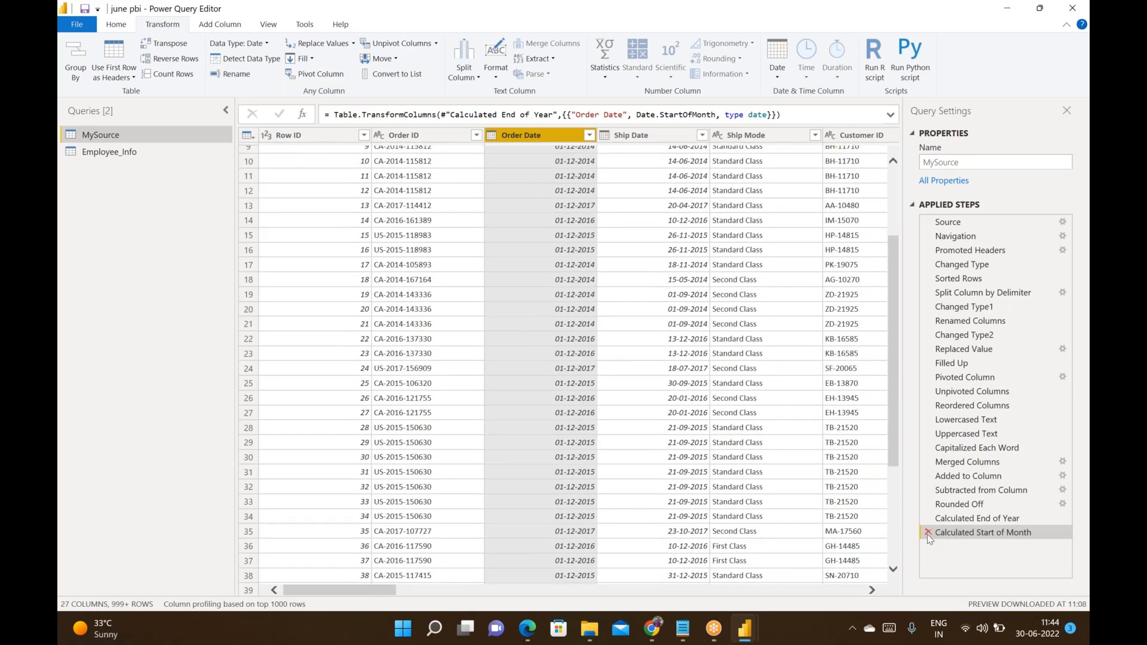
left_click(927, 532)
left_click(927, 518)
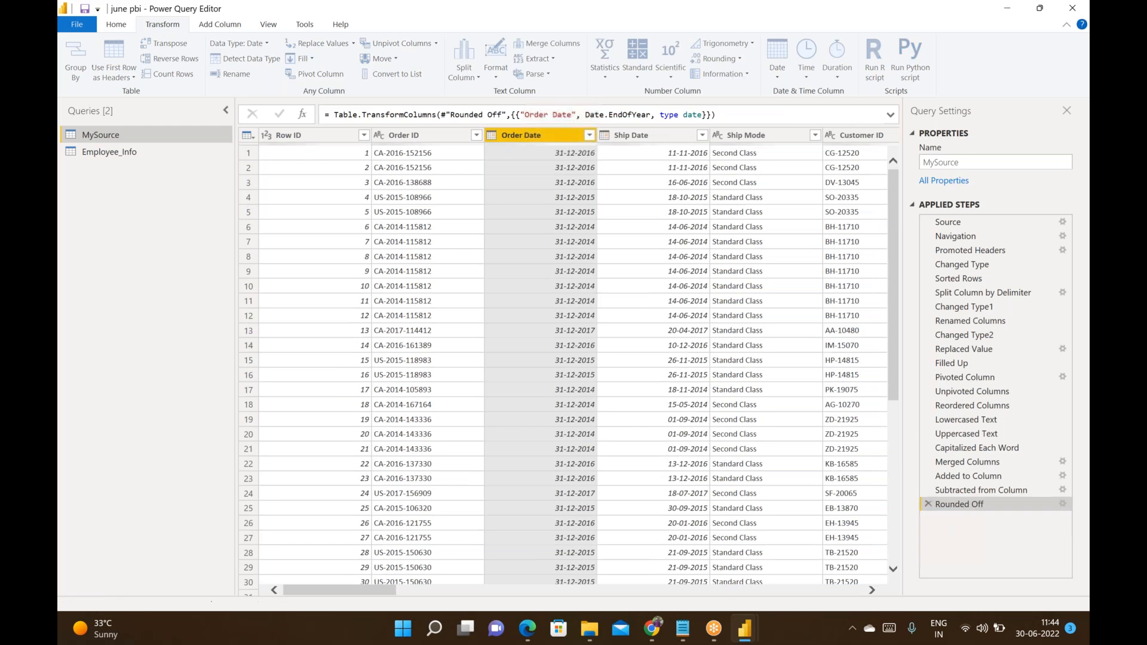
Convert the Order Date column to the end of the month and look through the resulting dates
left_click(779, 77)
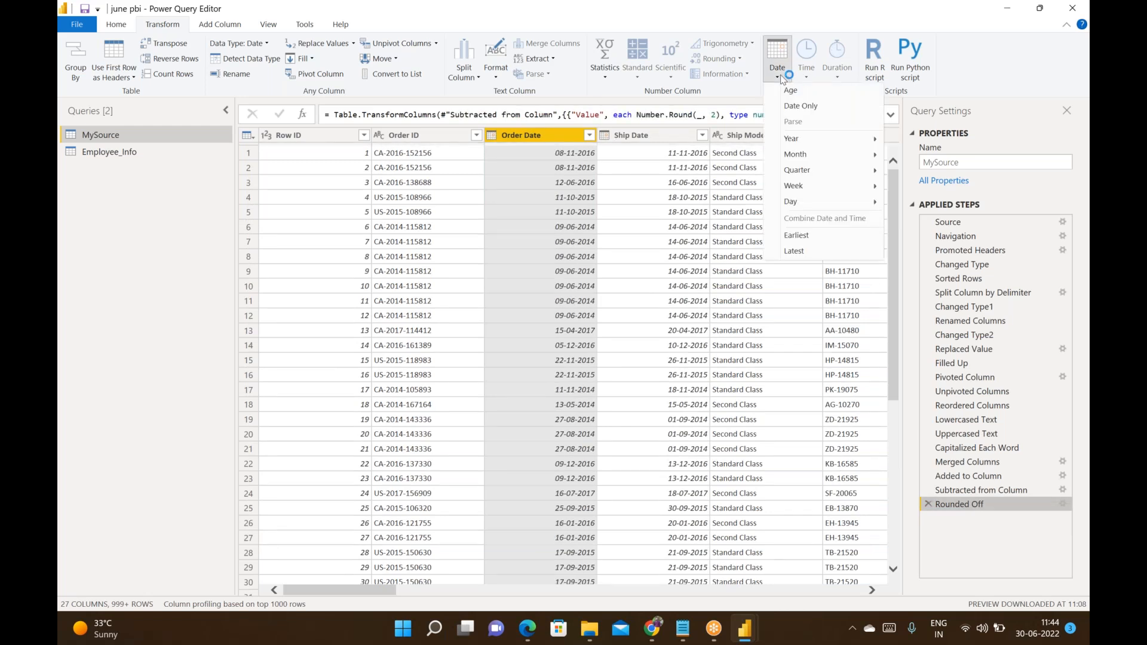
mouse_move(854, 154)
left_click(927, 186)
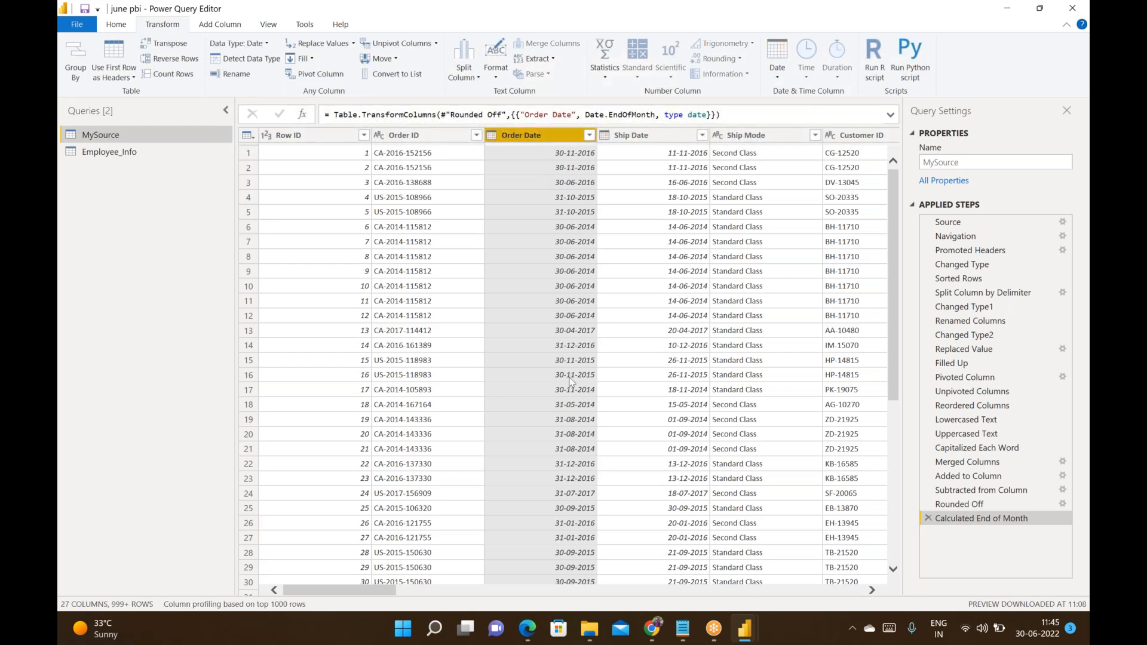
scroll(571, 383, "down", 2)
scroll(570, 382, "up", 3)
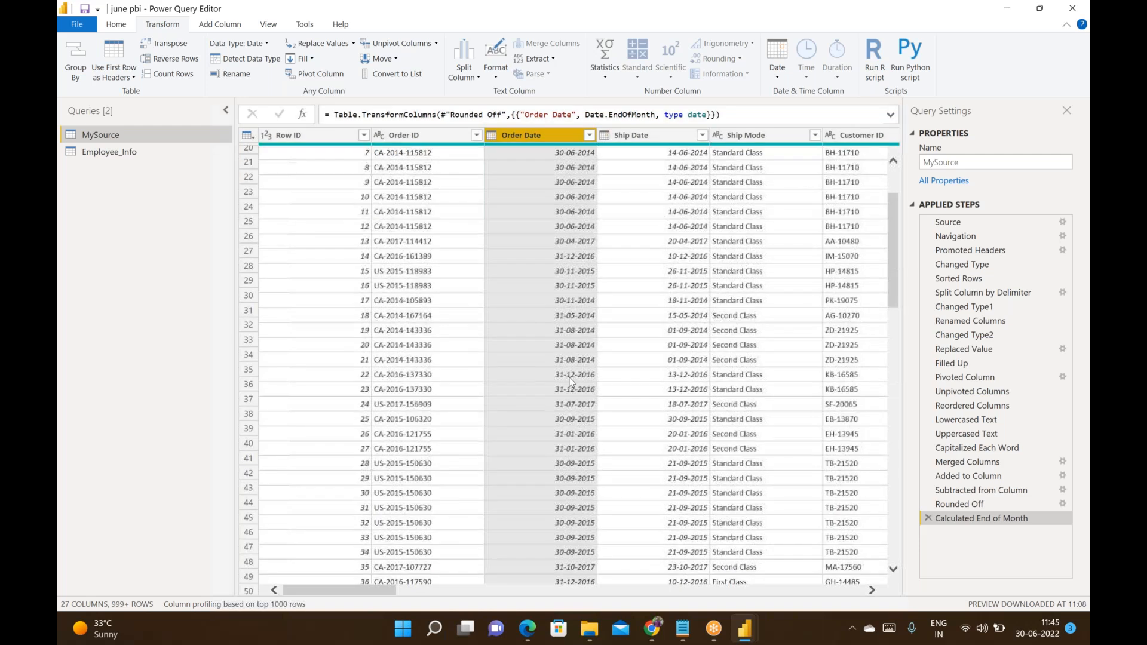
Convert the Order Date column to the quarter of the year, and delete the resulting applied step
left_click(779, 79)
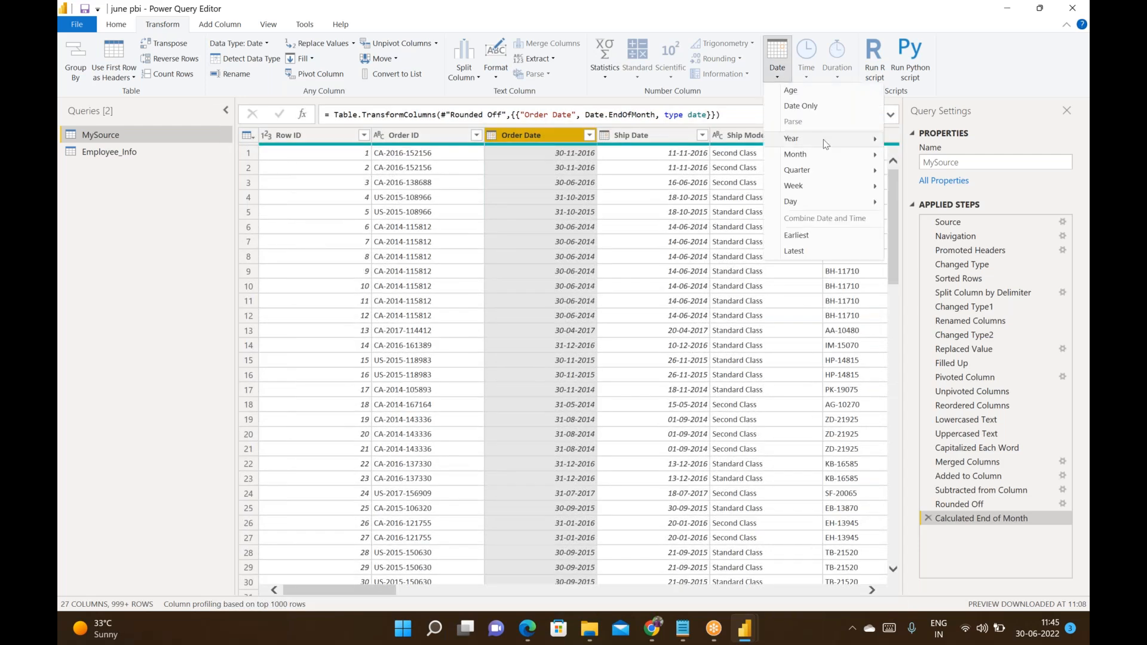
mouse_move(858, 172)
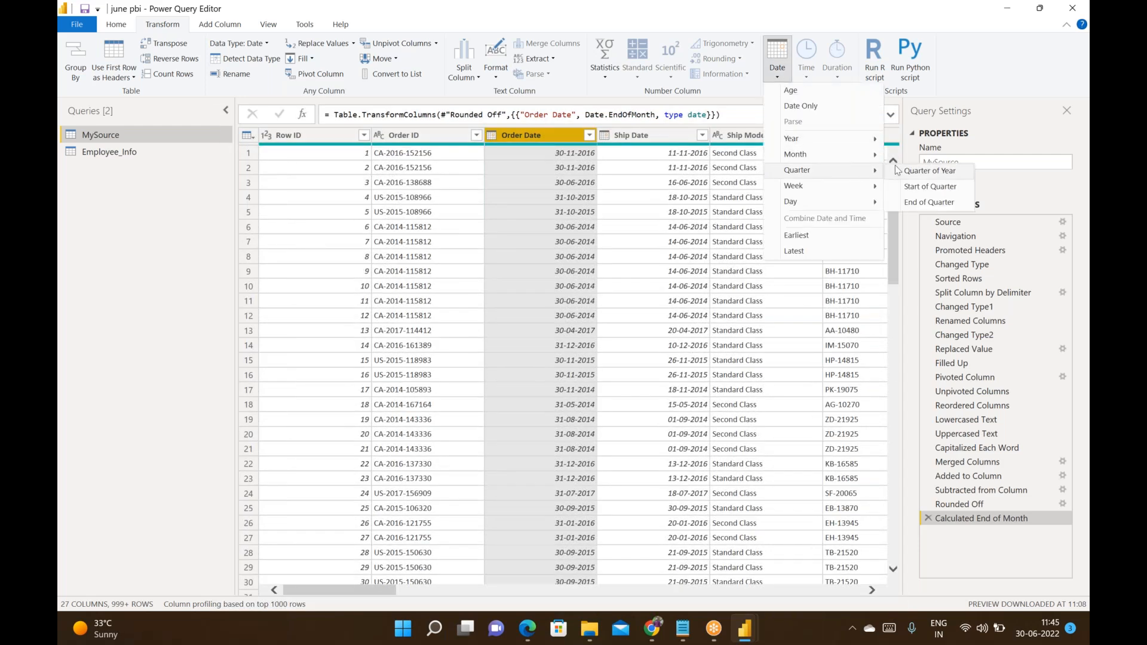
left_click(927, 170)
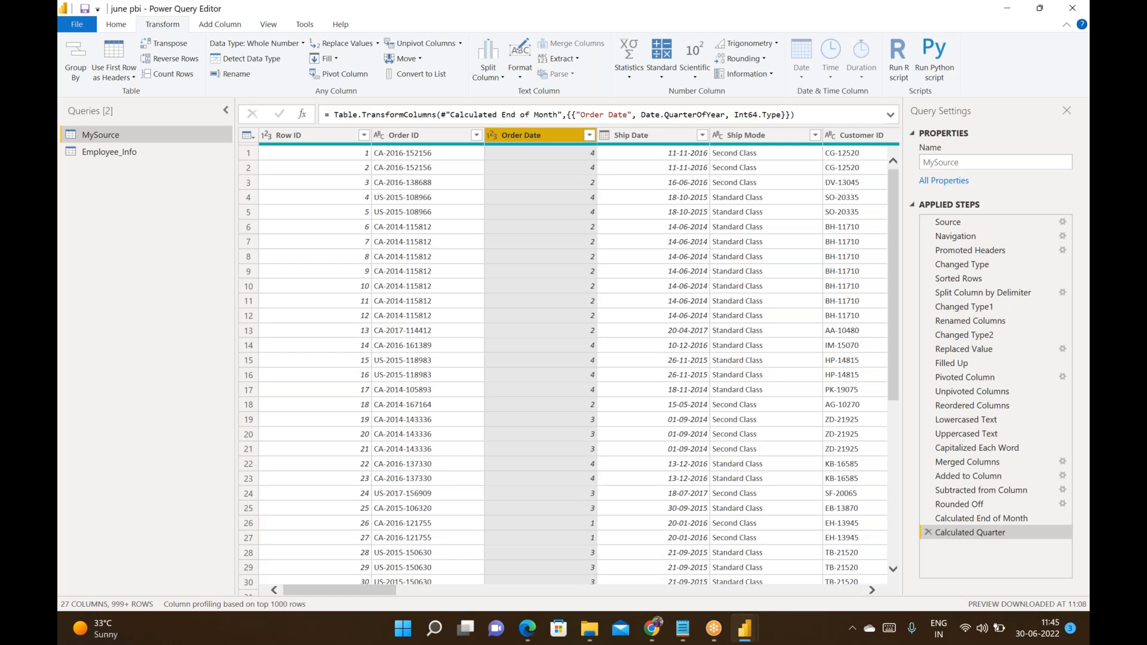
left_click(927, 532)
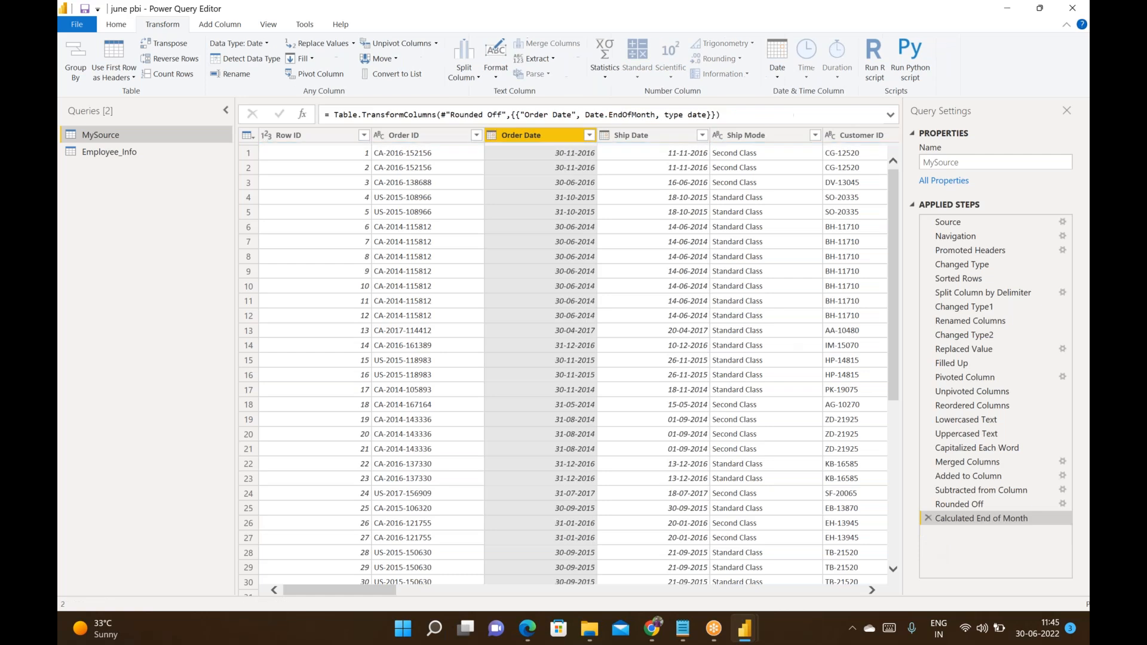
Convert the Order Date column to the week of the year, and delete the resulting applied step
left_click(587, 156)
left_click(562, 136)
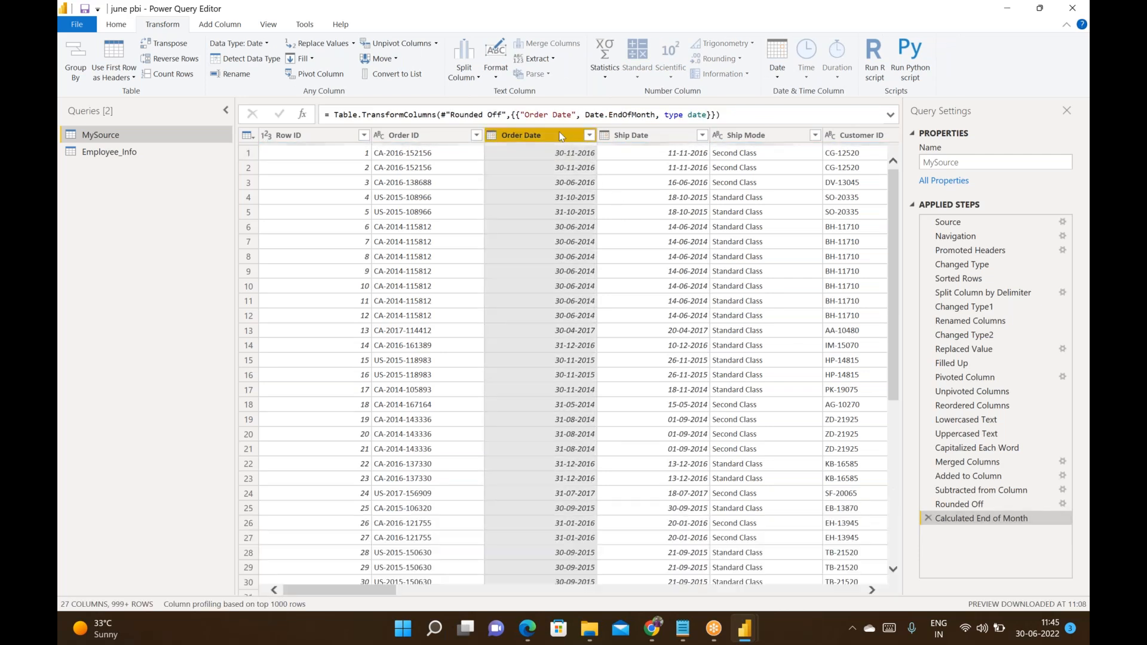
left_click(786, 75)
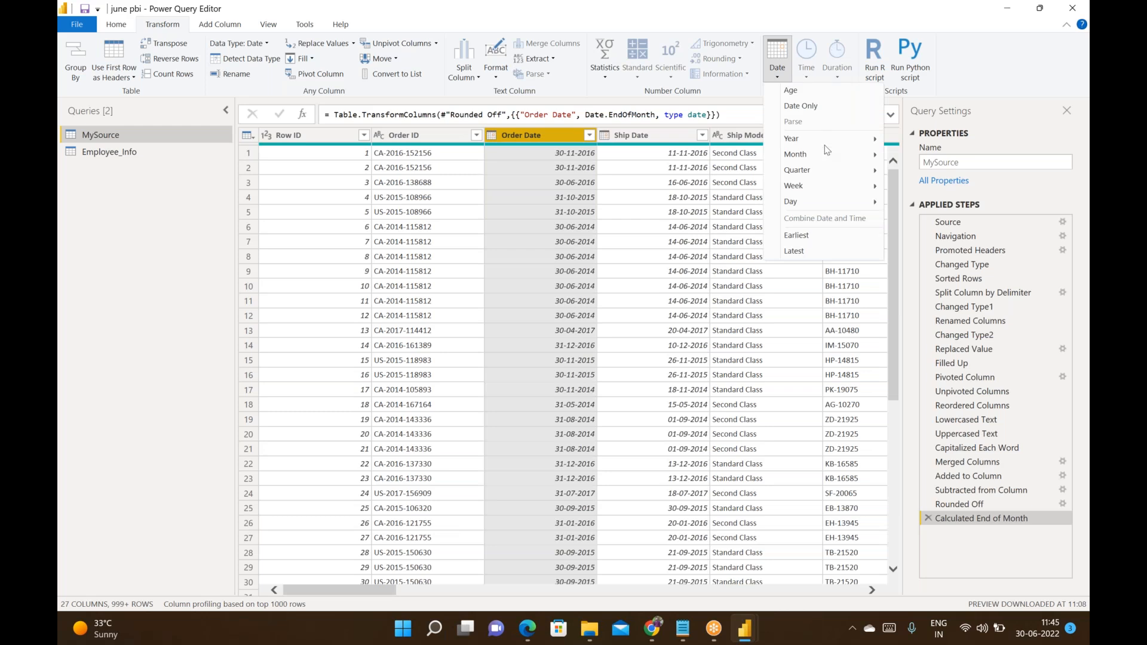
mouse_move(800, 171)
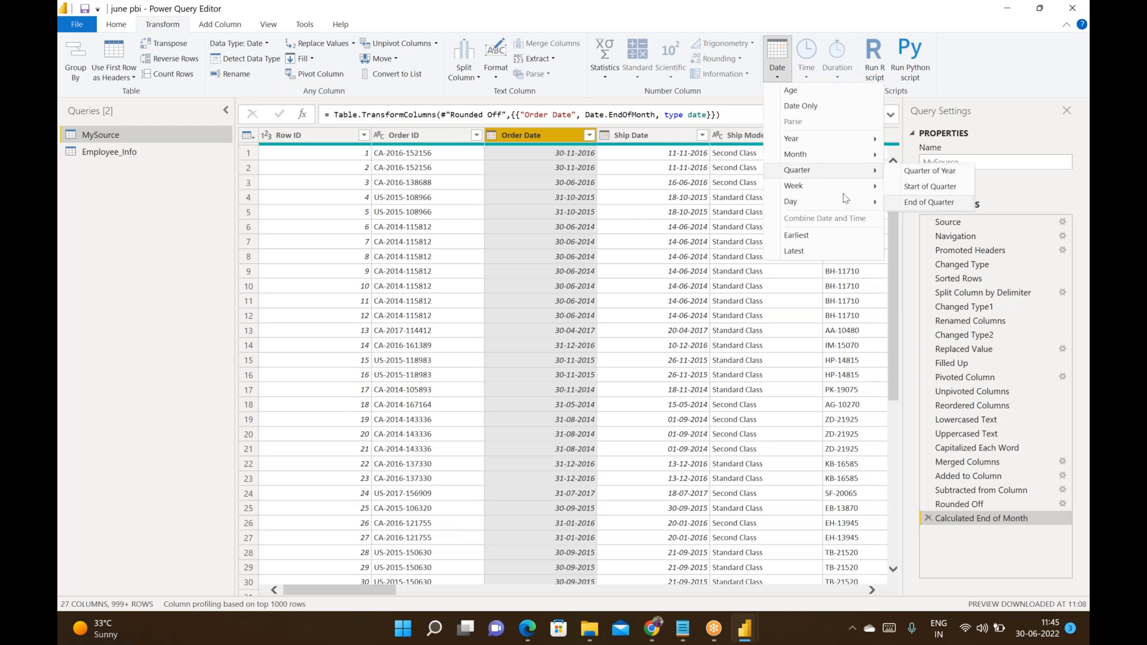
mouse_move(860, 186)
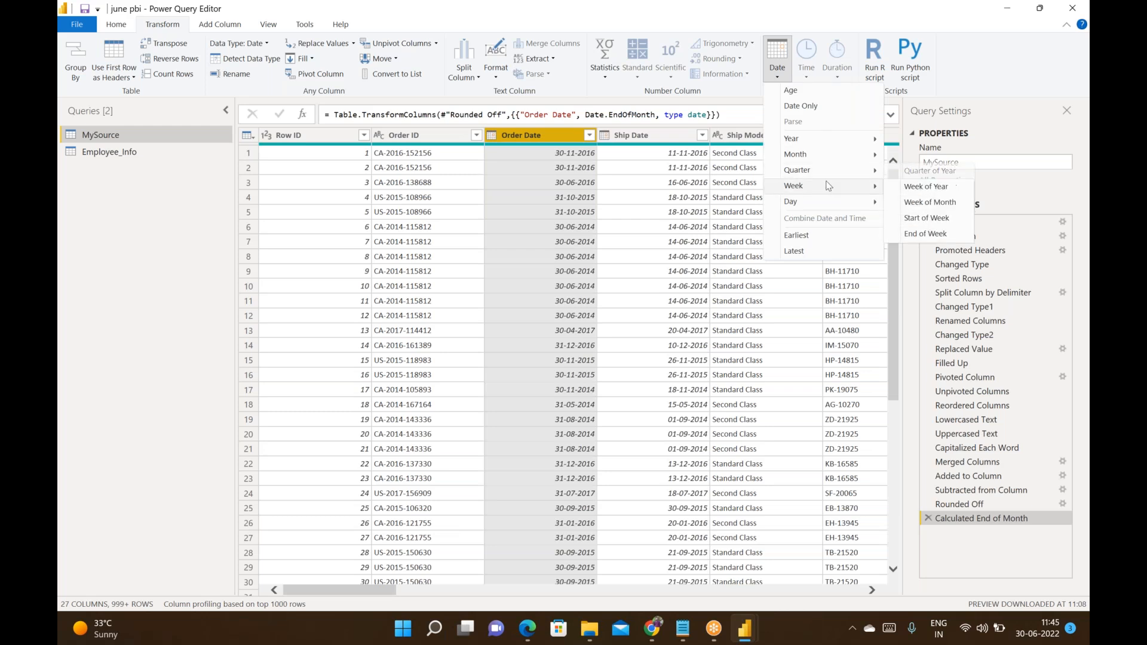
left_click(912, 189)
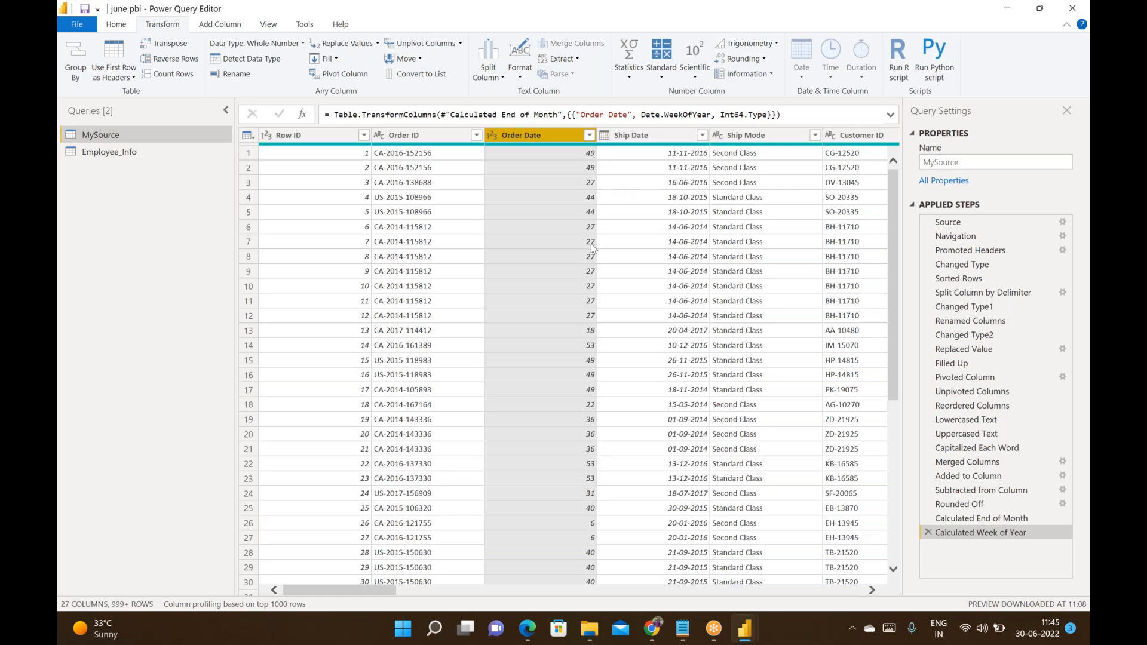
left_click(927, 532)
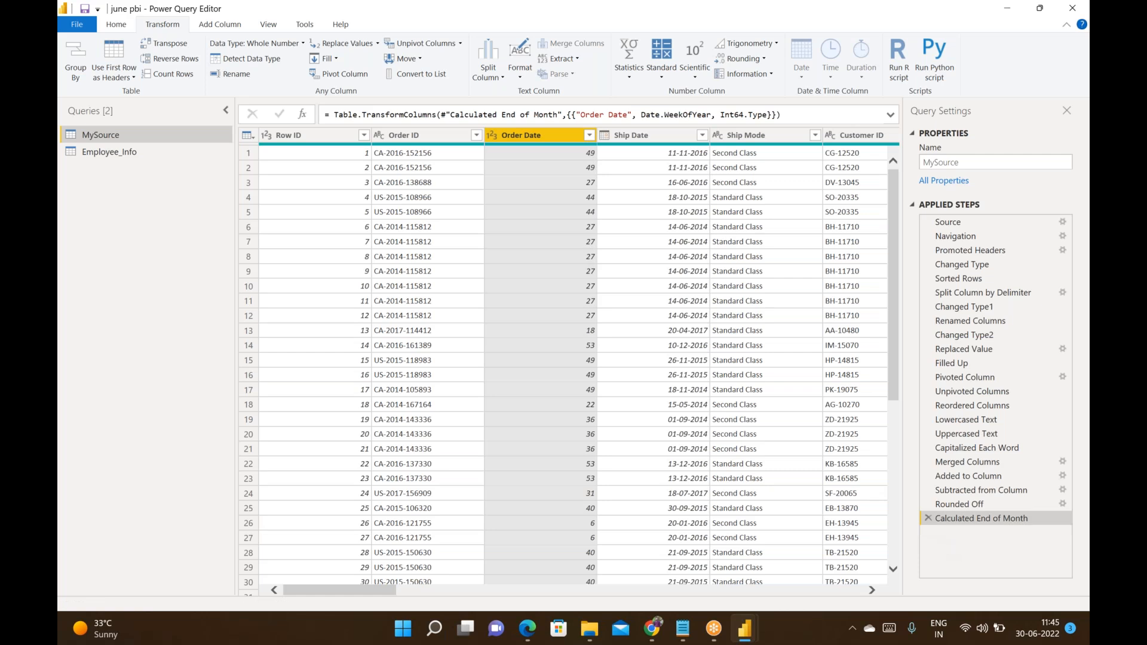
Extract the day number from the Order Date column, and delete the resulting applied step
left_click(787, 78)
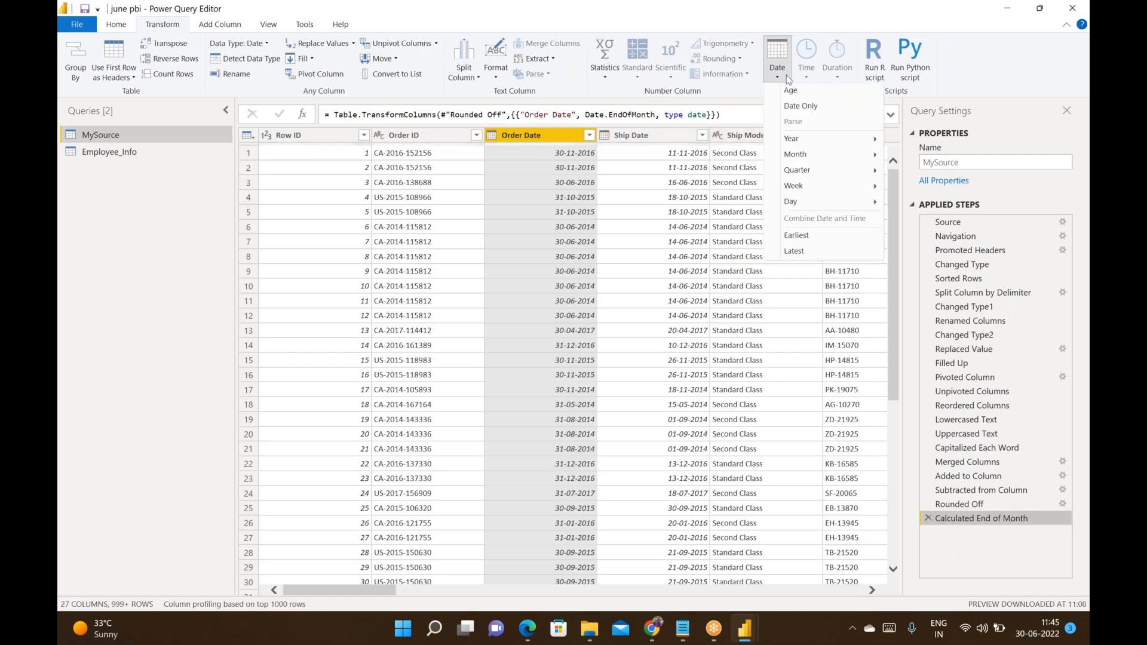
mouse_move(860, 202)
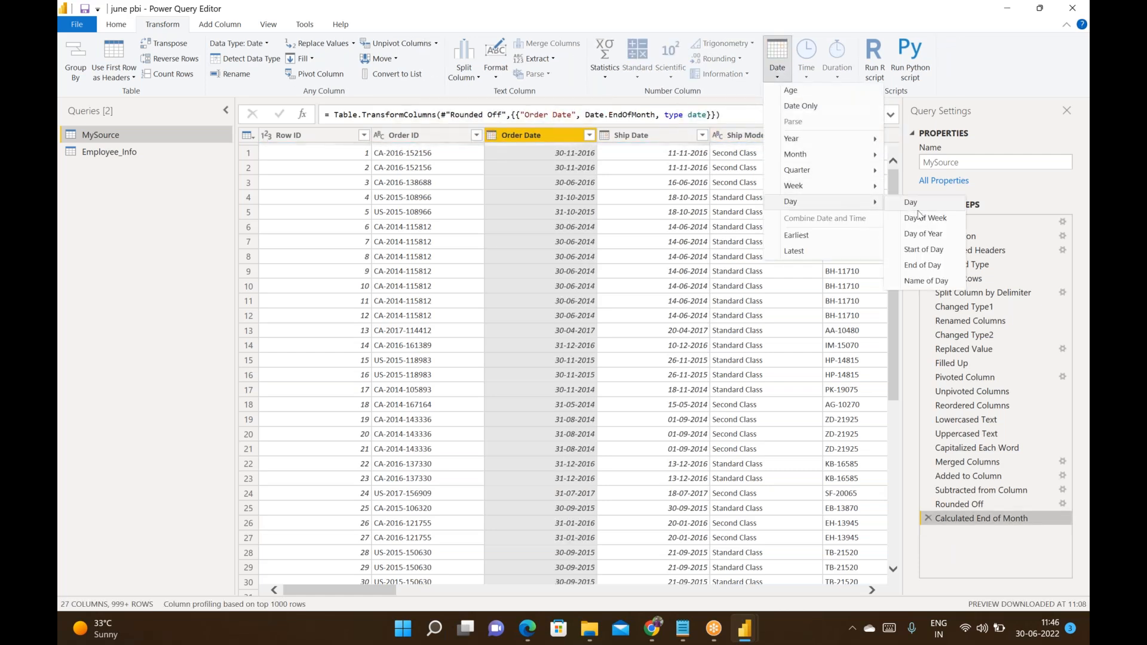
left_click(922, 203)
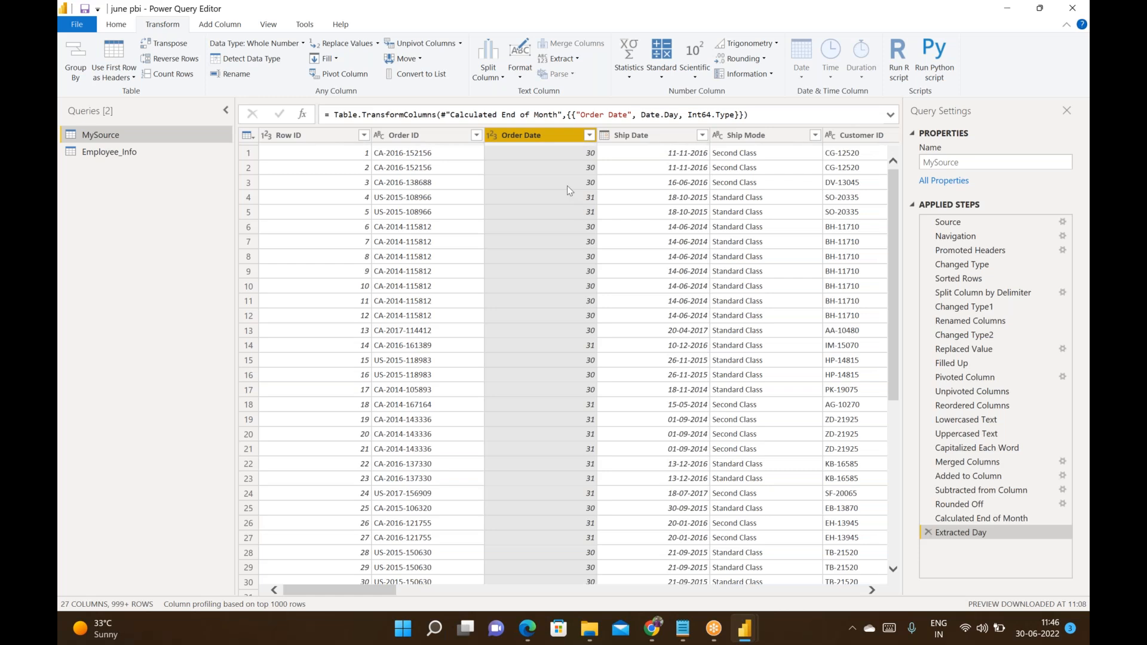
left_click(928, 536)
Convert the Order Date column to the name of the day and look through the resulting rows
left_click(792, 74)
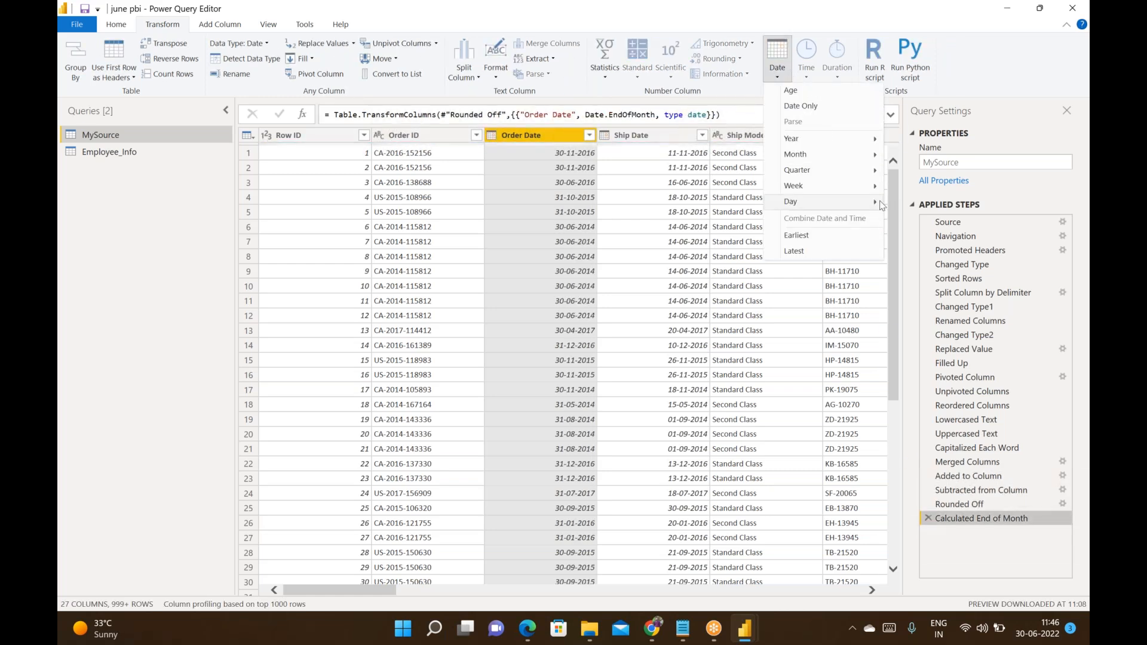
mouse_move(875, 202)
left_click(940, 282)
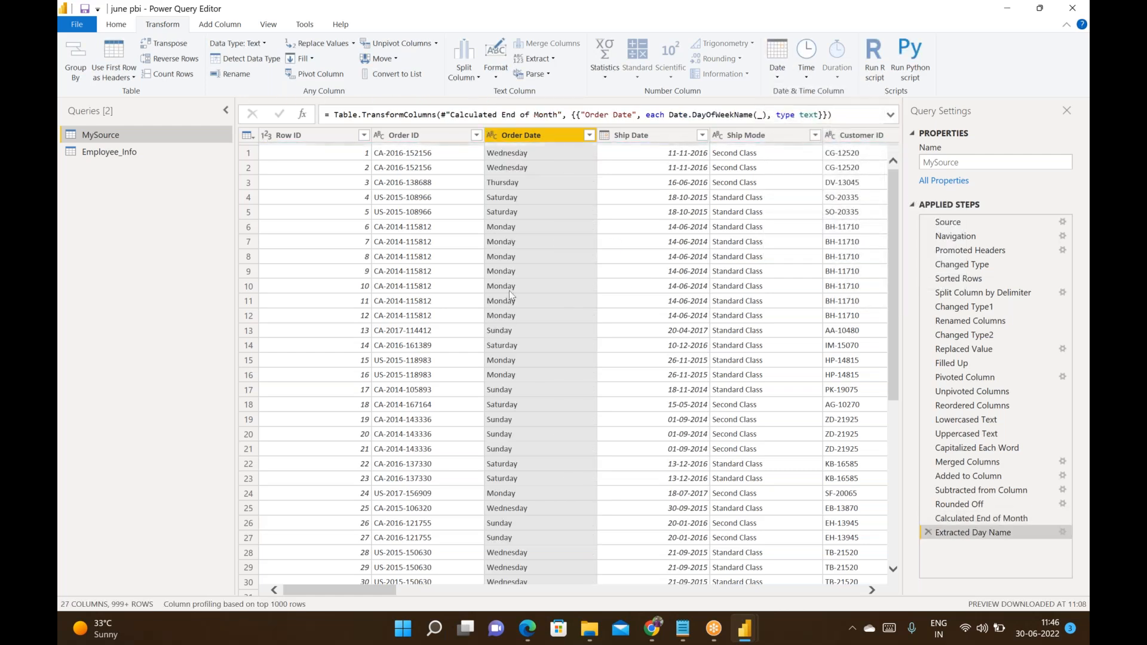
scroll(529, 414, "down", 1)
scroll(529, 414, "down", 5)
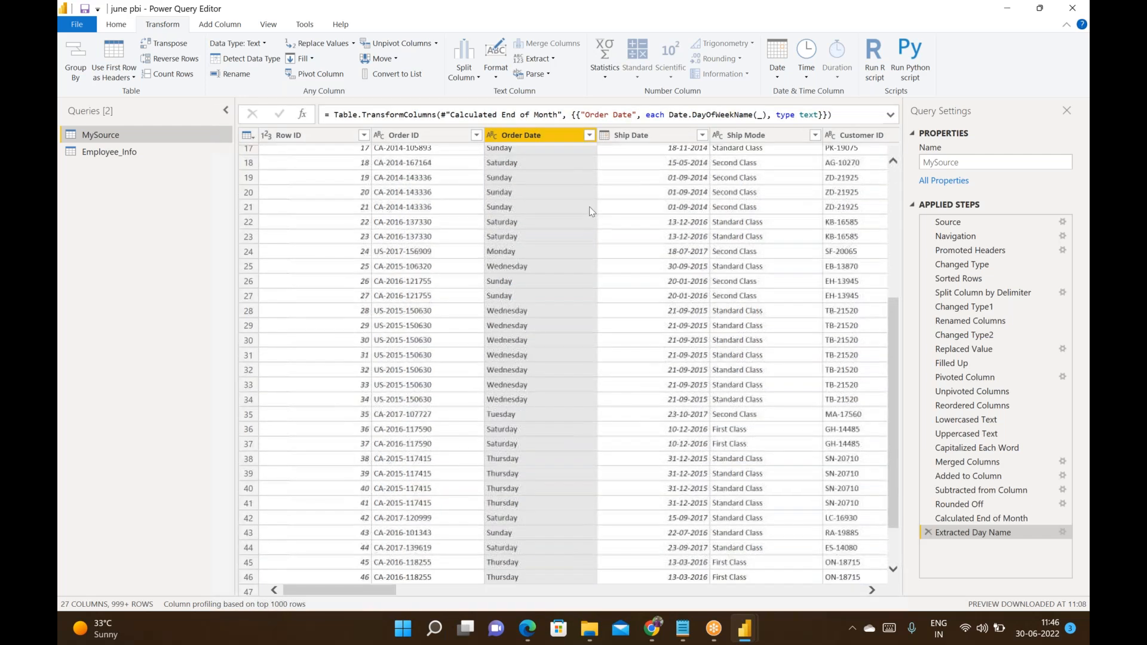
Look through the day names in the Order Date column and delete the Extracted Day Name applied step
scroll(558, 333, "down", 2)
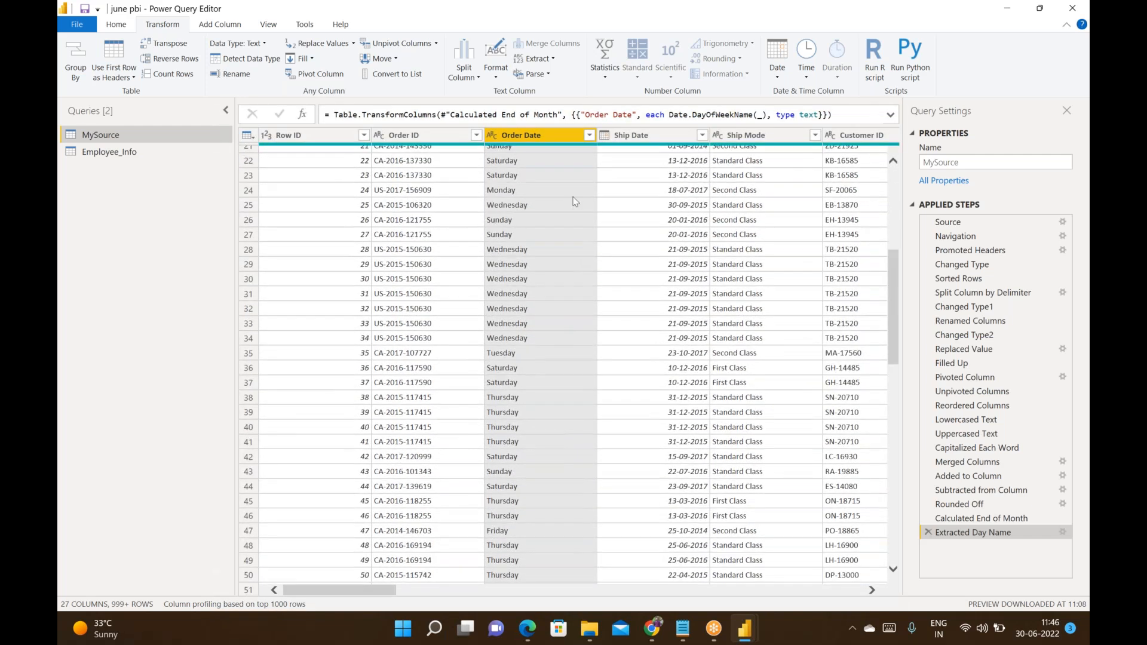
scroll(573, 200, "up", 7)
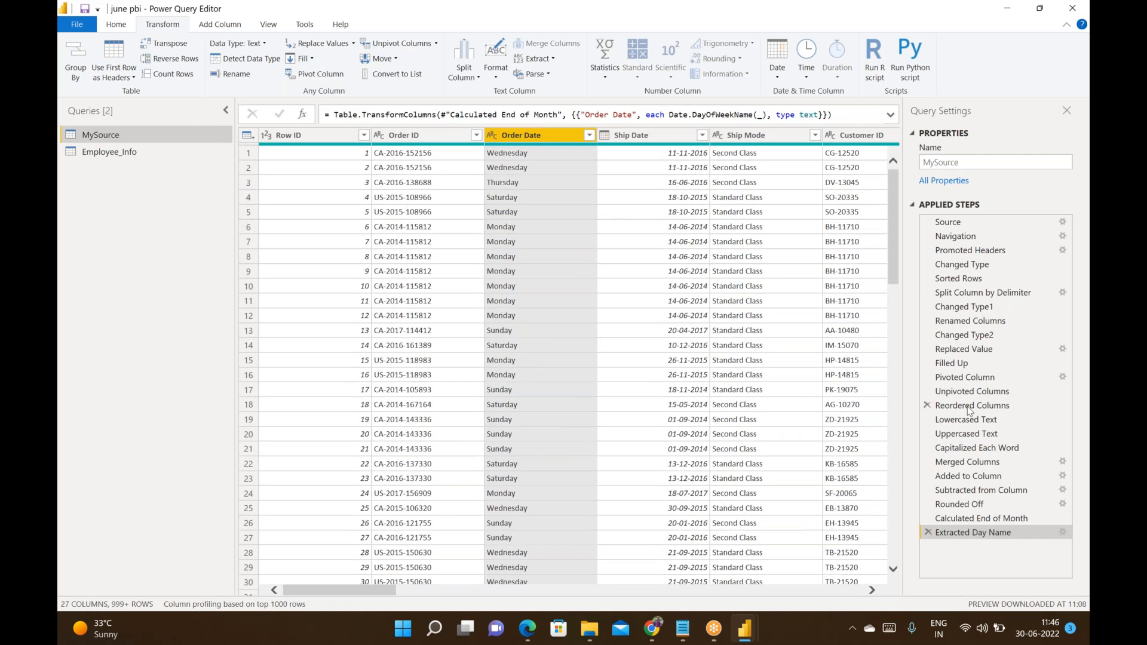
left_click(929, 532)
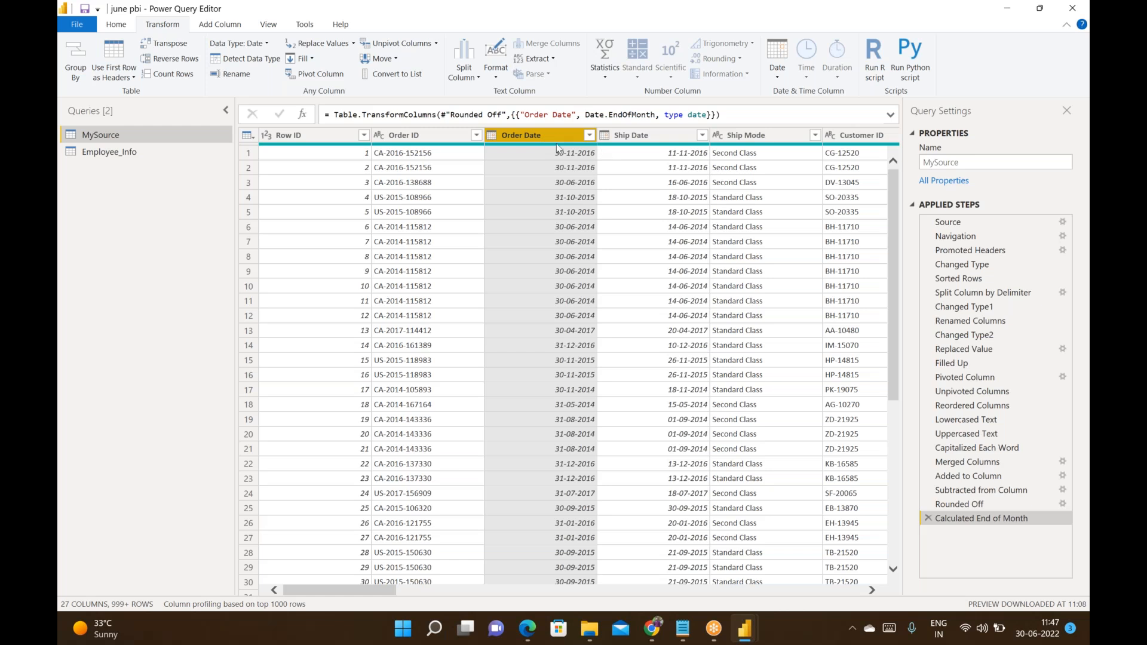
Duplicate the Order Date column and extract the year from the copy
right_click(544, 132)
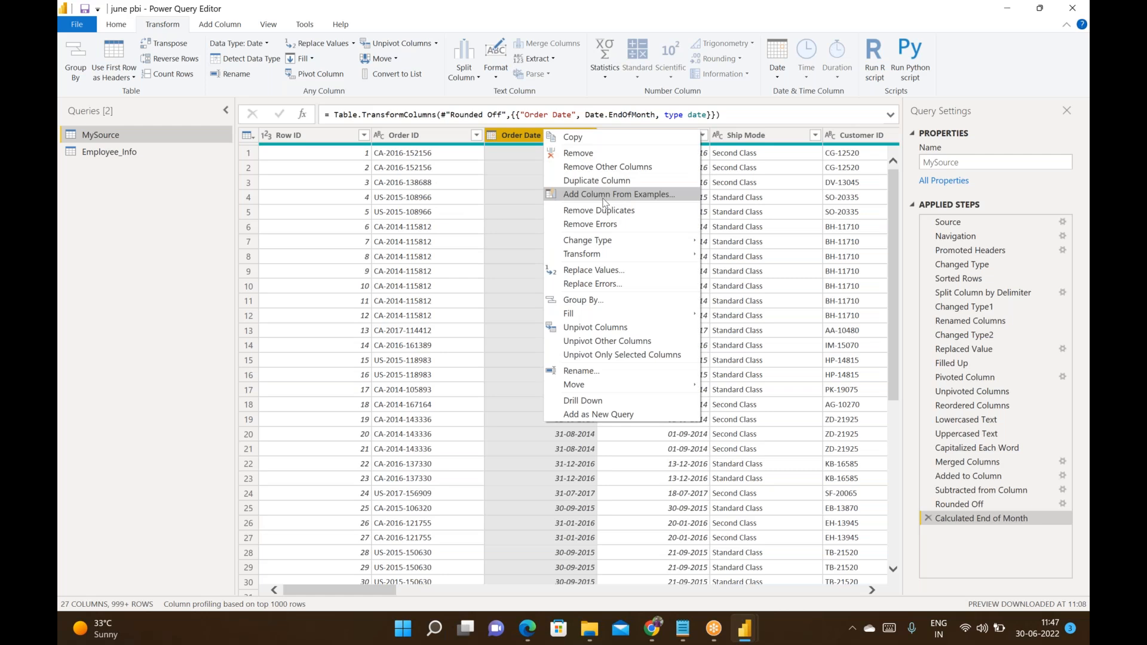
left_click(597, 180)
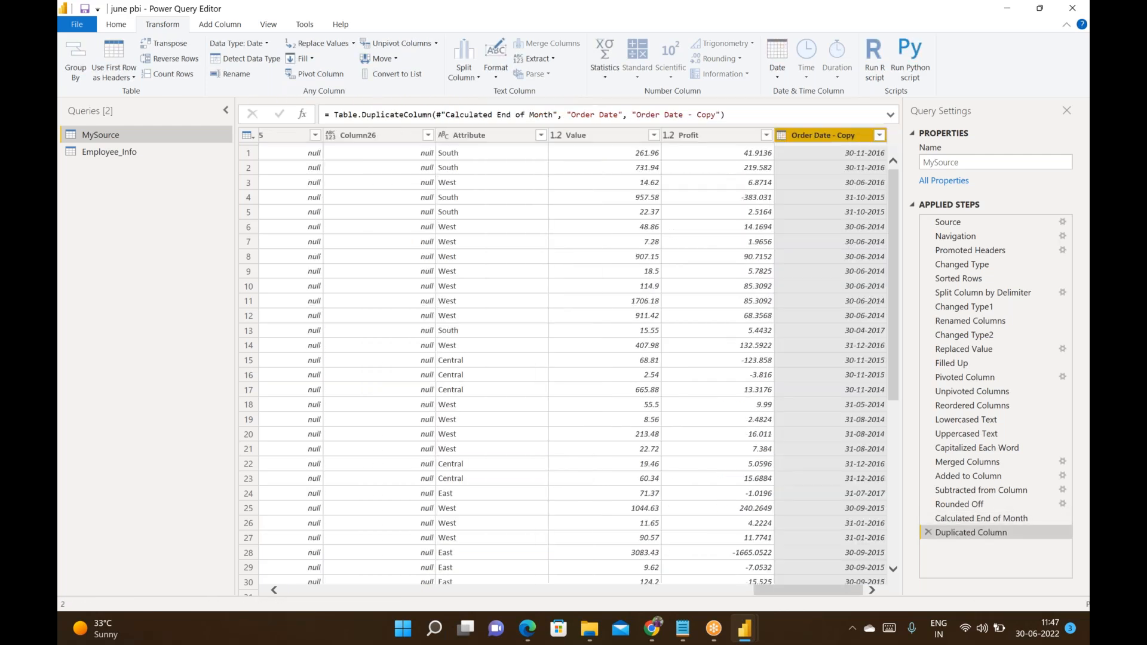
left_click(780, 74)
mouse_move(872, 140)
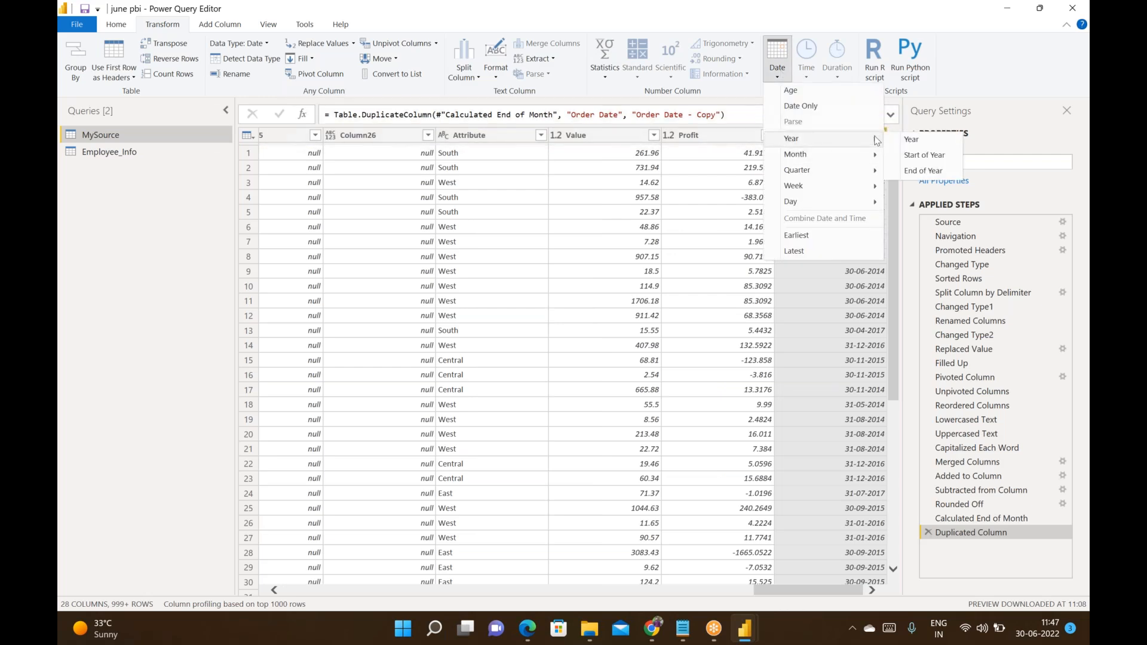
left_click(915, 142)
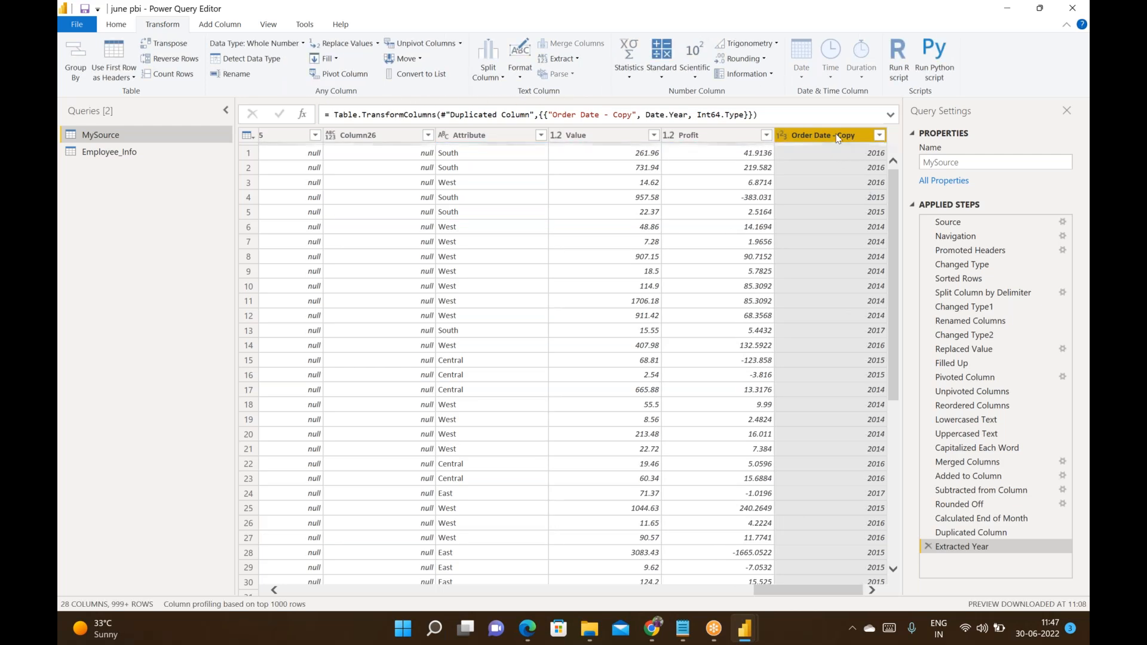
Rename the duplicated column holding the extracted years as Year
double_click(824, 135)
key("BackSpace")
type("Year")
key("Return")
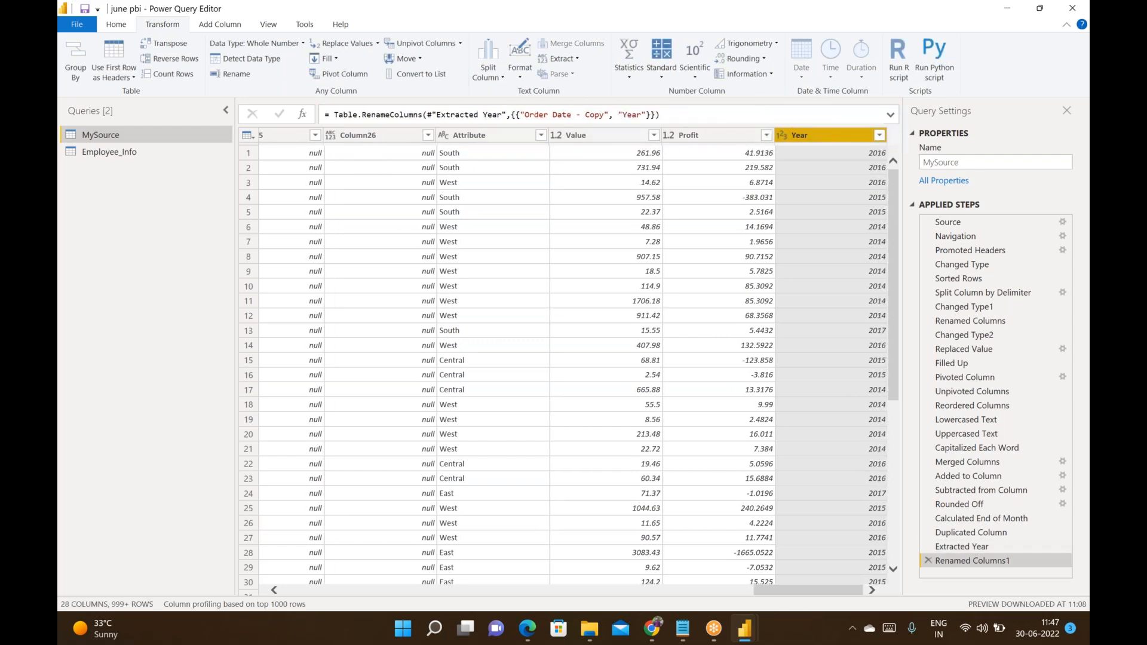
Duplicate the Order Date column again and convert the copy to the name of the month
left_click_drag(782, 590, 341, 581)
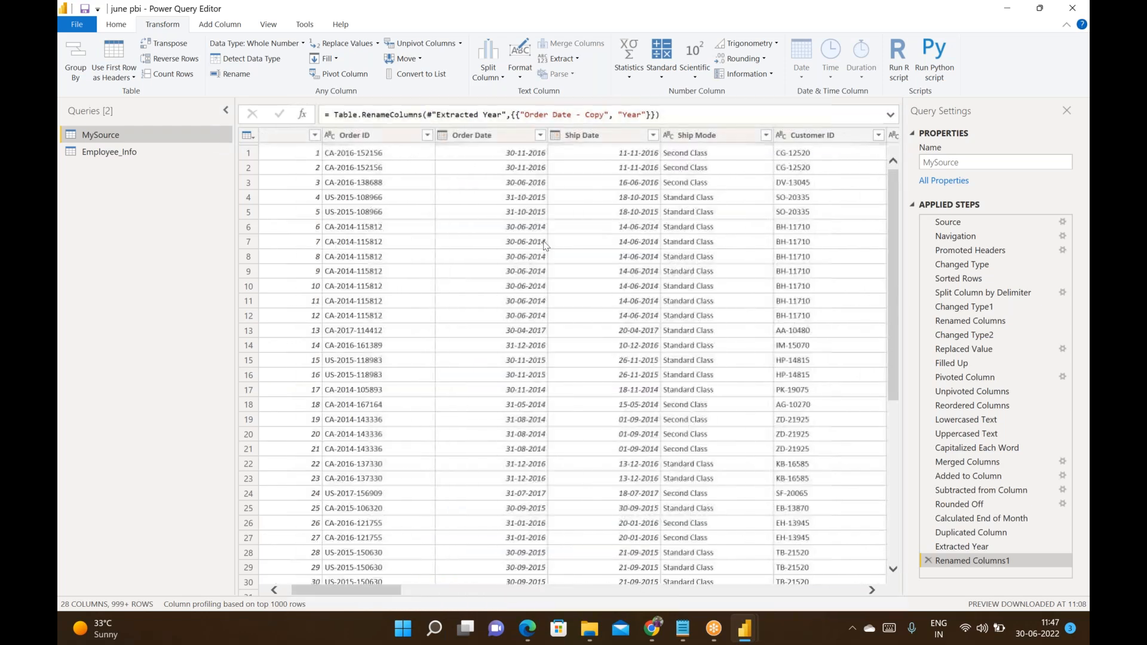
right_click(487, 141)
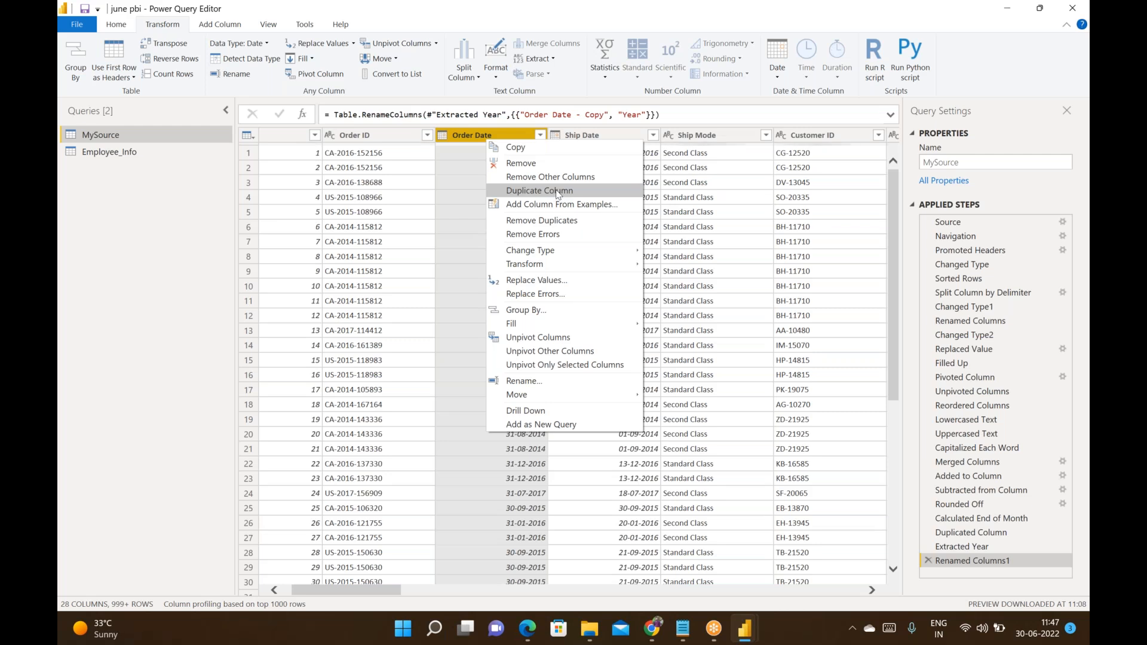
left_click(556, 191)
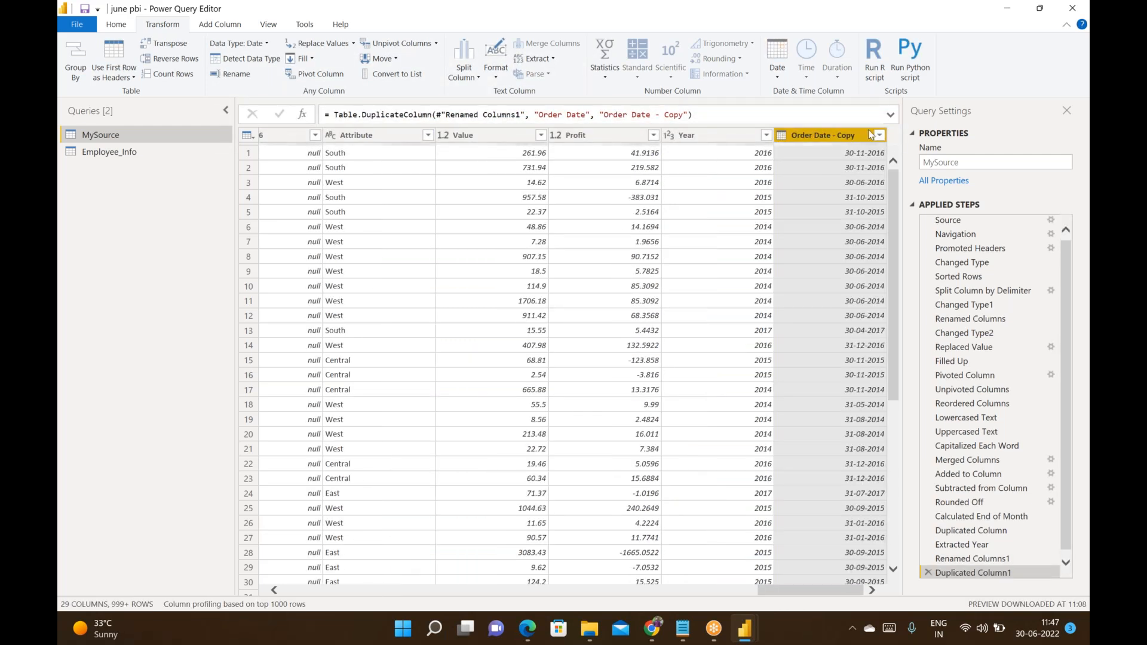
left_click(786, 78)
mouse_move(860, 153)
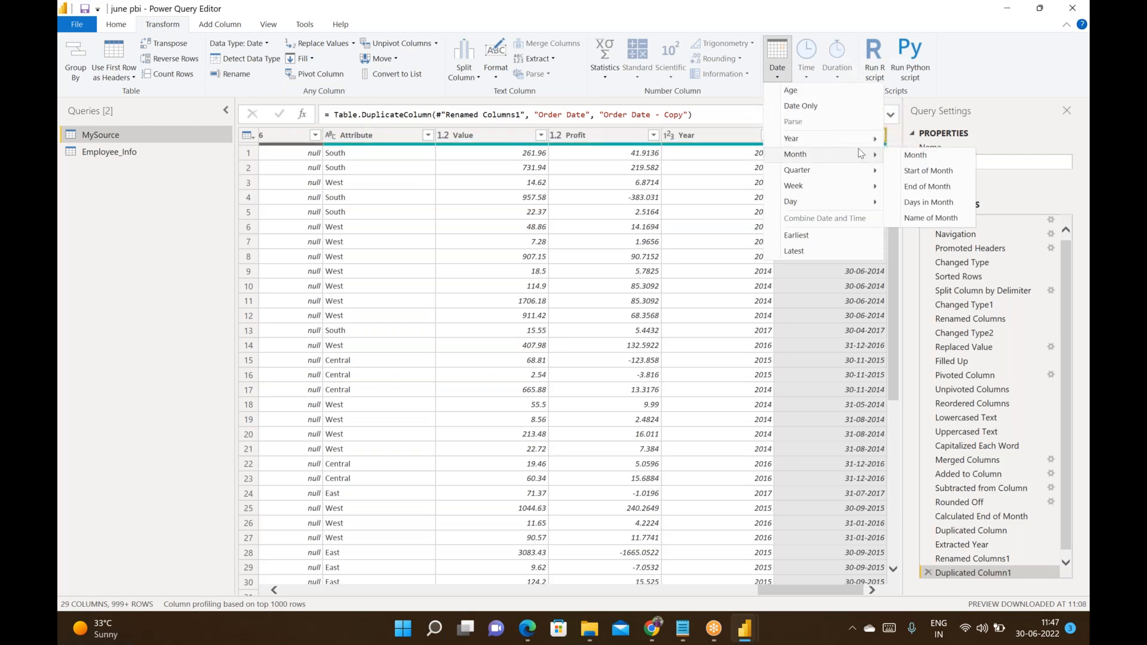
left_click(937, 217)
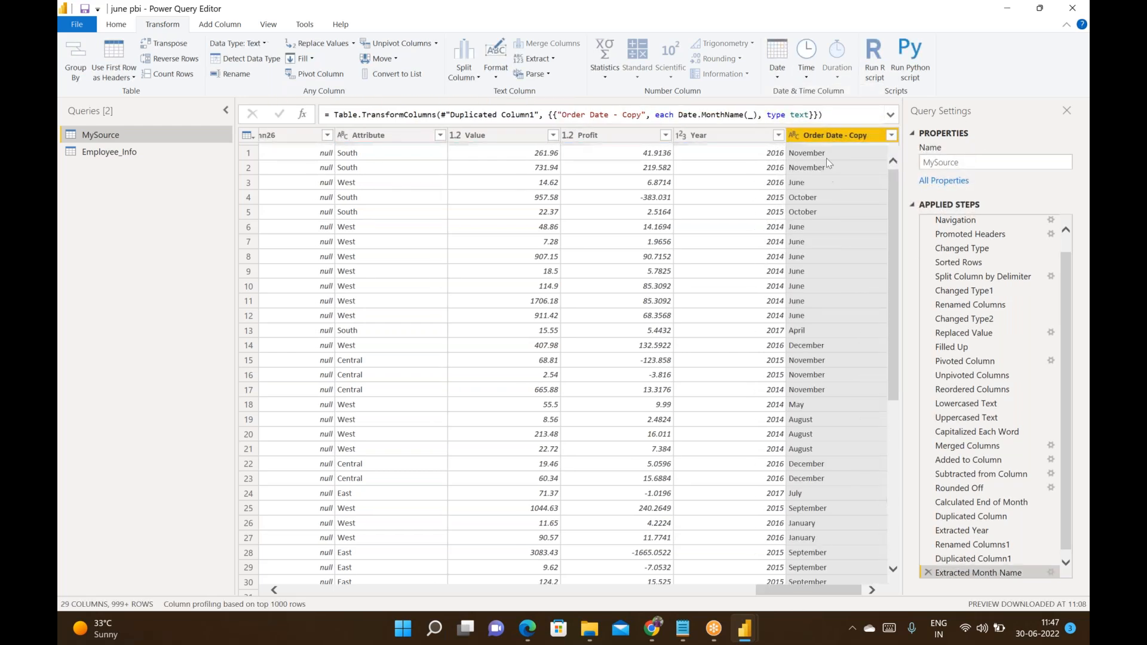
Rename the duplicated column holding the month names as Month
double_click(828, 139)
type("Month")
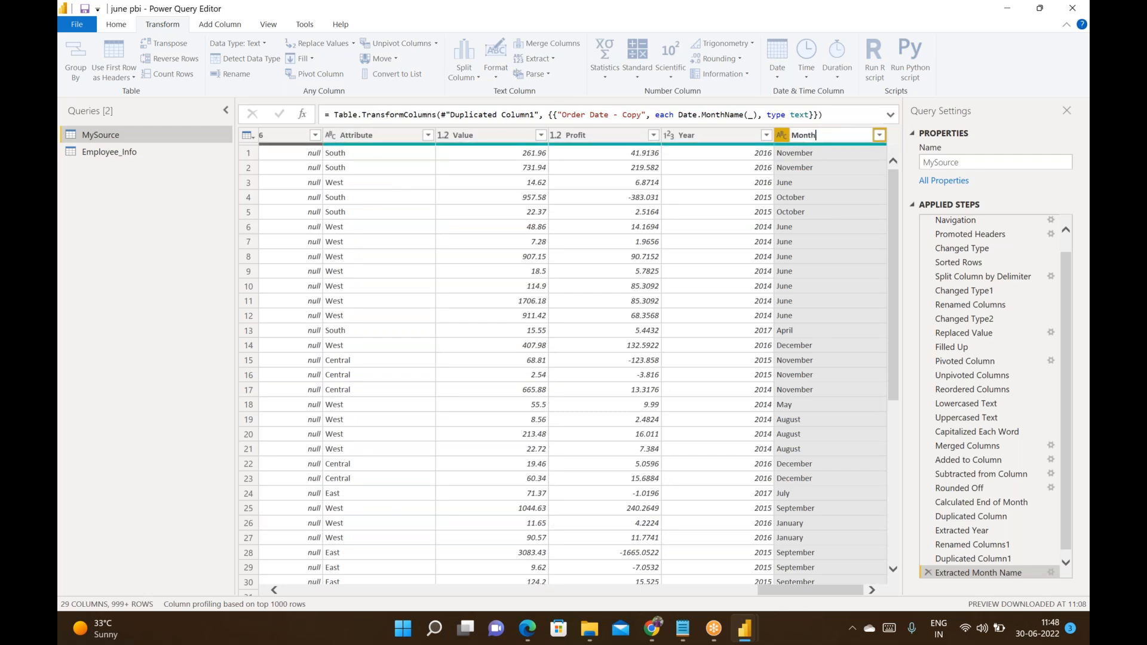
key("Return")
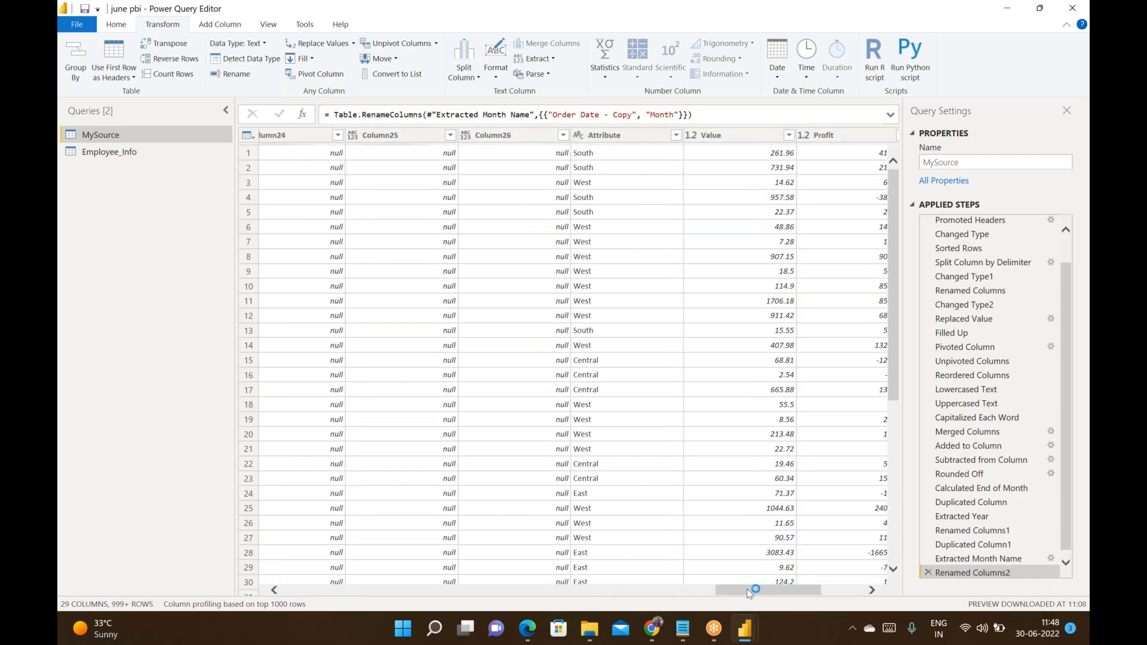
Try converting the original Order Date column to the week of the month, and delete the resulting applied step
left_click_drag(717, 593, 312, 595)
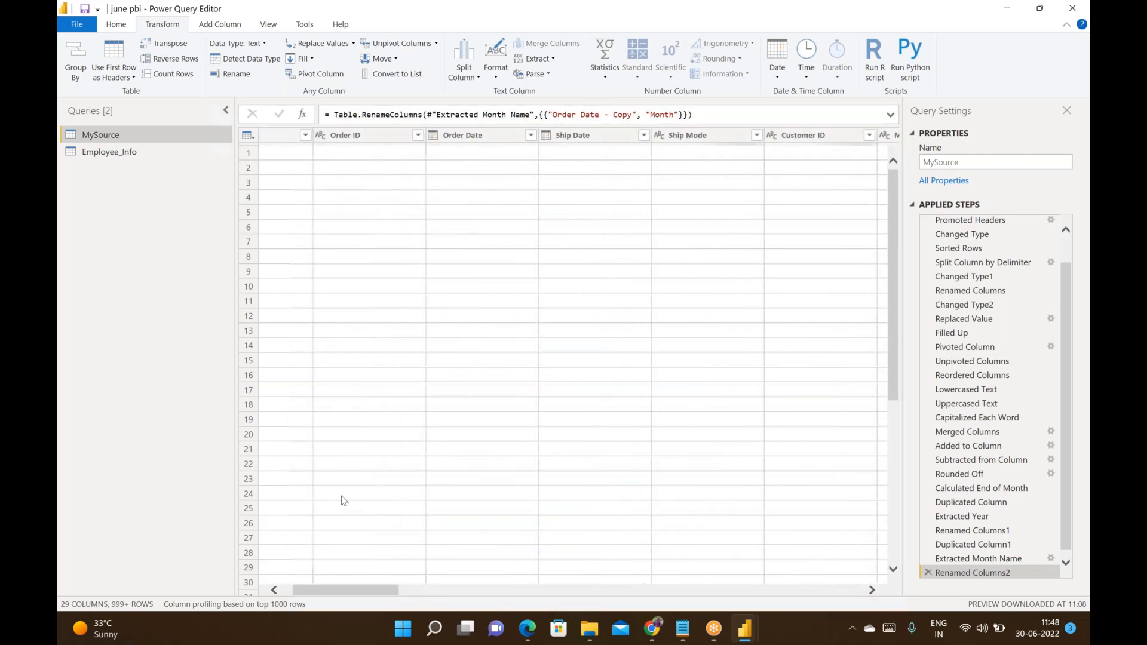
left_click(464, 143)
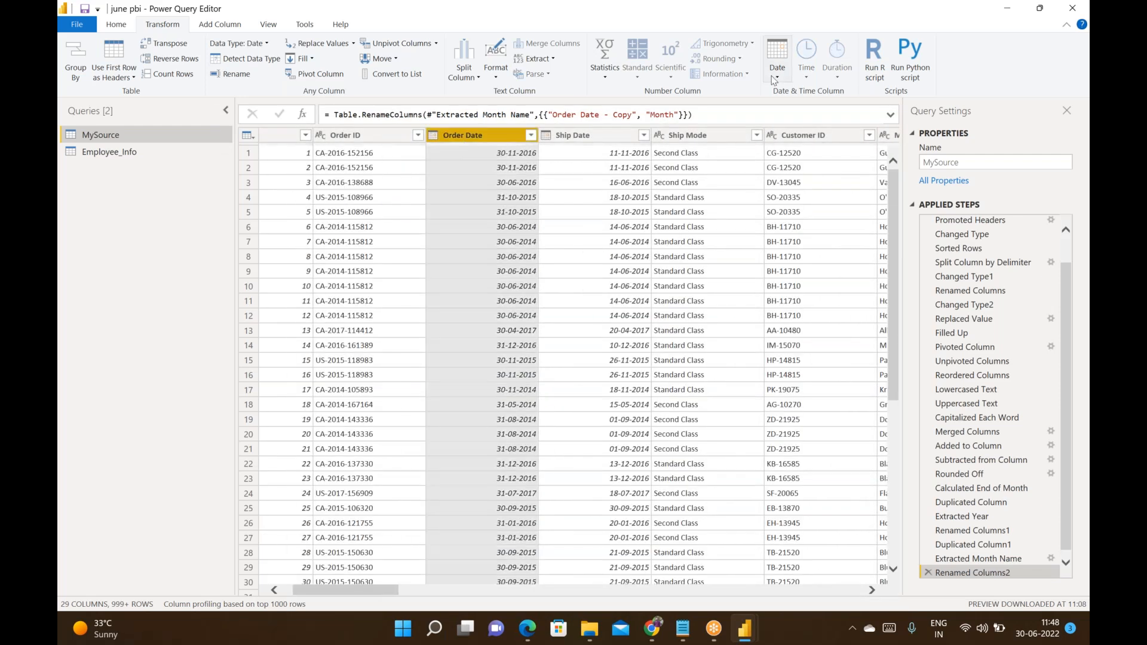
left_click(777, 58)
mouse_move(857, 184)
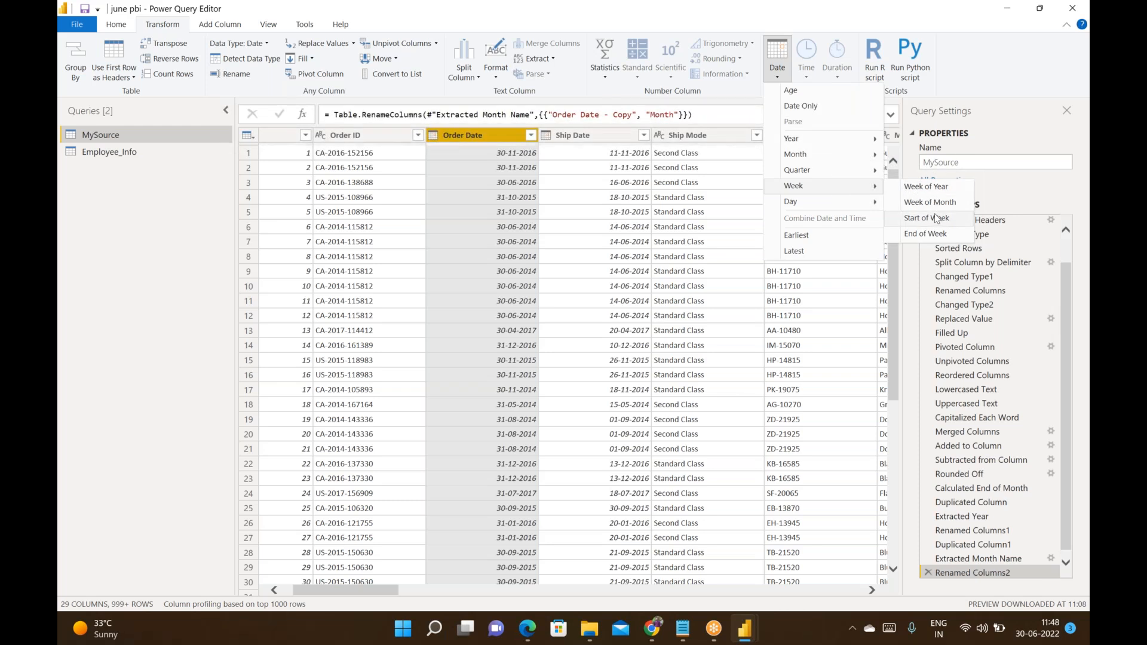
left_click(934, 205)
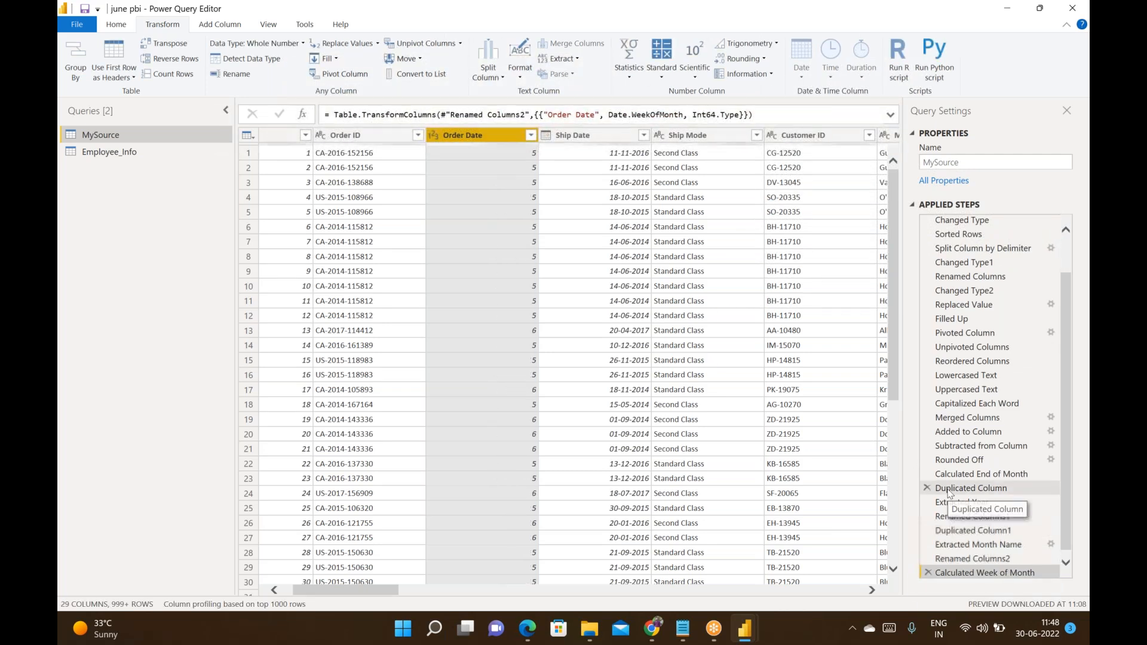
left_click(927, 567)
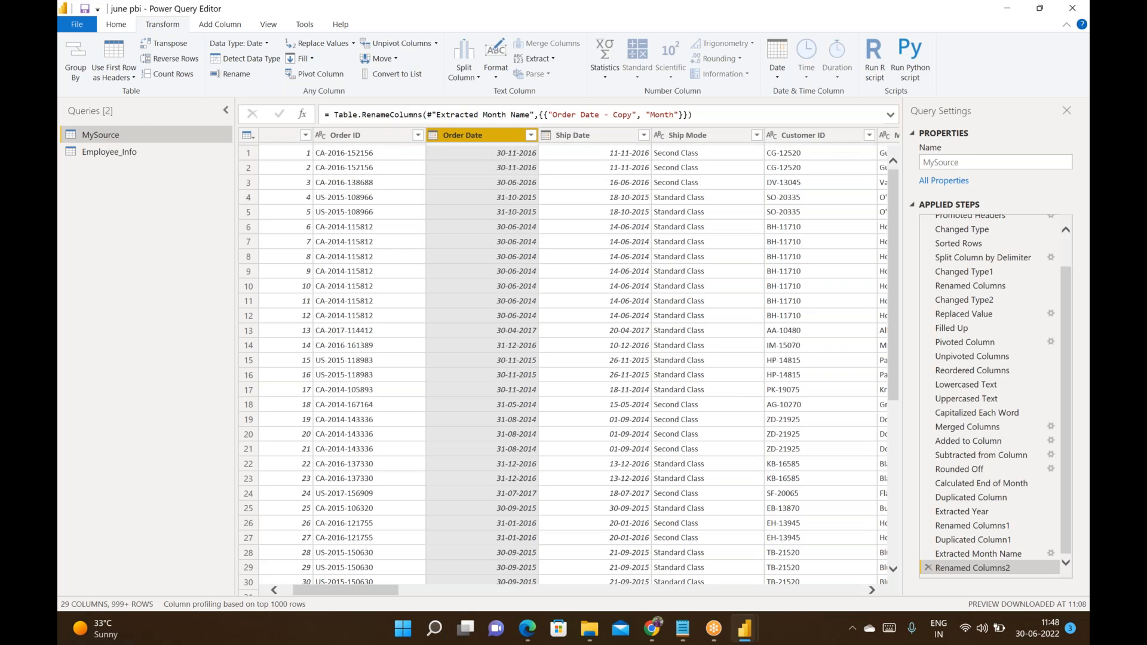
Duplicate the Order Date column and convert the copy to the week of the month
right_click(501, 136)
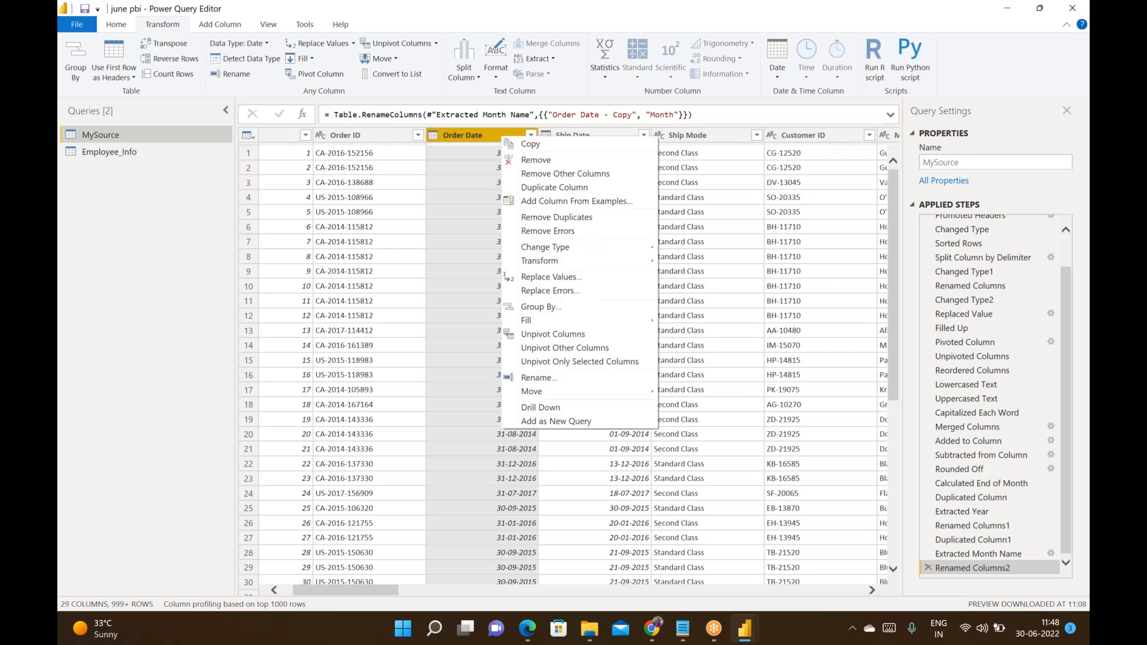
left_click(554, 187)
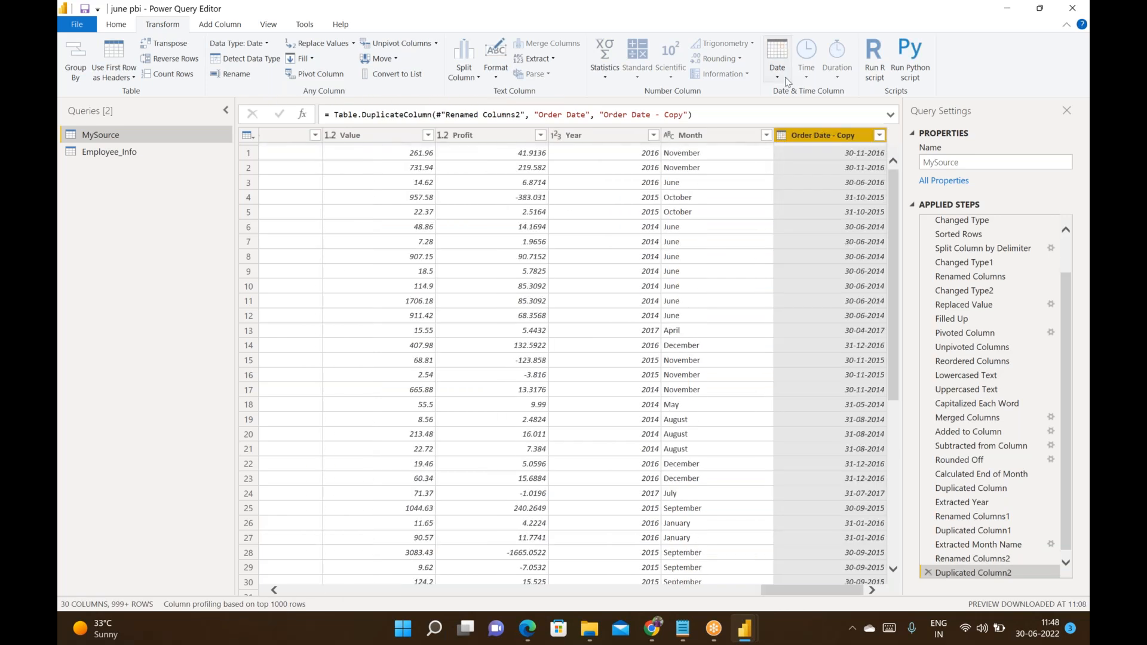
left_click(777, 59)
mouse_move(856, 188)
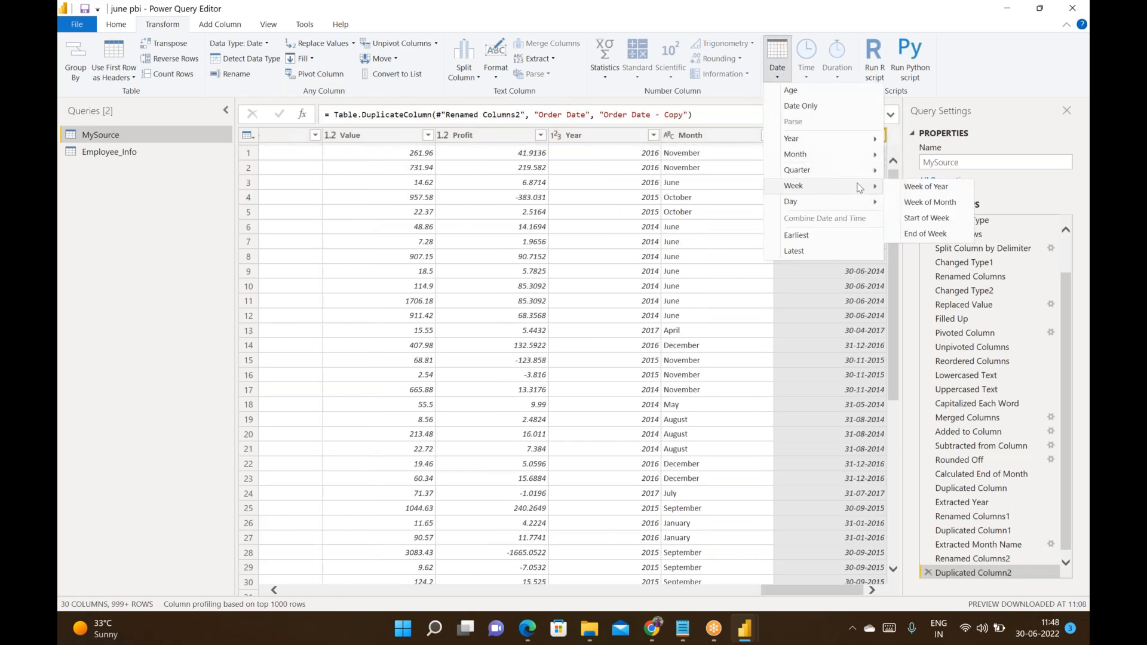
left_click(933, 203)
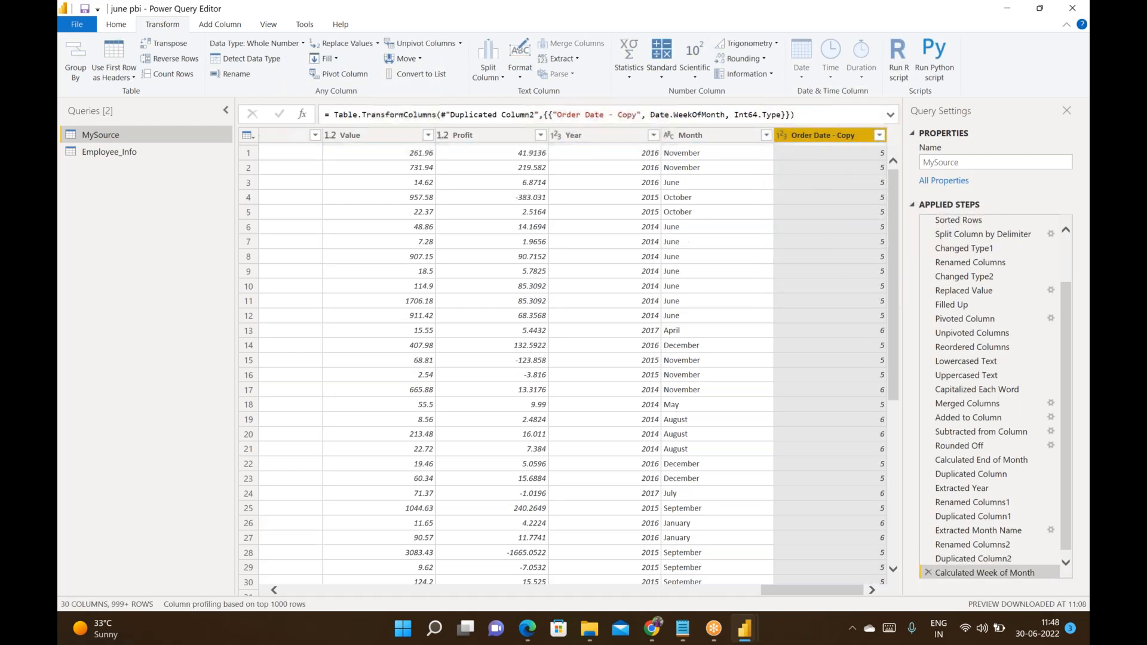
Rename the duplicated column holding the week numbers as Week of month
key("F2")
type("Week")
key("BackSpace")
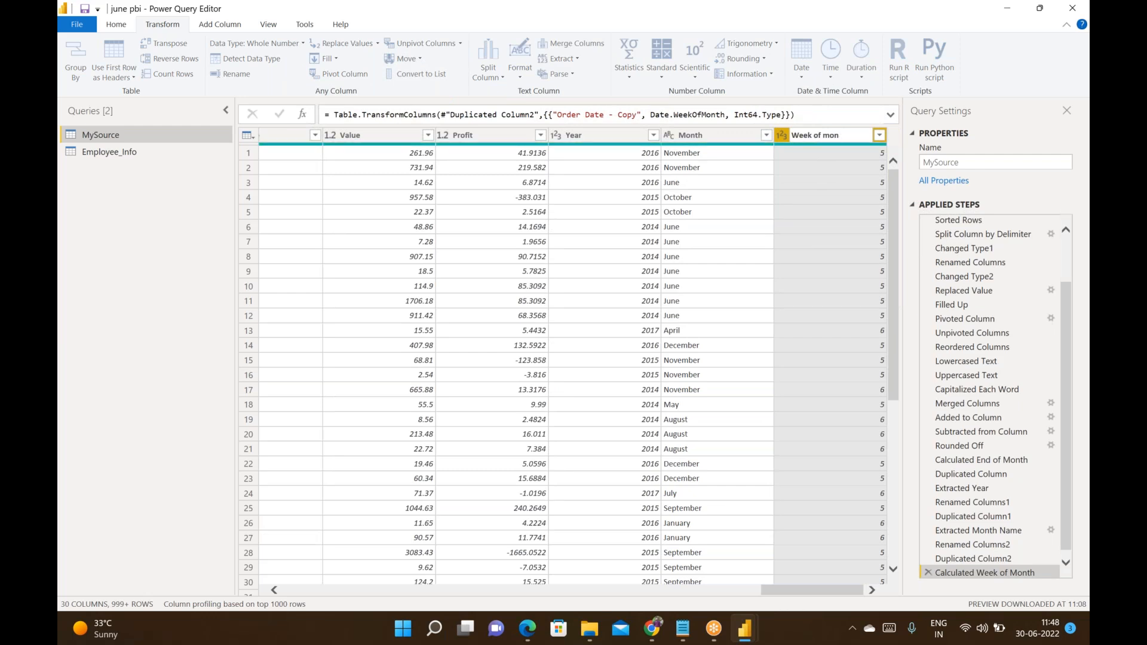
key("Return")
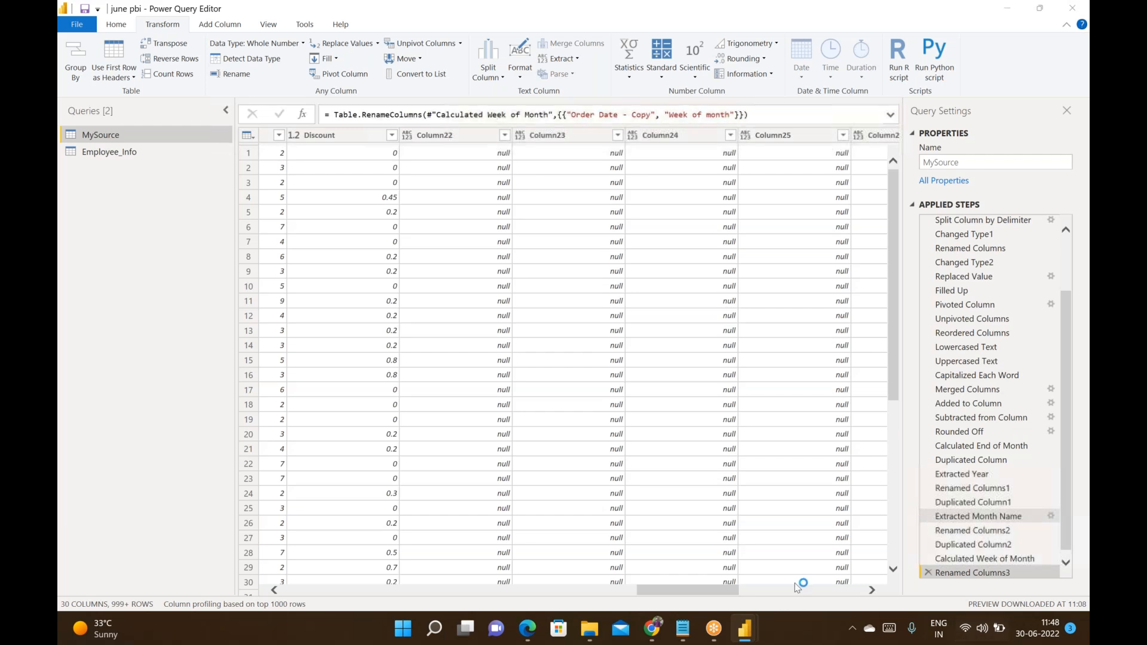
Duplicate the Order Date column once more and convert the copy to the name of the day
left_click_drag(655, 591, 305, 590)
left_click(553, 136)
right_click(553, 139)
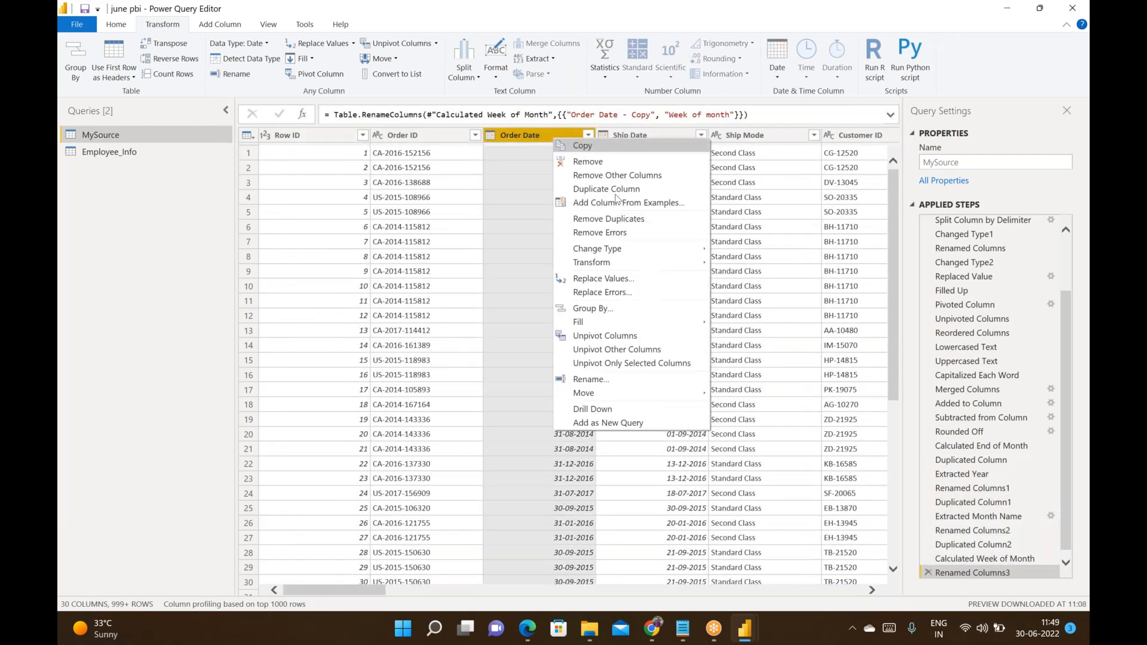
left_click(619, 192)
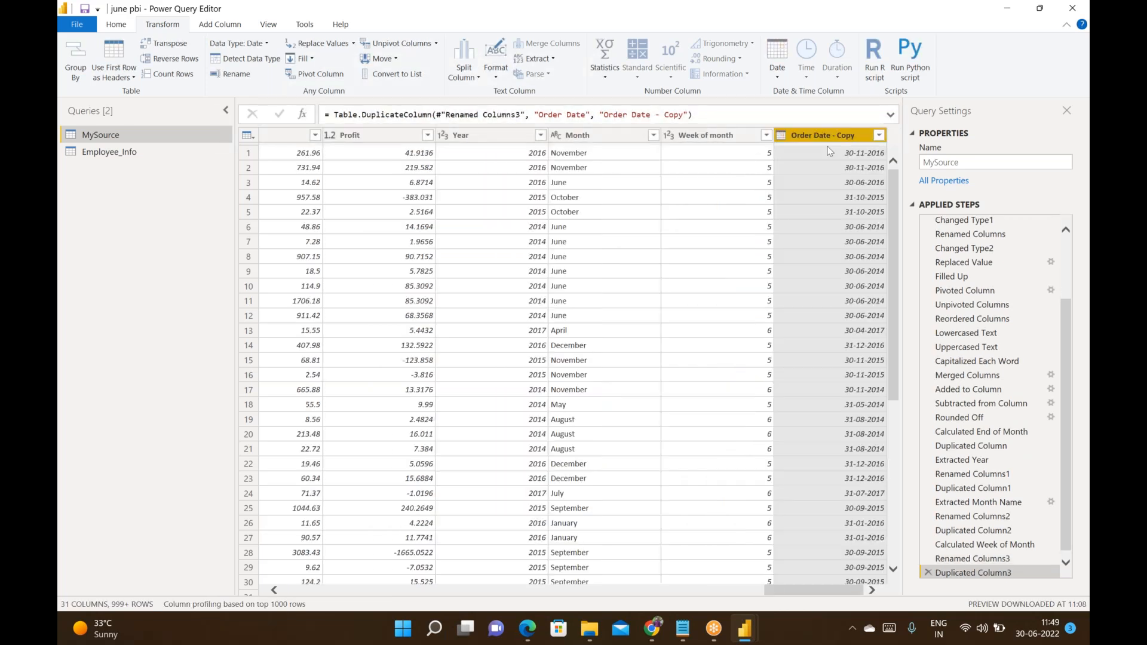
left_click(778, 76)
mouse_move(867, 203)
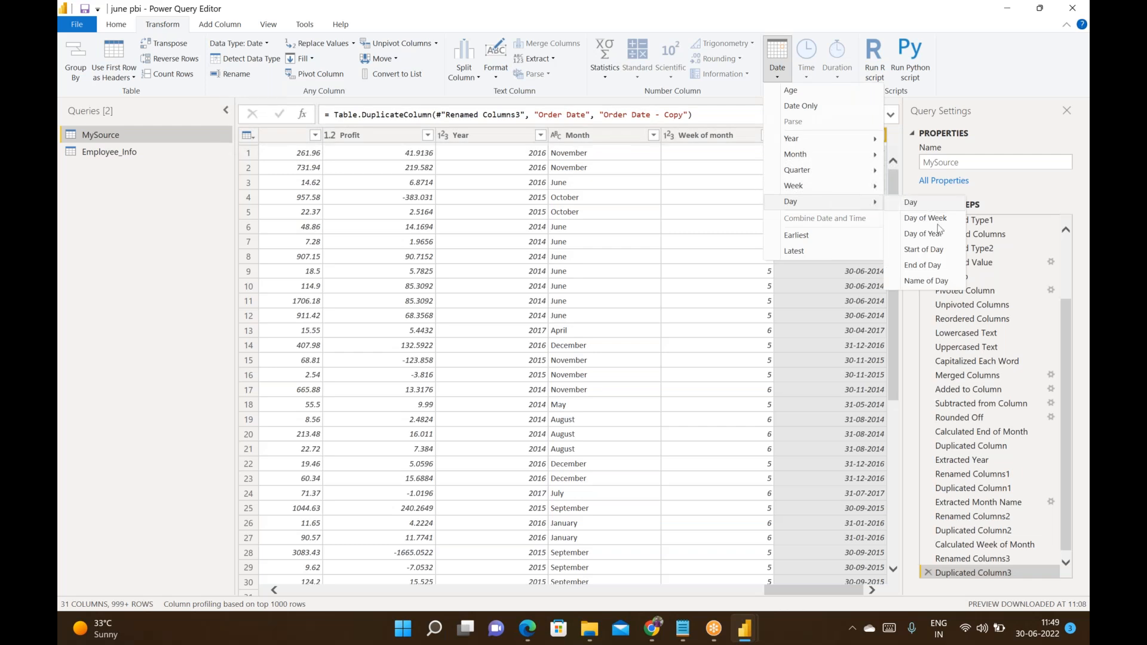
left_click(937, 280)
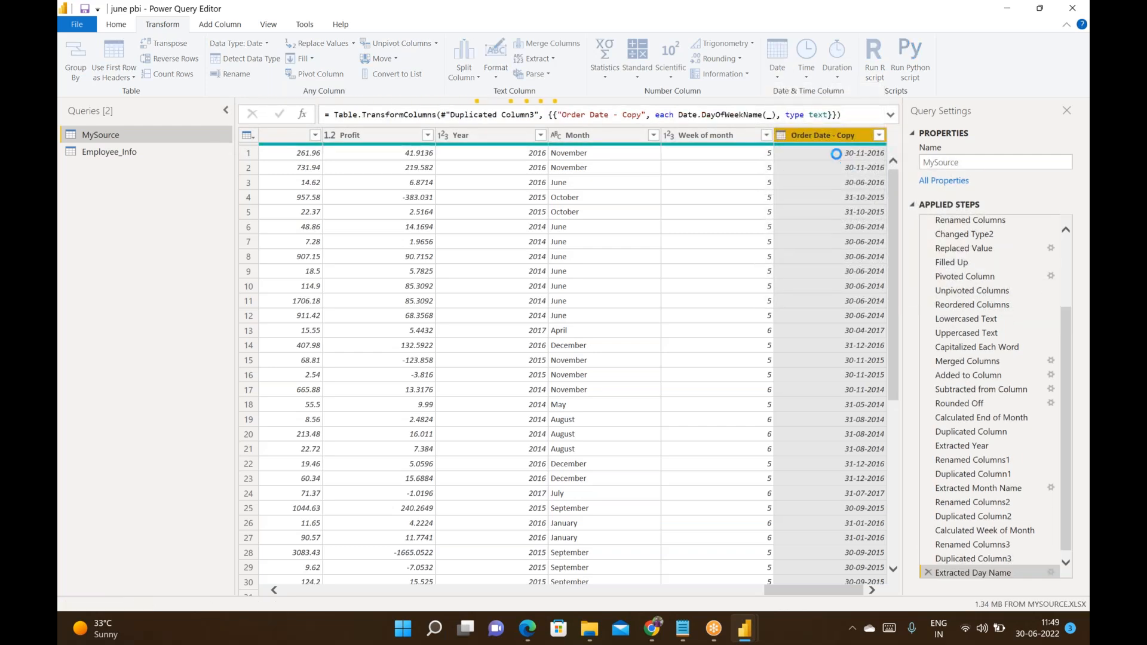
Rename the duplicated column holding the day names as Week_name
key("F2")
type("Week_name")
key("Return")
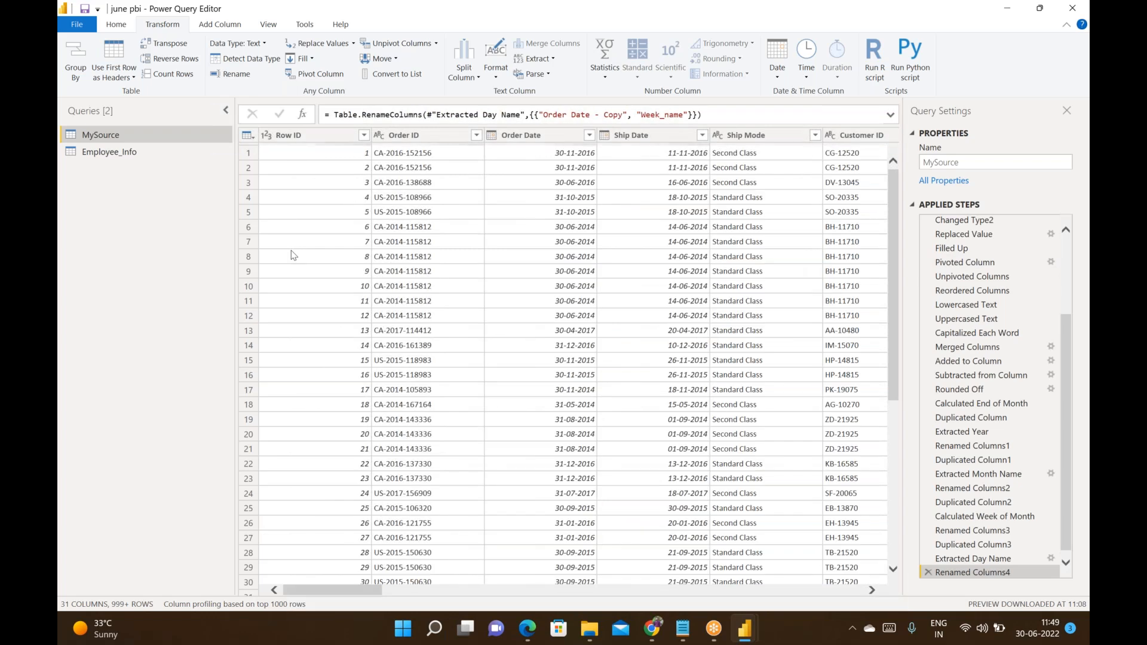
left_click(130, 27)
left_click(150, 28)
left_click(805, 68)
left_click(704, 307)
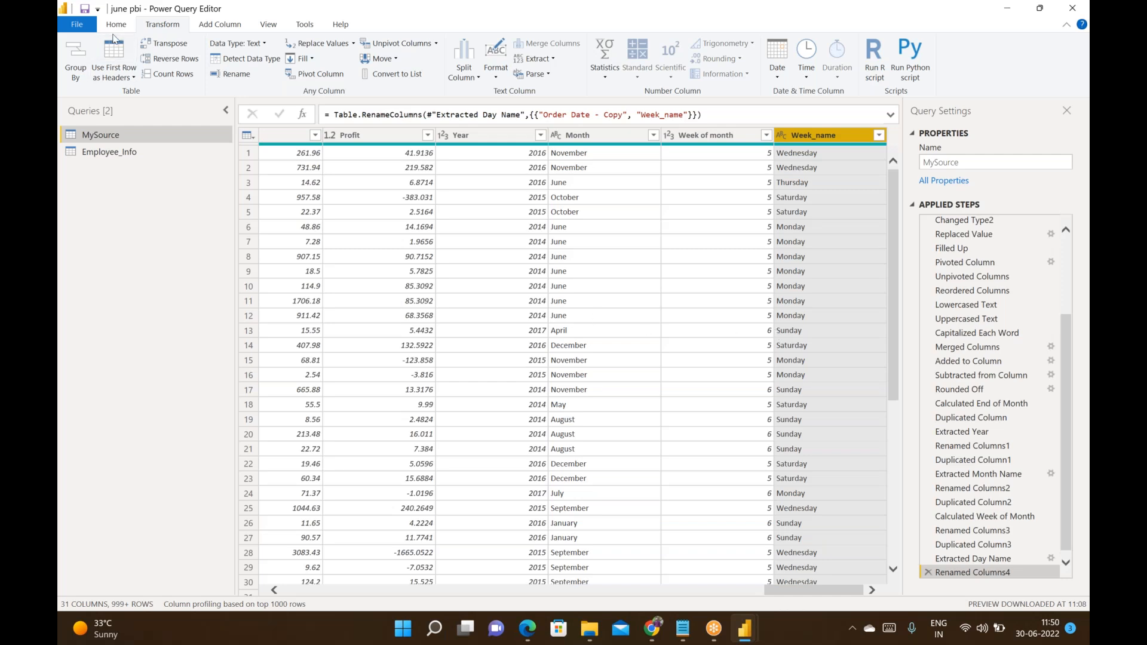
left_click(209, 30)
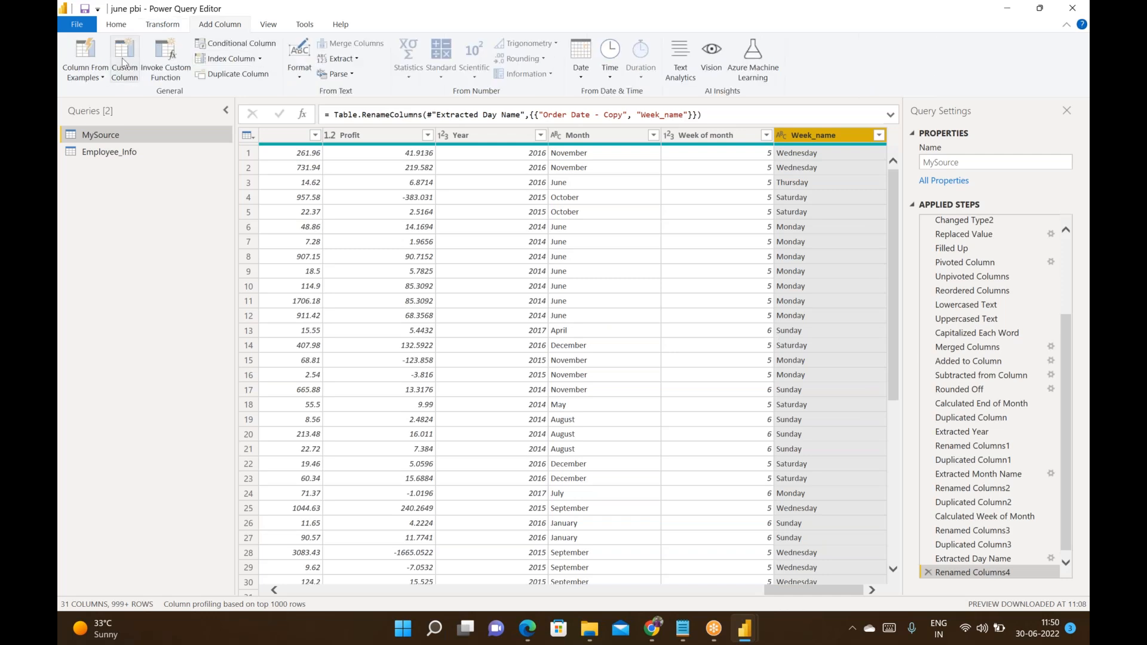
left_click(270, 27)
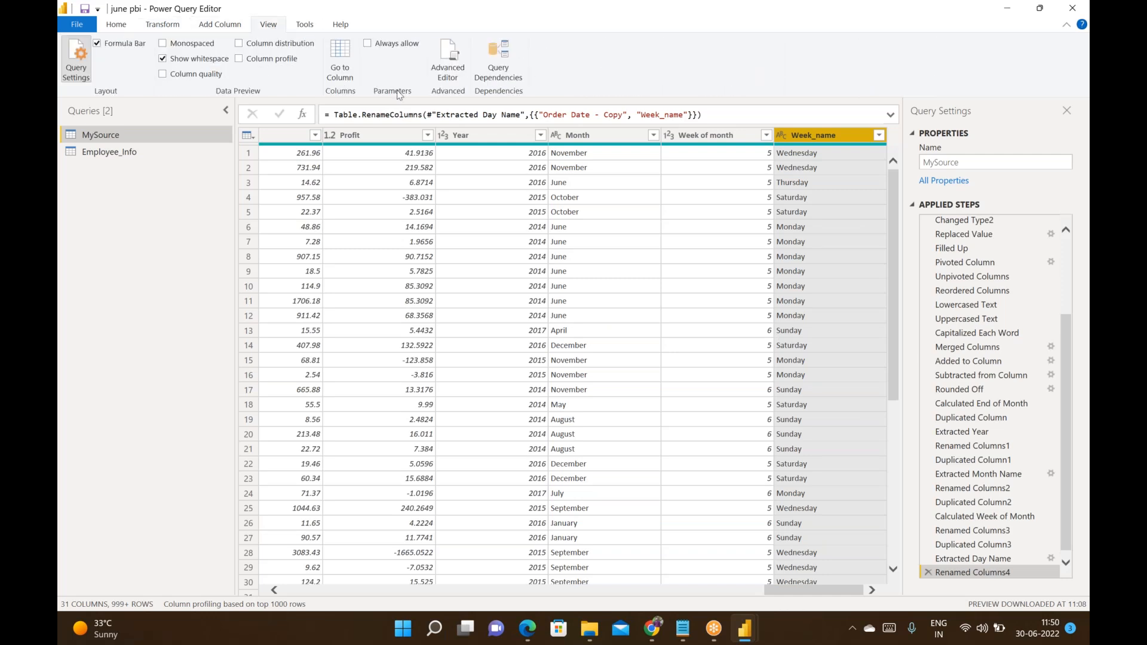
left_click(232, 24)
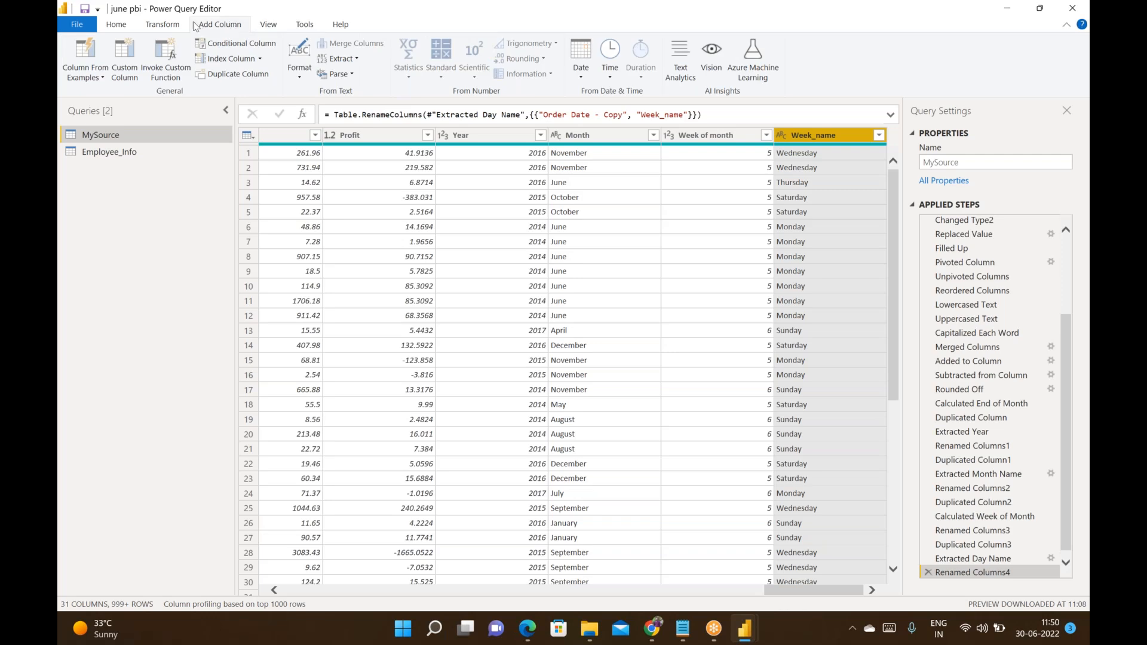
Close Power Query Editor and apply the query changes, returning to the report in Power BI Desktop
left_click(171, 25)
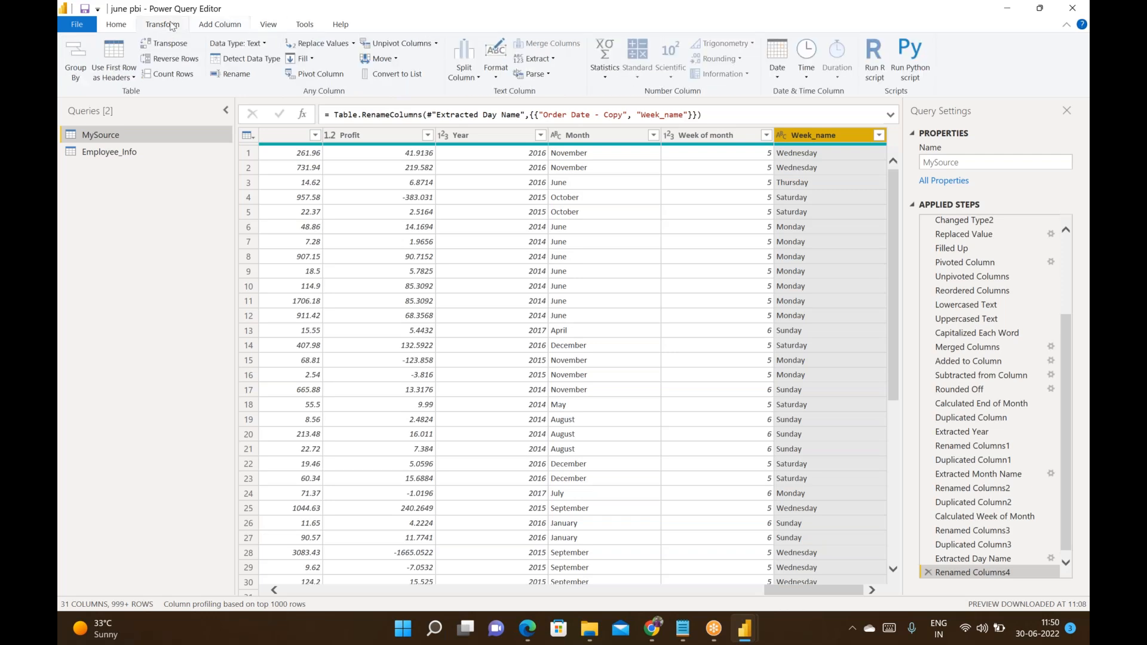
left_click(119, 27)
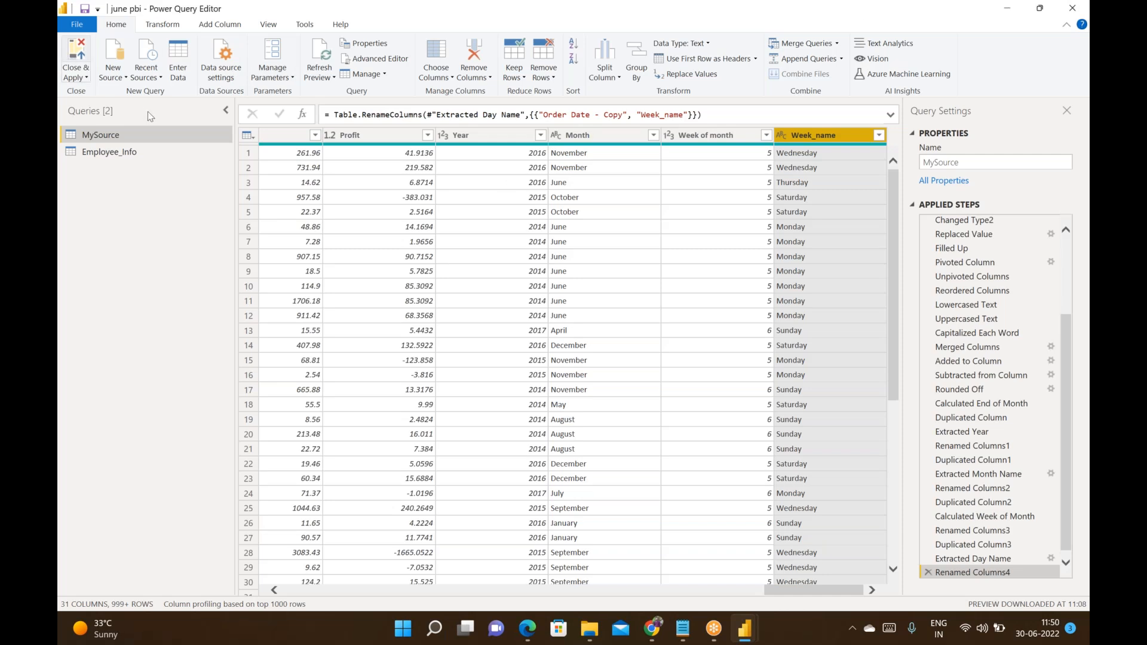
key("alt+Tab")
left_click(1004, 10)
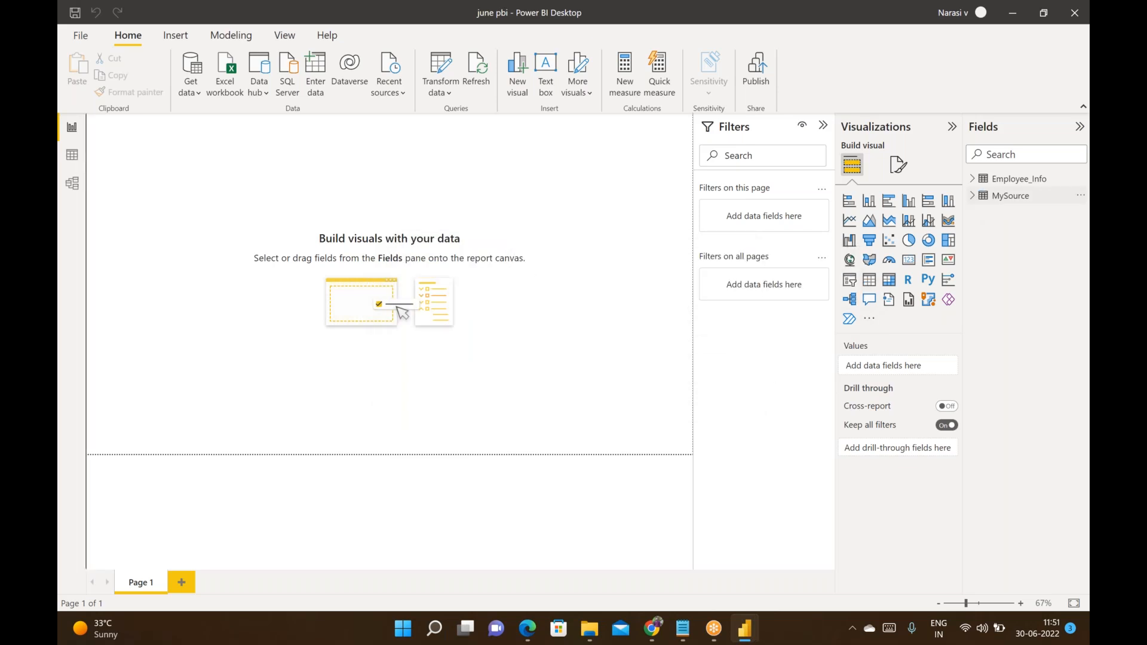
Expand the MySource table and review its field list, including the Month, Week of month, Week_name and Year columns
left_click(1010, 195)
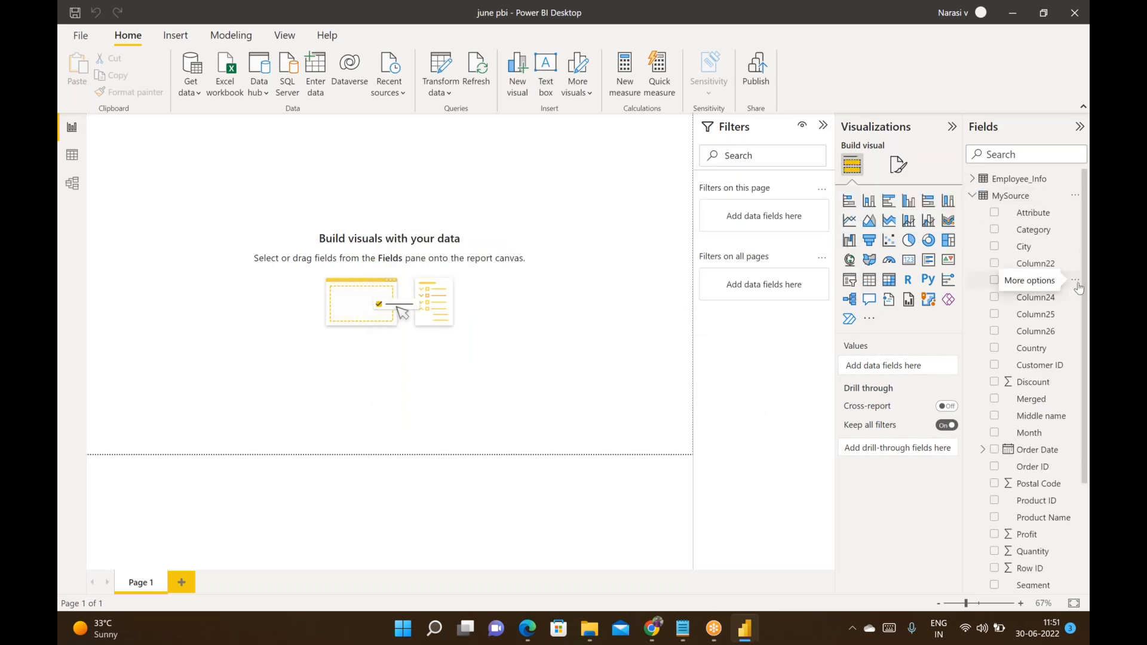
scroll(1079, 288, "down", 3)
left_click_drag(1088, 420, 1089, 434)
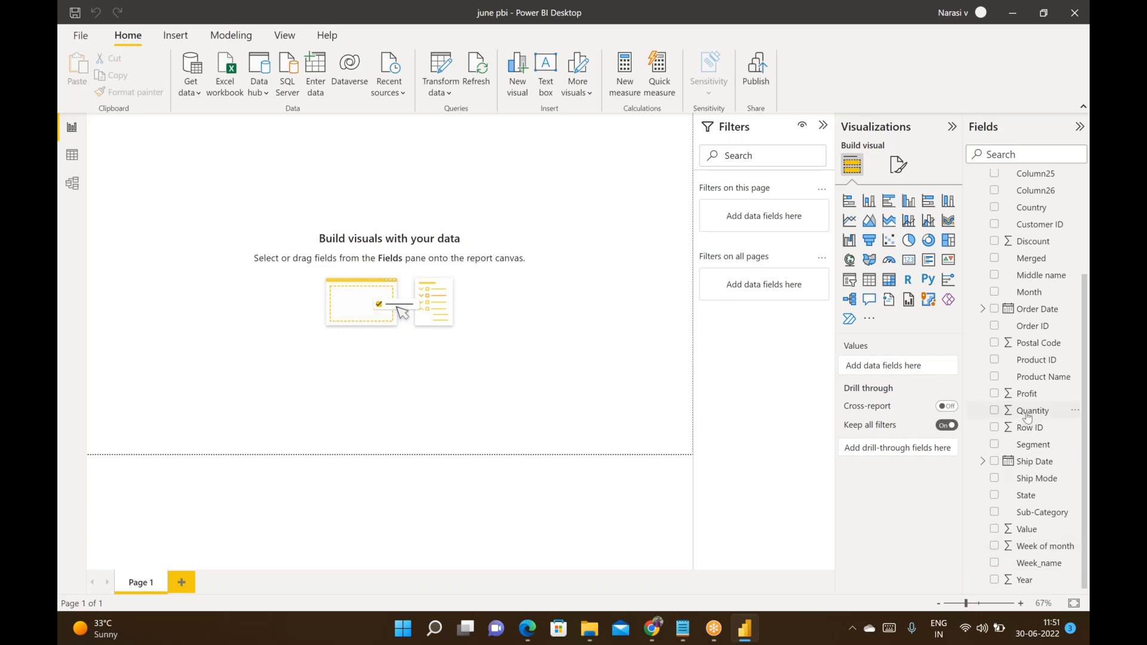
scroll(1032, 404, "up", 4)
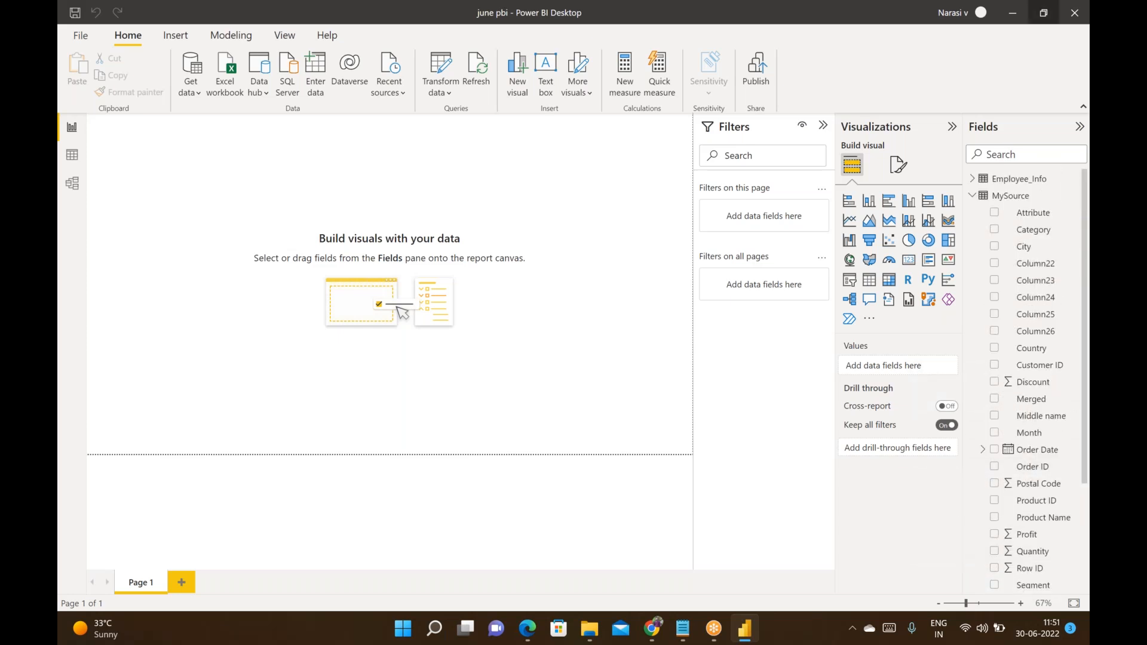
left_click(716, 633)
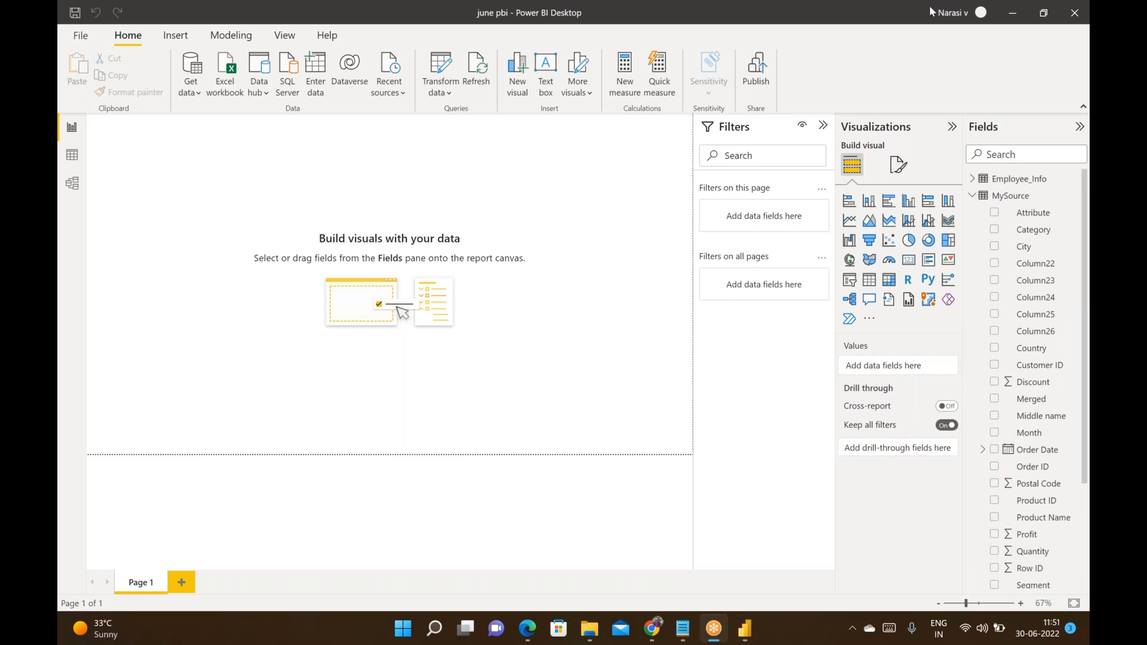